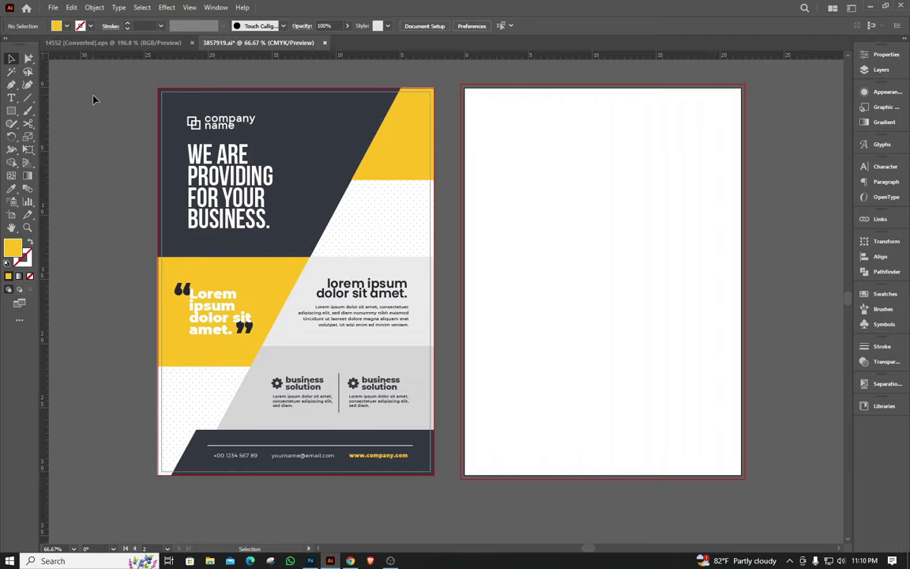
- Draw a rectangle about 16.4 cm wide and 8.8 cm high on the blank artboard
click(11, 111)
drag(491, 178, 733, 286)
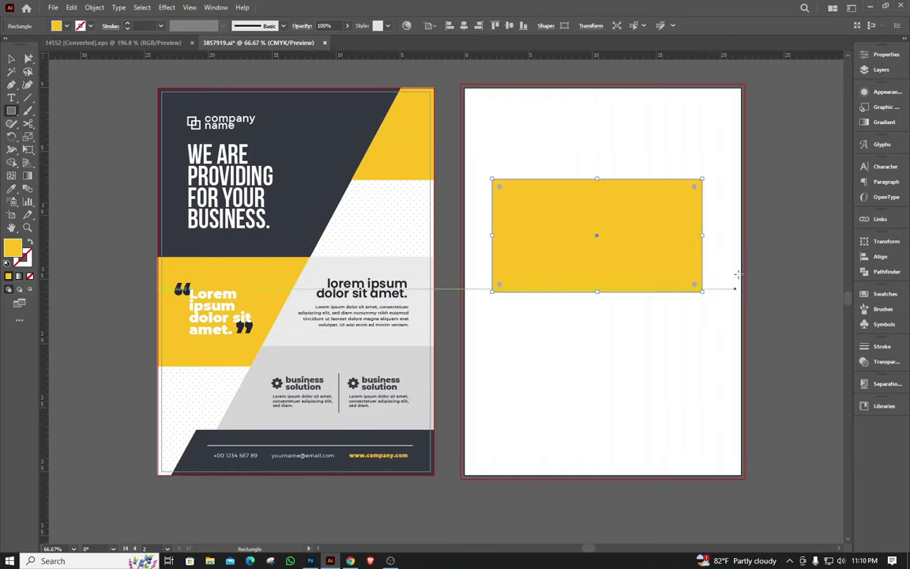
key(ctrl+equal)
key(ctrl+equal)
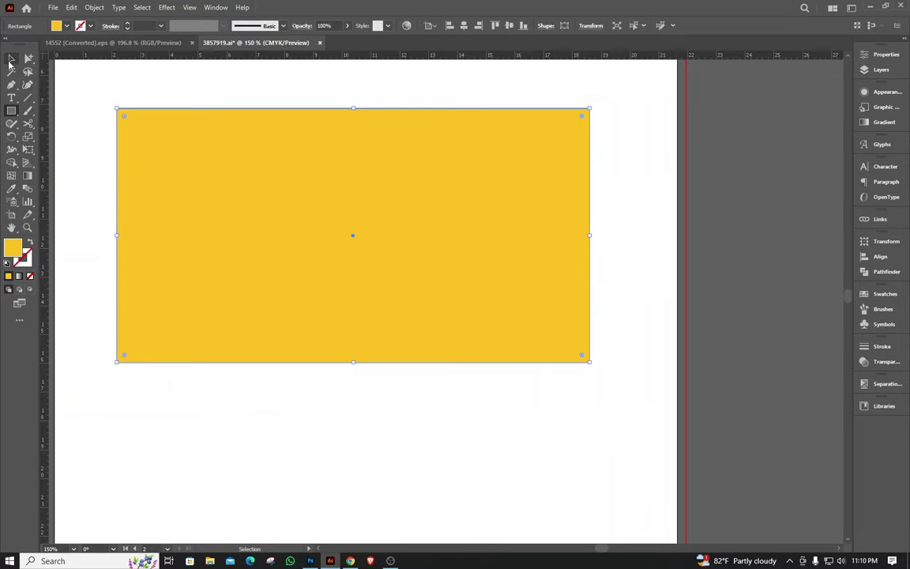
- Set the rectangle's fill to red, with magenta and yellow at 100% and cyan and black at 0%
click(12, 58)
click(55, 26)
drag(54, 61, 100, 77)
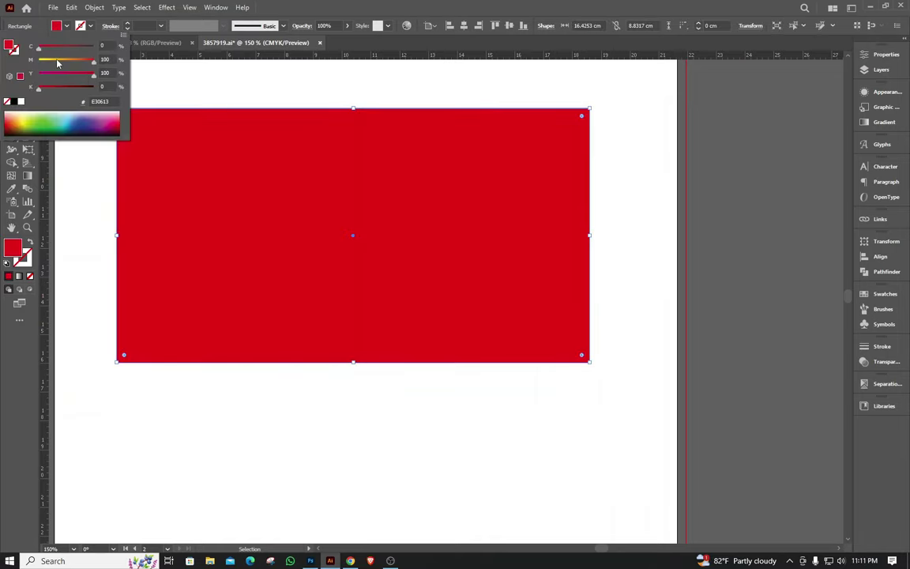
click(446, 4)
click(157, 78)
- Add the placeholder text "Lorem ipsum" on the red rectangle and enlarge it
click(12, 98)
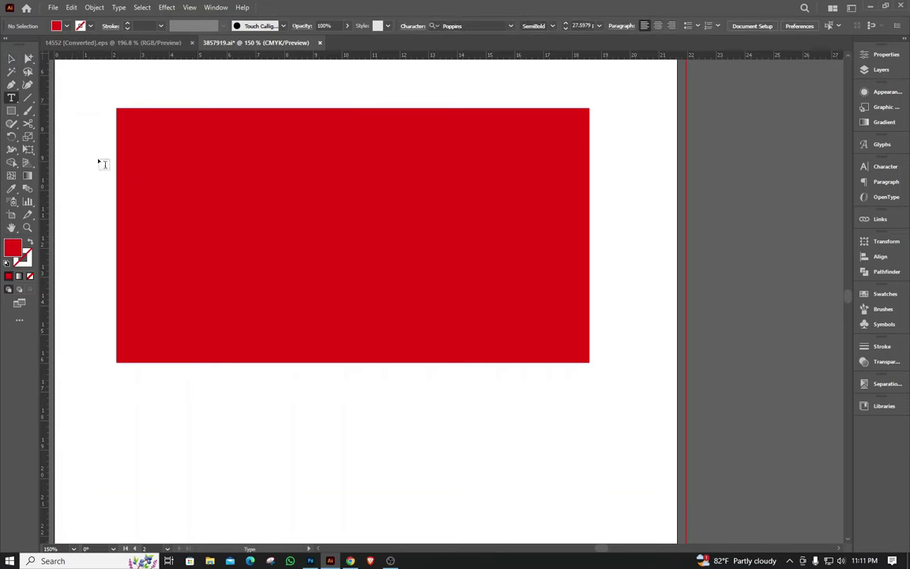
click(212, 187)
key(Escape)
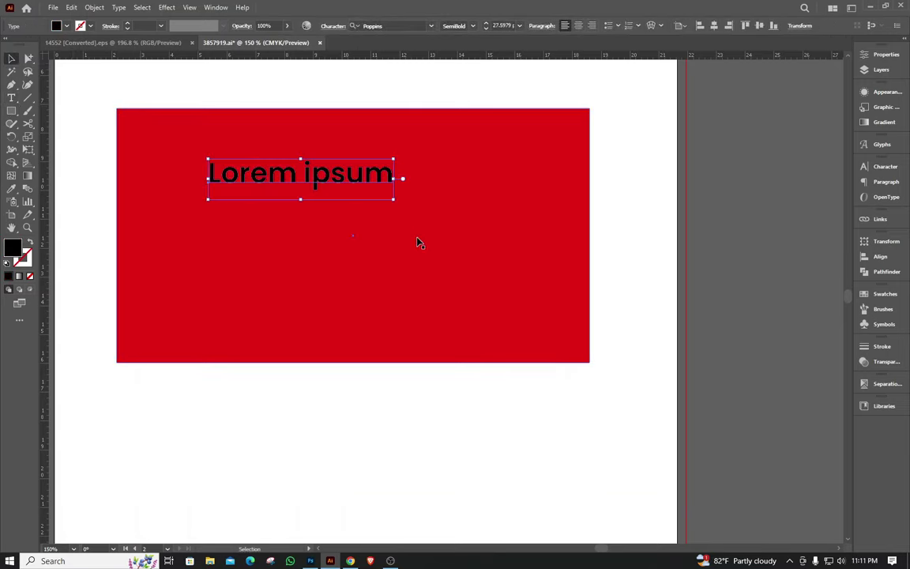
drag(398, 204, 487, 217)
click(676, 341)
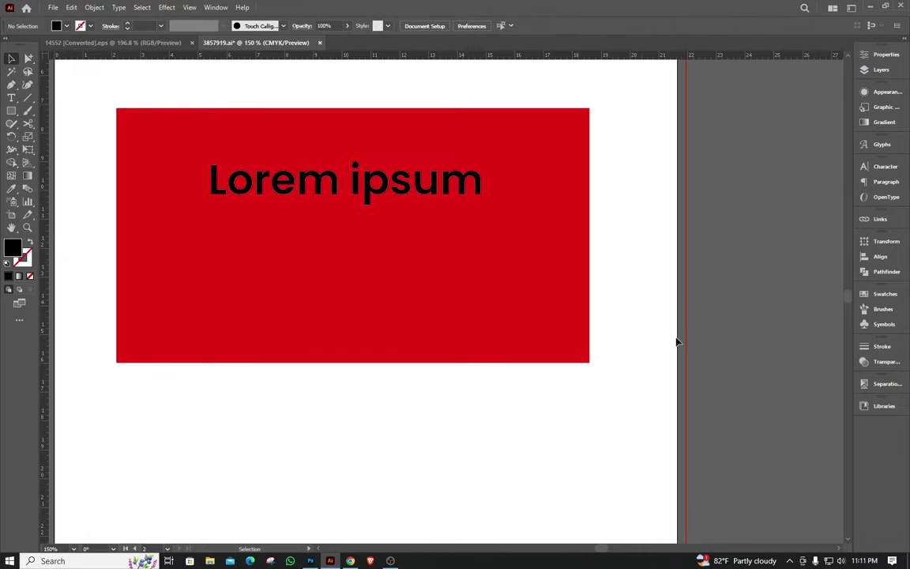
- Enlarge the "Lorem ipsum" text to about 59 pt and position it near the middle of the red rectangle
scroll(628, 335, down, 2)
scroll(625, 306, up, 1)
scroll(660, 361, up, 1)
scroll(521, 288, down, 1)
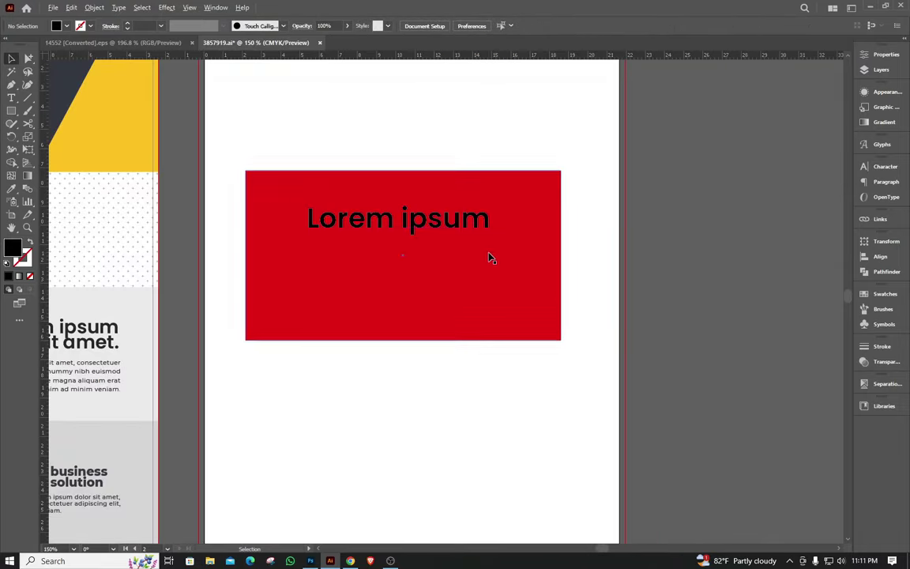
click(466, 224)
drag(487, 245, 542, 269)
drag(305, 256, 276, 263)
drag(474, 214, 473, 234)
click(602, 245)
- Move the red rectangle and its text to the upper part of the artboard and duplicate both directly below
drag(589, 169, 349, 305)
drag(466, 244, 474, 161)
click(476, 335)
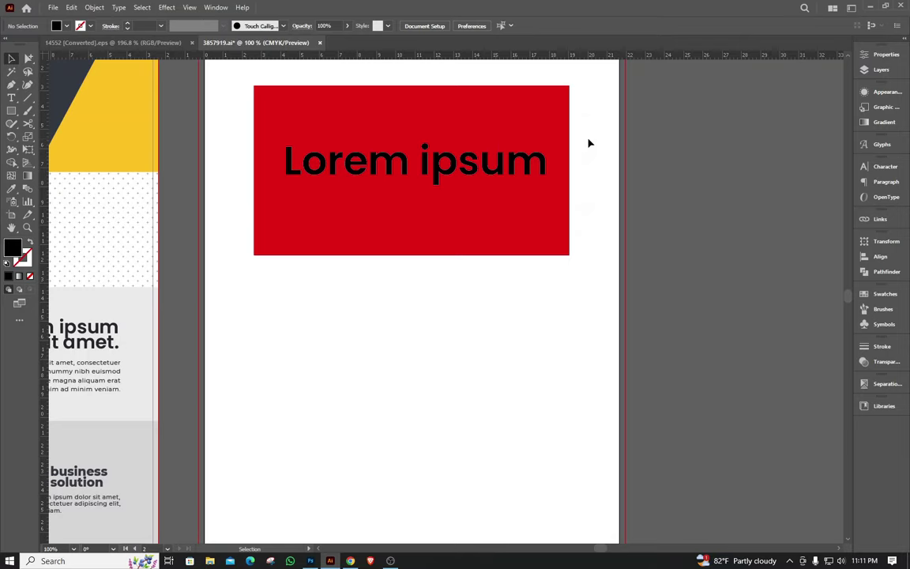
drag(583, 149, 284, 273)
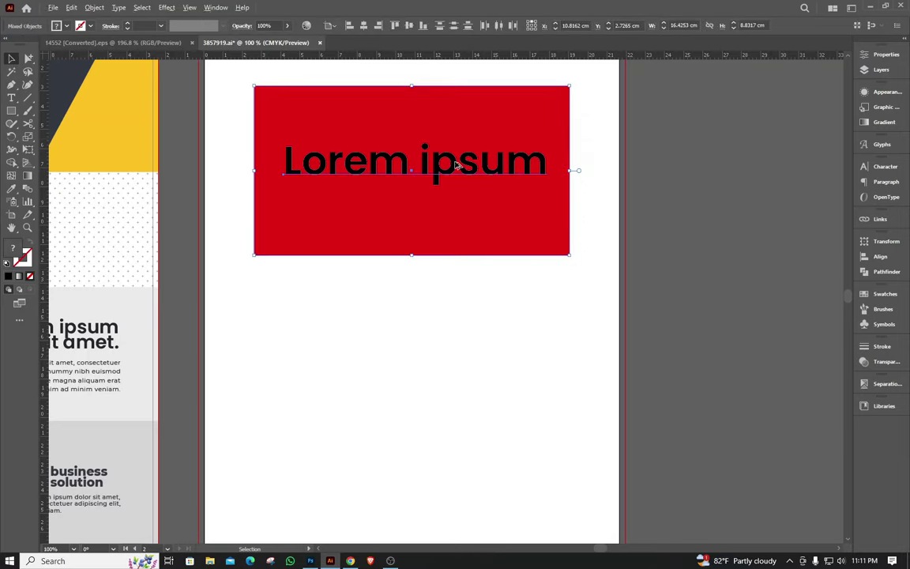
drag(456, 164, 447, 352)
- Change the fill of the text on the lower red rectangle to white
click(434, 361)
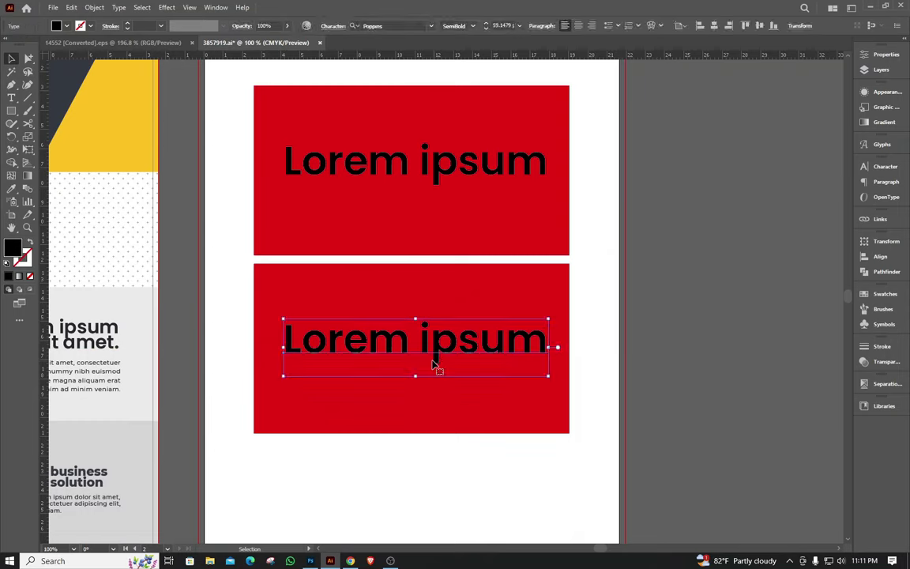
click(67, 26)
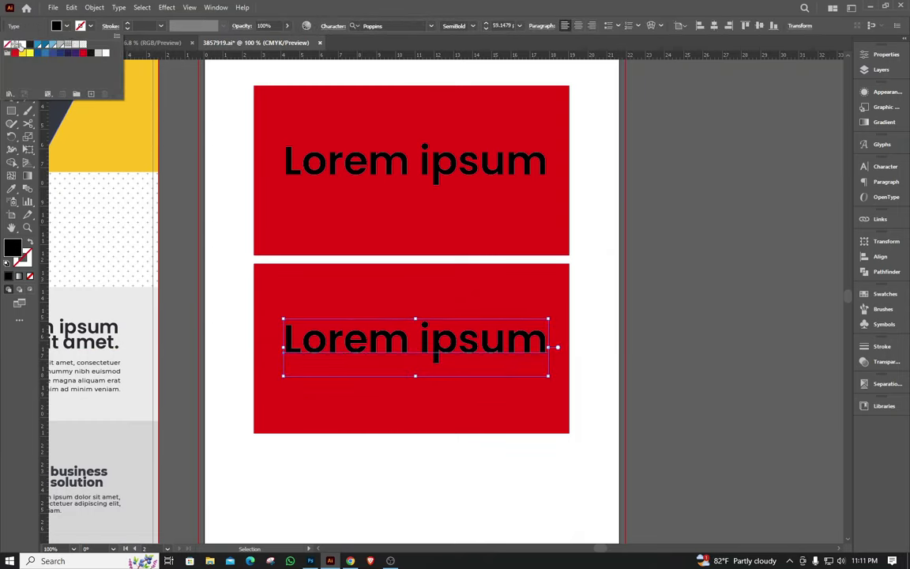
click(16, 44)
click(638, 271)
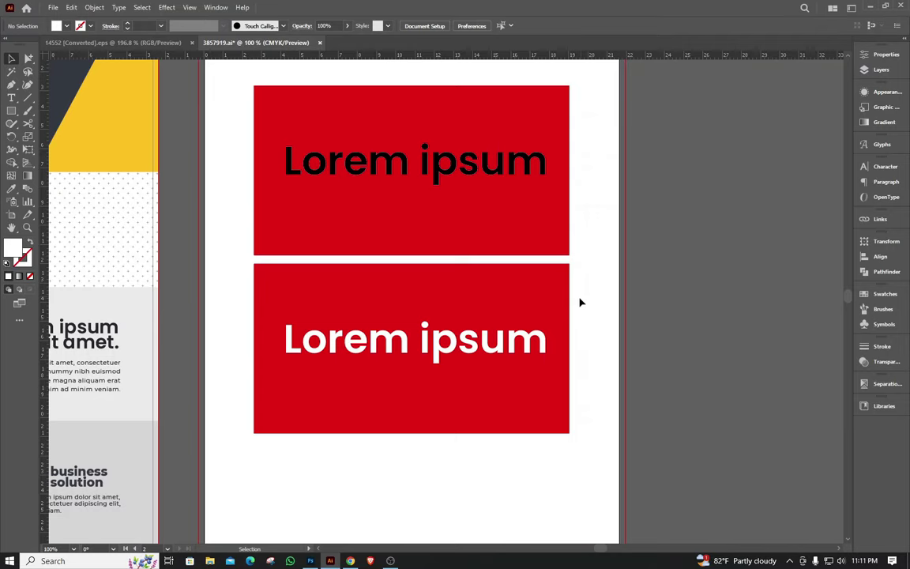
- Fill the text on the lower red rectangle with the bright yellow swatch
click(438, 320)
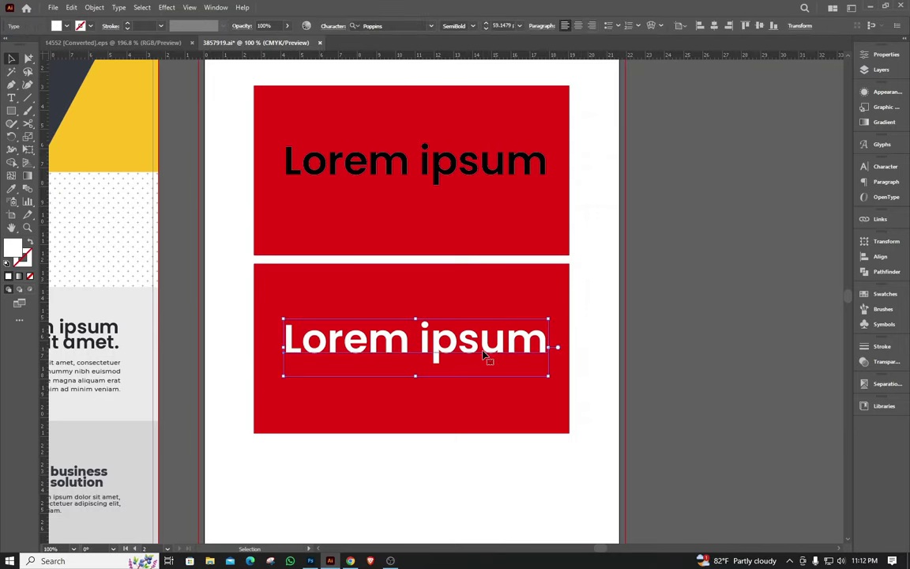
click(67, 26)
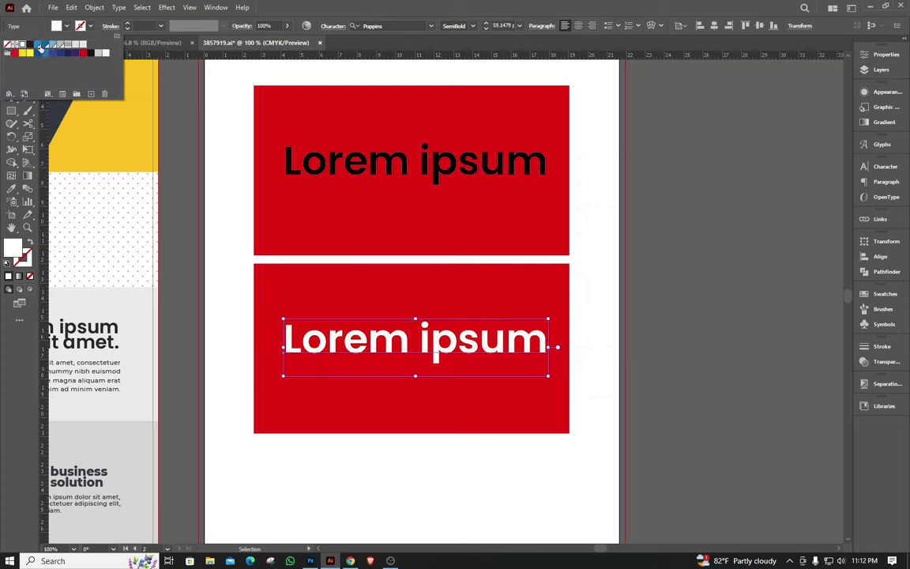
click(29, 53)
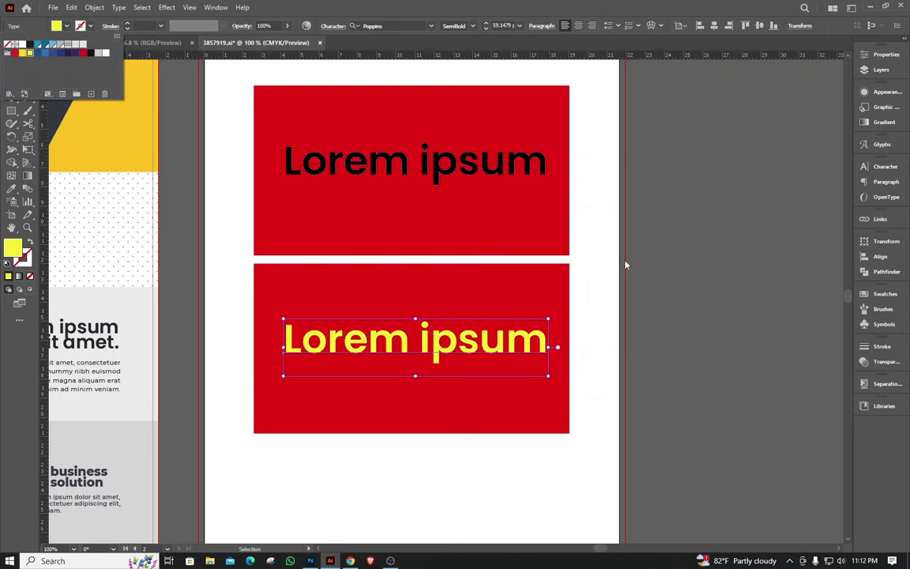
key(ctrl+minus)
key(ctrl+shift+a)
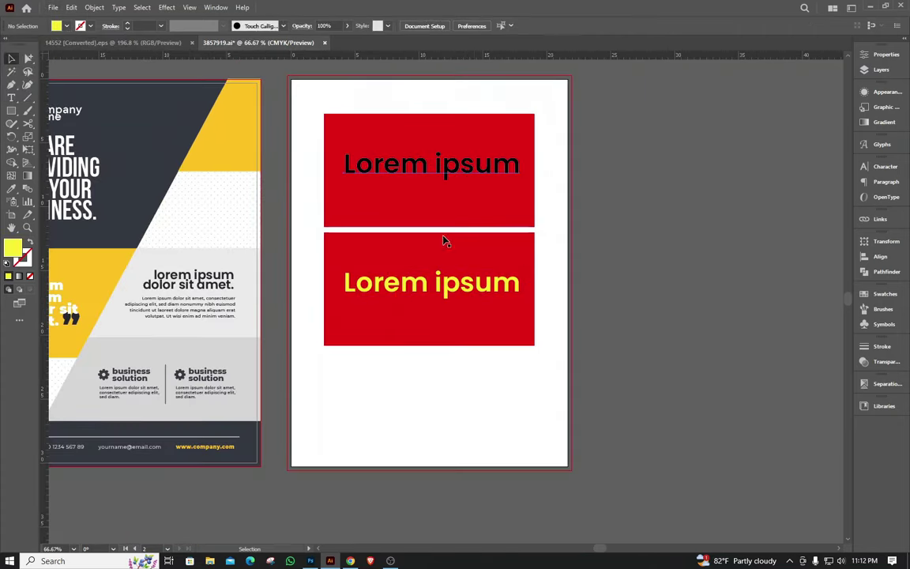
- Scale both red rectangles with their texts down to about 12.7 cm wide and move them up the artboard
click(431, 163)
click(566, 136)
drag(551, 110, 370, 340)
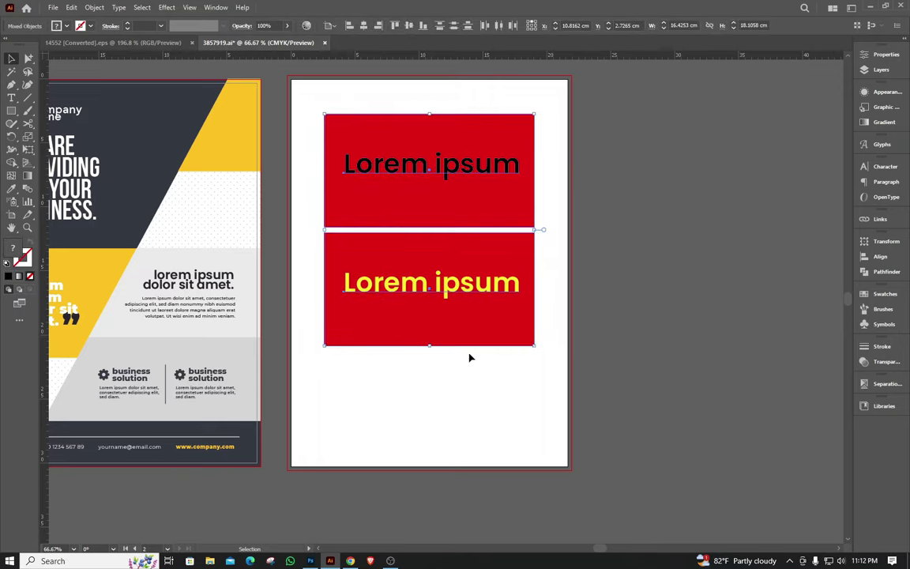
drag(534, 345, 509, 319)
drag(485, 286, 487, 241)
- Duplicate the red rectangle with yellow text straight below the existing pair
drag(533, 205, 399, 272)
drag(439, 243, 439, 341)
click(519, 334)
- Set the bottom text's fill to cyan, with cyan at 100% and no yellow
scroll(436, 310, up, 2)
click(443, 352)
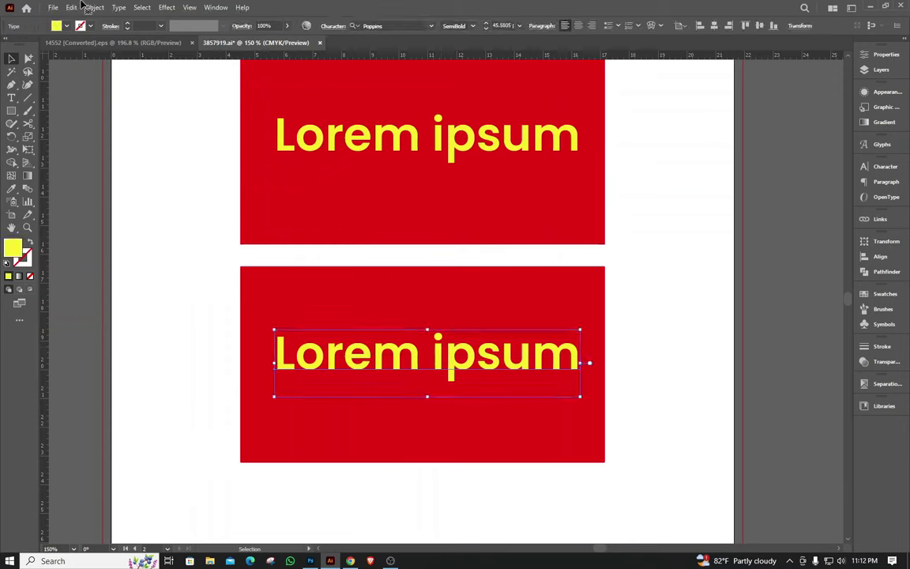
click(56, 26)
click(56, 26)
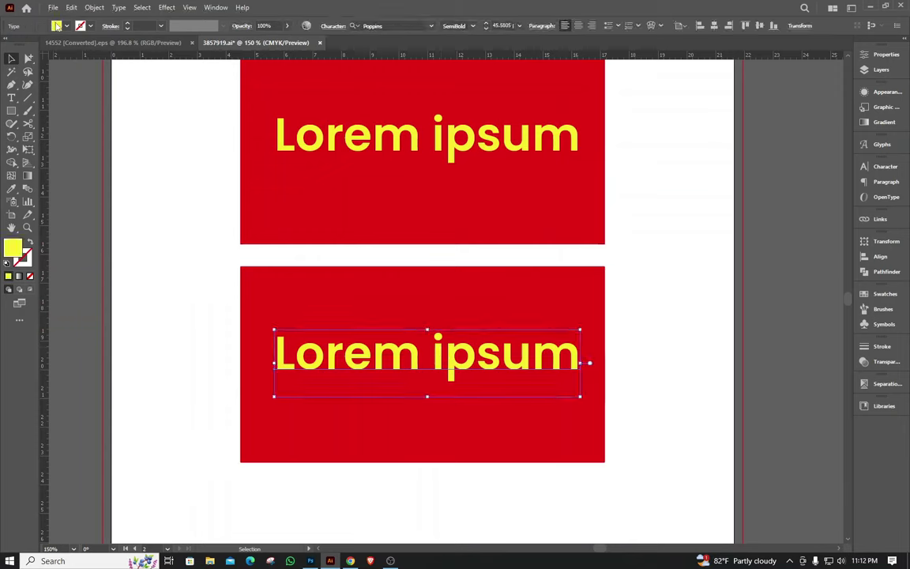
shift+click(56, 26)
drag(83, 75, 92, 49)
click(626, 262)
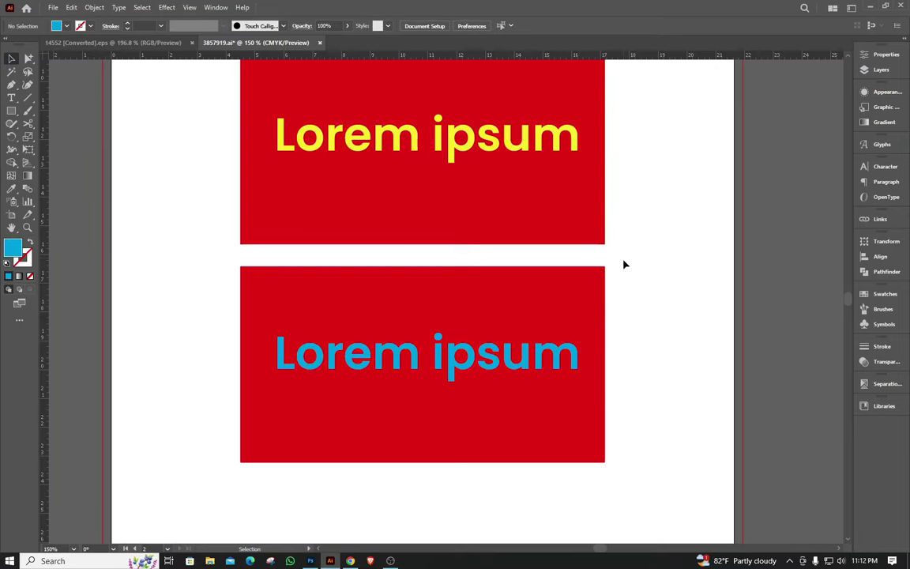
- Set the bottom text's fill to white, with all four CMYK values at 0%
scroll(406, 239, down, 1)
scroll(521, 246, up, 1)
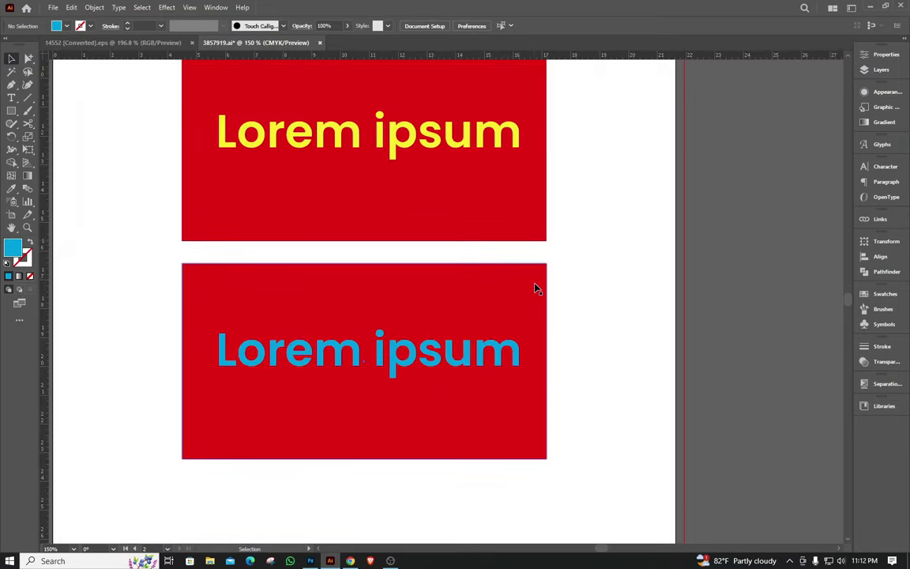
scroll(359, 225, down, 3)
scroll(408, 245, up, 1)
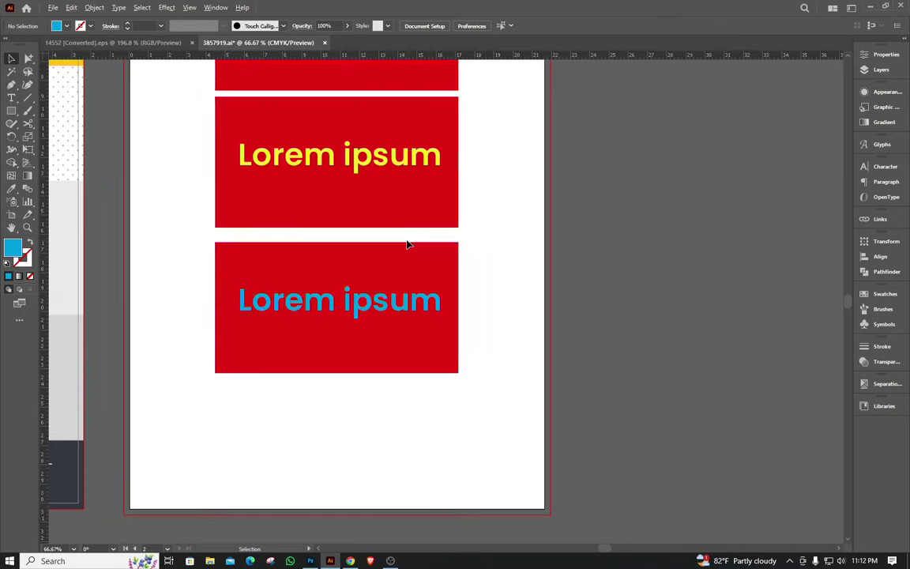
scroll(322, 298, up, 2)
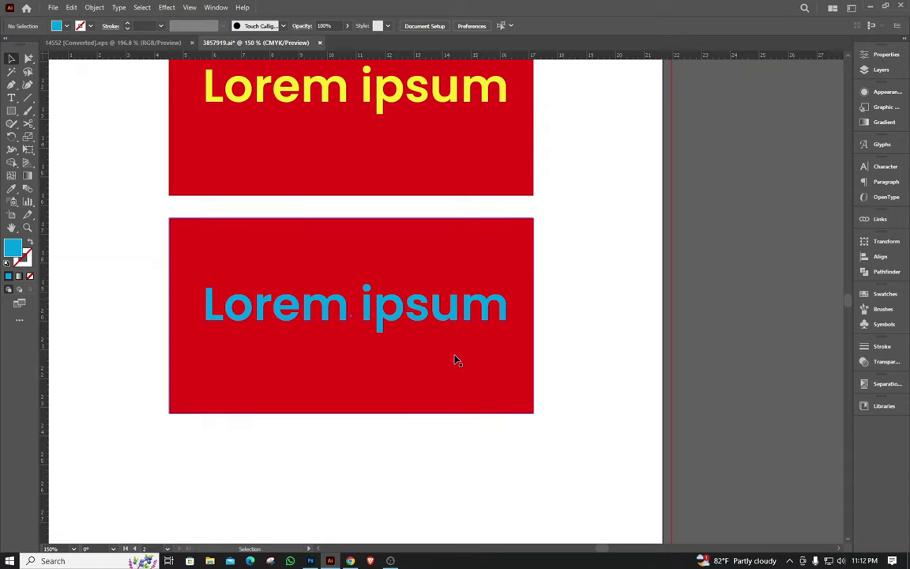
scroll(455, 360, up, 2)
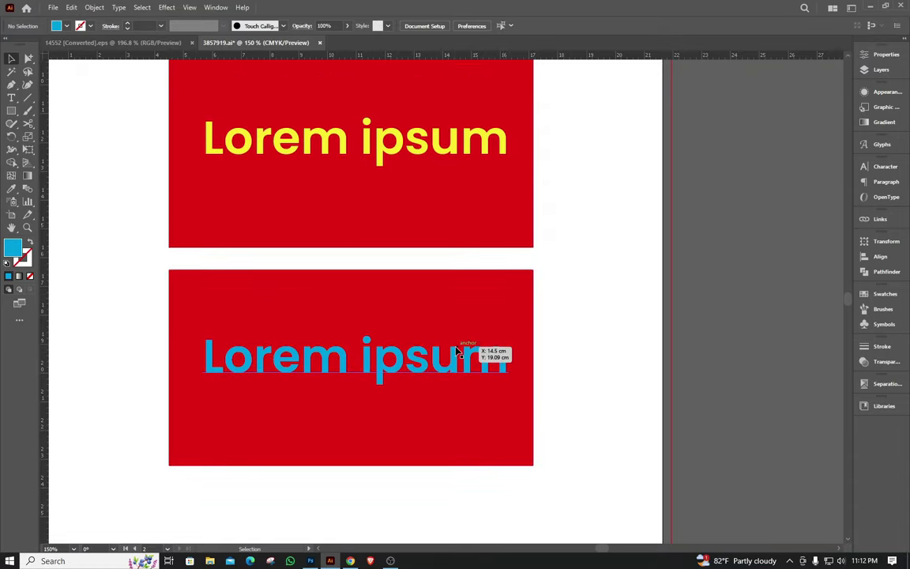
click(347, 335)
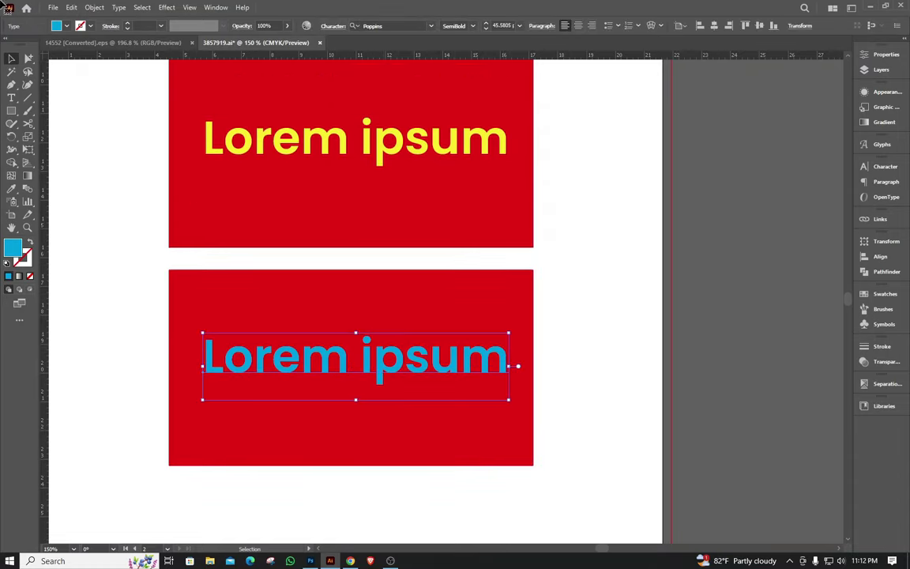
click(54, 25)
click(59, 25)
shift+click(53, 24)
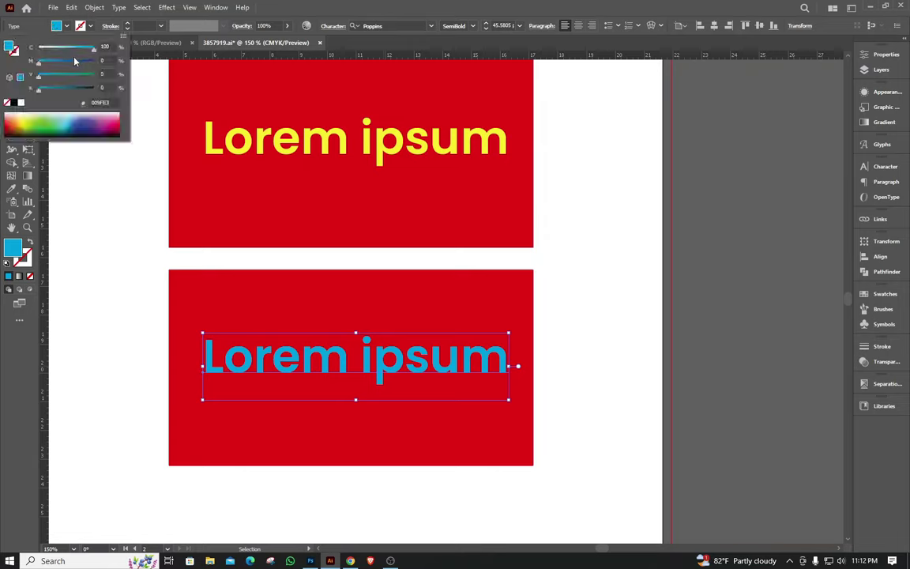
drag(93, 48, 32, 76)
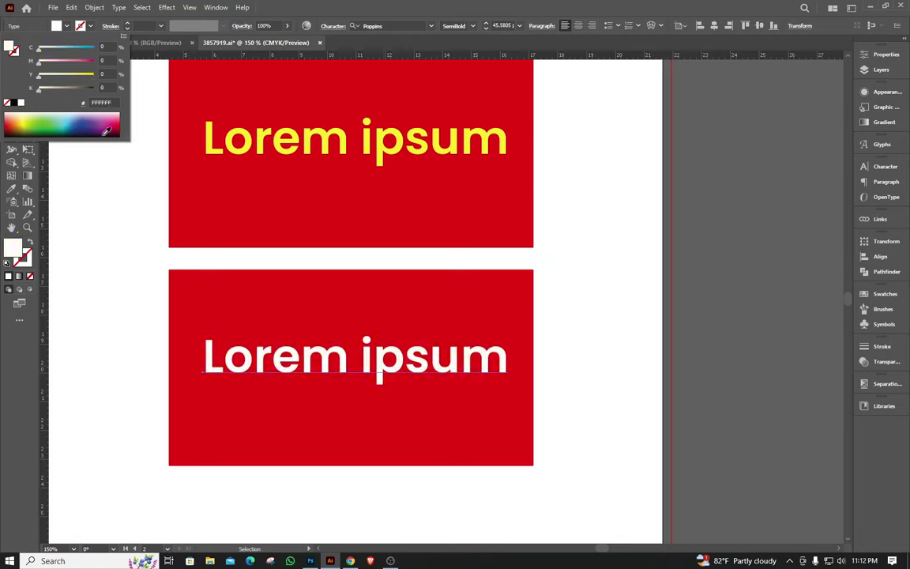
key(Escape)
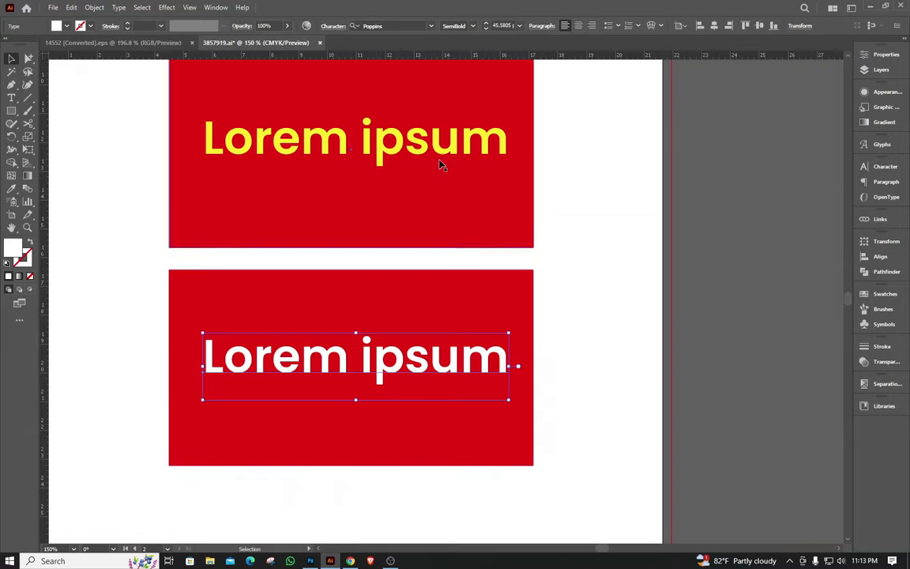
- Duplicate the red rectangle with white text straight below, at the lower edge of the artboard
scroll(436, 158, down, 2)
click(488, 227)
drag(487, 226, 401, 331)
scroll(399, 337, up, 3)
click(678, 417)
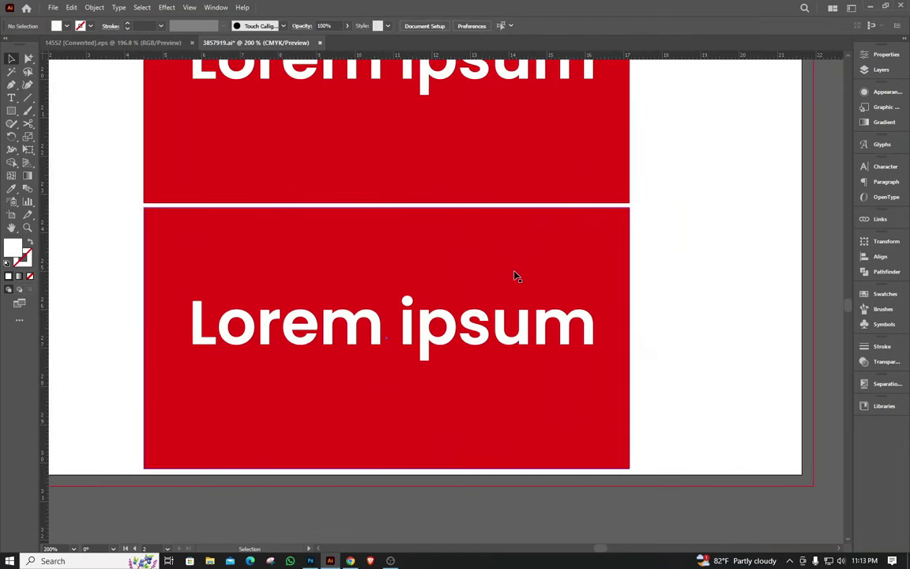
- Change the bottom rectangle's fill from red to dark blue by raising cyan and removing yellow
click(513, 272)
shift+click(56, 26)
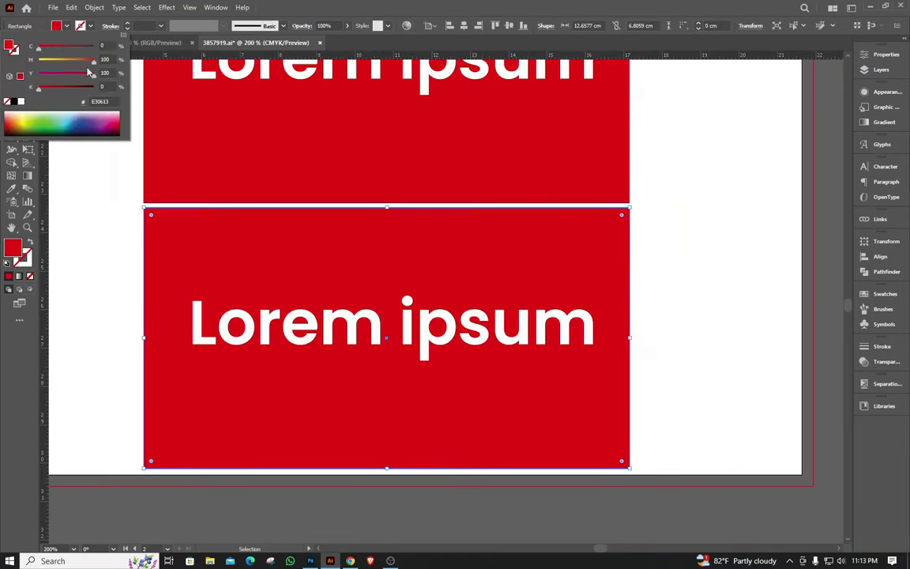
drag(93, 72, 93, 46)
click(679, 217)
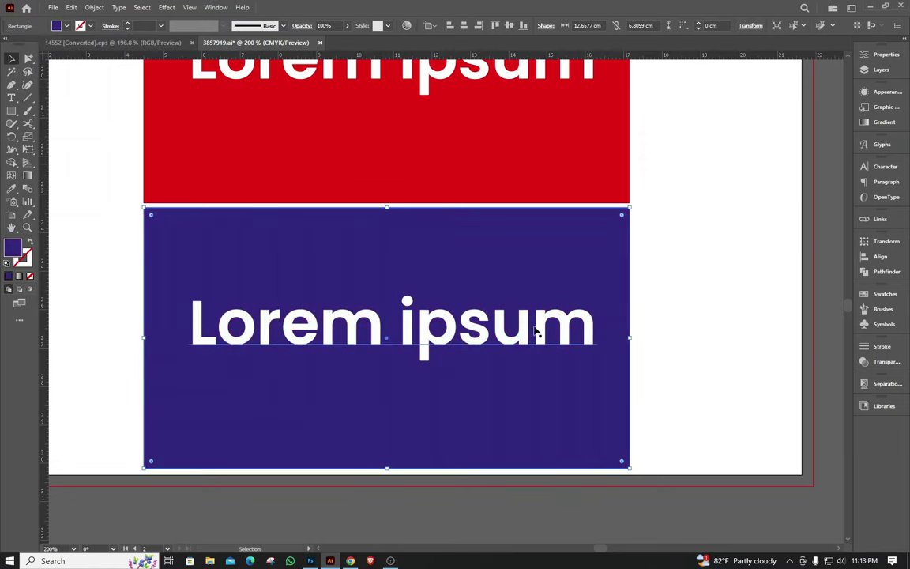
click(656, 276)
- Duplicate the dark blue rectangle and its white text to the right, extending past the artboard edge
key(ctrl+minus)
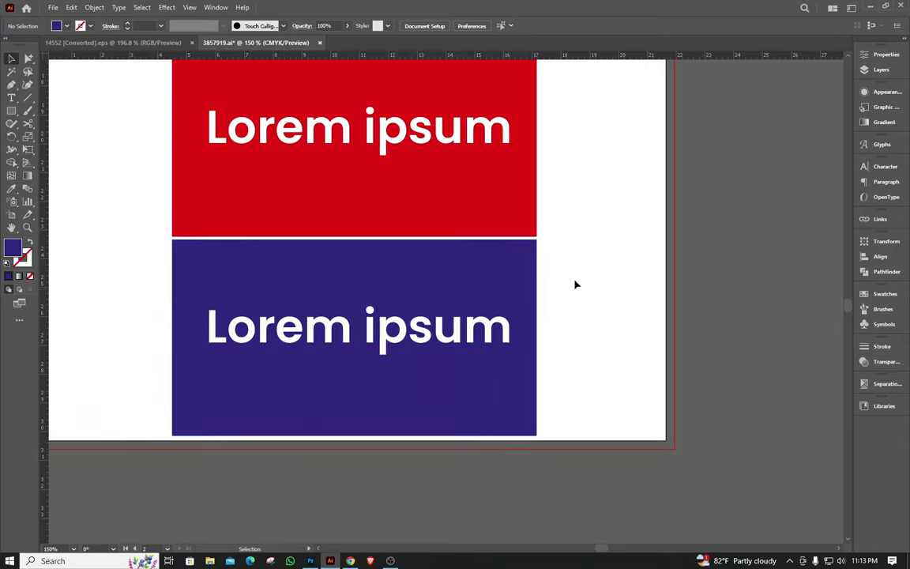
drag(575, 284, 672, 308)
key(ctrl+minus)
key(ctrl+minus)
scroll(586, 278, up, 2)
click(429, 238)
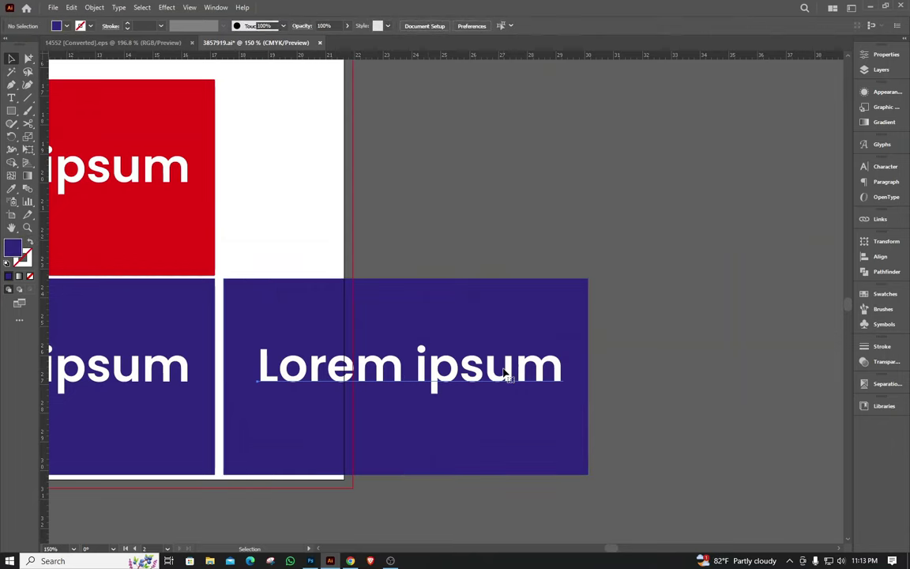
- Recolour the text on the right-hand blue rectangle with the red sampled from the red rectangle
click(504, 376)
key(i)
click(178, 249)
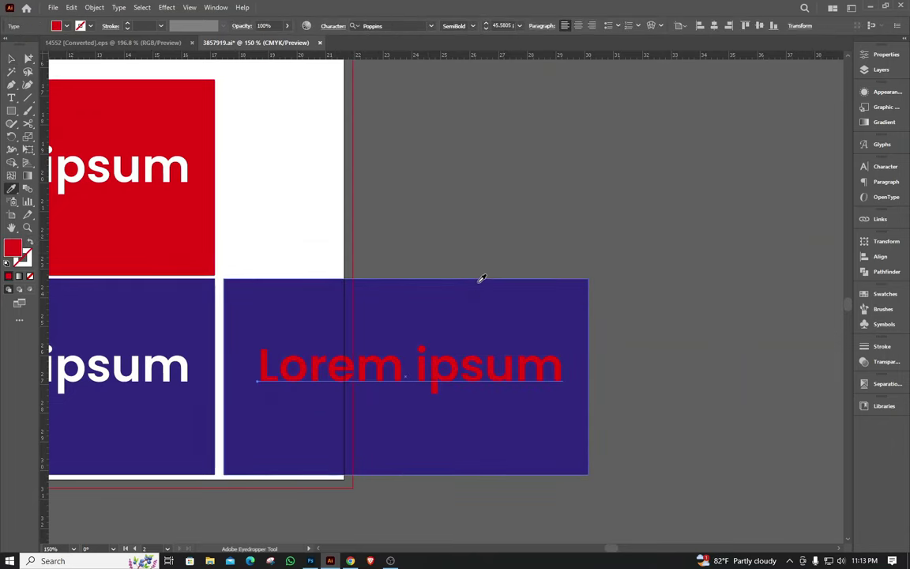
key(v)
click(509, 230)
key(ctrl+minus)
scroll(527, 305, up, 2)
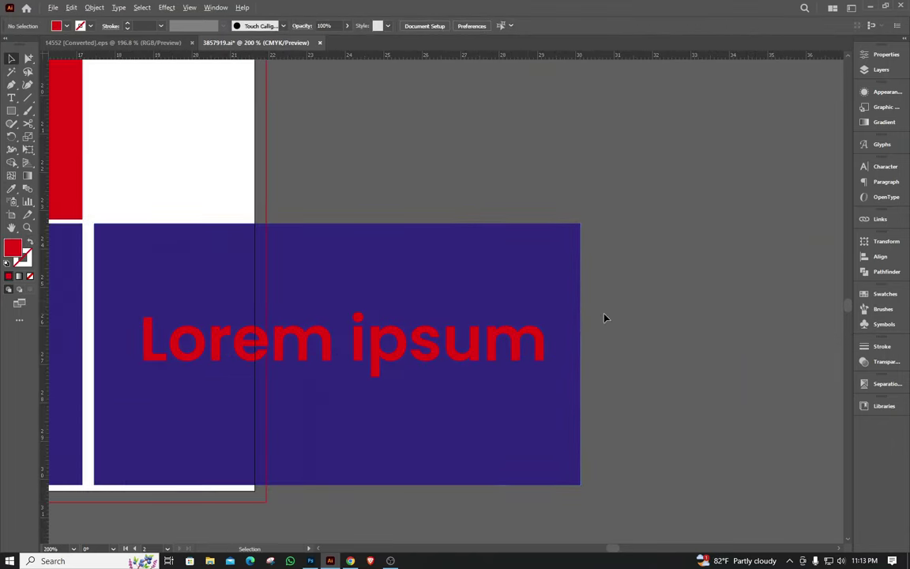
- Move the dark blue rectangle with red text up beside the topmost red rectangle
scroll(580, 317, down, 1)
scroll(585, 319, down, 1)
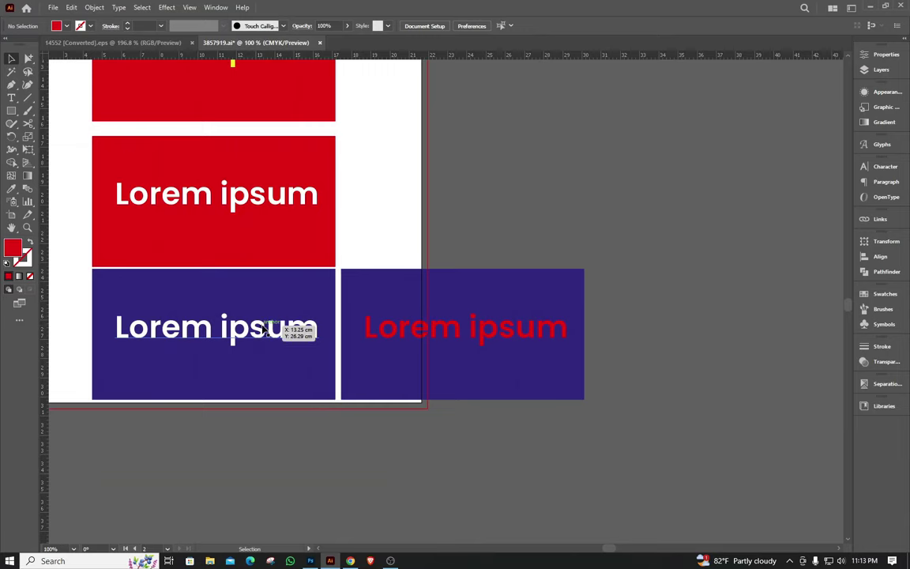
scroll(477, 341, up, 2)
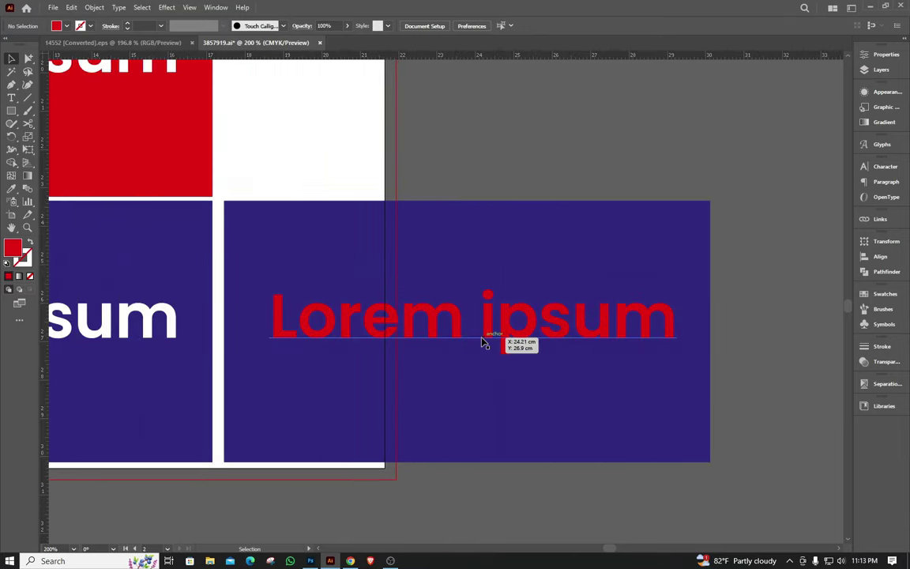
click(503, 236)
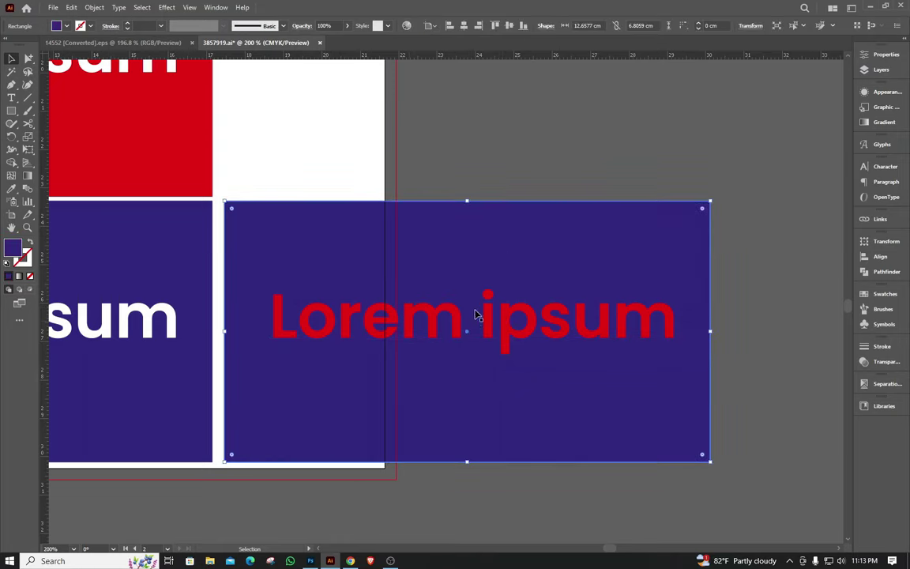
scroll(476, 322, down, 3)
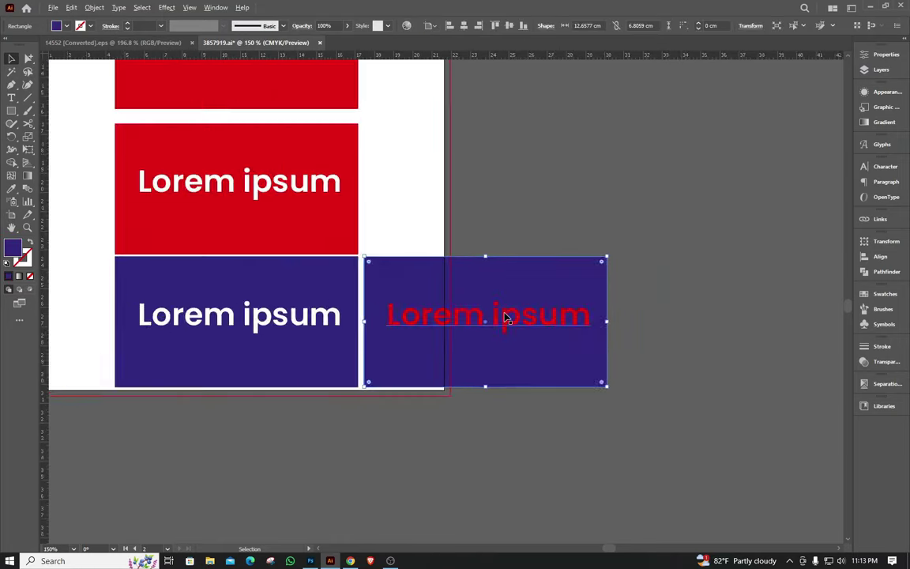
scroll(463, 291, up, 2)
scroll(515, 418, up, 2)
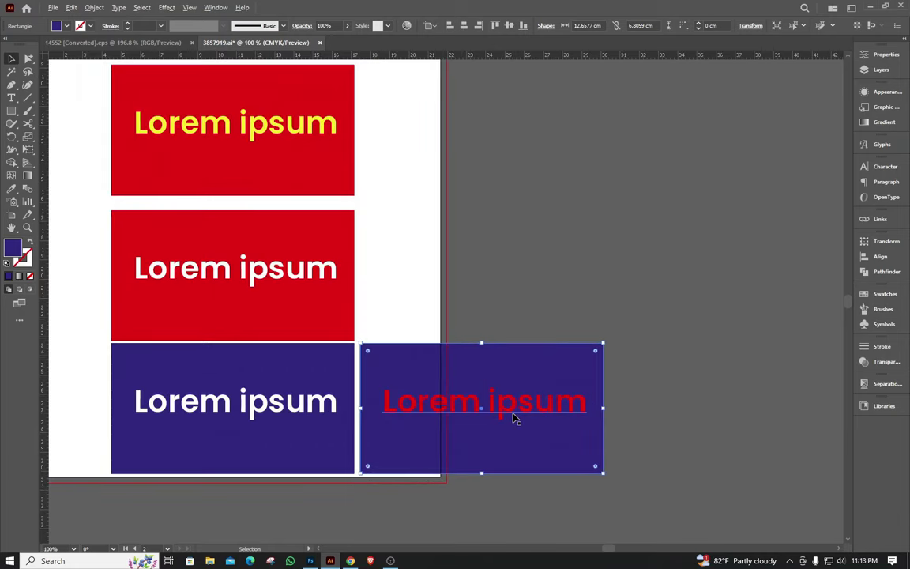
scroll(515, 426, down, 2)
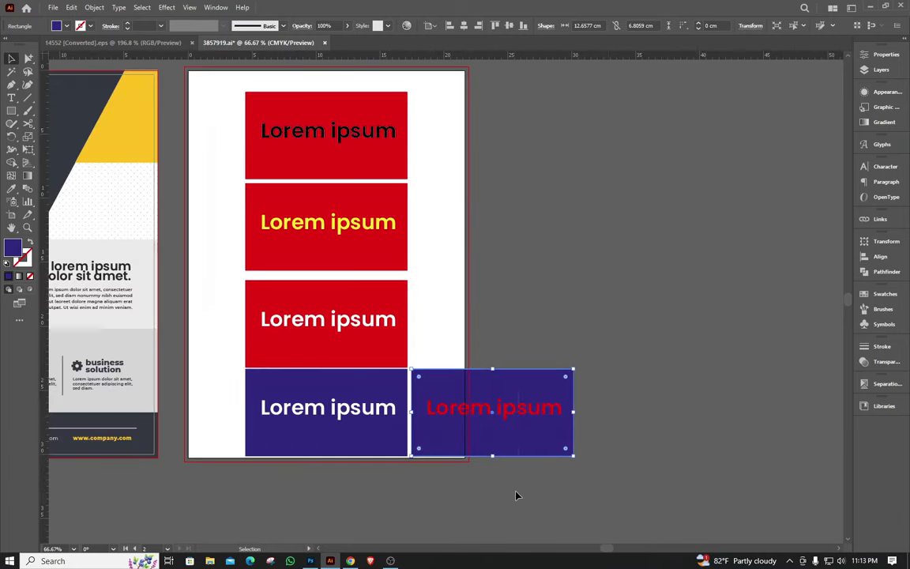
drag(513, 409, 527, 129)
- Recolour the black text on the topmost red rectangle with the dark blue sampled from the neighbouring rectangle
scroll(443, 117, up, 3)
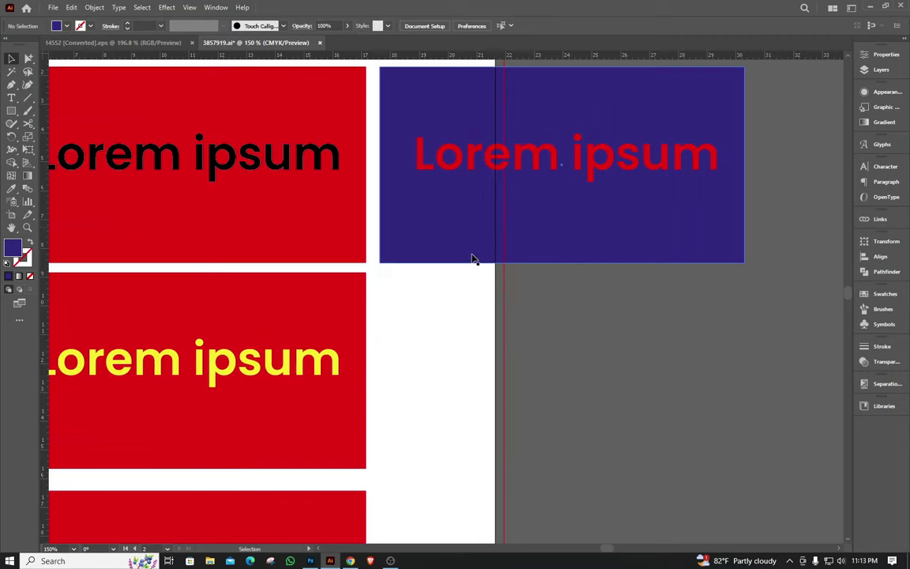
click(258, 153)
key(i)
click(458, 201)
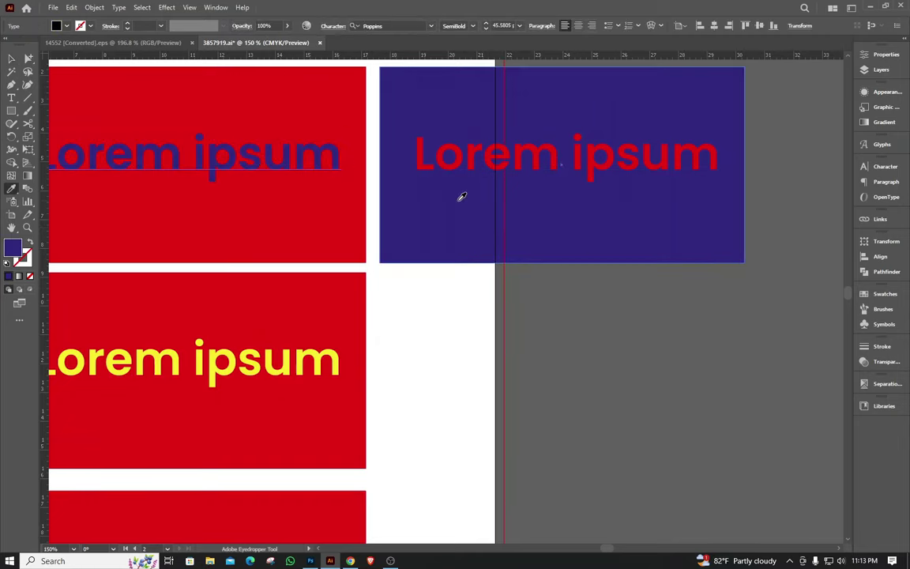
key(v)
click(447, 301)
- Duplicate the bottom dark blue rectangle with white text beside the red rectangle that has yellow text
scroll(447, 301, down, 2)
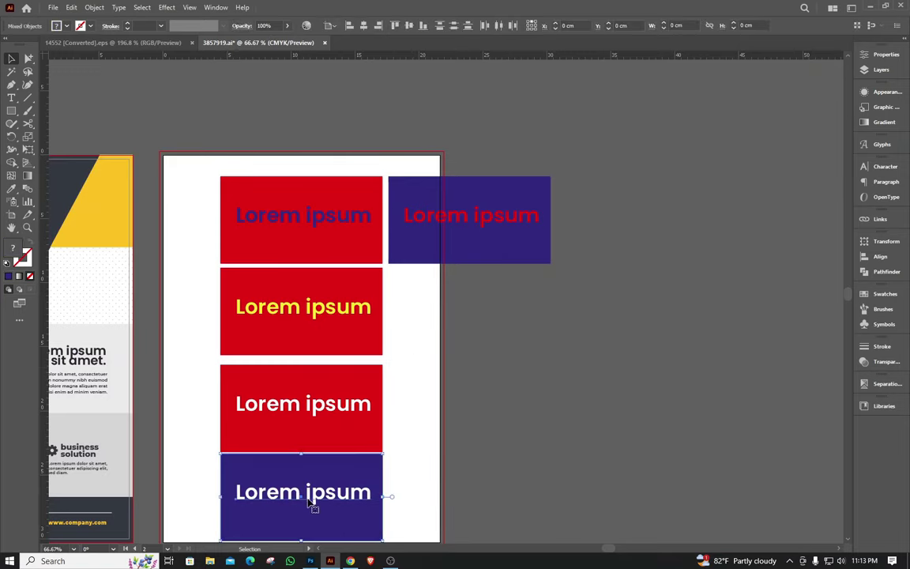
drag(312, 501, 475, 311)
click(559, 322)
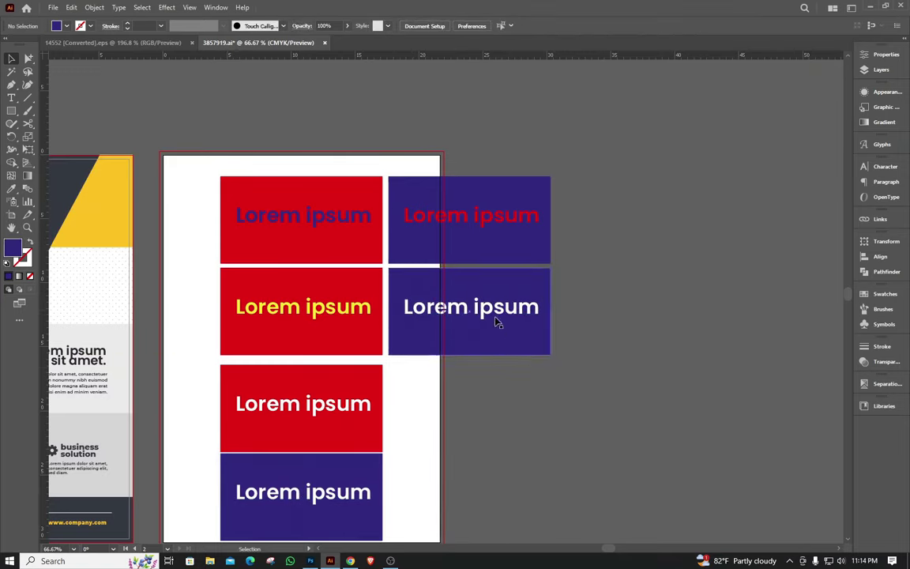
- Recolour the white text on the new blue copy with the yellow sampled from the neighbouring sample text
click(486, 313)
key(i)
click(339, 301)
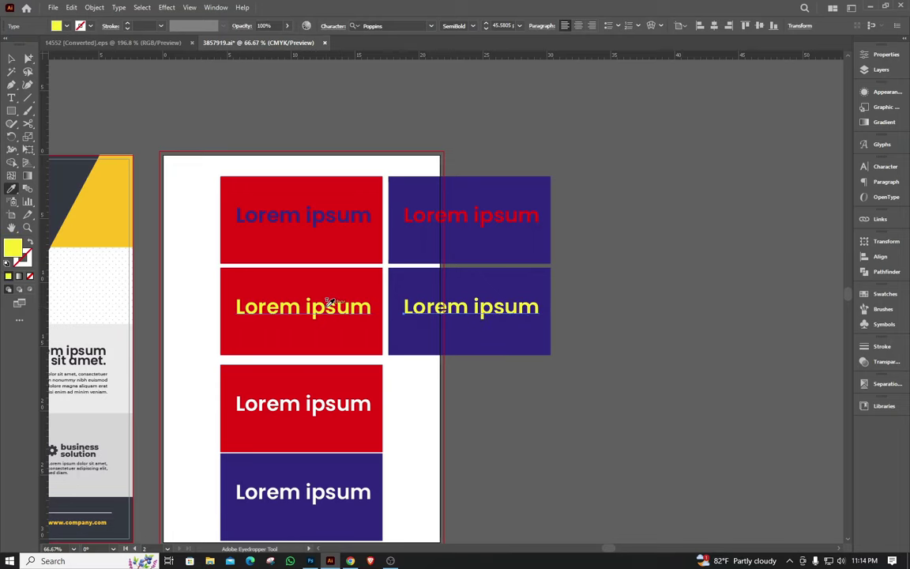
key(v)
click(603, 315)
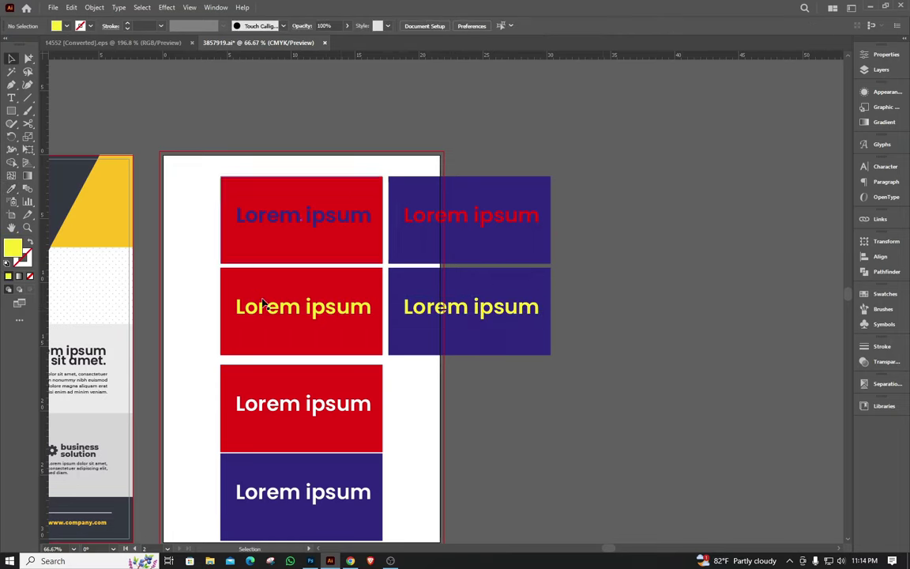
- Compare how legible the text is across the red and dark blue background samples
scroll(441, 337, up, 2)
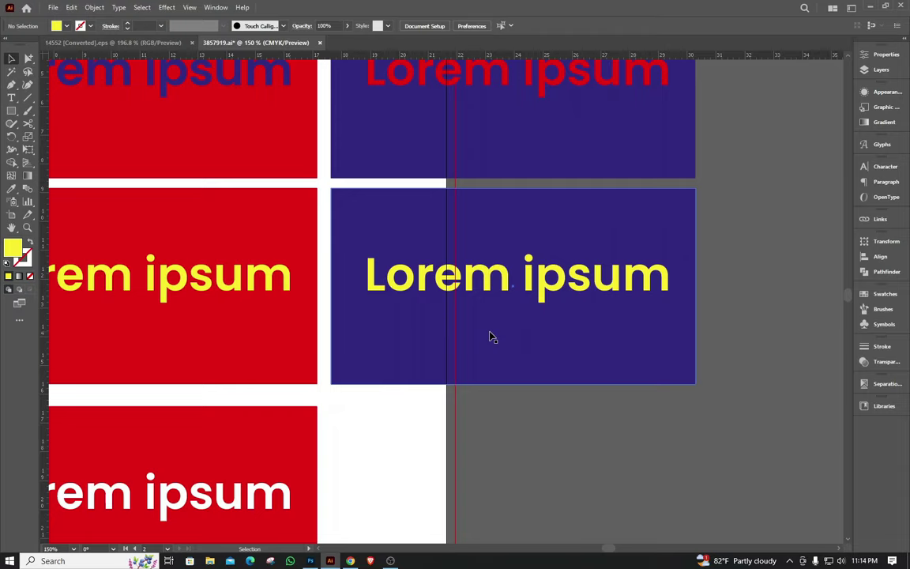
scroll(490, 337, down, 2)
scroll(301, 258, down, 1)
scroll(383, 244, up, 1)
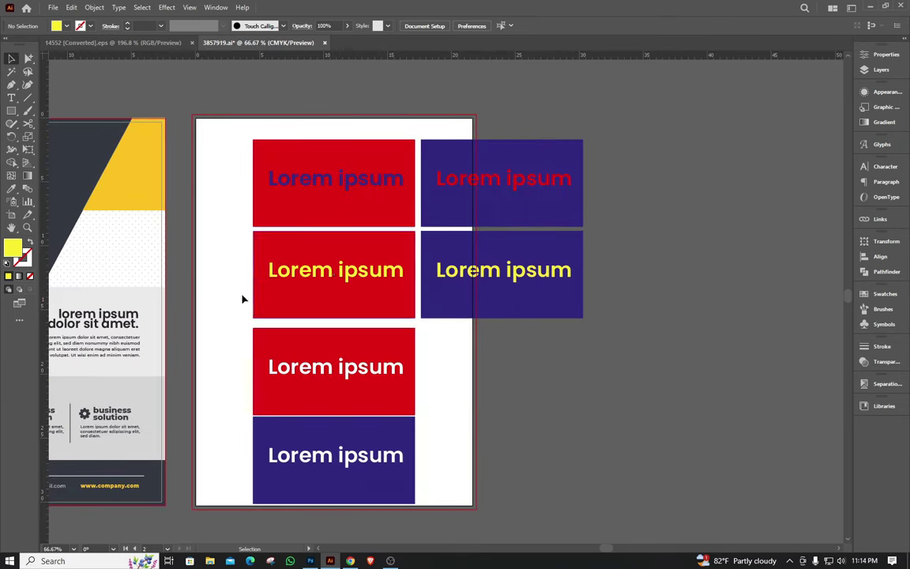
scroll(244, 298, up, 1)
scroll(266, 306, down, 1)
drag(239, 212, 605, 496)
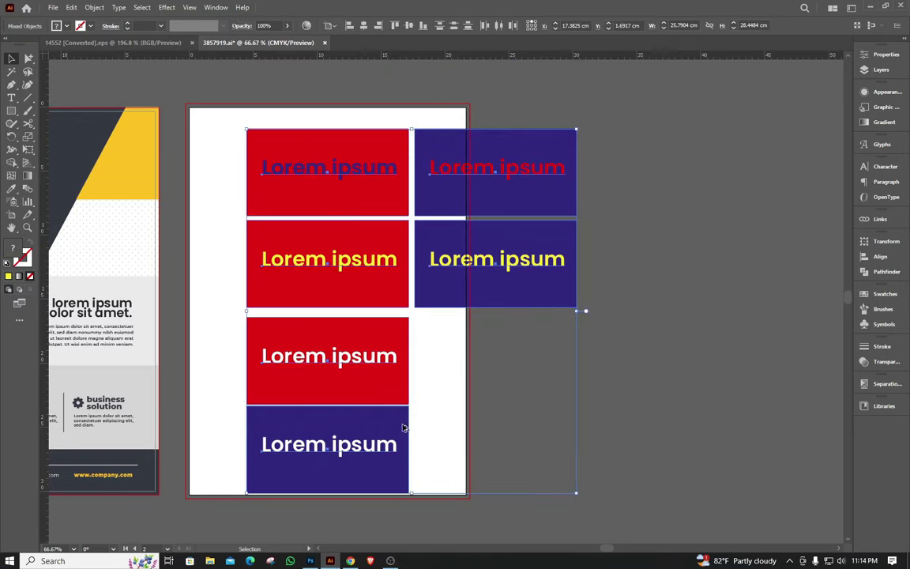
scroll(384, 377, up, 1)
scroll(385, 374, down, 1)
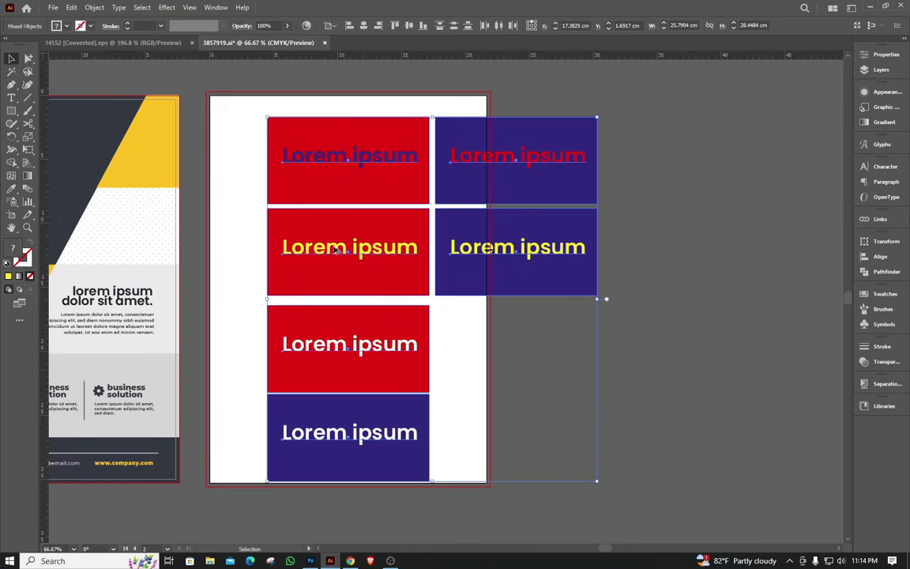
scroll(366, 284, up, 1)
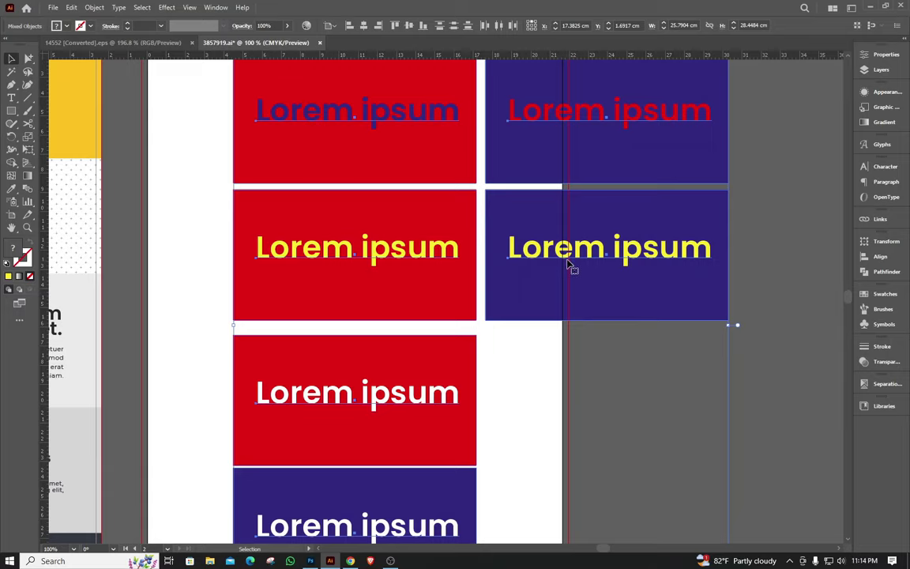
scroll(569, 259, down, 2)
click(609, 431)
scroll(276, 346, up, 2)
scroll(347, 338, down, 2)
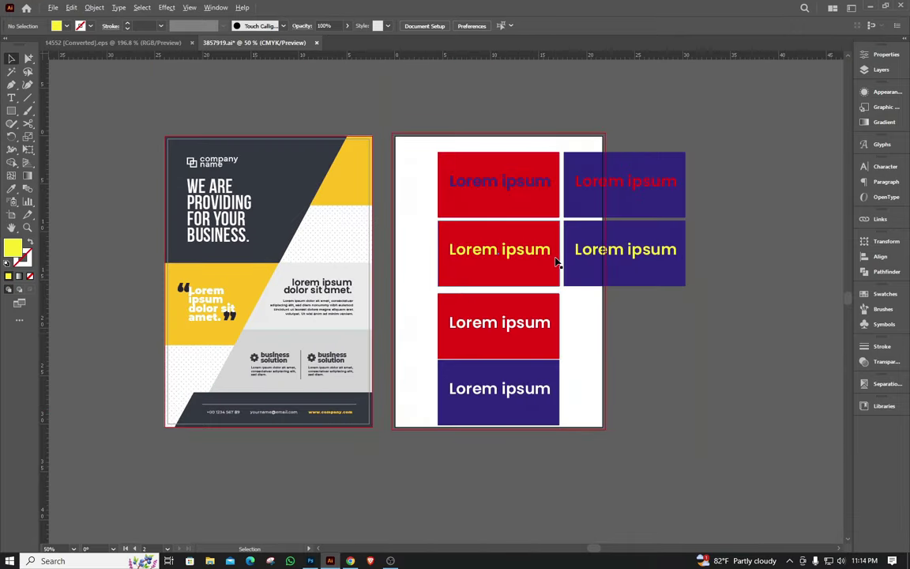
- Recolour the flyer's dark header shape red with magenta 100% and yellow 100%
scroll(559, 264, up, 1)
scroll(562, 264, down, 1)
scroll(259, 251, up, 2)
scroll(268, 268, down, 1)
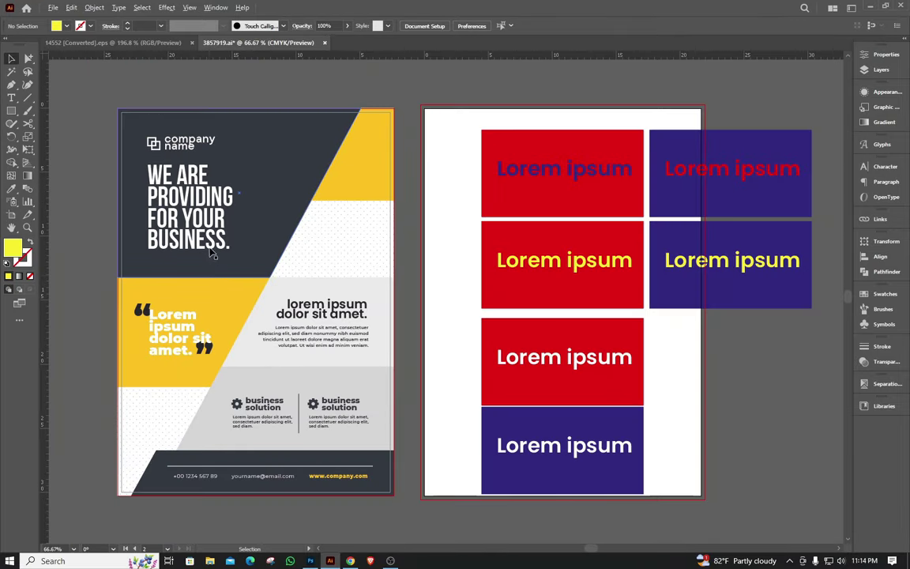
scroll(321, 242, up, 1)
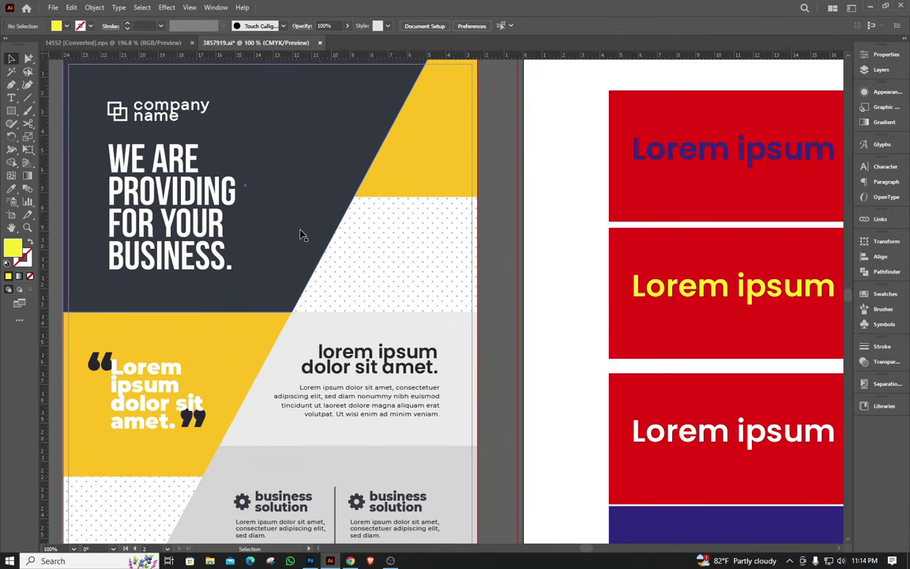
click(310, 194)
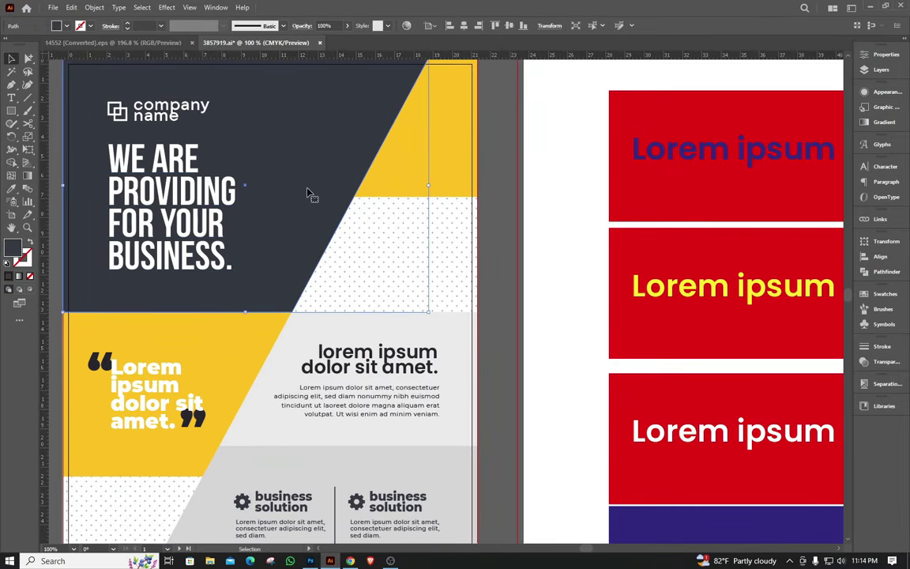
click(67, 26)
click(52, 25)
shift+click(55, 25)
click(21, 101)
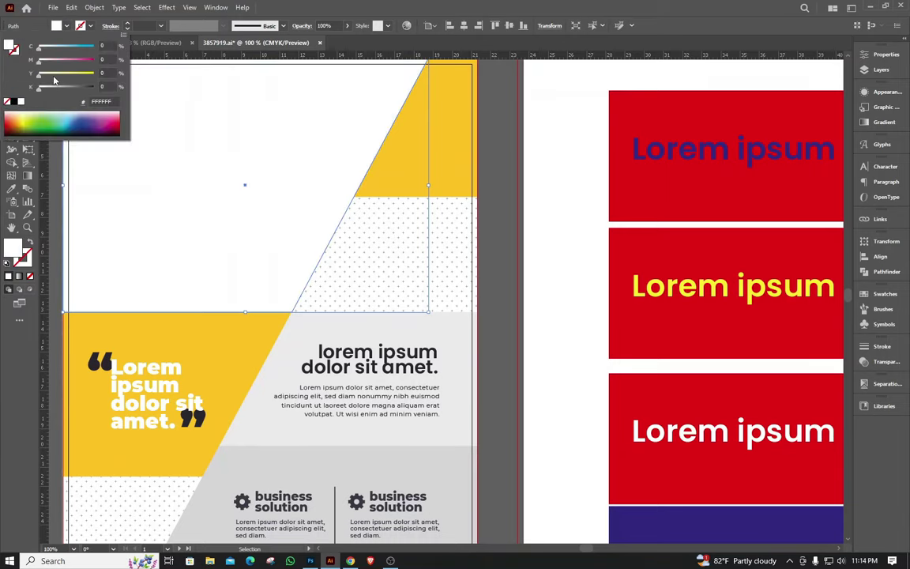
drag(49, 63, 93, 60)
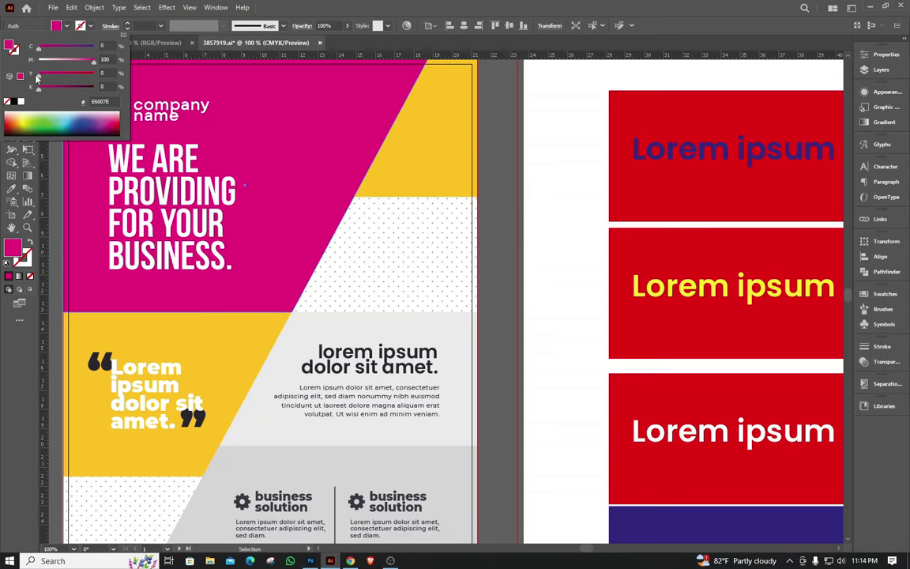
drag(35, 76, 123, 79)
click(485, 189)
scroll(332, 228, down, 1)
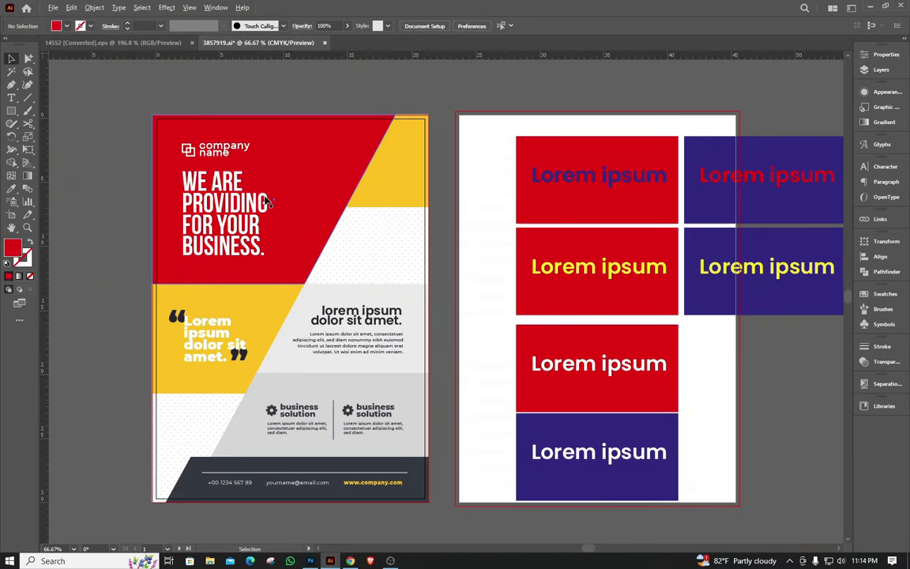
- Try the flyer's white headline in yellow by setting its fill to 100% yellow
scroll(264, 199, up, 1)
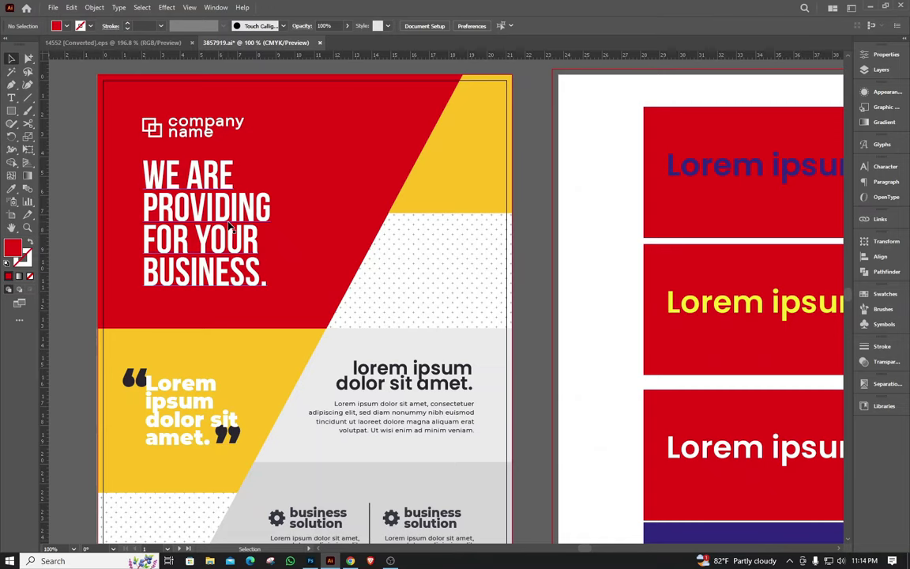
click(233, 190)
shift+click(56, 26)
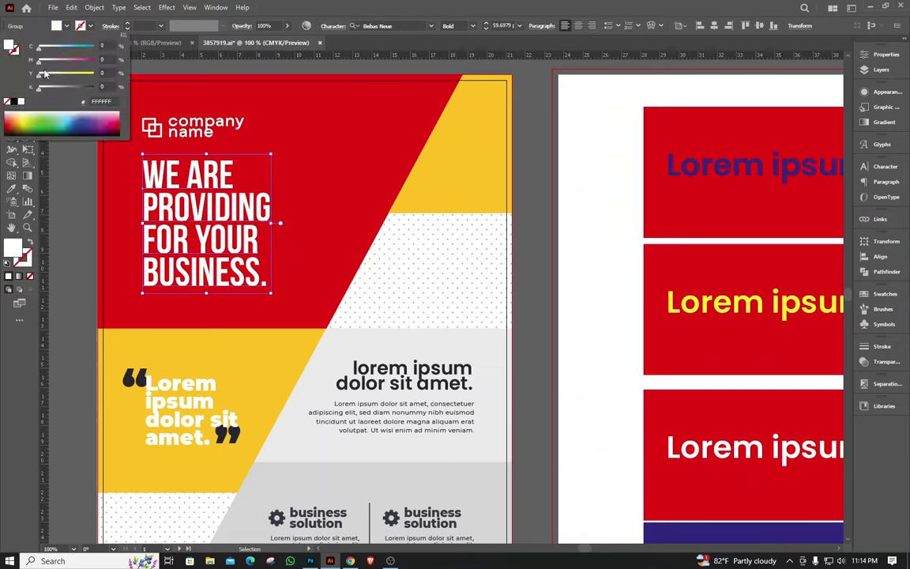
drag(42, 75, 120, 77)
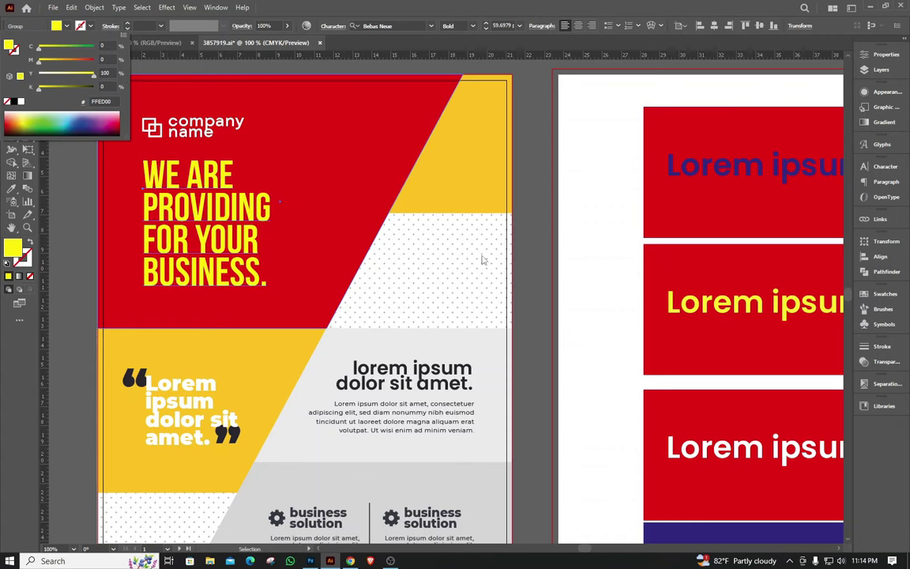
click(533, 251)
scroll(338, 240, down, 2)
scroll(339, 244, up, 2)
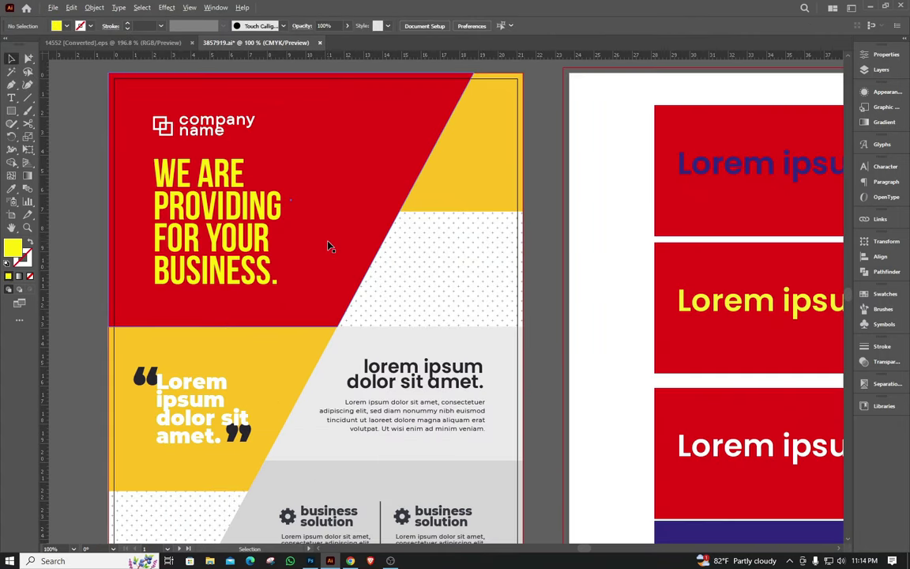
- Try the flyer's headline in dark blue with cyan 100%, magenta 100% and yellow 0%
click(278, 264)
shift+click(56, 27)
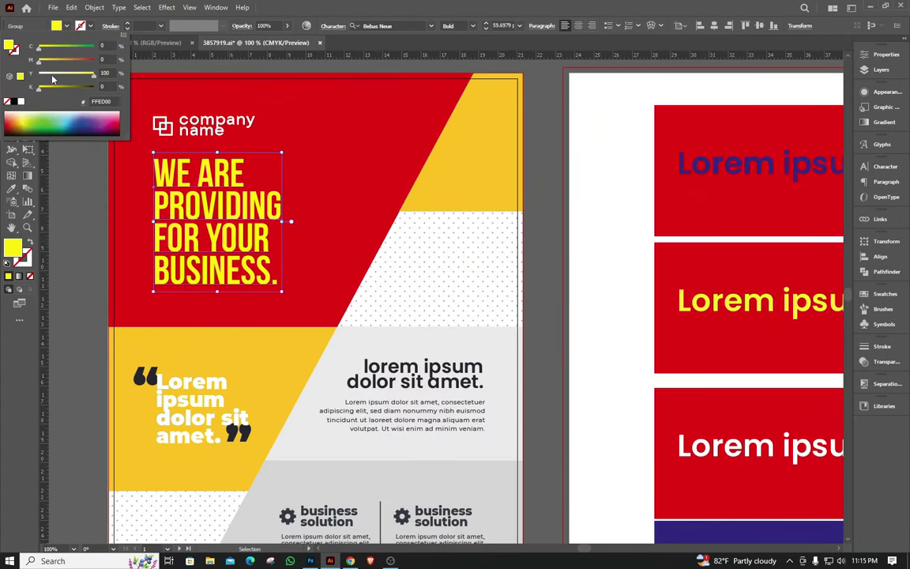
drag(66, 71, 93, 47)
drag(39, 61, 127, 62)
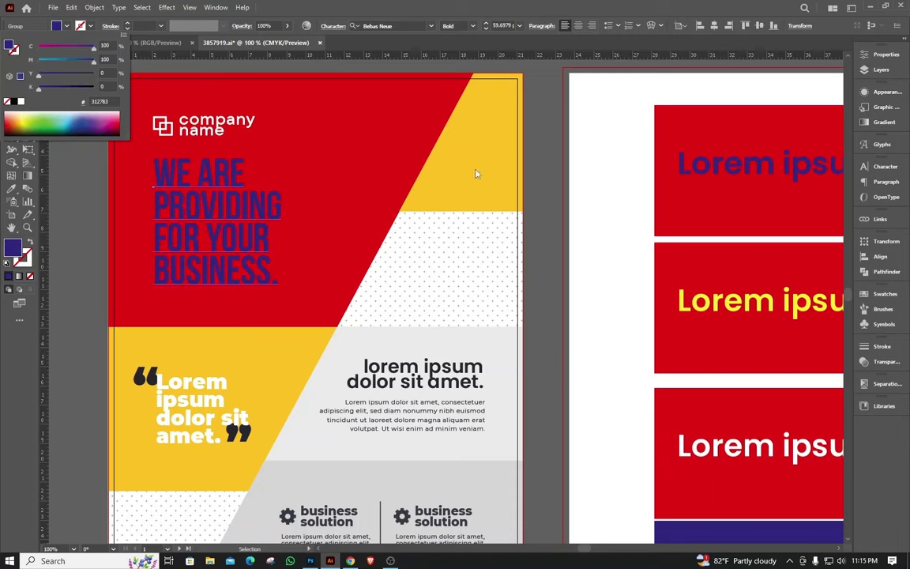
click(552, 237)
- Try a copy of the headline to its right, coloured with the orange-yellow sampled from the flyer's corner shape
alt+drag(219, 212, 343, 213)
key(i)
click(417, 192)
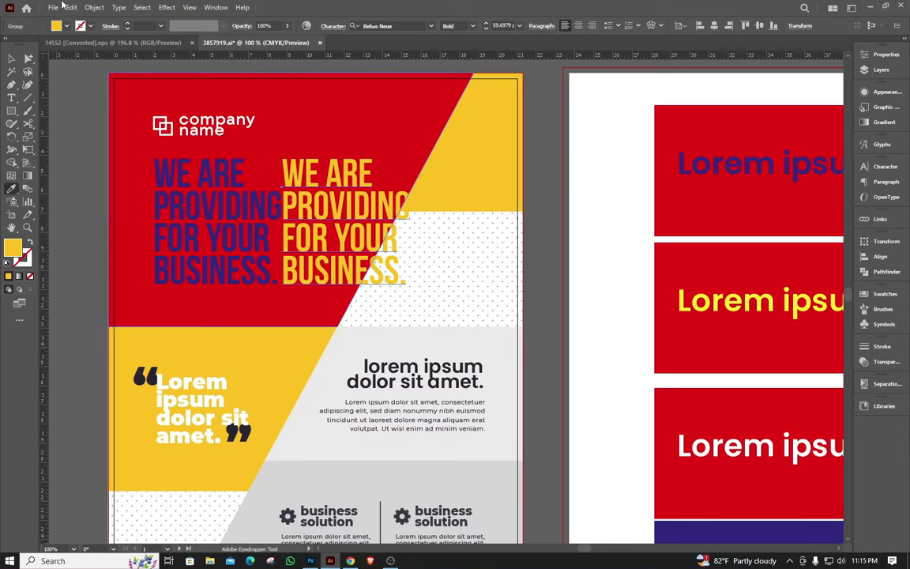
click(11, 59)
- Undo the headline copy and the headline colour changes back to the white text, and deselect everything
scroll(257, 197, down, 1)
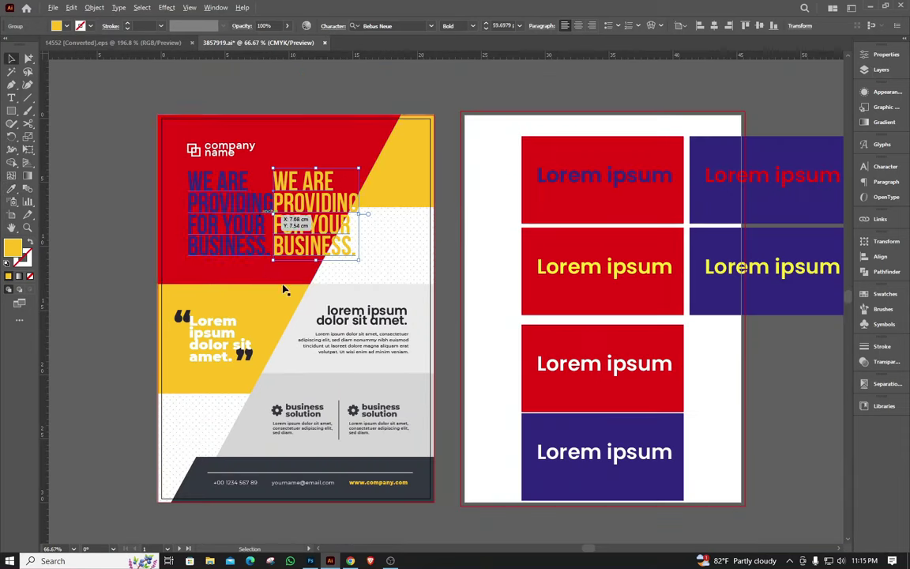
click(112, 258)
scroll(229, 293, down, 2)
key(ctrl+plus)
key(ctrl+plus)
key(ctrl+plus)
key(ctrl+z)
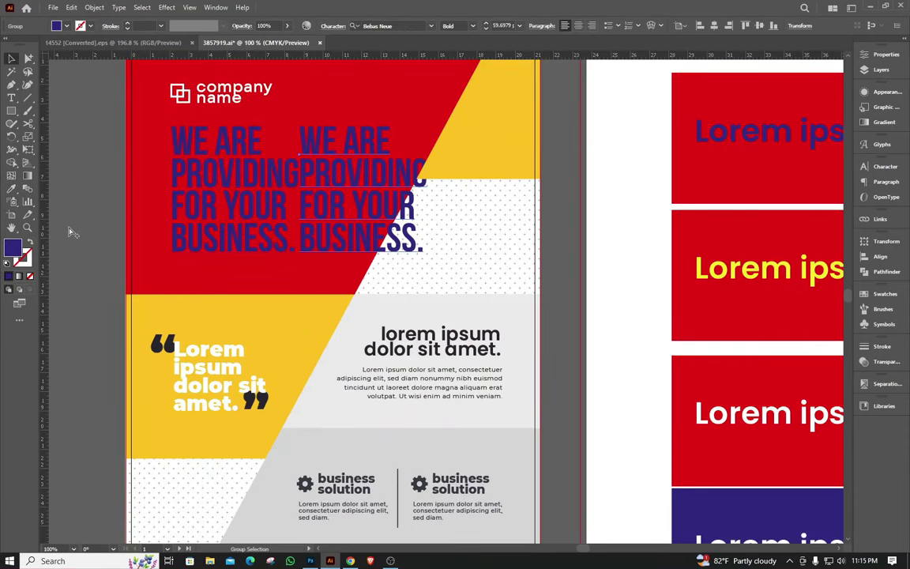
key(ctrl+z)
key(ctrl+z)
click(93, 207)
key(ctrl+minus)
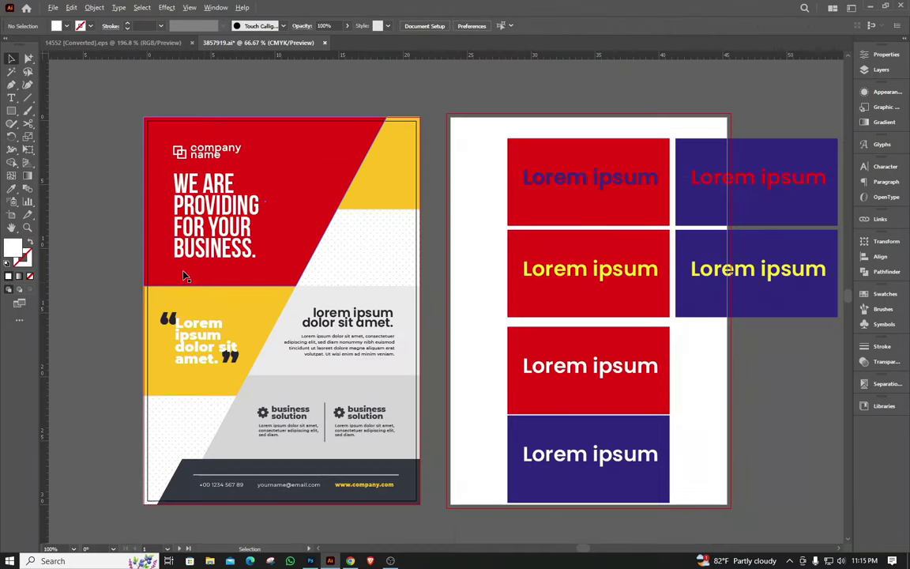
key(ctrl+plus)
key(ctrl+minus)
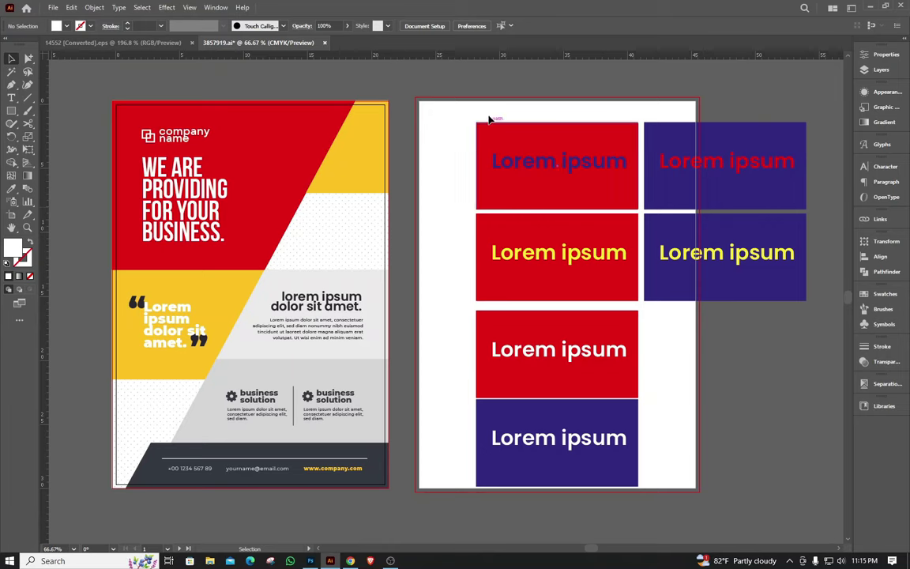
click(455, 114)
drag(804, 518, 702, 412)
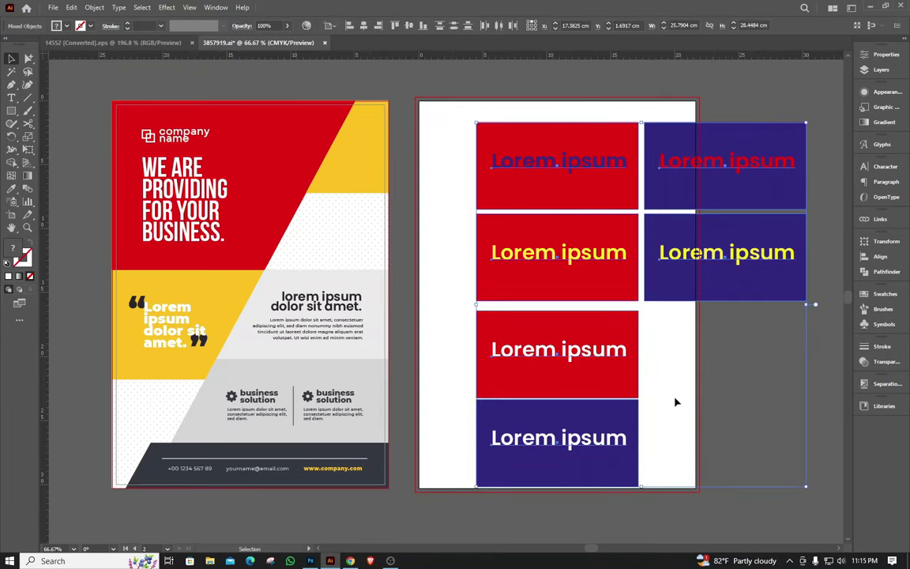
click(168, 227)
drag(234, 343, 303, 355)
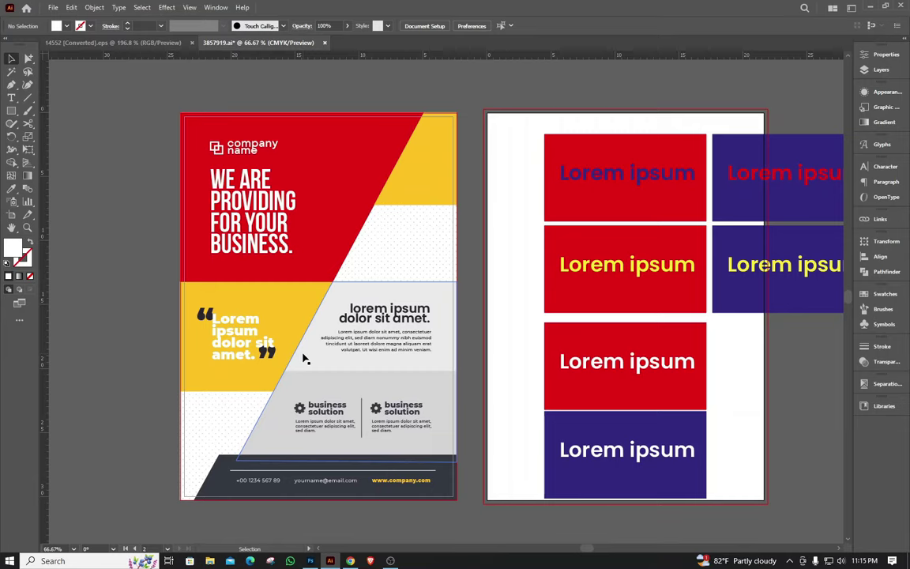
- Switch to Chrome and open the Medium palette image running from pale green to near-black in the colour palette results
click(350, 560)
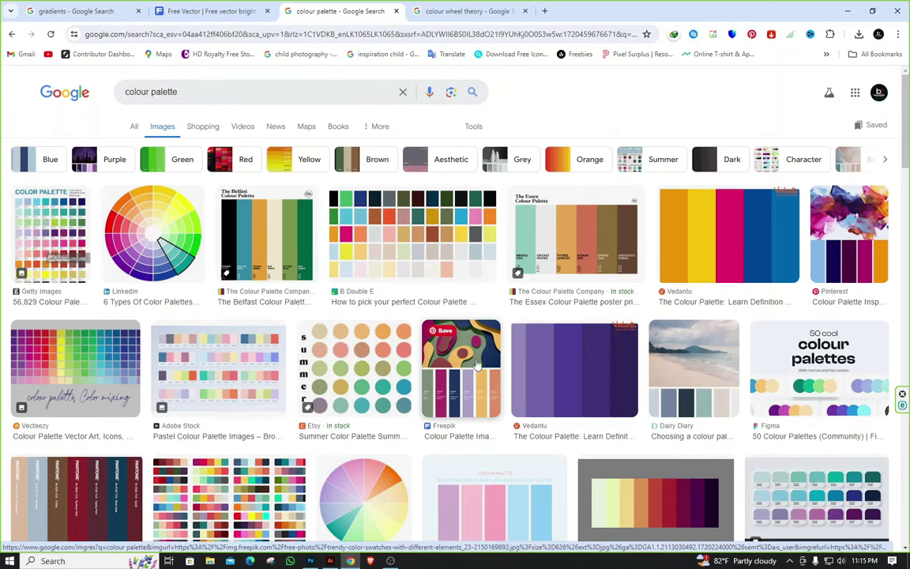
scroll(393, 336, down, 2)
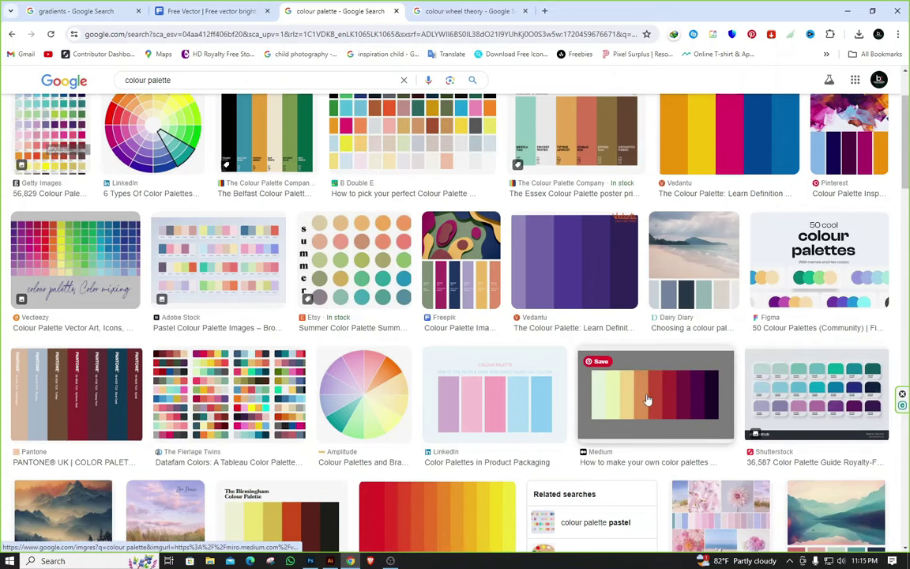
scroll(666, 403, down, 2)
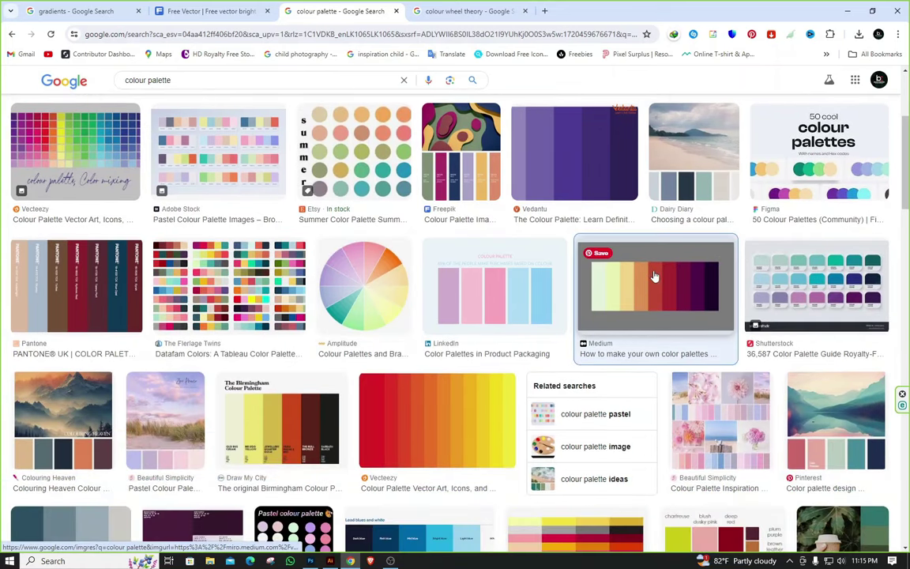
click(698, 260)
- Copy the enlarged Medium colour palette image from the search preview
right_click(707, 207)
click(755, 357)
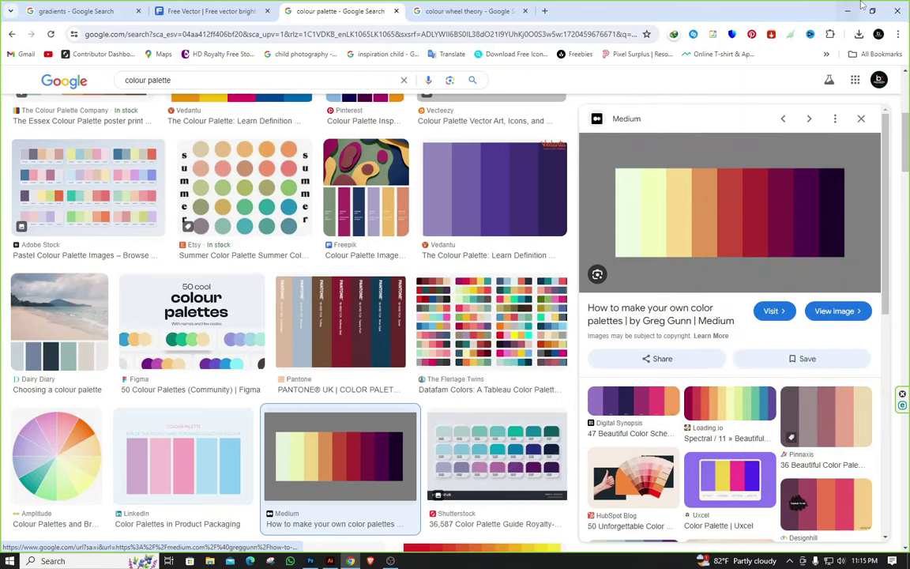
click(872, 11)
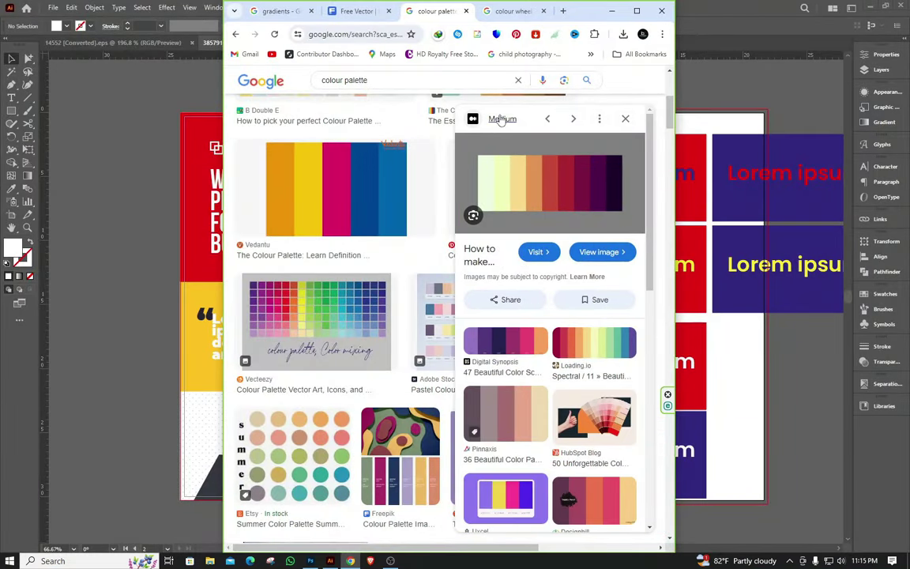
double_click(584, 11)
right_click(698, 174)
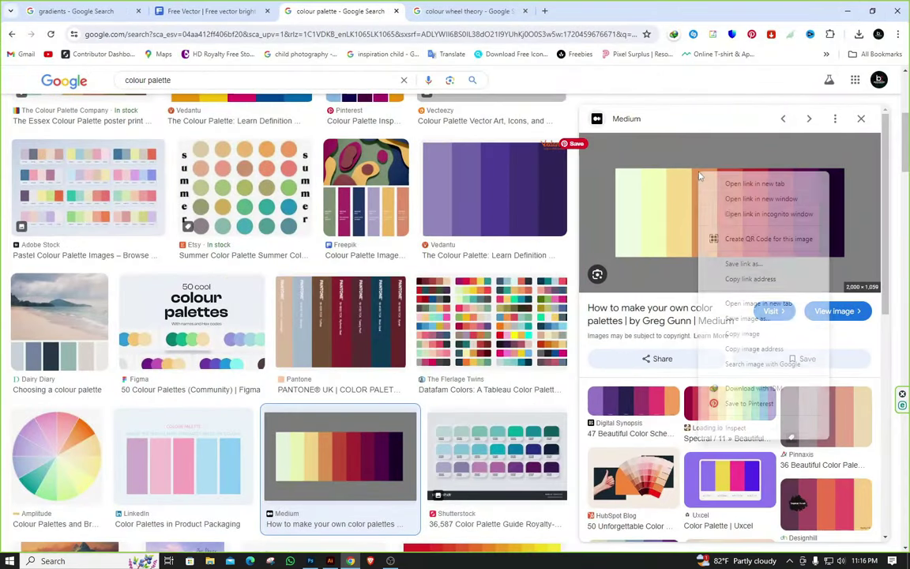
click(741, 334)
- Switch back to Illustrator and paste the palette image into the flyer document, accepting the colour conversion
key(alt+Tab)
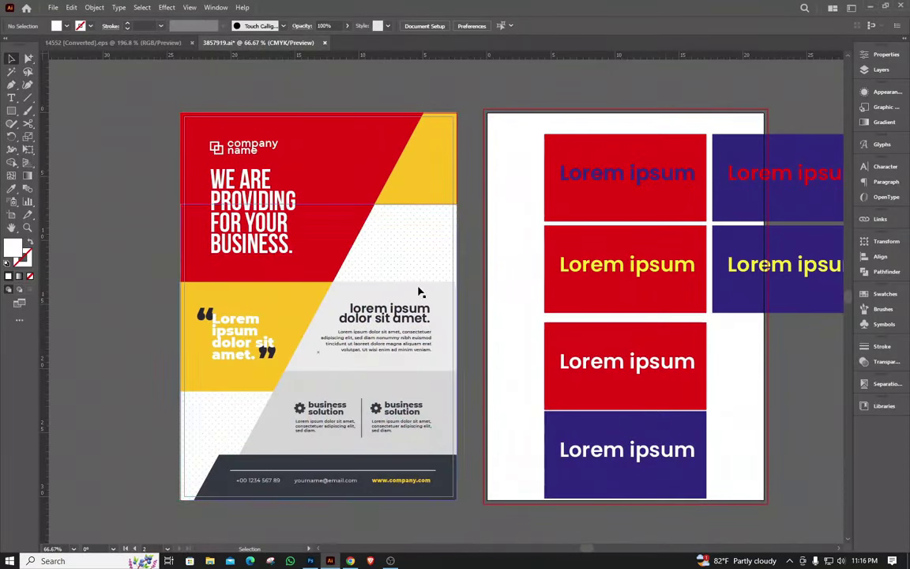
key(ctrl+v)
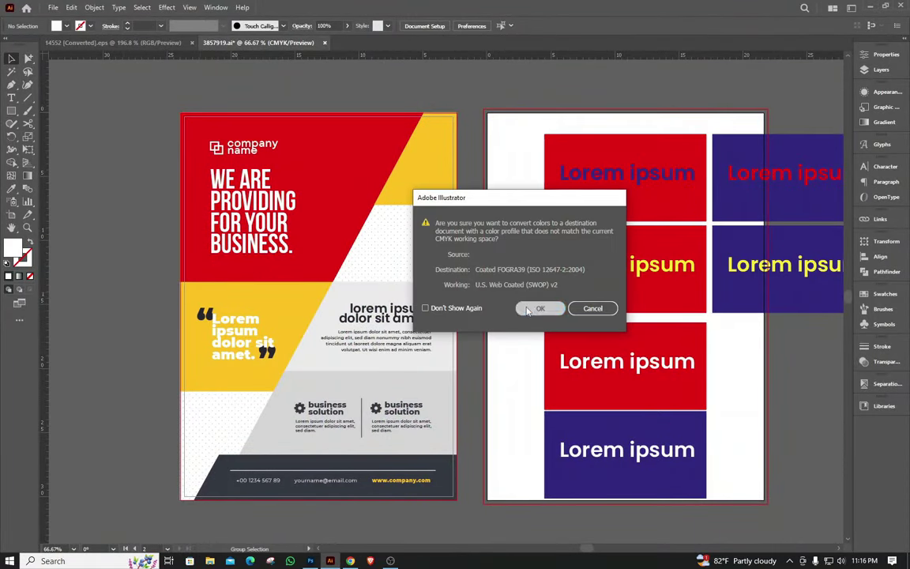
key(Return)
click(430, 203)
scroll(522, 202, down, 2)
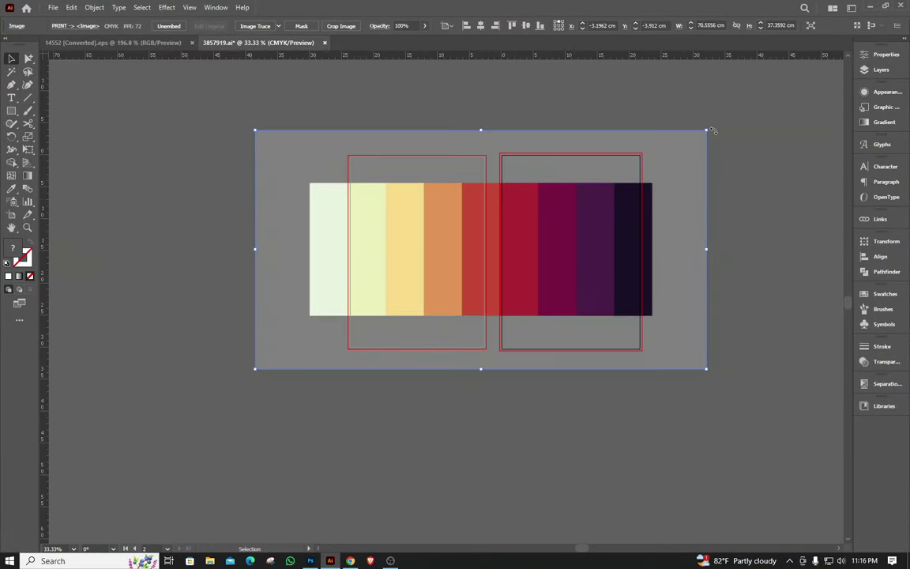
- Scale the palette image down to about 29.2 by 15.4 cm and place it beside the flyer, on its left
drag(704, 131, 574, 199)
drag(475, 240, 228, 241)
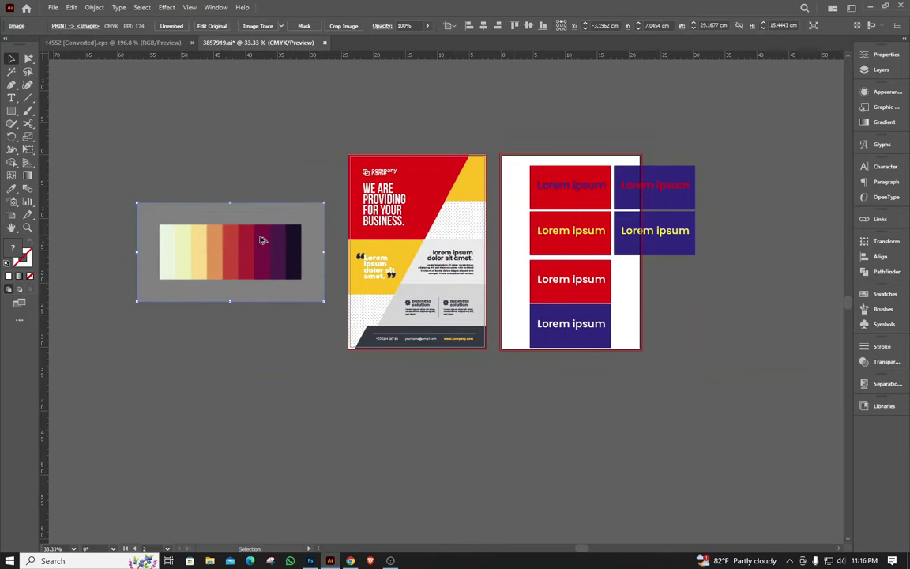
scroll(232, 240, up, 3)
scroll(424, 307, down, 1)
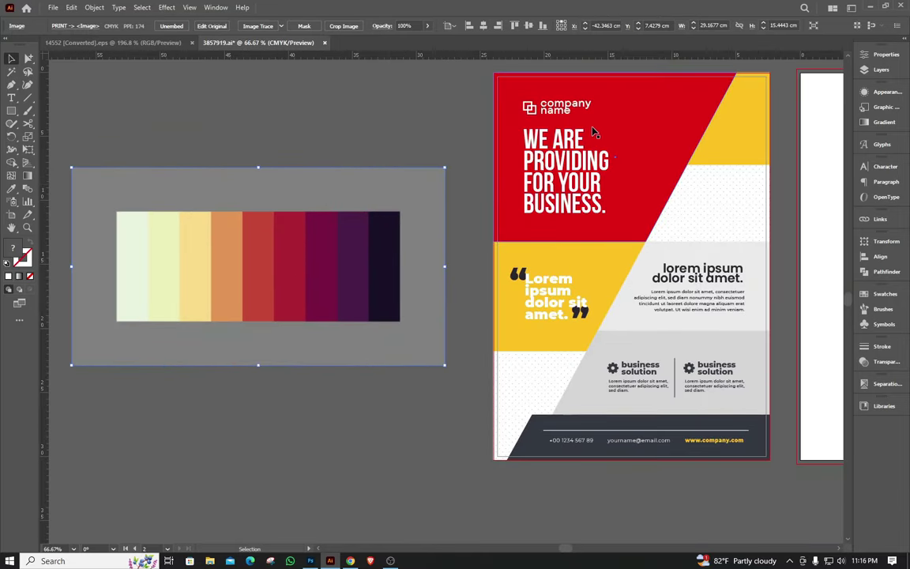
- Recolour the flyer's red header shape with the crimson sampled from the palette image
click(624, 146)
click(11, 189)
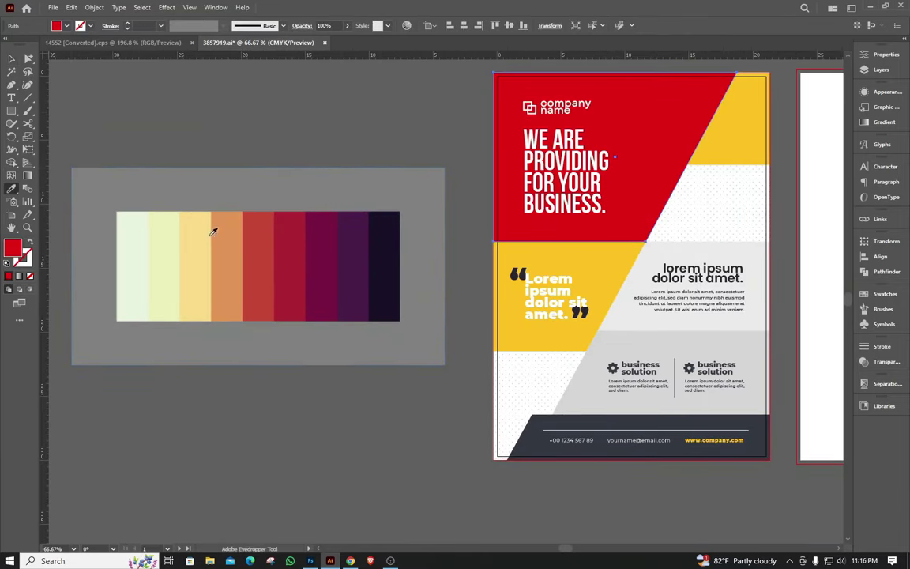
click(262, 238)
click(294, 242)
click(11, 71)
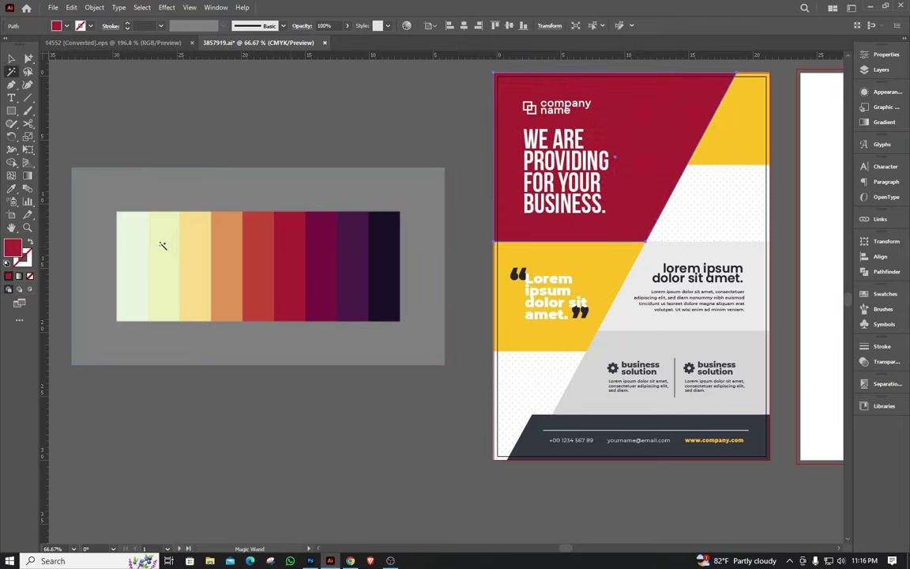
- Recolour the flyer's white headline with the pale yellow-green sampled from the palette image, and deselect it
click(11, 59)
click(565, 146)
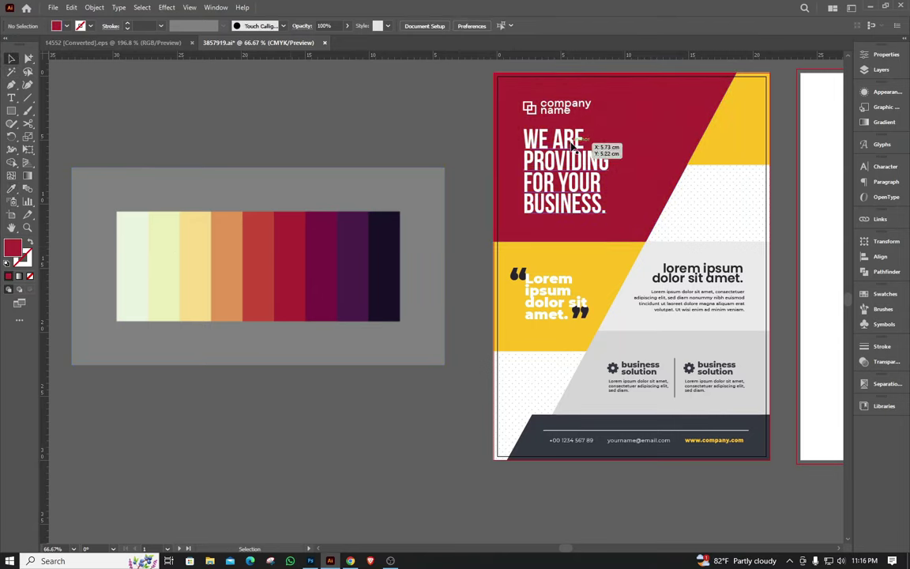
click(11, 188)
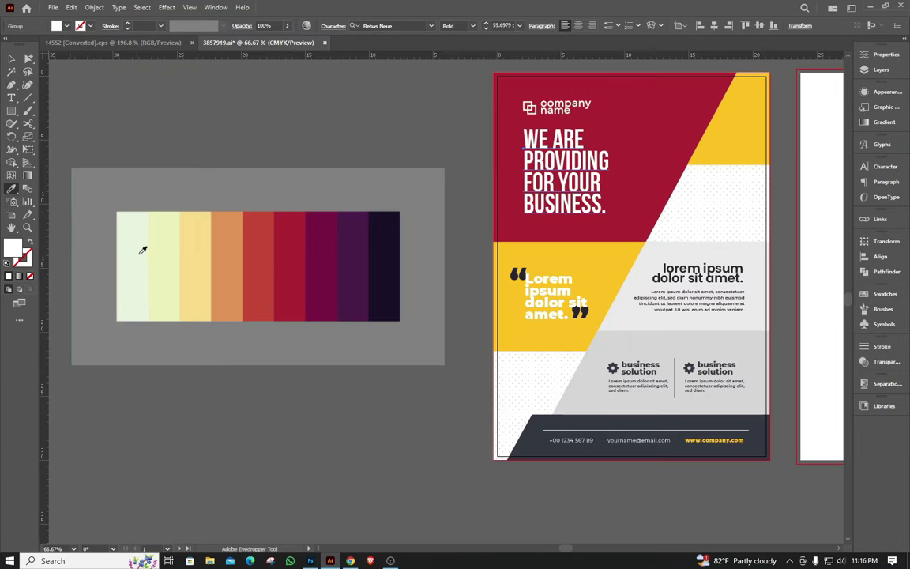
click(175, 253)
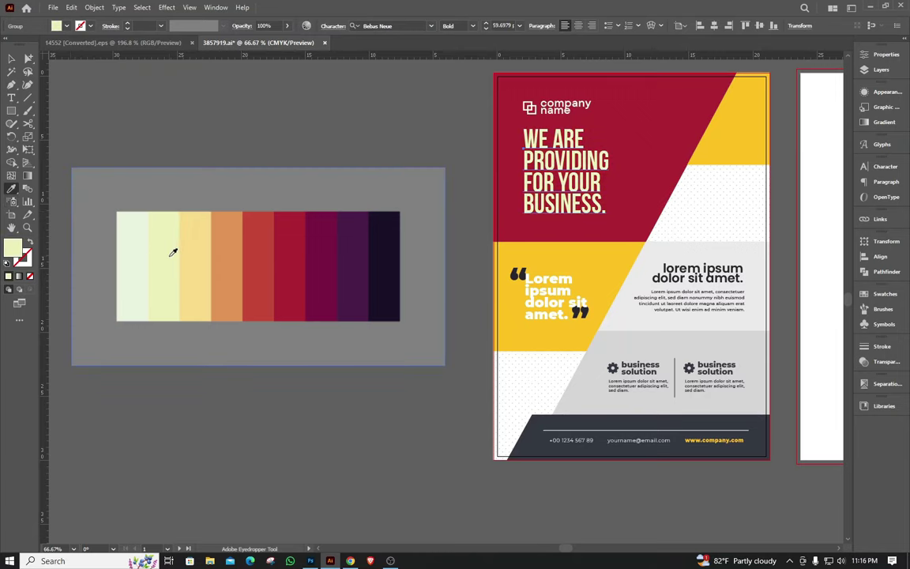
click(11, 58)
click(474, 155)
- Try the palette's dark purple, near-black and pale yellow on the flyer's yellow corner shape and yellow quote shape
click(752, 139)
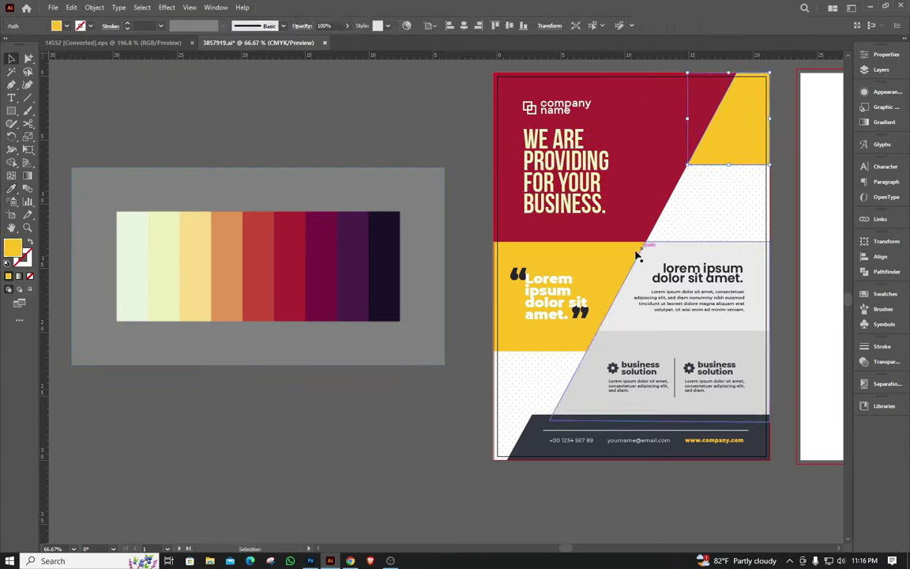
shift+click(609, 259)
click(12, 188)
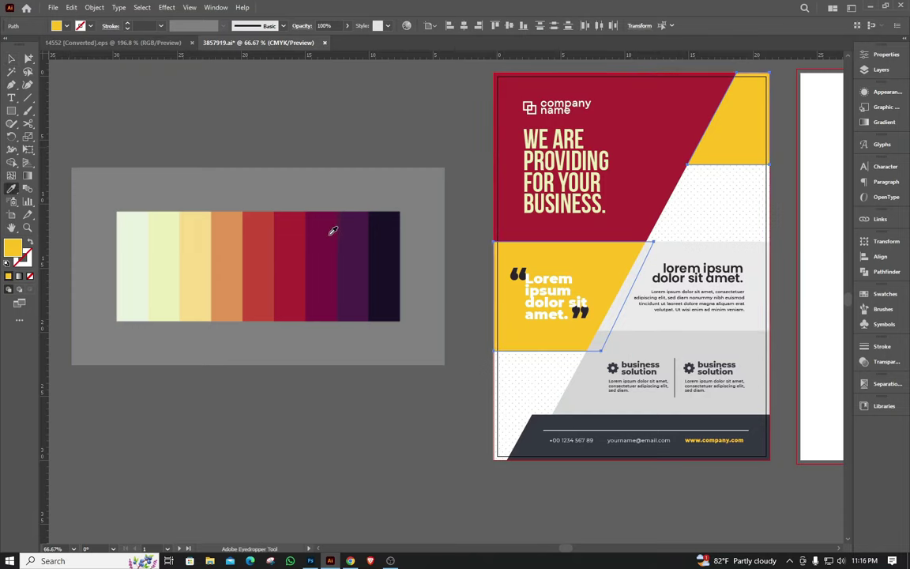
click(354, 230)
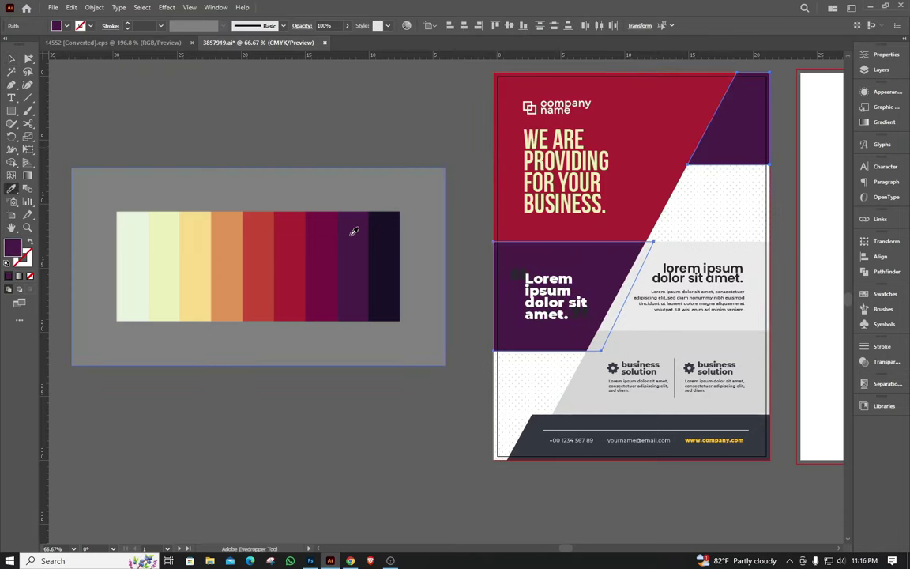
click(264, 242)
click(388, 263)
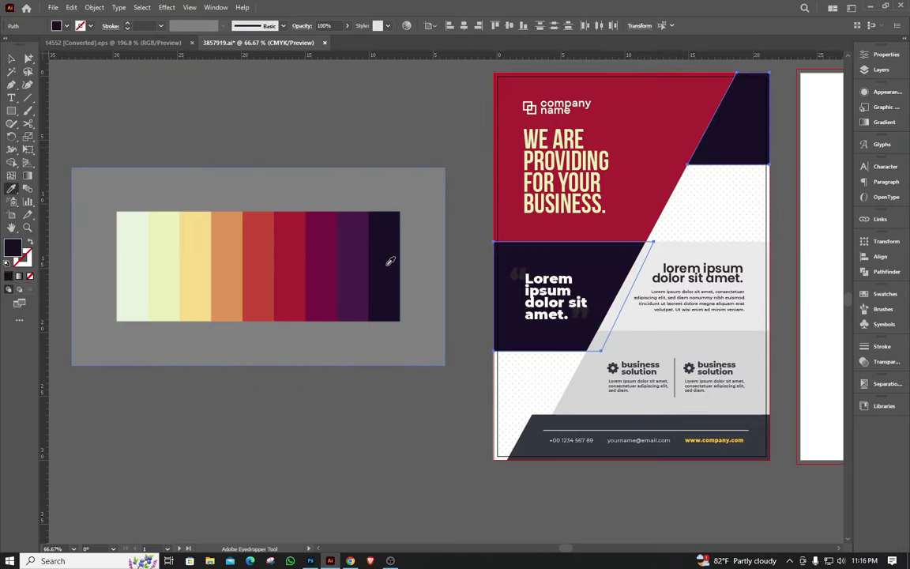
click(165, 253)
click(210, 253)
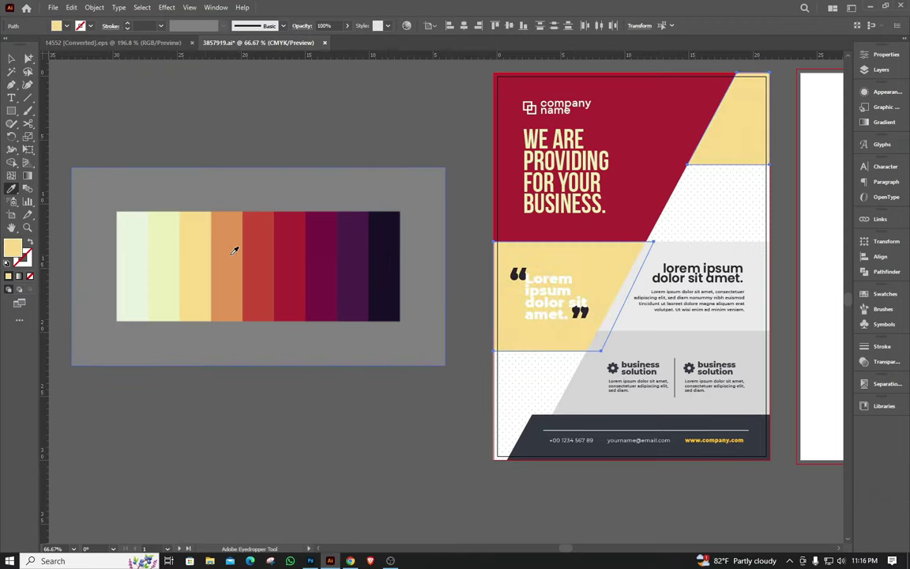
- Recolour the flyer's corner and quote shapes with the palette's light orange, and deselect them
click(11, 58)
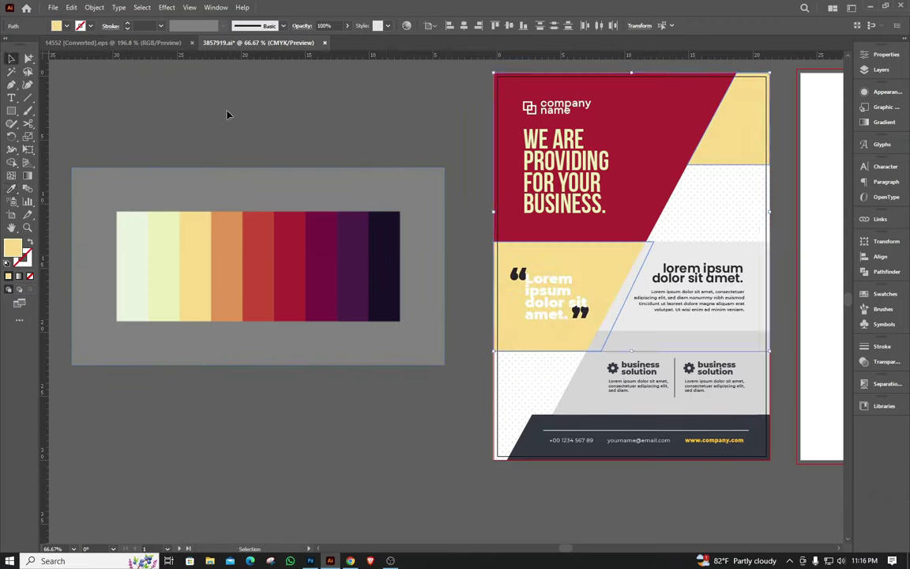
key(i)
click(234, 264)
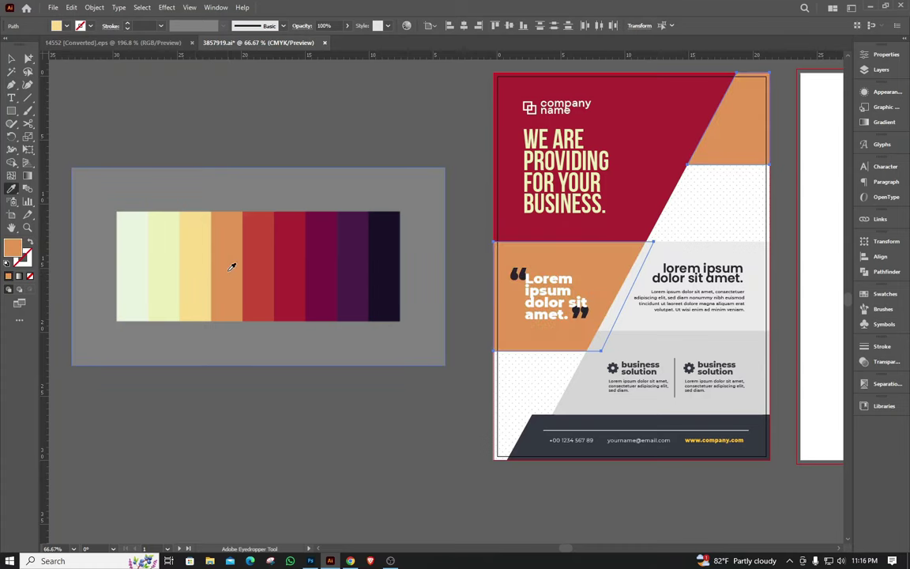
click(11, 58)
click(361, 179)
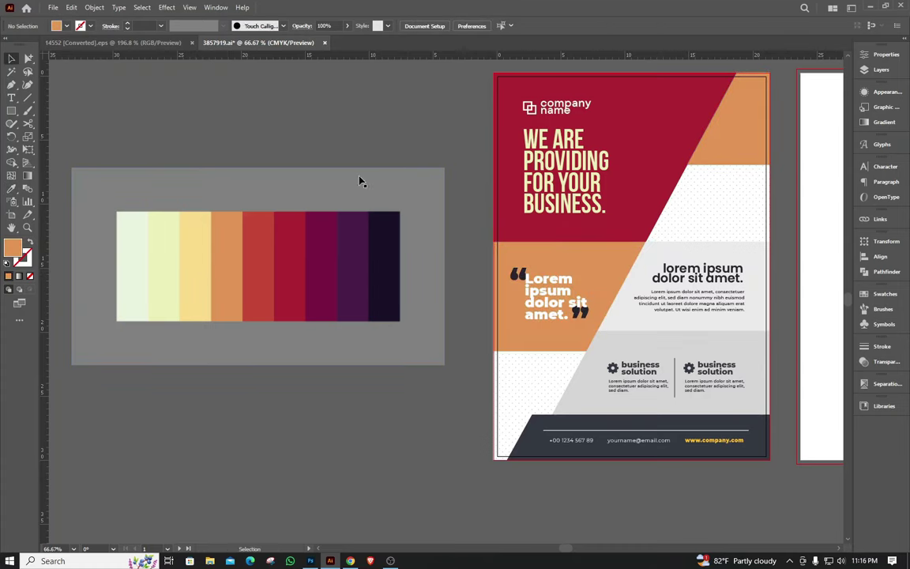
- Recolour only the quote's white text, not its quotation marks, with the near-black sampled from the palette, and deselect it
key(ctrl+1)
key(ctrl+minus)
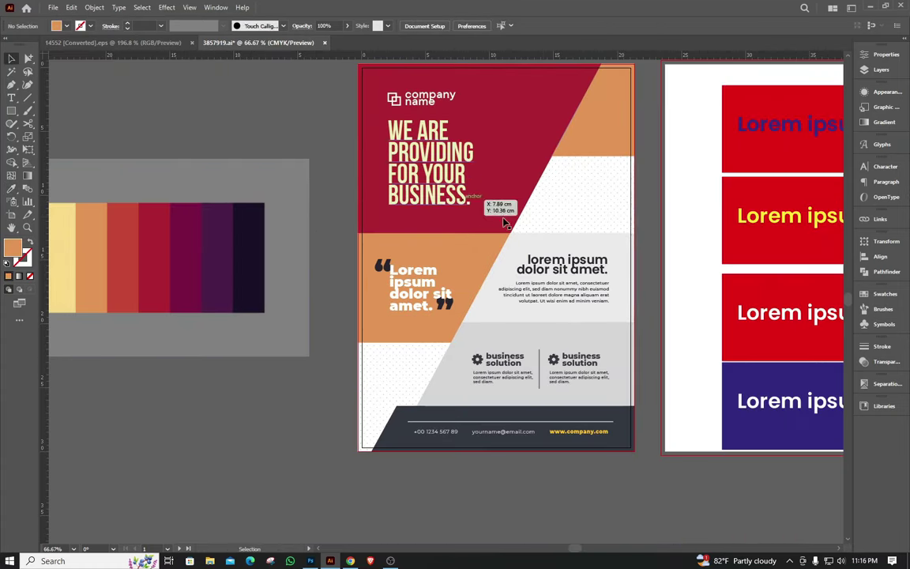
scroll(527, 253, down, 1)
scroll(434, 269, up, 1)
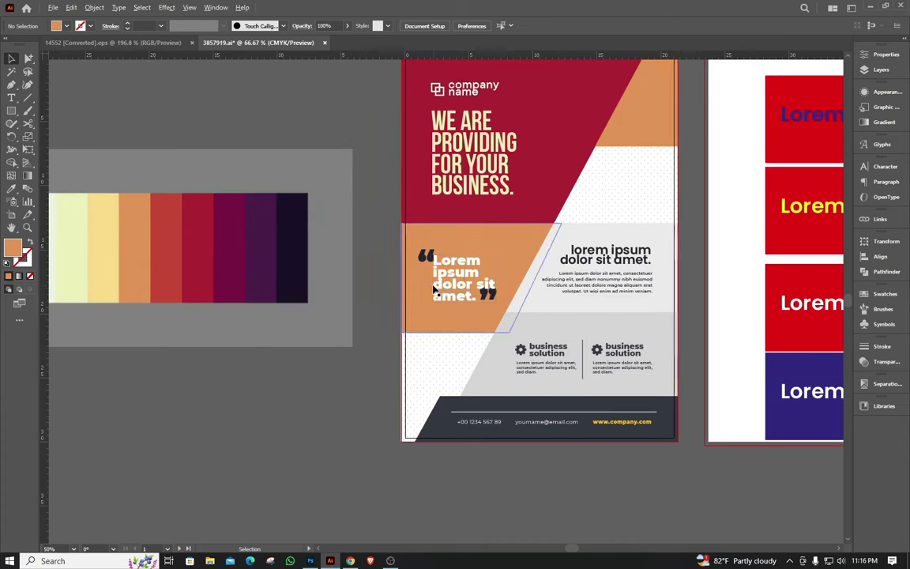
click(449, 281)
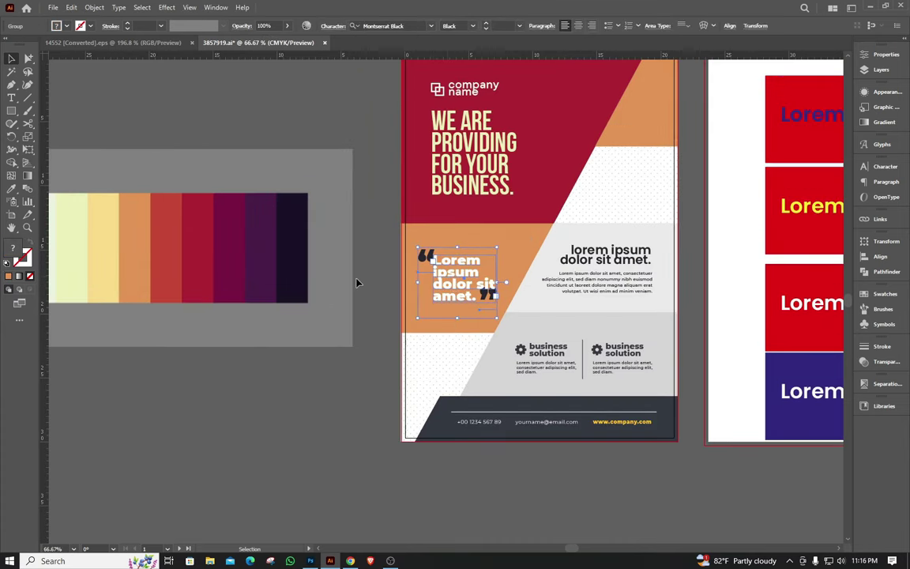
key(a)
alt+click(466, 282)
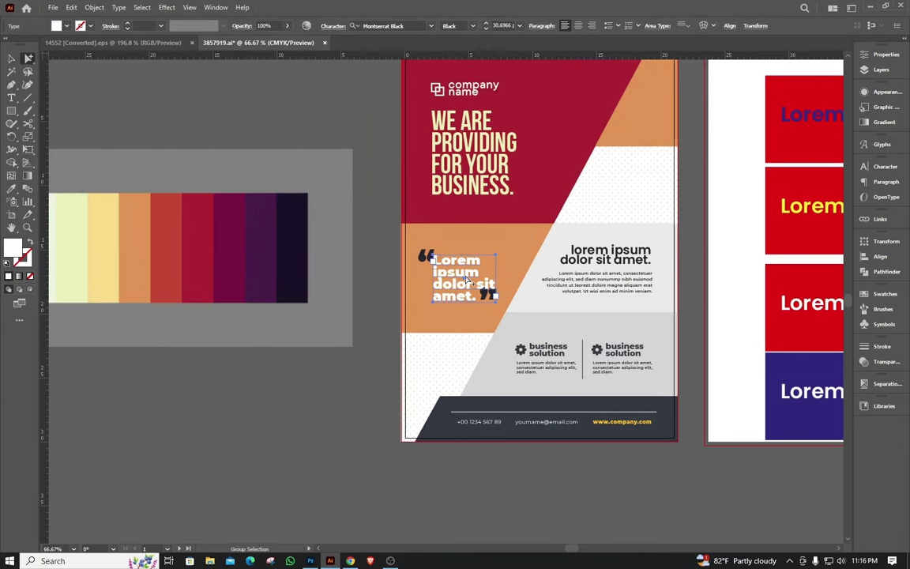
key(i)
click(274, 222)
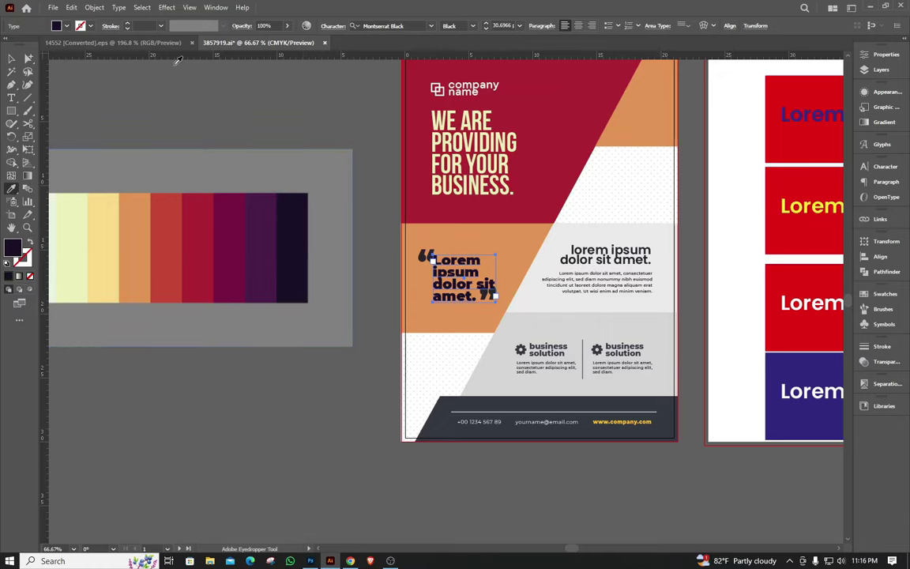
click(11, 58)
click(62, 73)
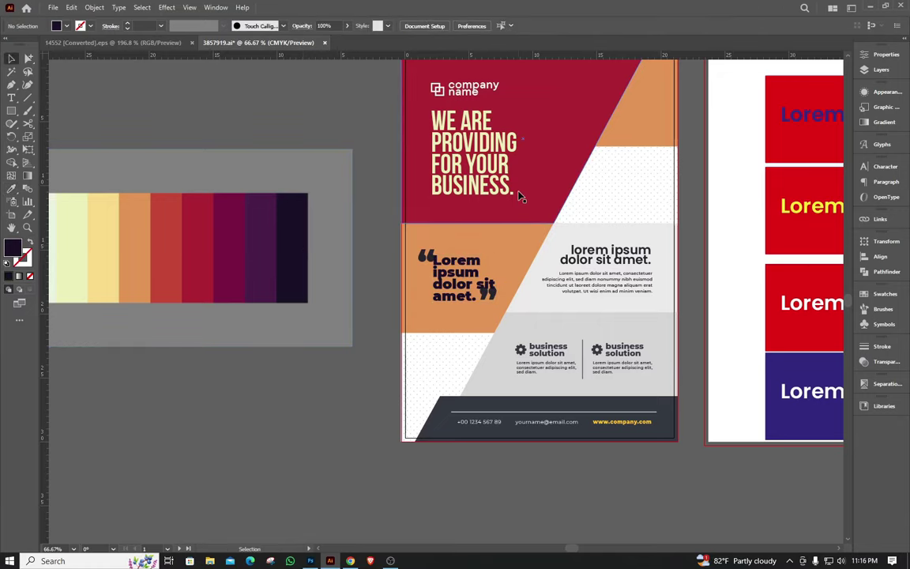
- Recolour the flyer's light grey panel behind the right-aligned lorem ipsum text with the palette's pale yellow-green
scroll(396, 197, down, 1)
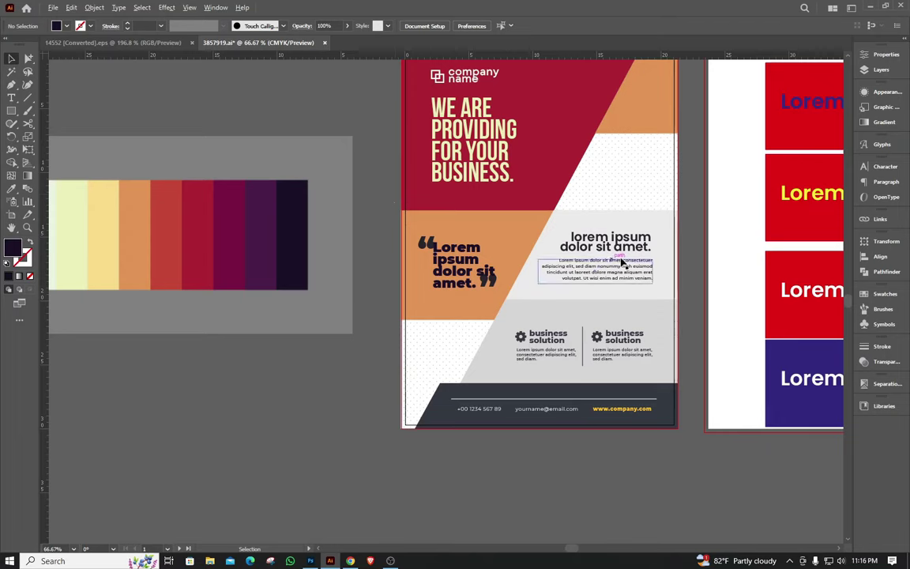
key(a)
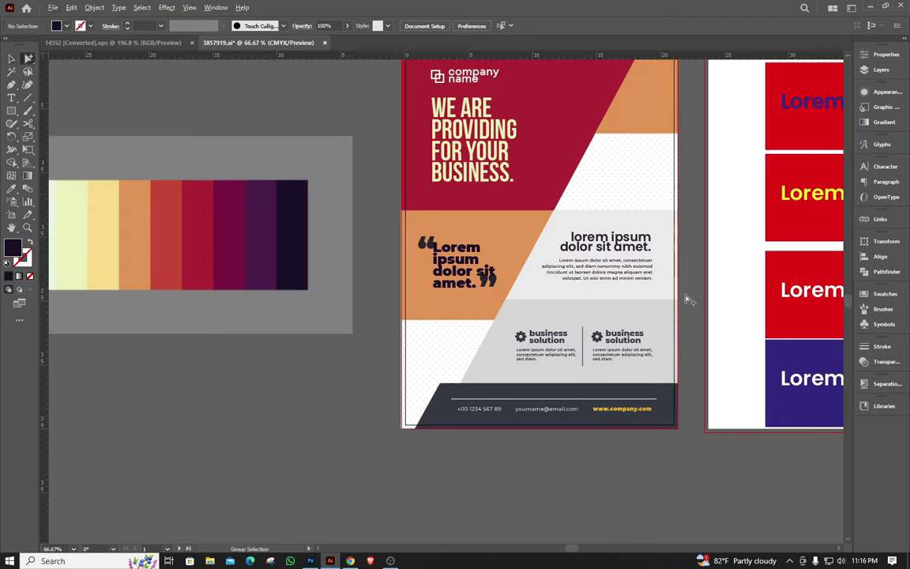
click(664, 295)
key(i)
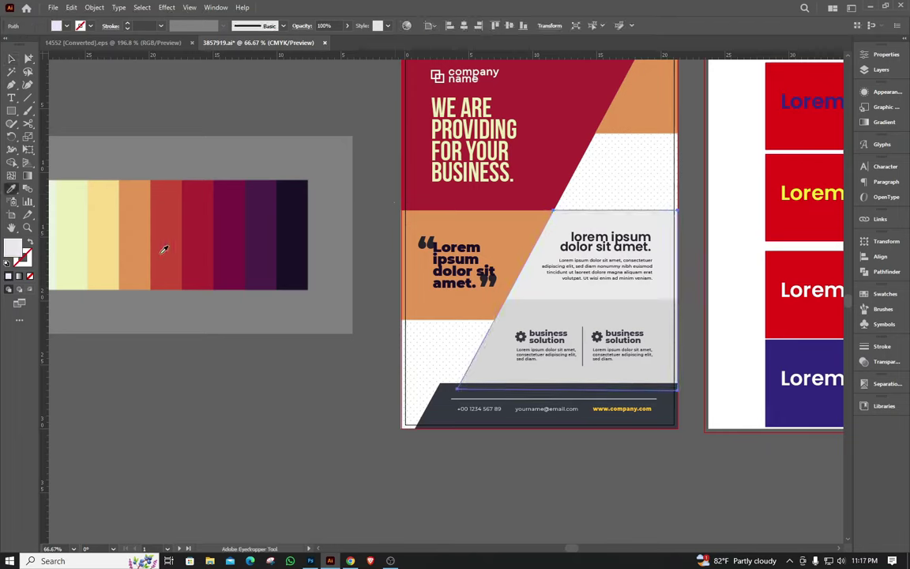
click(75, 241)
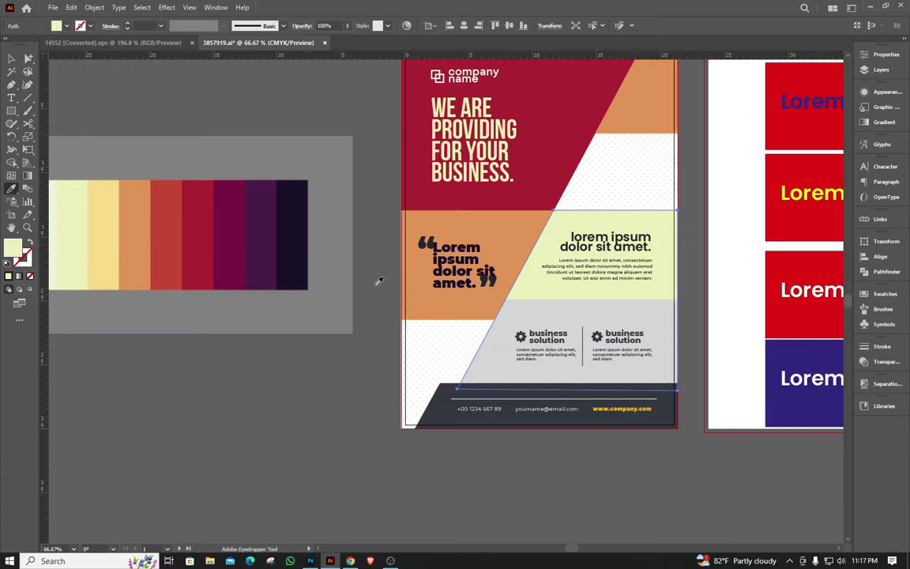
- Try the palette's light orange, crimson and dark magenta on the grey business solution panel, and settle on the orange-red
key(a)
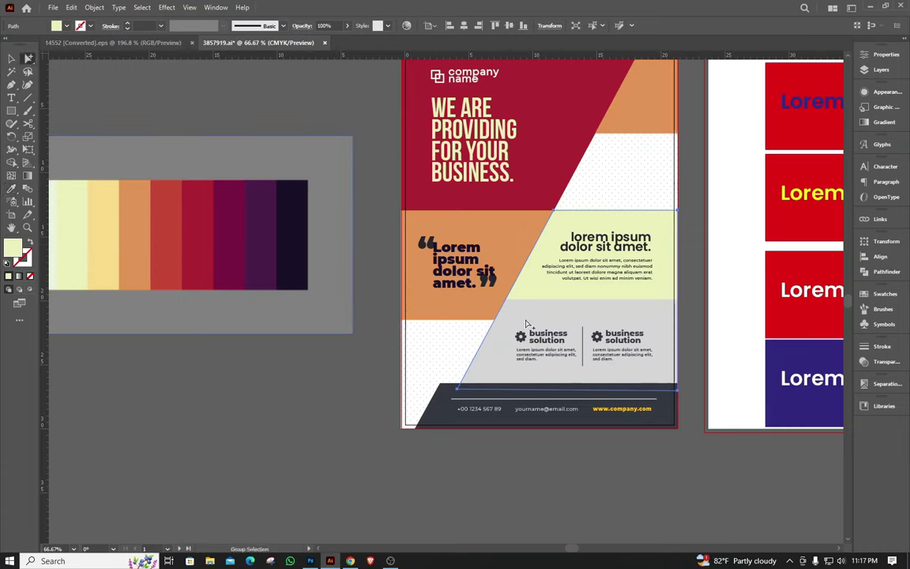
click(528, 322)
key(i)
click(135, 244)
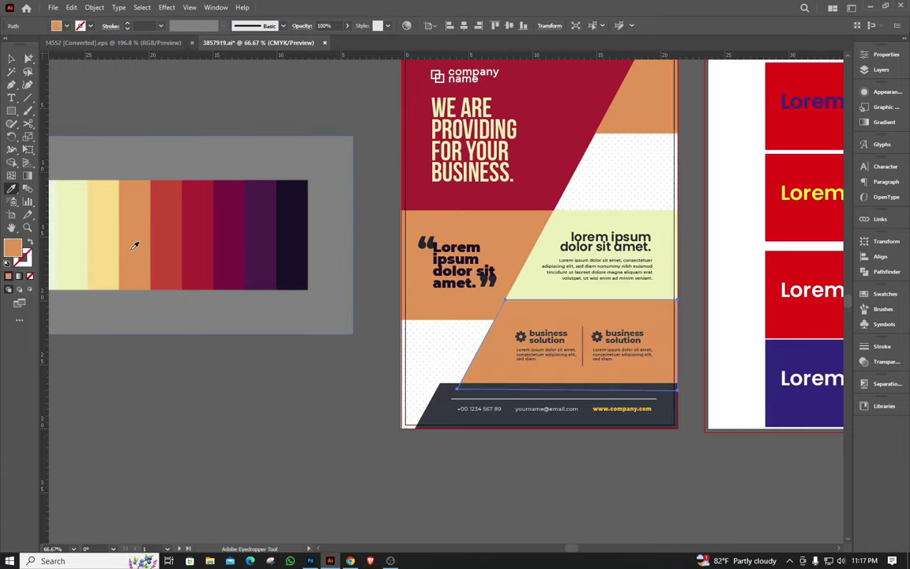
click(177, 239)
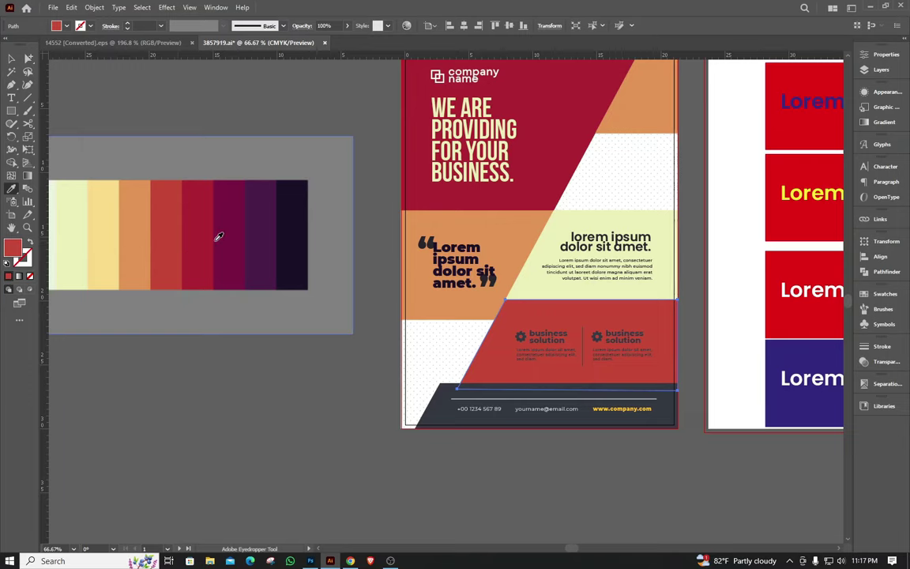
click(217, 238)
click(204, 238)
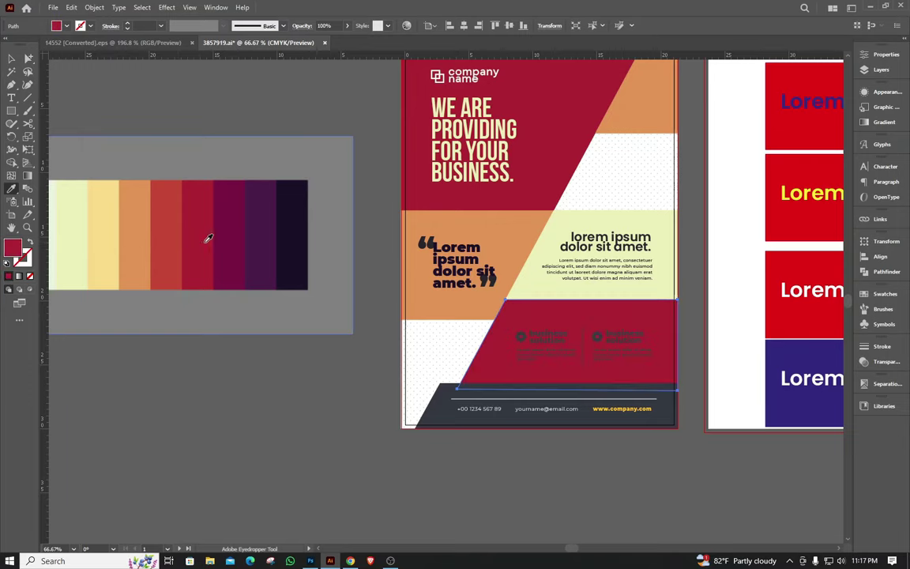
click(240, 238)
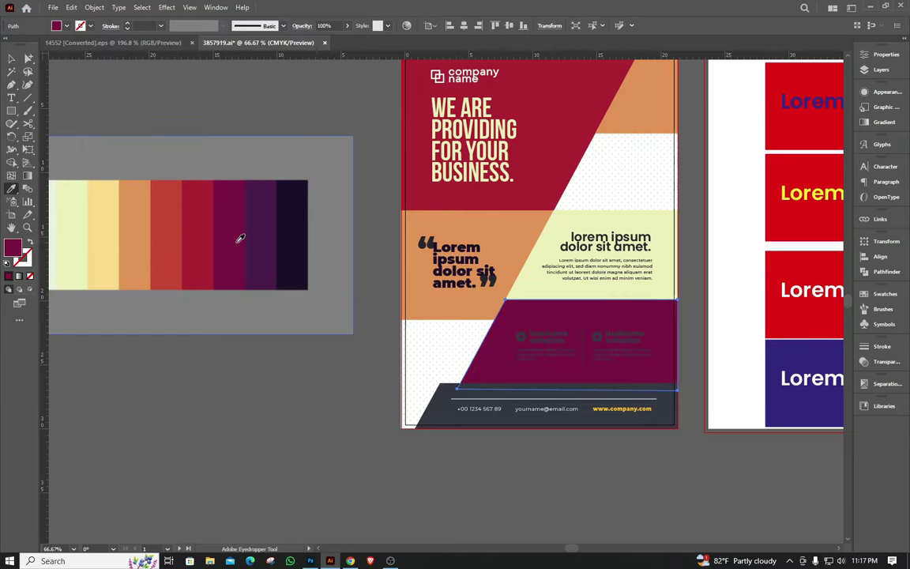
click(166, 239)
key(a)
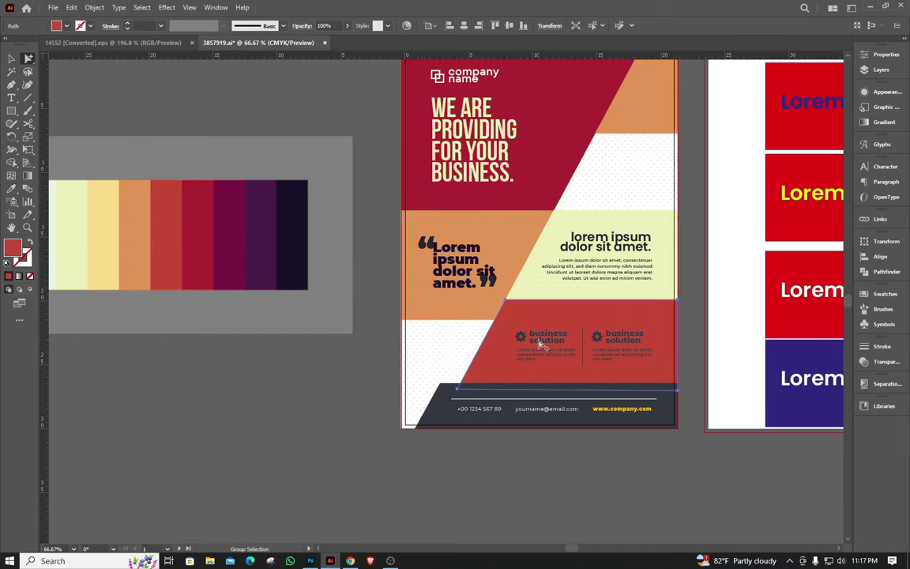
click(542, 340)
shift+click(630, 340)
shift+click(534, 357)
shift+click(628, 357)
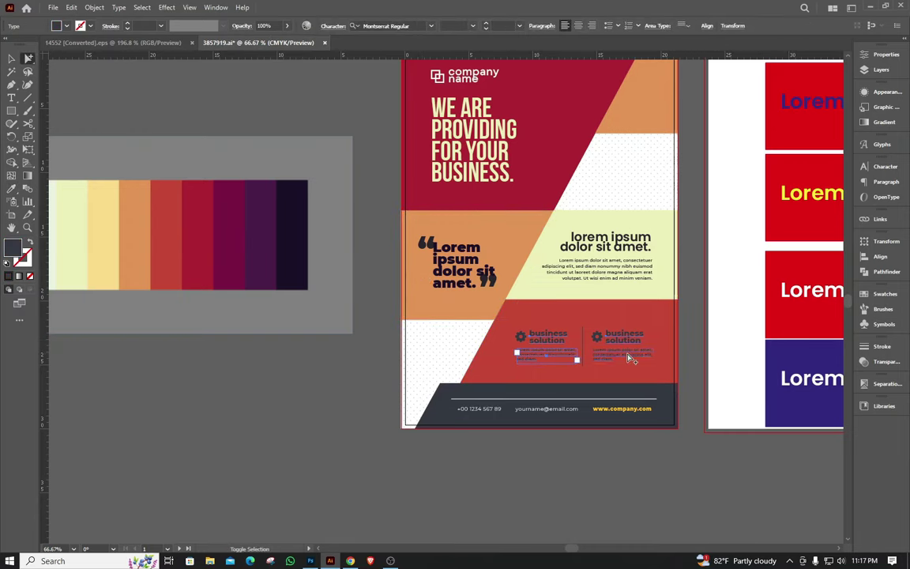
click(621, 434)
- Recolour both business solution headings and their gear icons with the pale yellow-green sampled from the panel above
scroll(615, 373, up, 1)
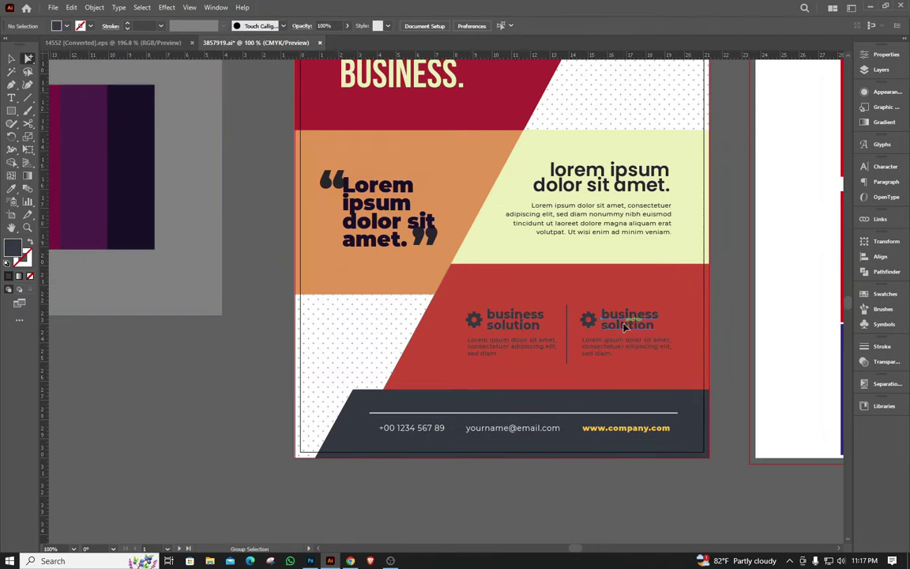
click(624, 324)
shift+click(524, 328)
shift+click(588, 321)
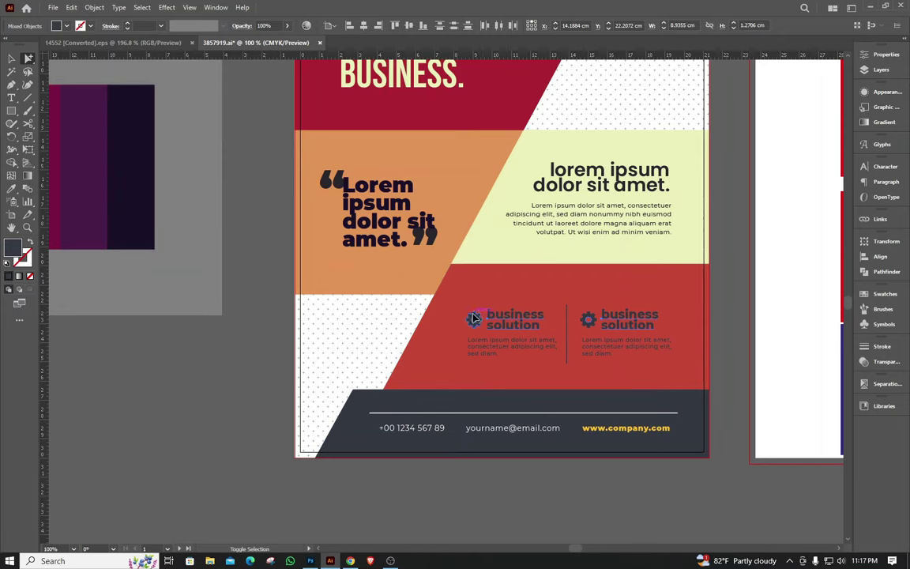
shift+click(588, 322)
key(i)
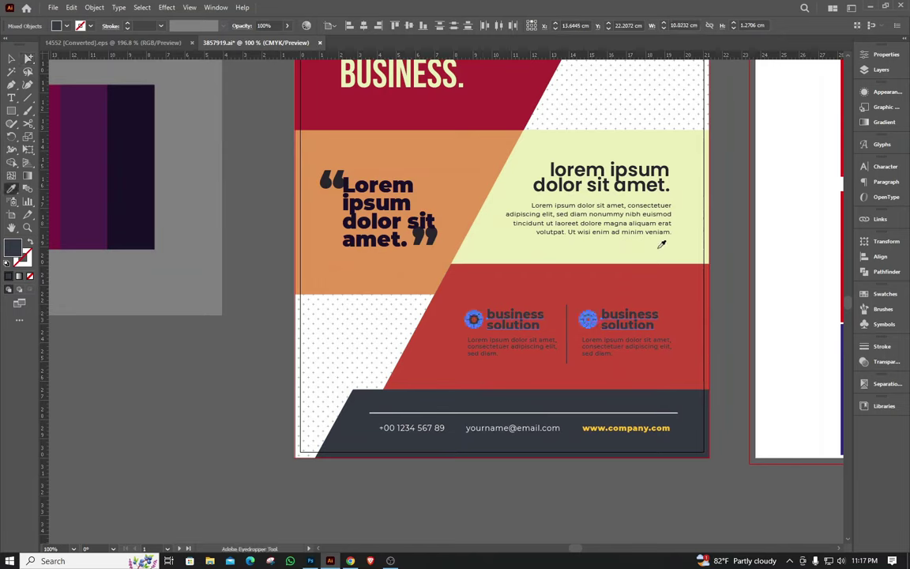
click(659, 243)
key(v)
click(560, 435)
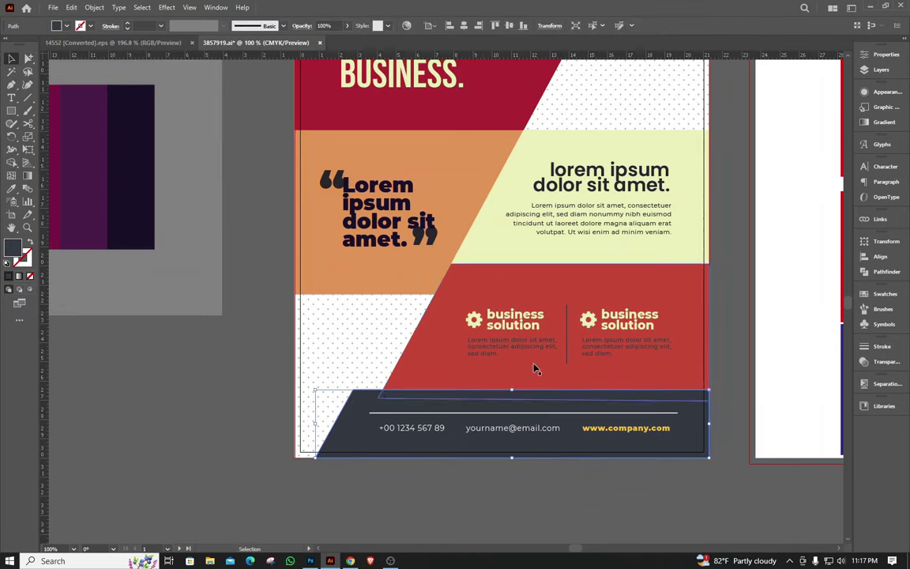
click(533, 353)
click(556, 441)
- Recolour the two small paragraphs under the business solution headings with the palette's palest green-white, and deselect them
key(a)
click(524, 353)
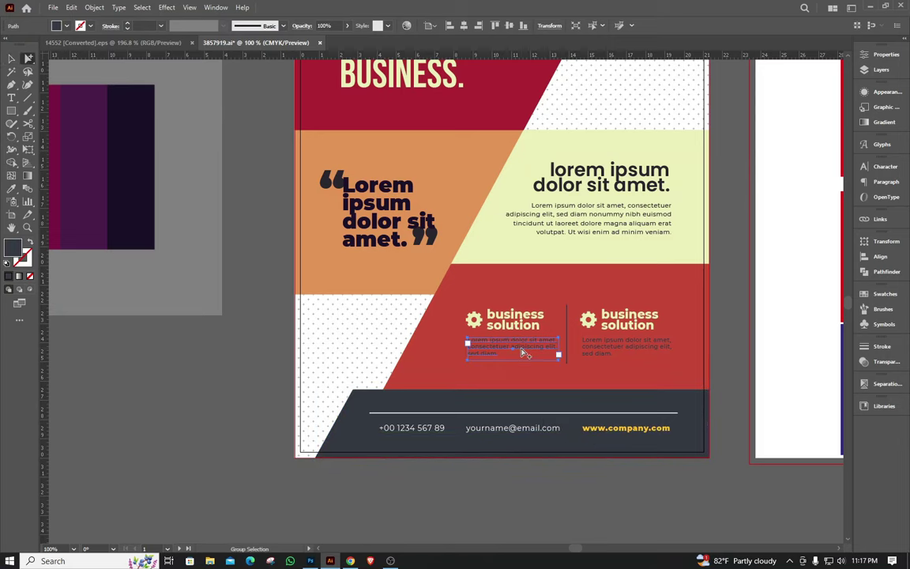
shift+click(615, 351)
scroll(619, 352, down, 1)
key(i)
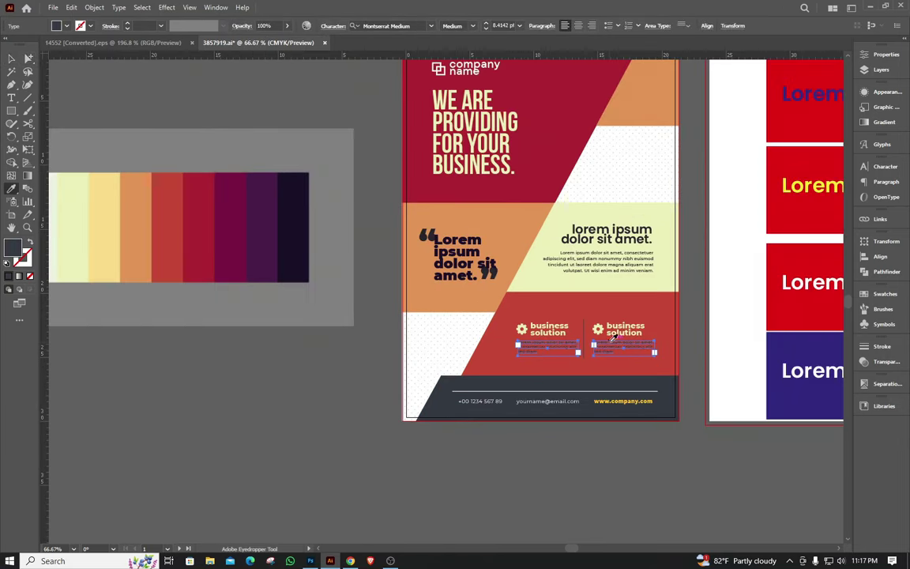
scroll(178, 229, down, 1)
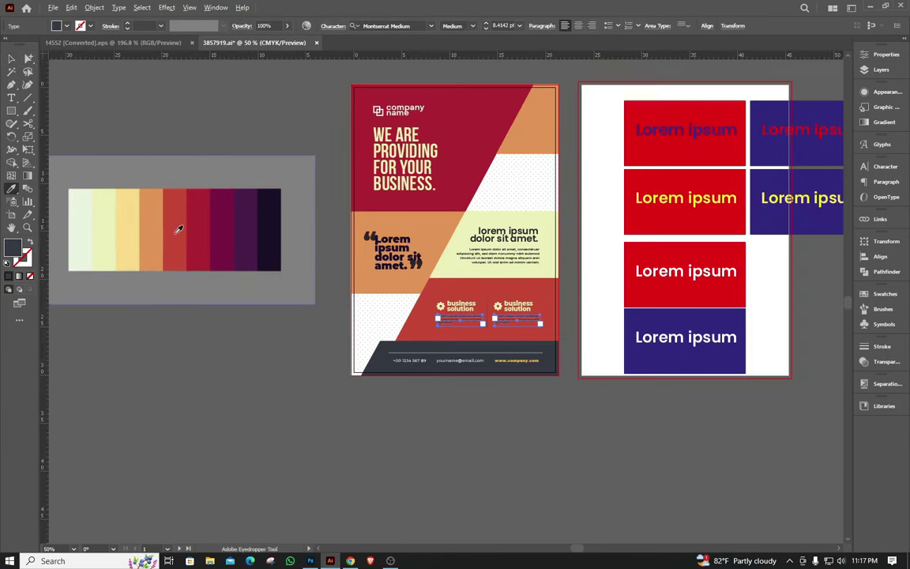
click(81, 223)
scroll(442, 332, up, 2)
key(v)
click(484, 457)
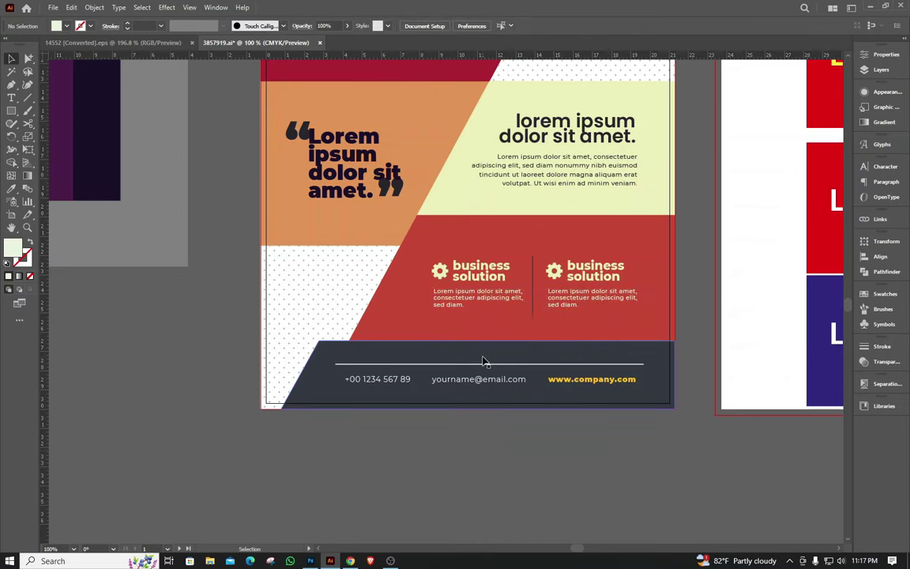
- Recolour the flyer's dark grey footer shape with the palette's near-black, and deselect it
click(498, 367)
scroll(487, 378, down, 1)
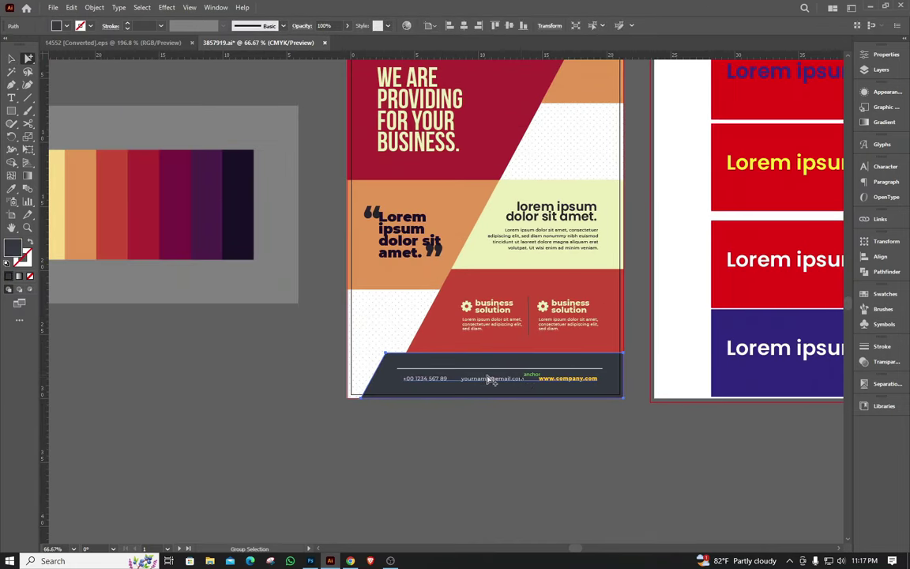
key(i)
click(221, 213)
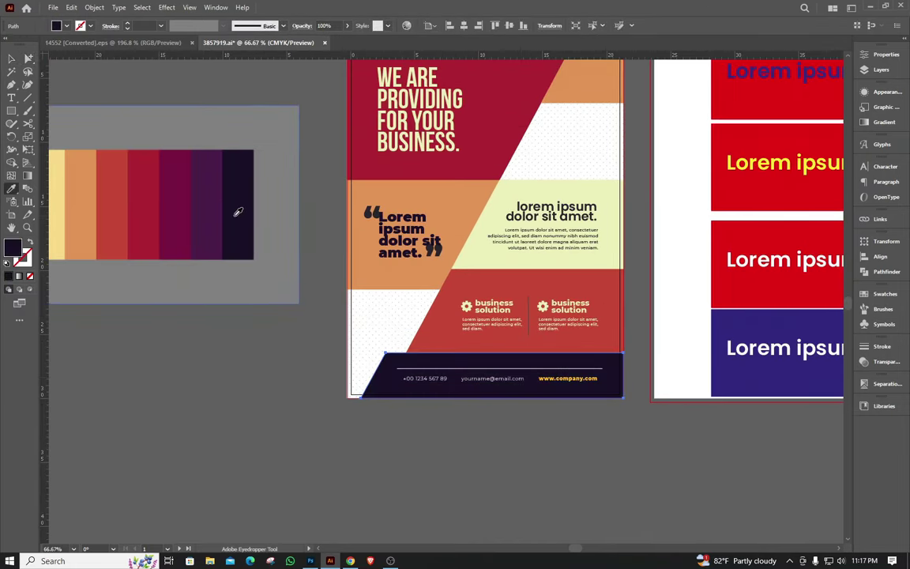
key(v)
key(ctrl+shift+a)
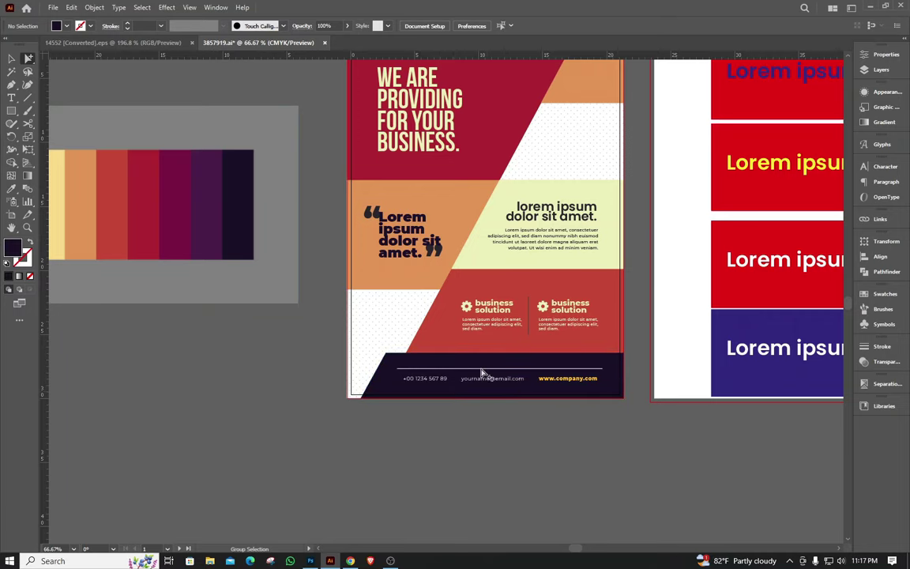
- Move the palette image from beside the flyer to the empty canvas below it
scroll(490, 376, up, 4)
scroll(459, 349, down, 5)
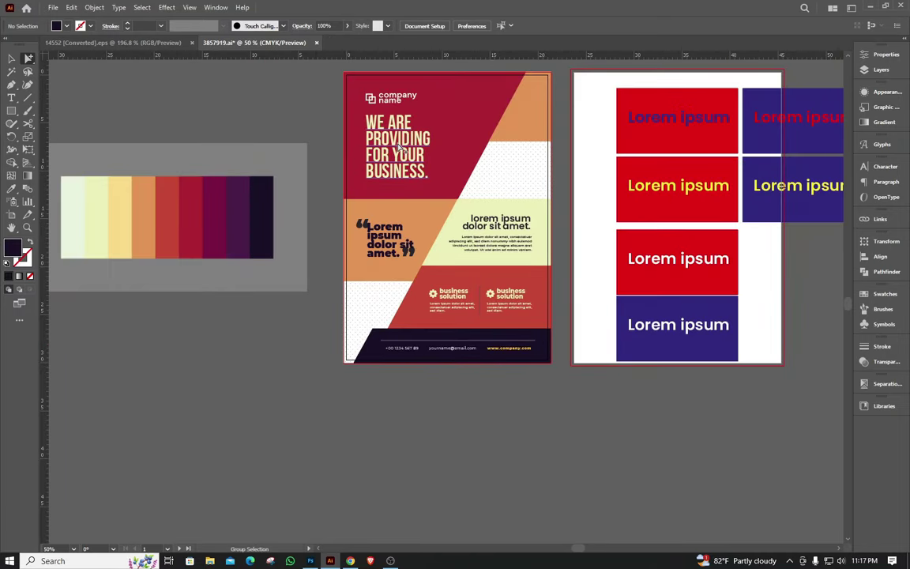
click(13, 60)
drag(241, 167, 506, 495)
- Duplicate the flyer's artboard with its artwork into the free space left of the original
click(12, 176)
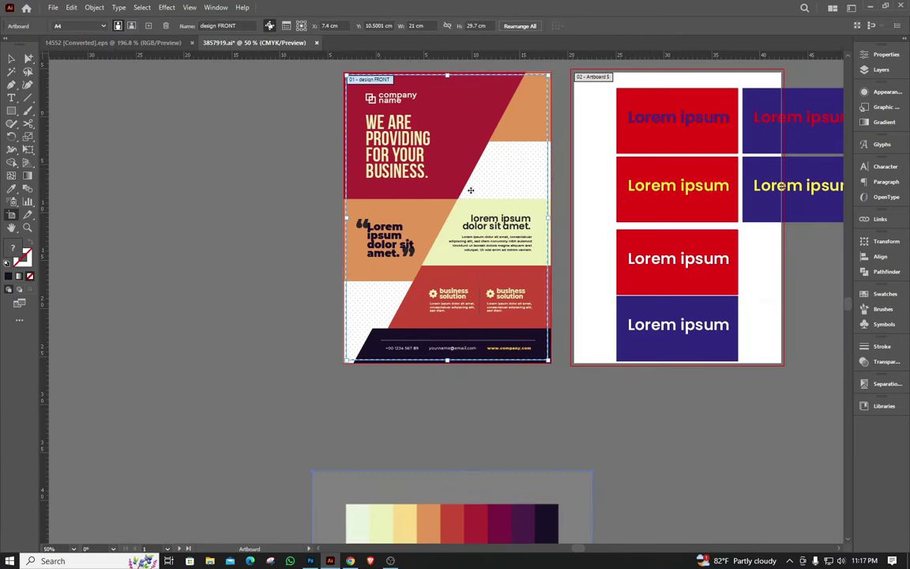
drag(426, 175, 201, 175)
click(12, 59)
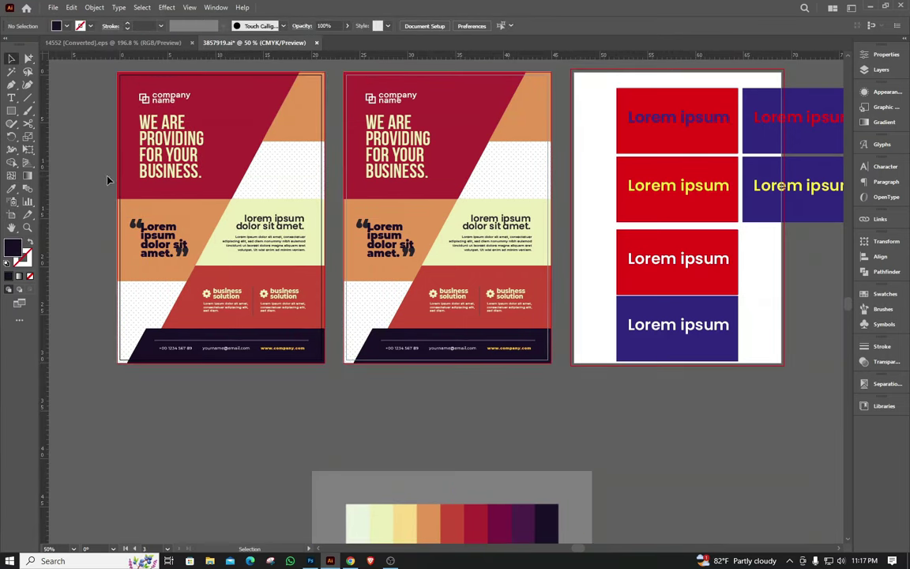
- Recolour the large crimson header shape of the flyer copy with the bright red sampled from the contrast test boxes
scroll(216, 166, down, 1)
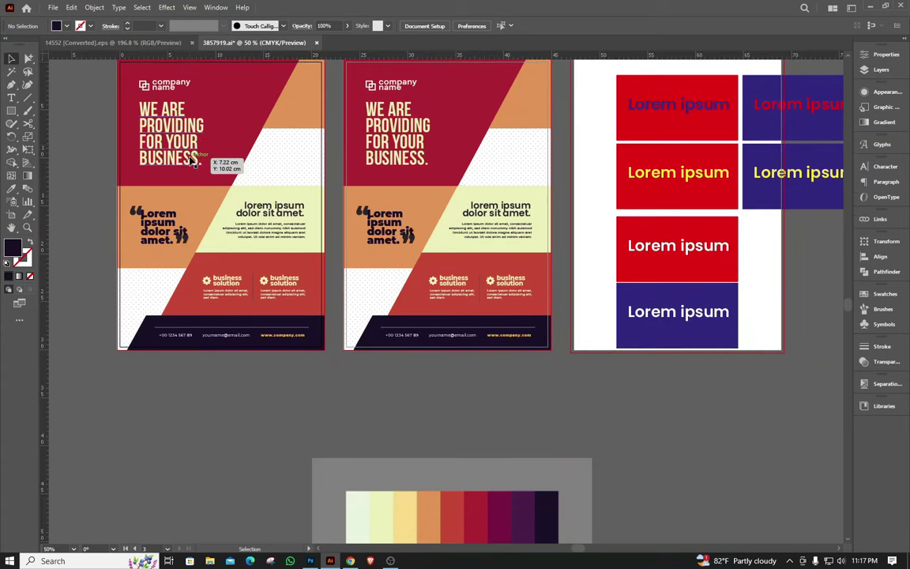
scroll(207, 253, up, 1)
key(a)
alt+click(229, 146)
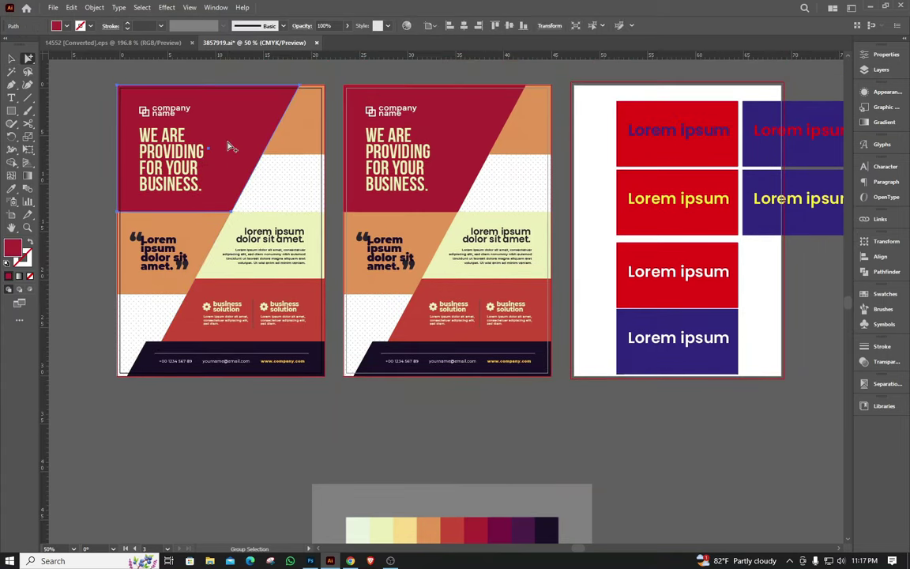
key(i)
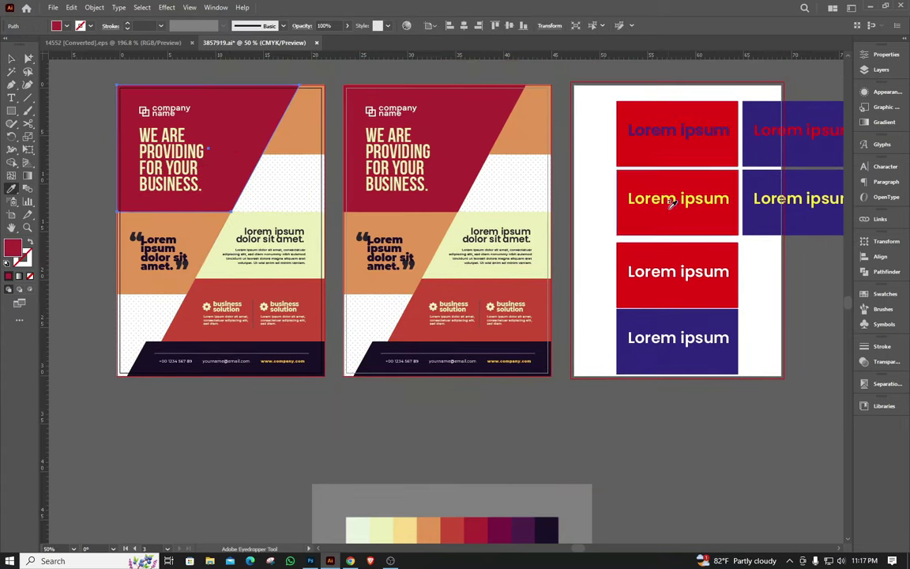
click(664, 154)
- Recolour the headline of the flyer copy with the dark blue sampled from the contrast test box
key(a)
alt+click(376, 204)
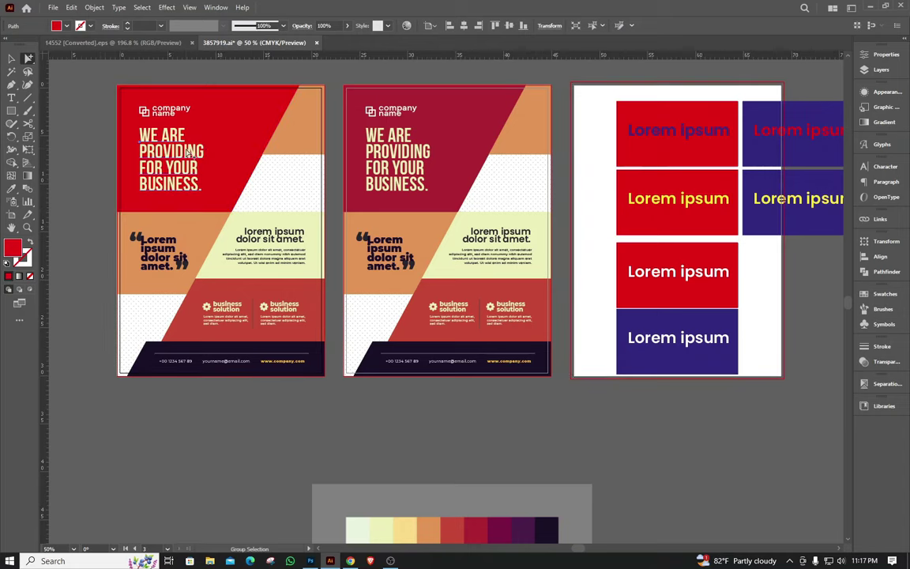
key(ctrl+shift+a)
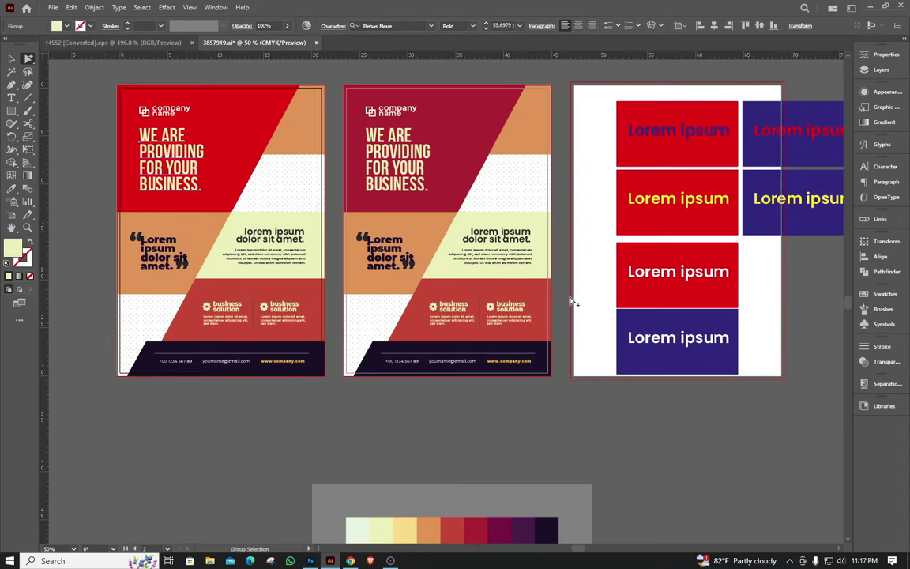
key(i)
click(721, 319)
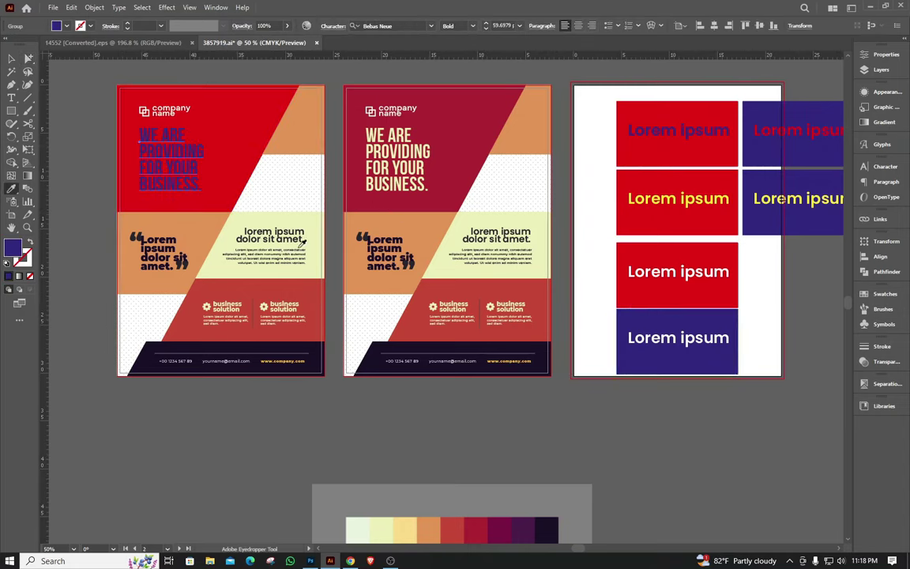
- Recolour the light orange corner and quote shapes of the flyer copy with the dark blue from the test box
key(a)
click(204, 235)
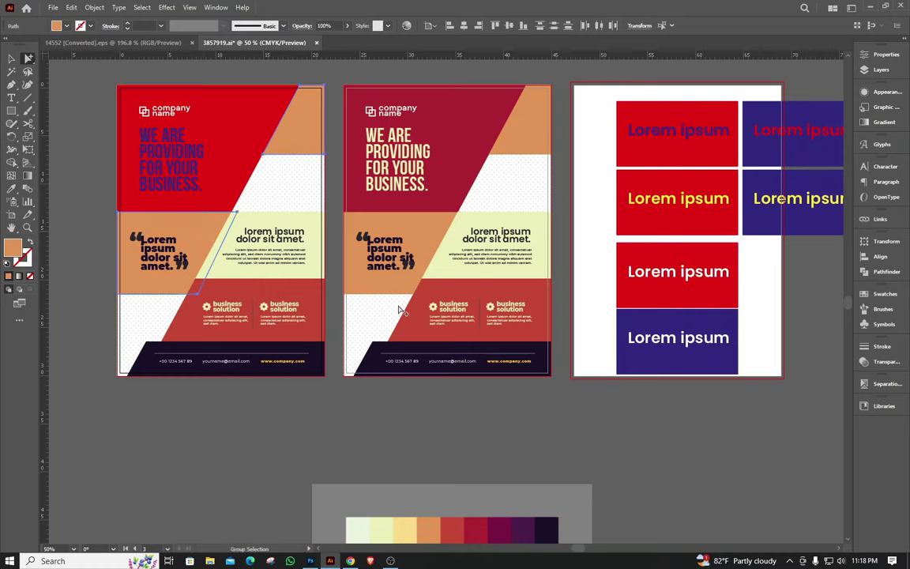
key(i)
click(725, 316)
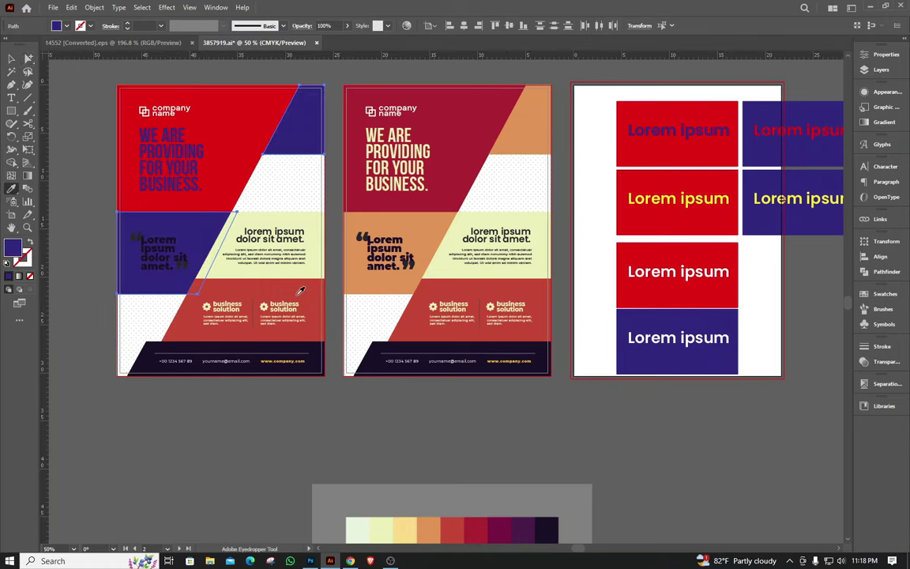
- Recolour the quote text of the flyer copy, without its quotation marks, with the bright red from the test box
ctrl+click(169, 249)
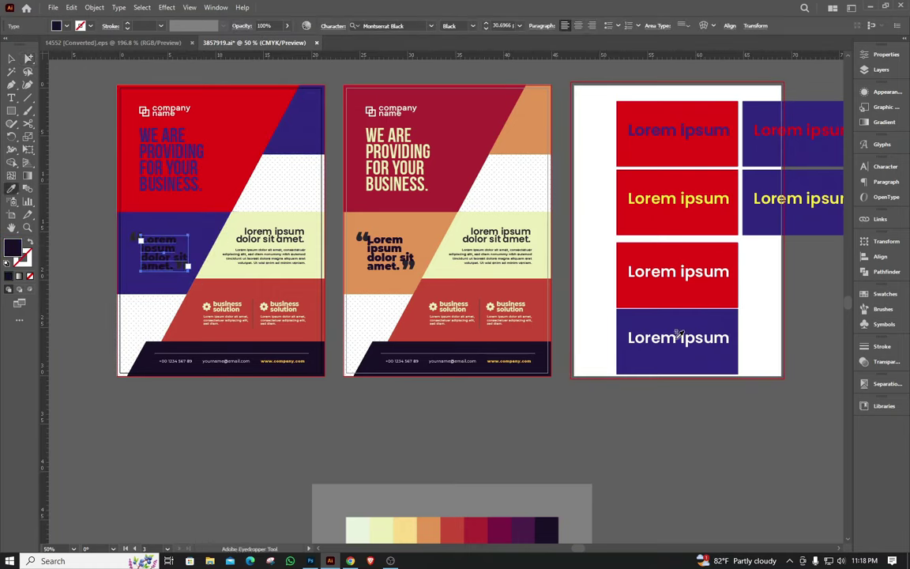
click(707, 290)
key(a)
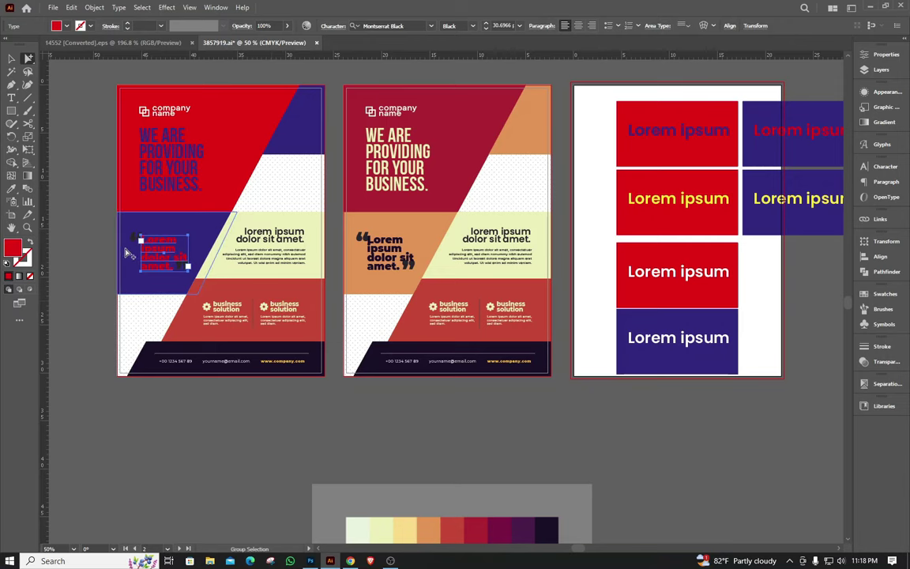
click(136, 239)
scroll(193, 281, up, 2)
shift+click(185, 262)
scroll(180, 264, down, 1)
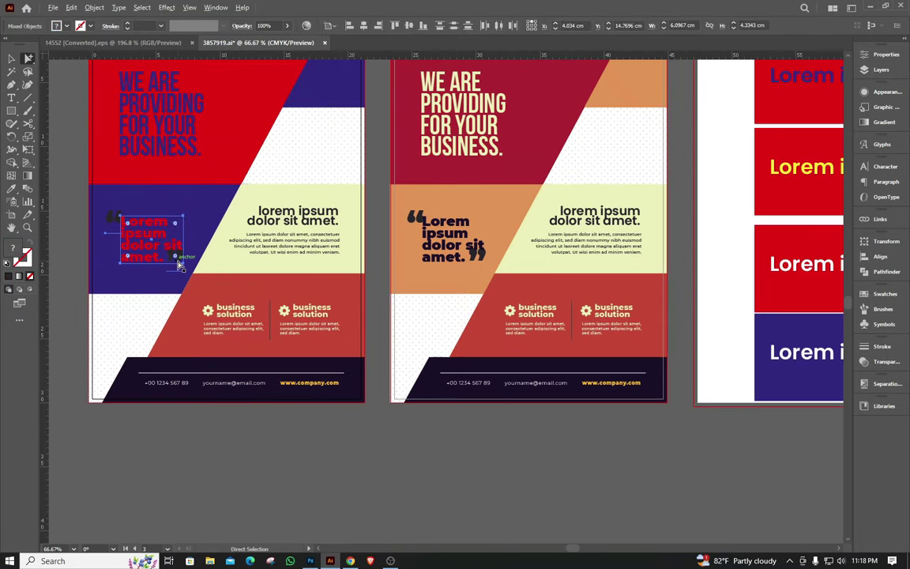
click(182, 447)
scroll(193, 380, down, 2)
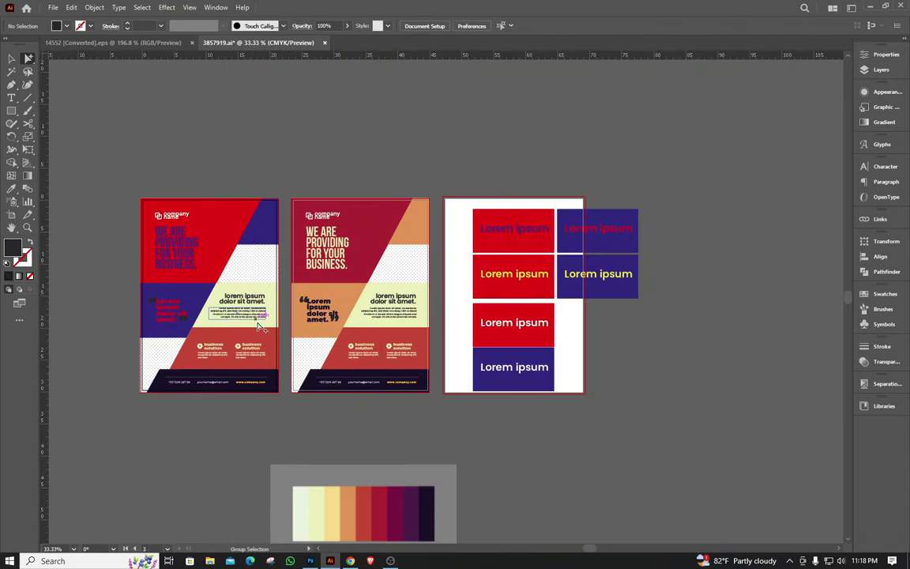
- Recolour the pale green panel of the flyer copy with the yellow sampled from the contrast test text
click(260, 327)
scroll(265, 328, up, 1)
key(i)
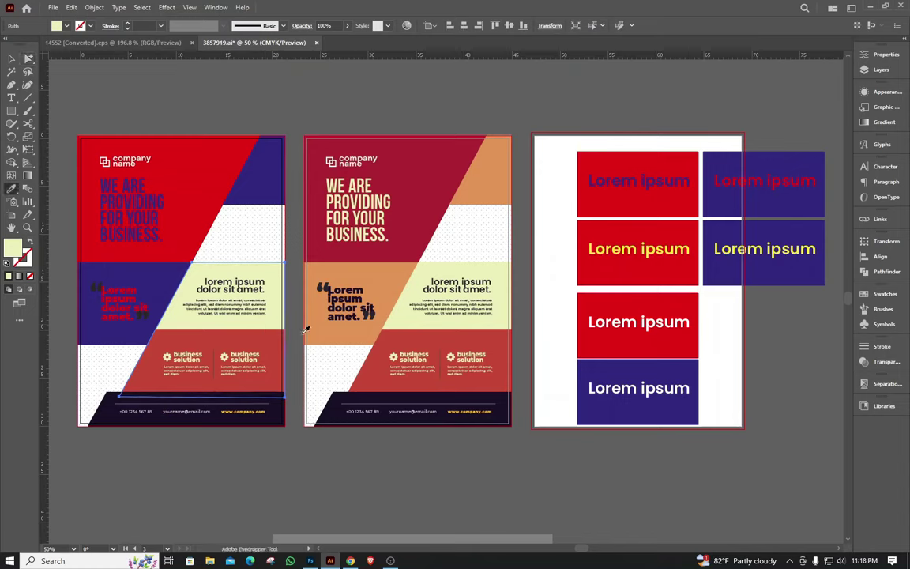
click(662, 246)
key(a)
scroll(225, 291, up, 2)
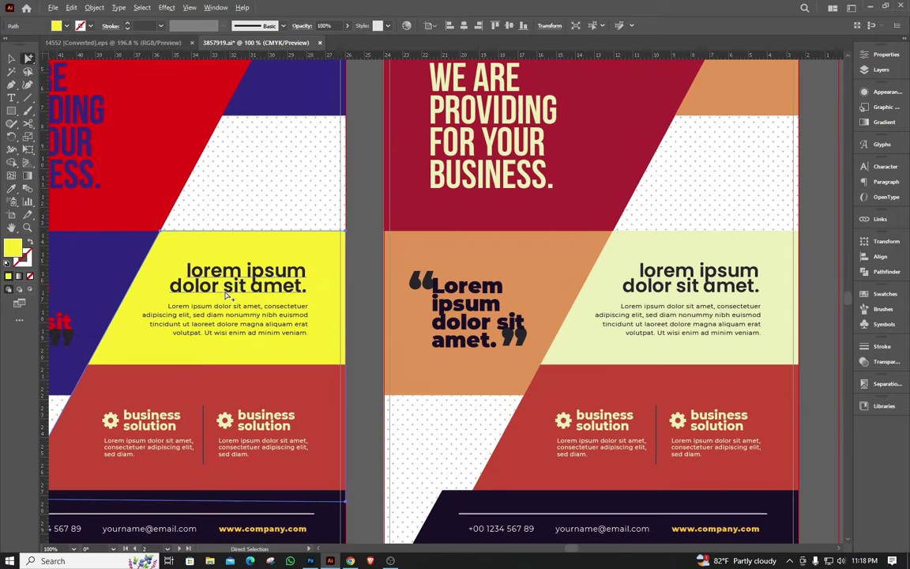
- Recolour the heading and paragraph on the yellow panel with the bright red sampled from the test box
click(242, 294)
click(239, 320)
scroll(238, 320, down, 1)
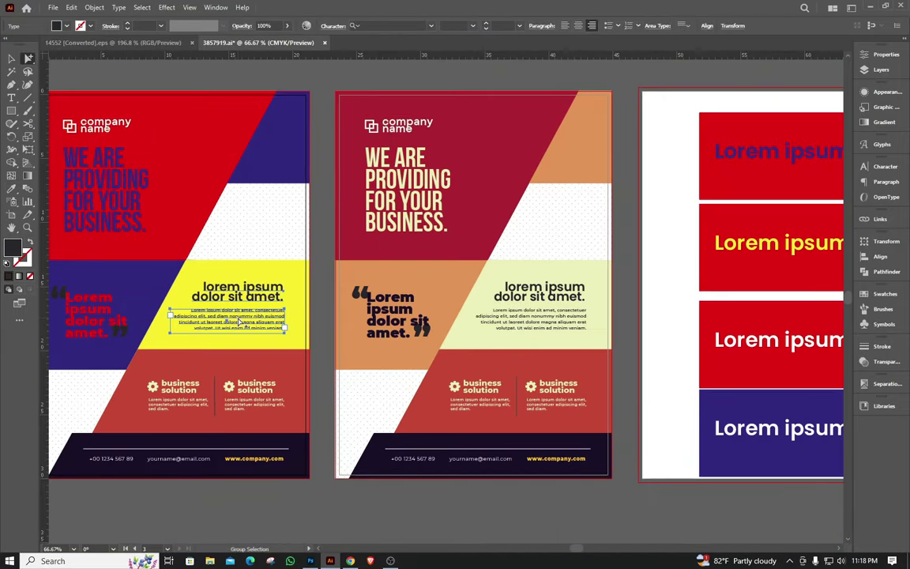
key(i)
click(709, 269)
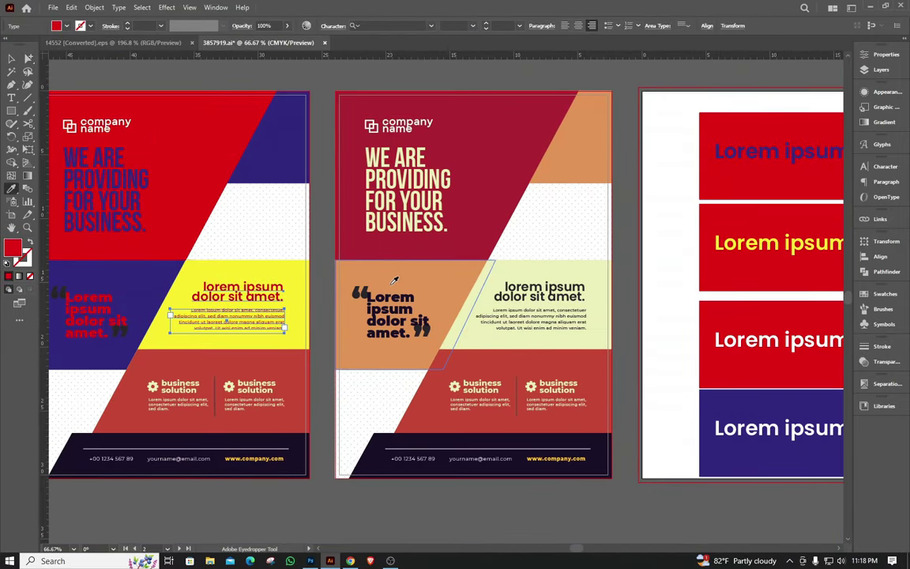
key(a)
- Recolour the light red business solution panel of the flyer copy with the dark blue from the test box
scroll(256, 362, down, 1)
click(256, 365)
key(i)
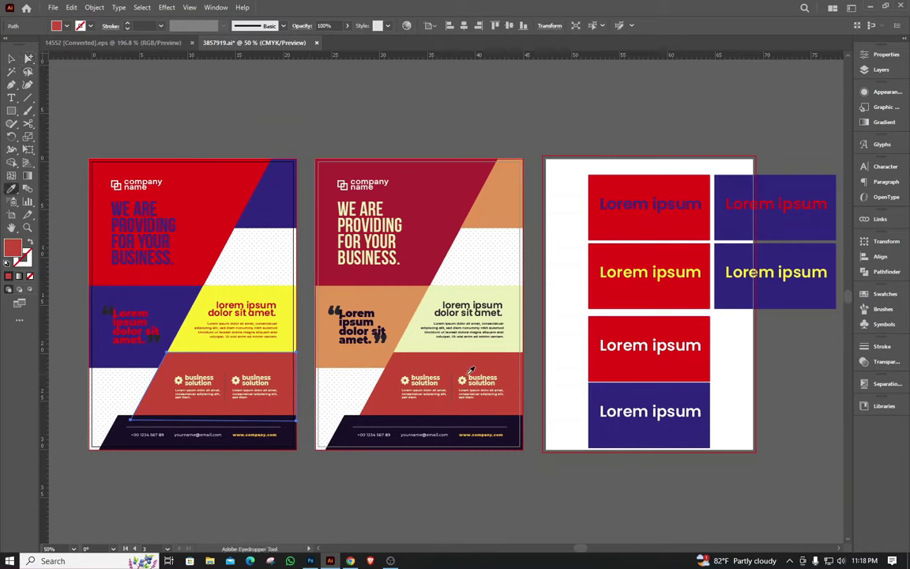
click(744, 219)
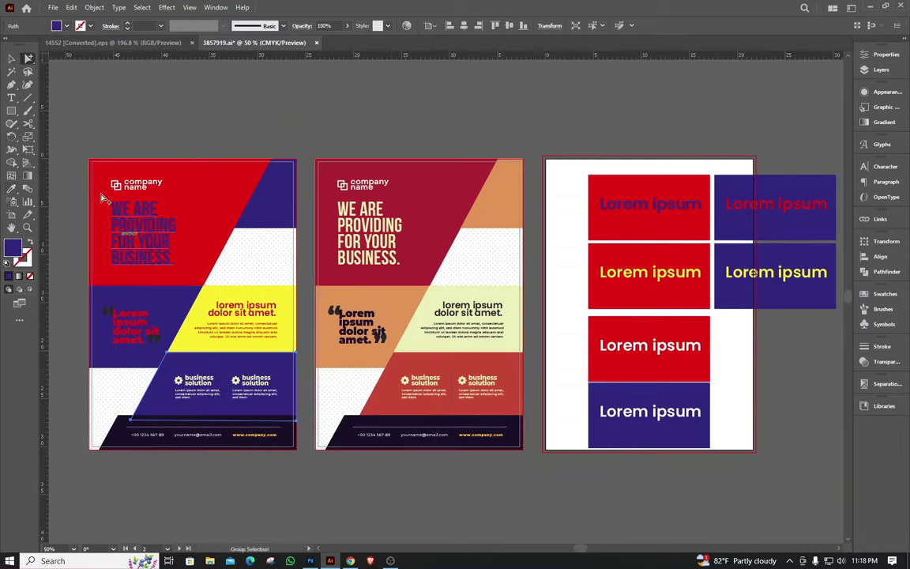
click(11, 58)
click(283, 98)
scroll(467, 197, down, 1)
scroll(358, 251, up, 1)
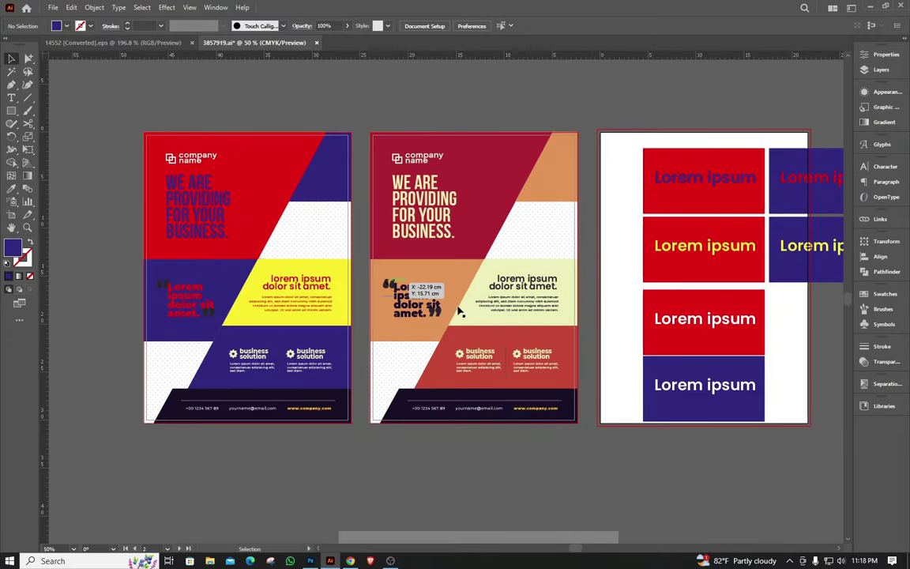
alt+scroll(111, 316, up, 2)
scroll(239, 323, up, 3)
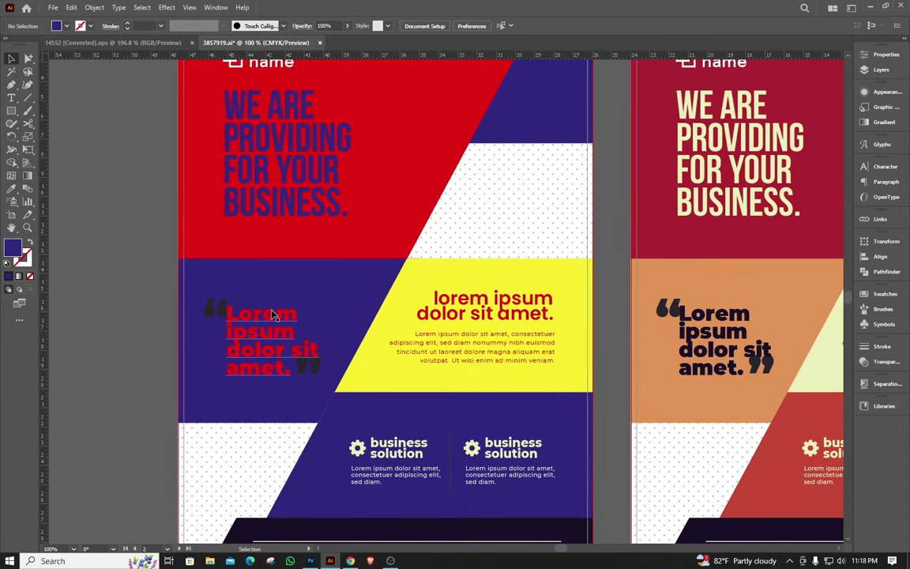
alt+scroll(264, 177, down, 2)
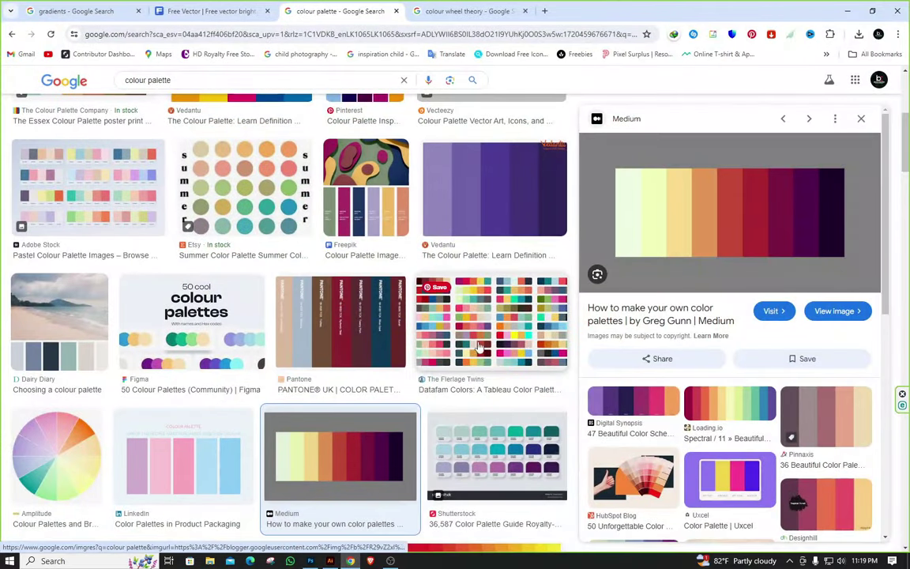
- Preview the Datafam Colors and 50 Colour Palettes images in the colour palette results and return to the flyers in Illustrator
click(479, 346)
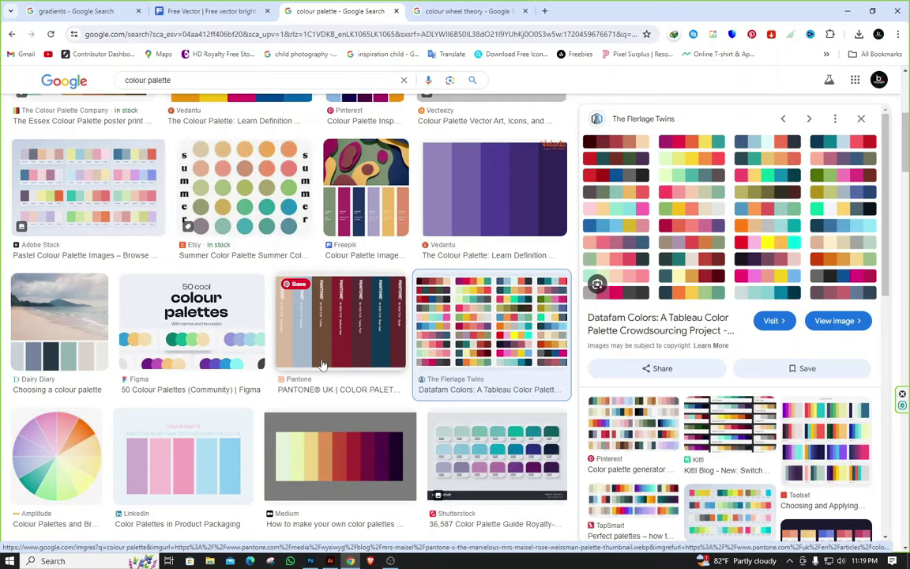
click(179, 341)
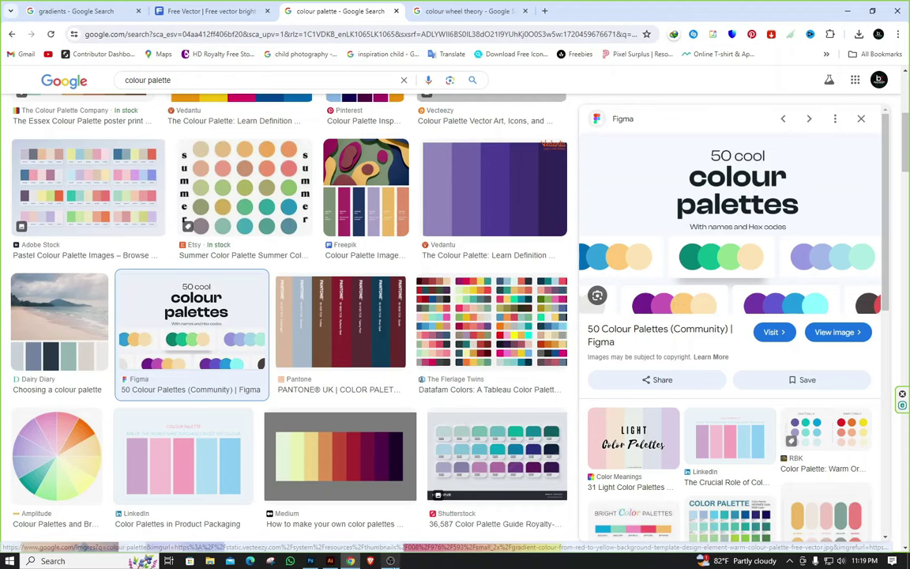
click(330, 560)
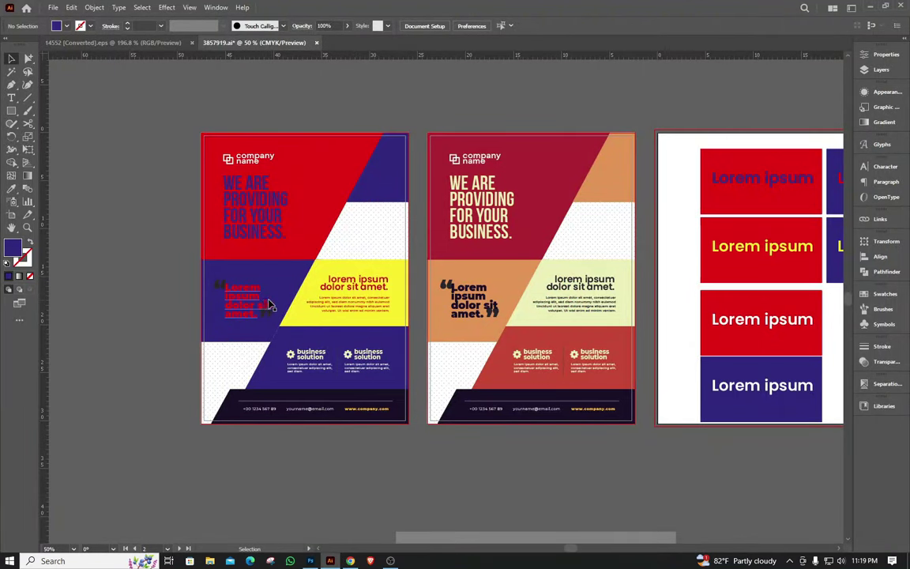
scroll(328, 306, down, 1)
scroll(328, 305, down, 1)
scroll(602, 247, up, 1)
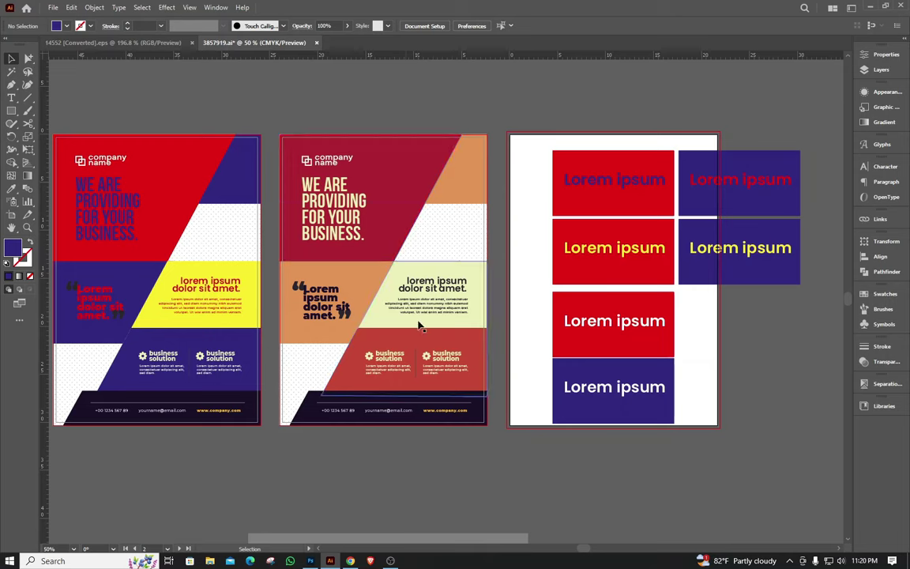
- Switch to Chrome and preview several colour wheel images in the colour wheel theory search results
click(349, 560)
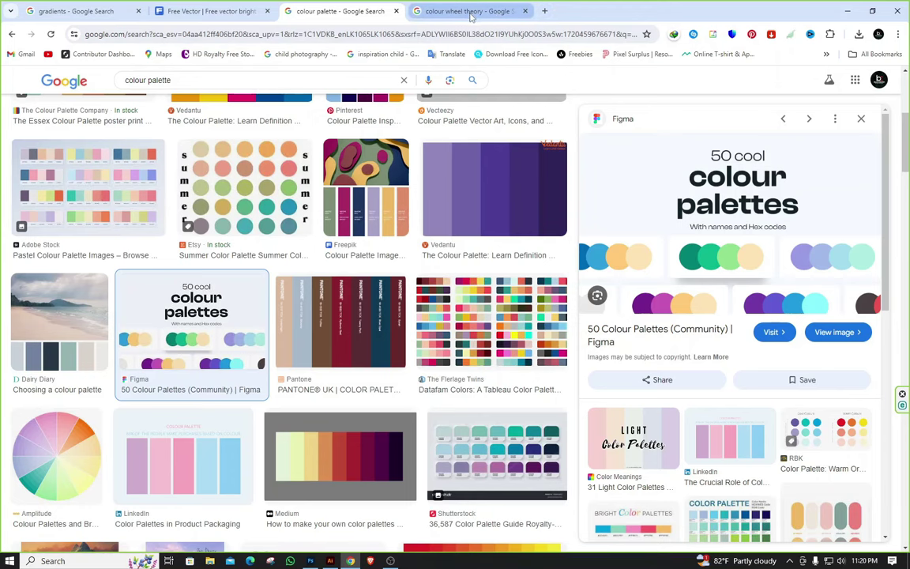
click(424, 11)
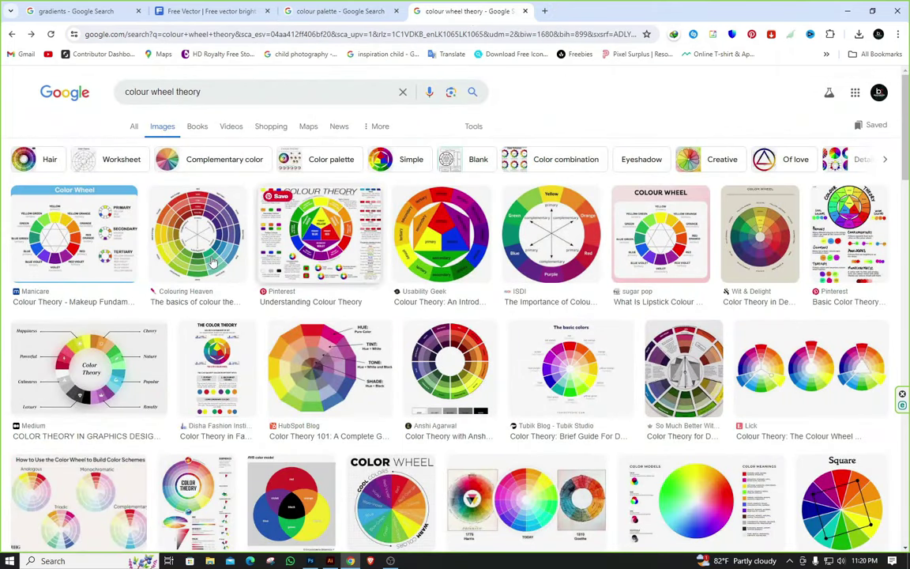
click(237, 241)
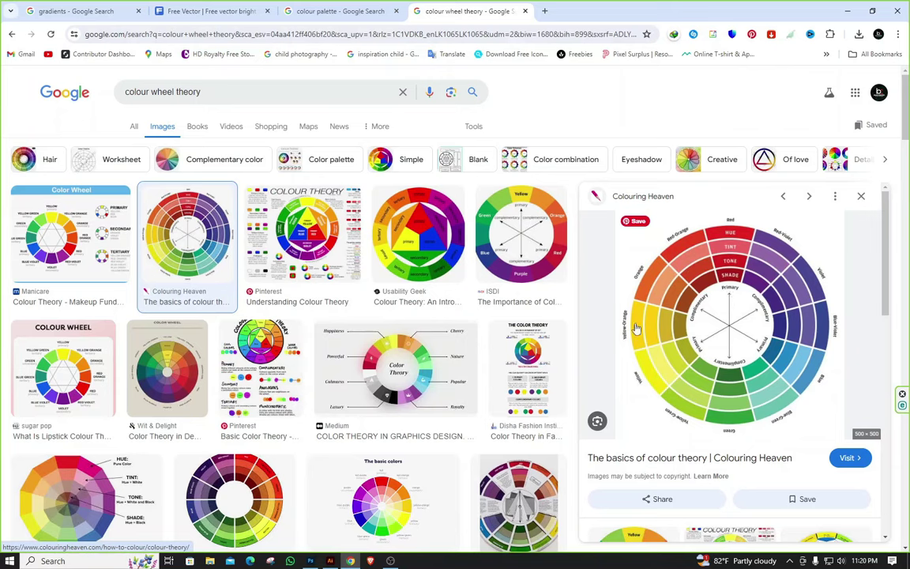
click(518, 237)
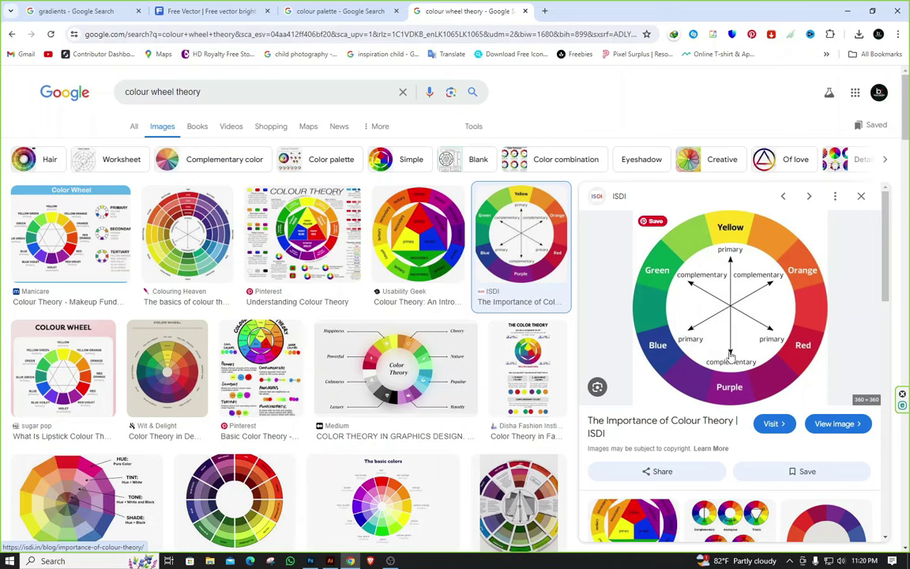
click(277, 387)
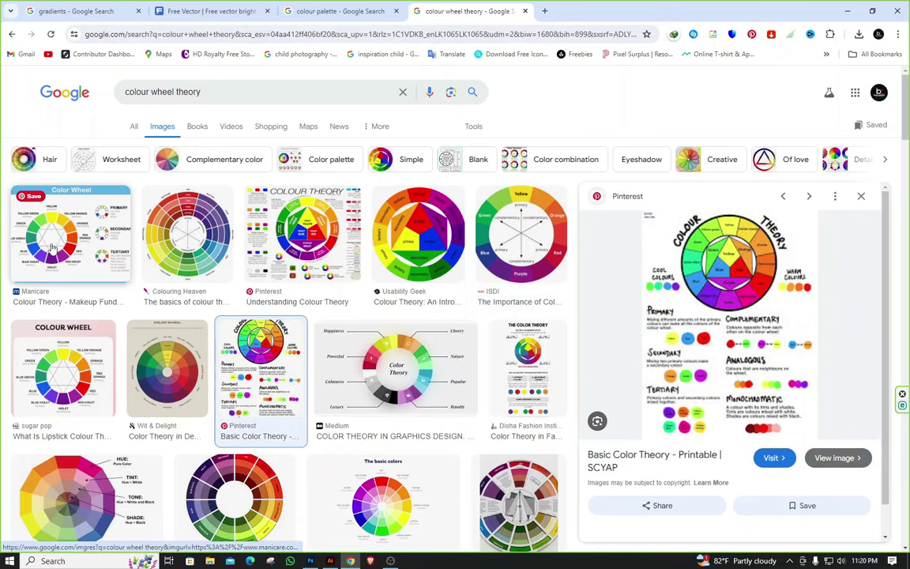
click(69, 233)
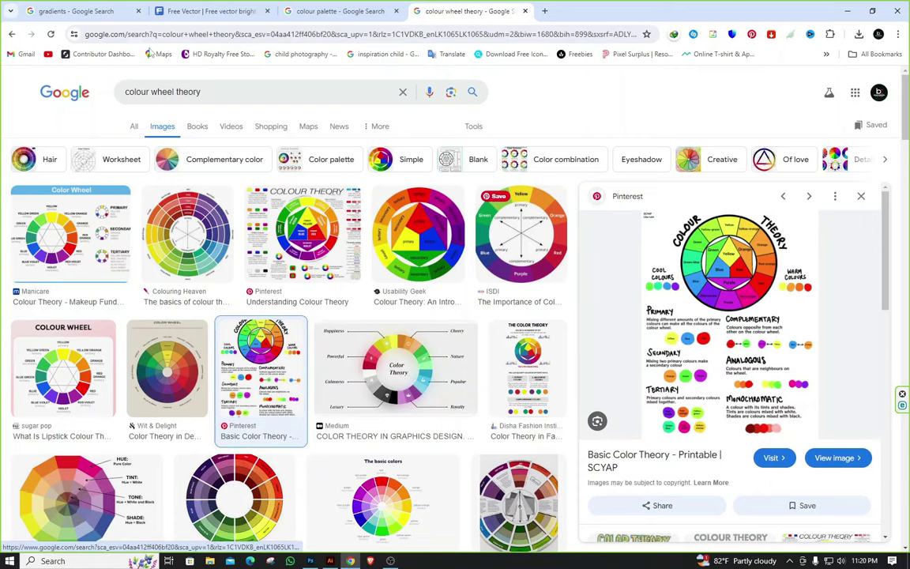
- Look over the colour gradient vectors on the open Freepik page
click(340, 11)
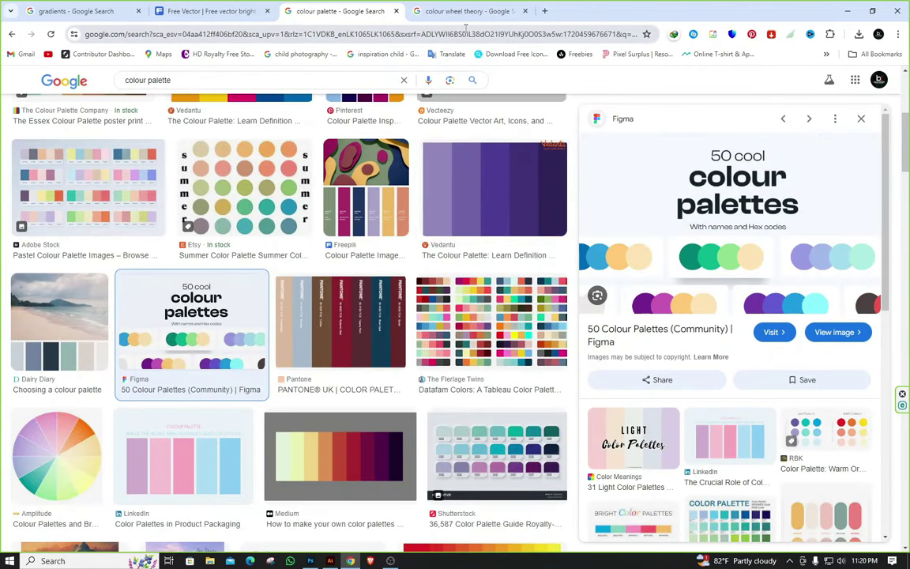
click(204, 10)
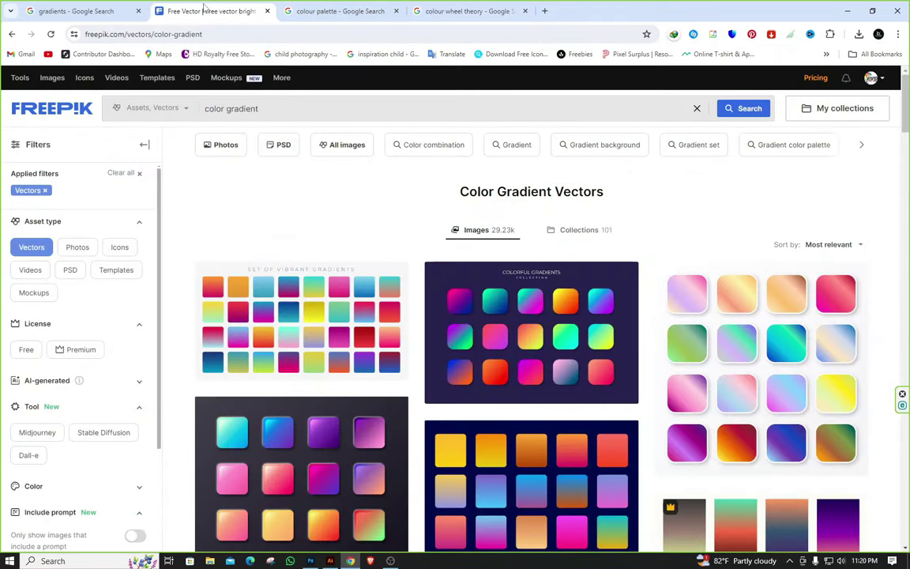
scroll(407, 201, down, 1)
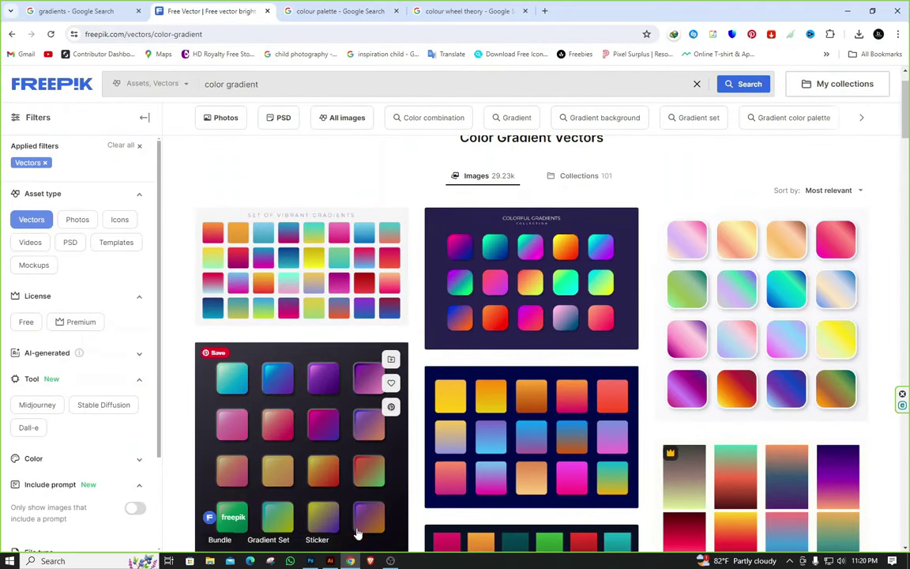
- Switch to Illustrator, draw a rectangle about 21.4 by 4.3 cm below the flyers and fill it with a linear white-to-black gradient
click(329, 560)
scroll(367, 128, down, 2)
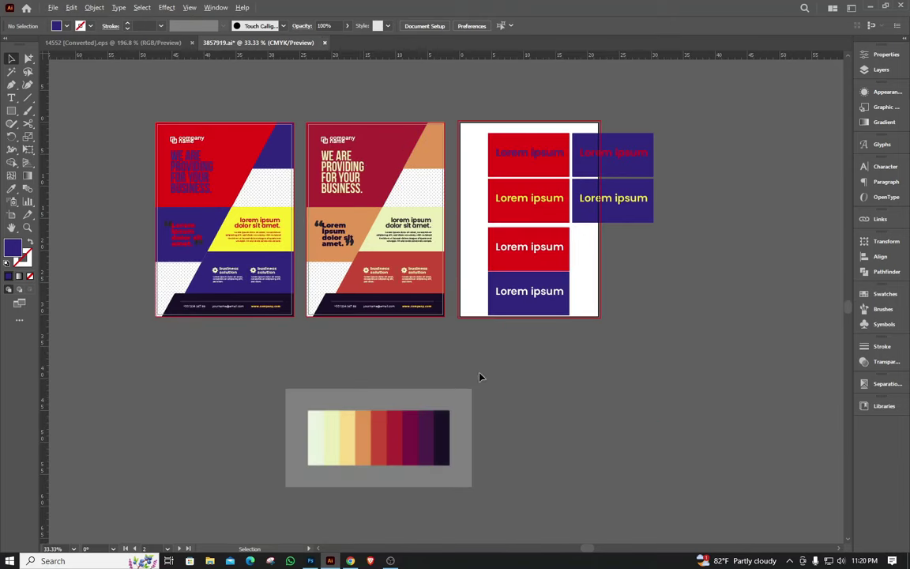
scroll(402, 410, up, 2)
drag(436, 428, 122, 421)
click(483, 331)
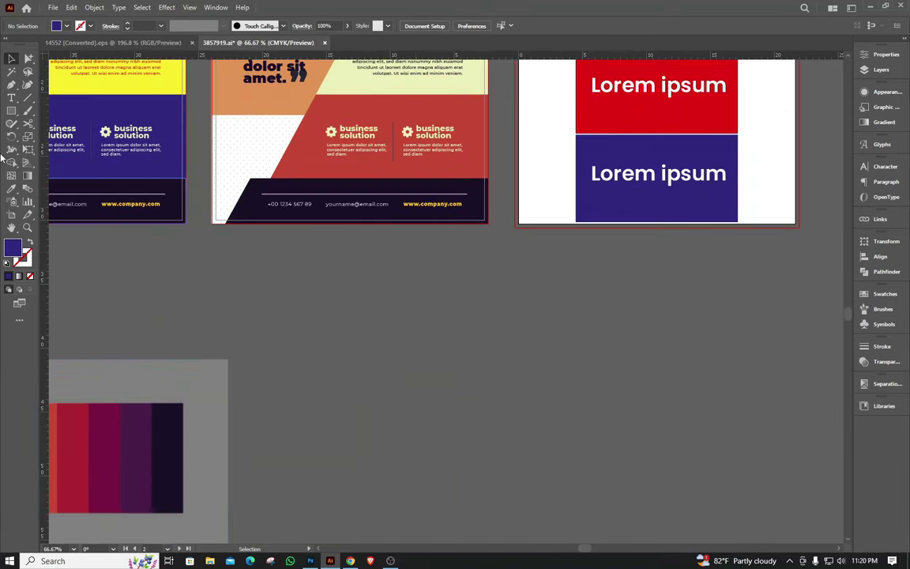
click(11, 112)
drag(344, 283, 618, 337)
click(884, 121)
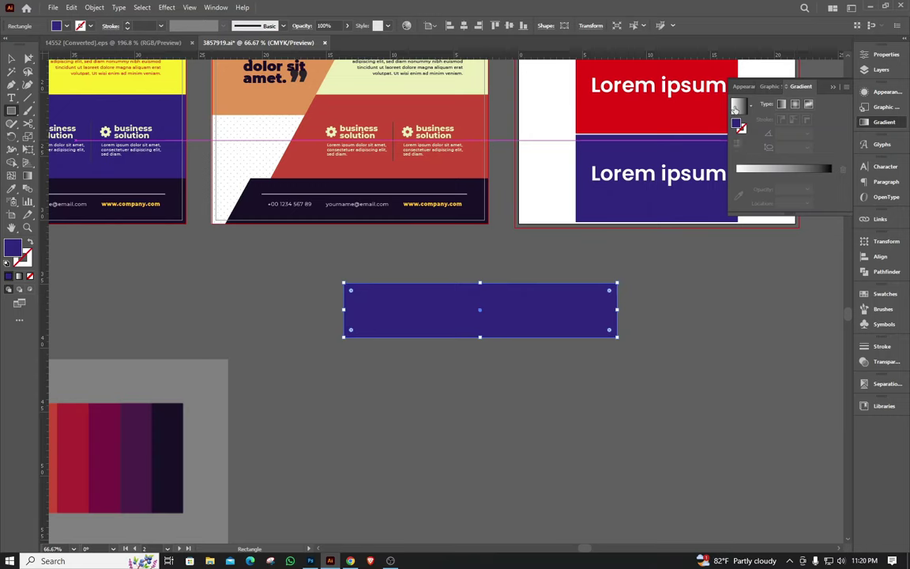
click(737, 105)
- Set the gradient's black end stop to K 0 and then restore it to K 100
double_click(831, 187)
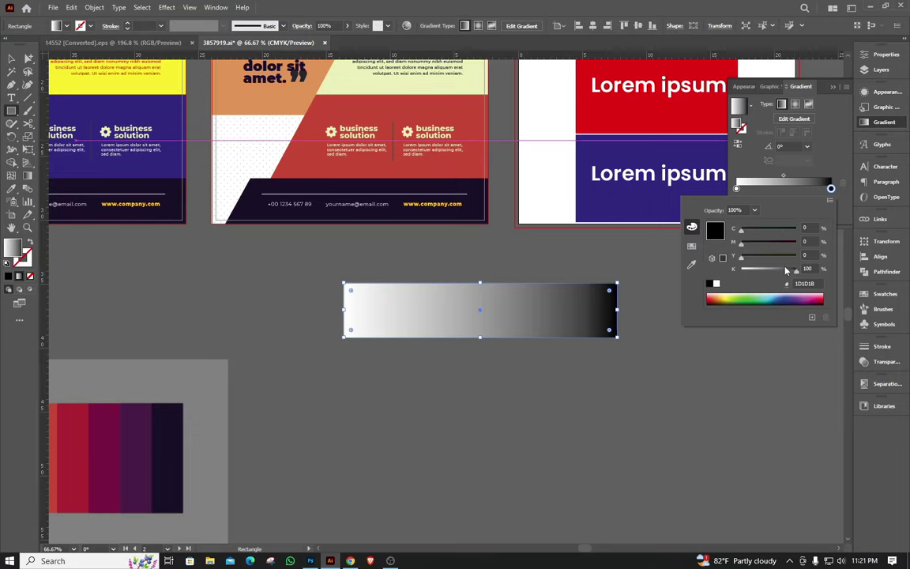
drag(796, 271, 740, 269)
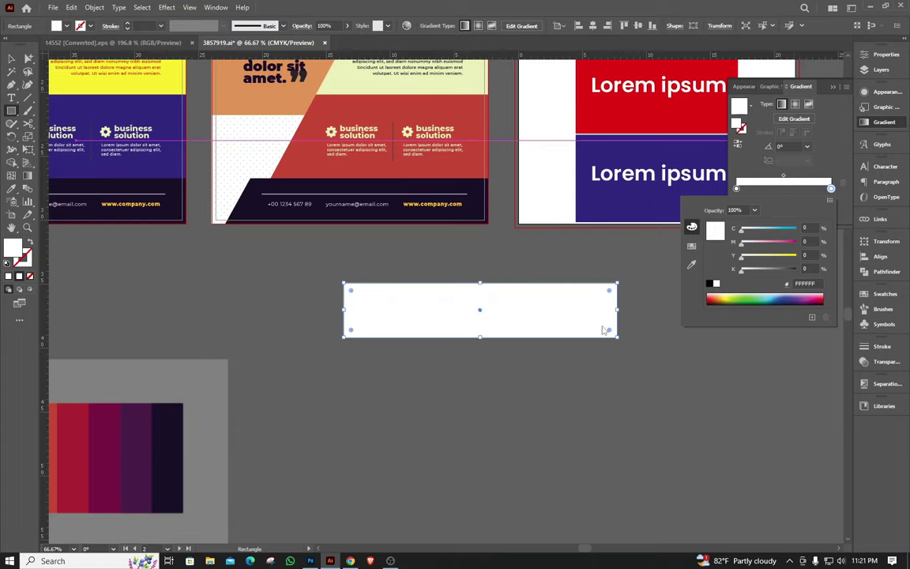
click(546, 297)
scroll(563, 338, up, 1)
scroll(498, 302, up, 1)
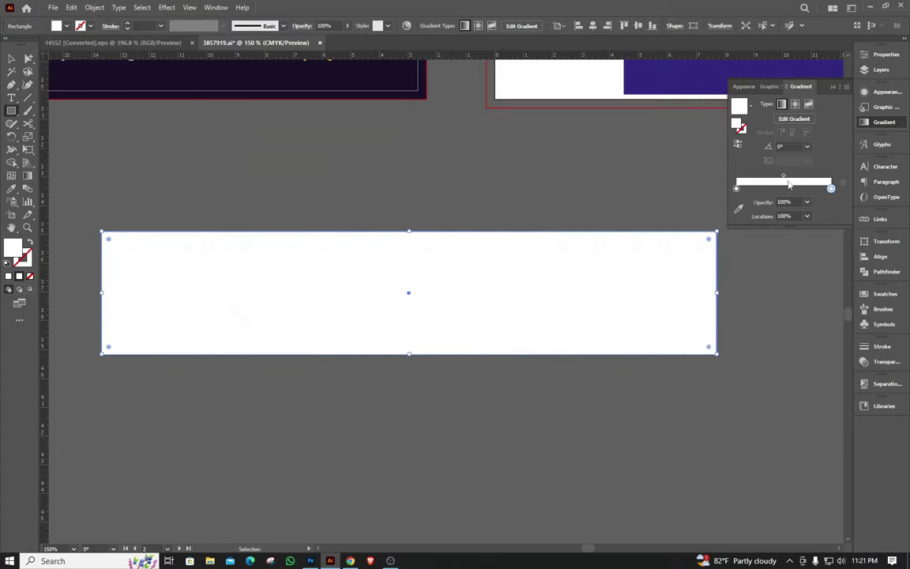
double_click(831, 190)
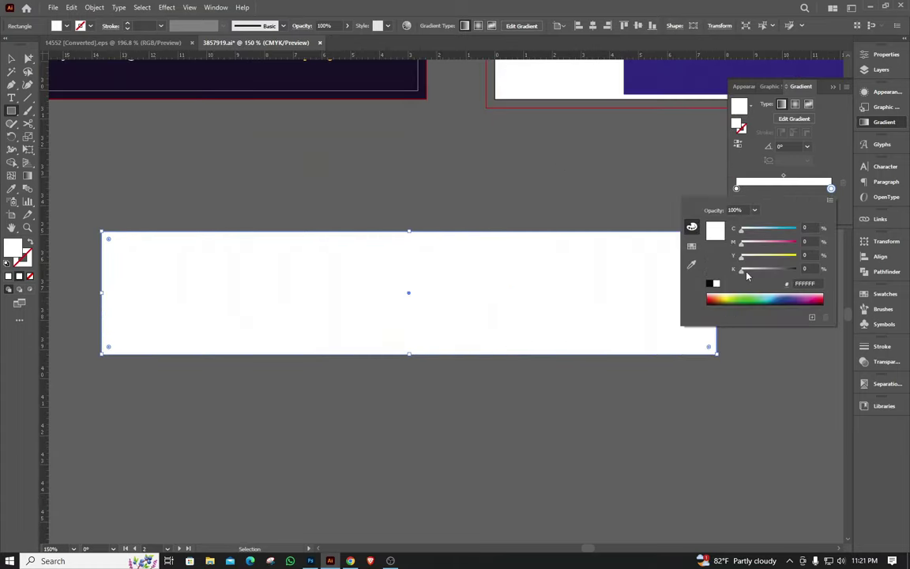
drag(745, 271, 796, 271)
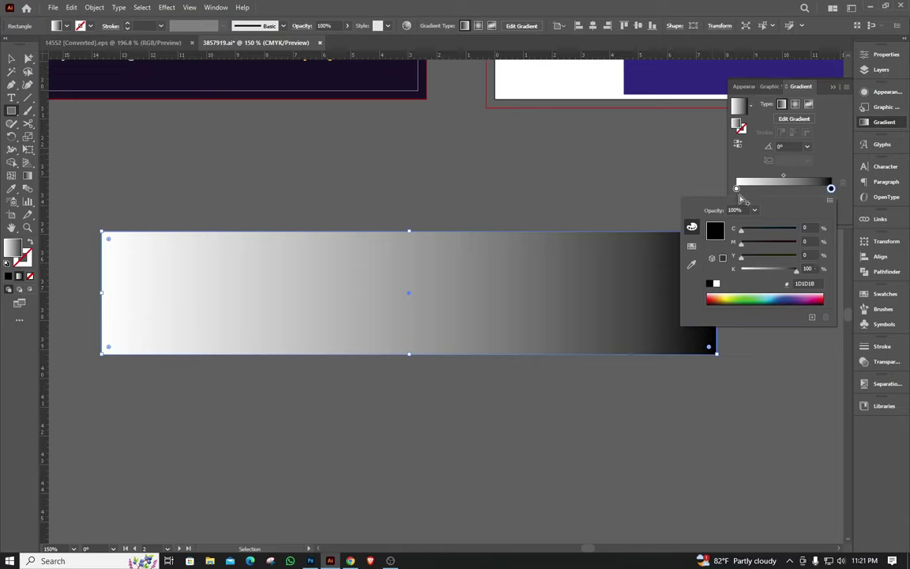
- Set the white starting stop of the rectangle's gradient to red with M 100 and Y 100
double_click(736, 190)
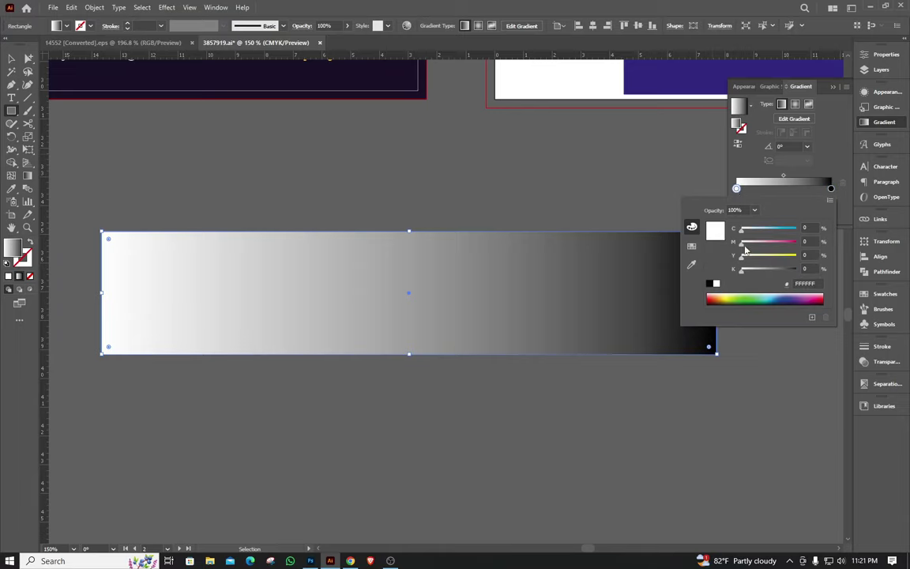
drag(745, 245, 795, 242)
drag(740, 256, 796, 255)
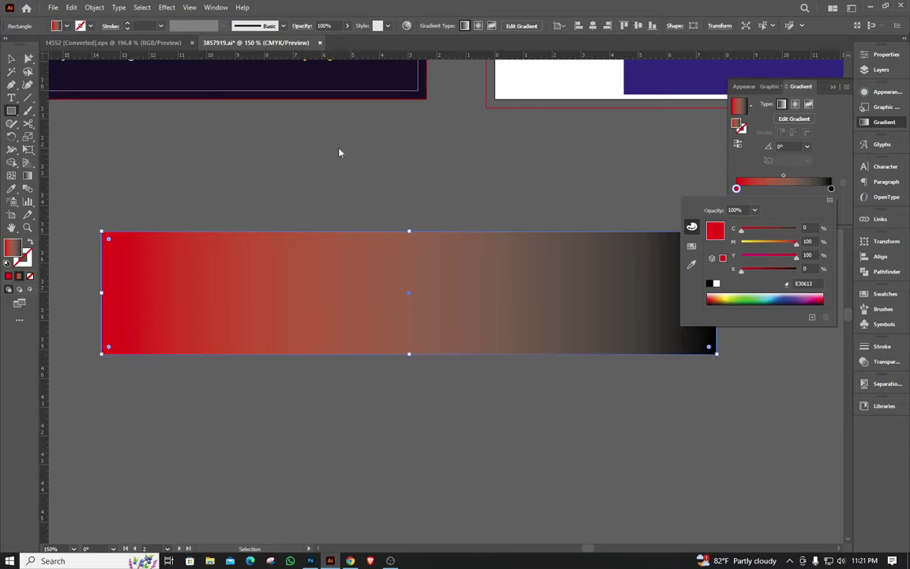
click(11, 59)
click(256, 130)
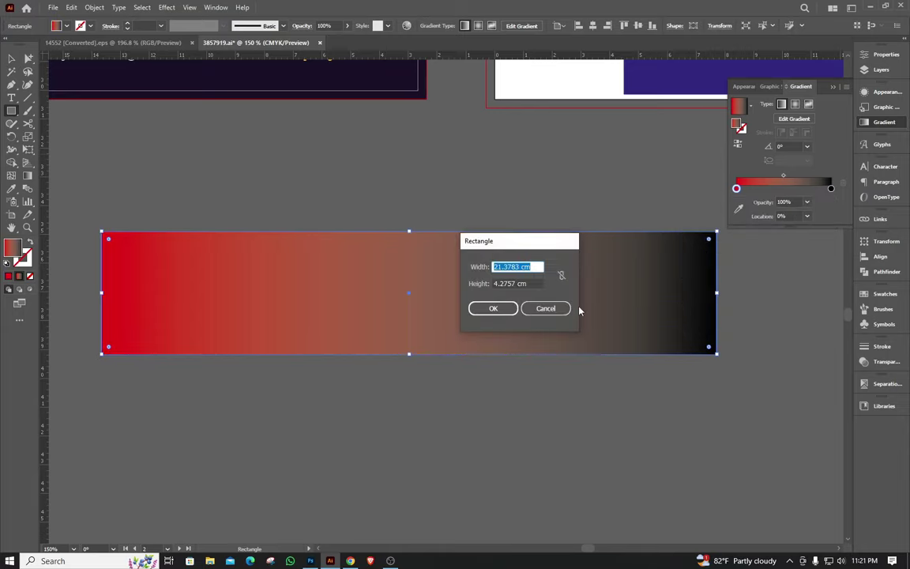
- Cancel the new rectangle and move the red-to-black gradient rectangle up, closer to the flyers
click(548, 309)
click(11, 58)
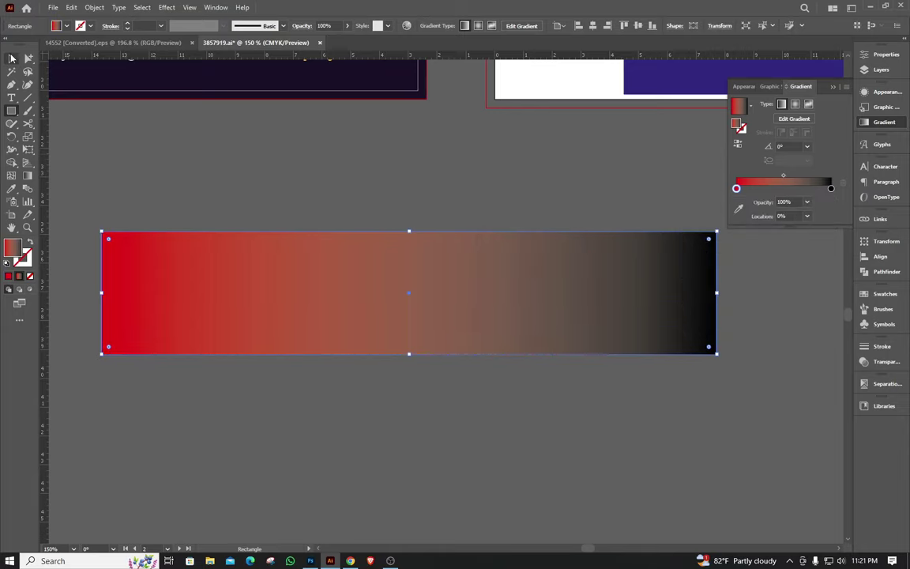
click(399, 191)
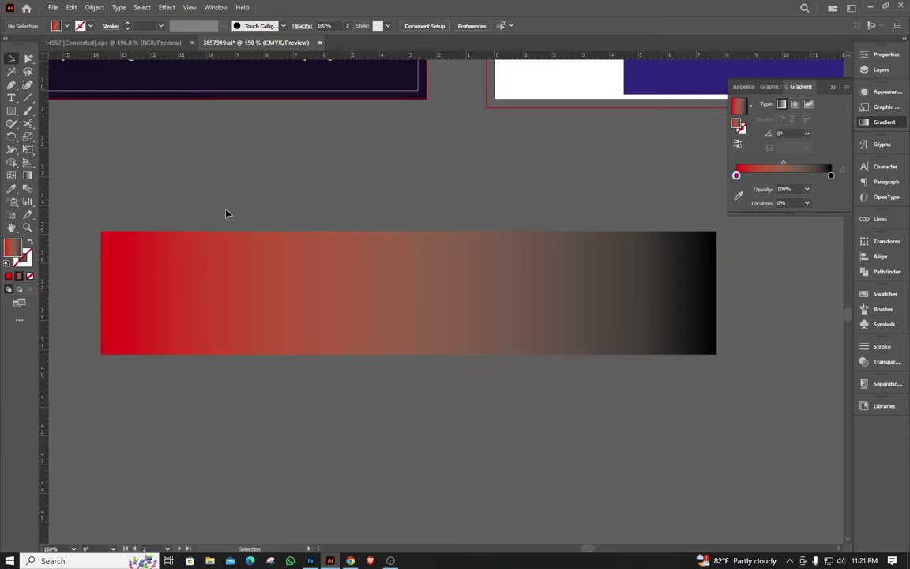
drag(500, 288, 495, 216)
click(487, 331)
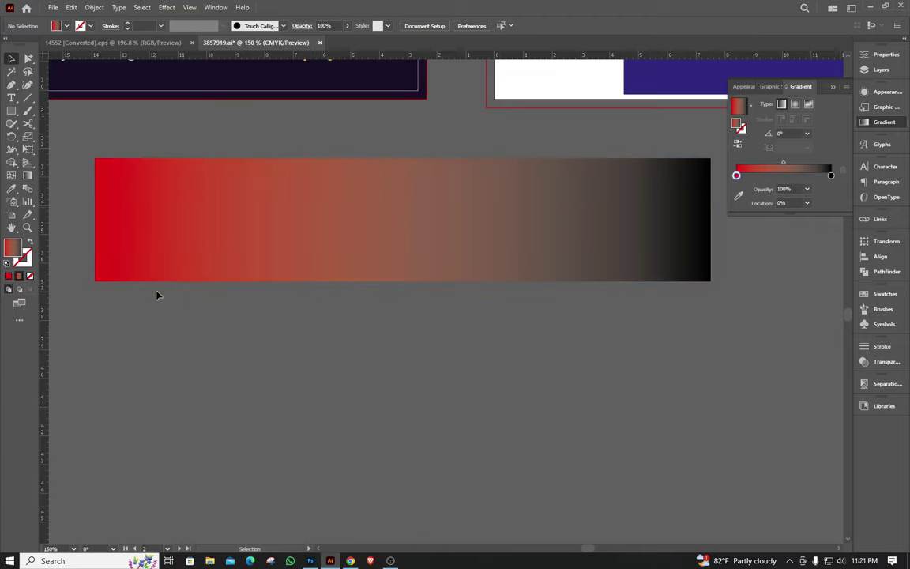
- Review the CMYK values of the rectangle's red start stop and black end stop
click(141, 264)
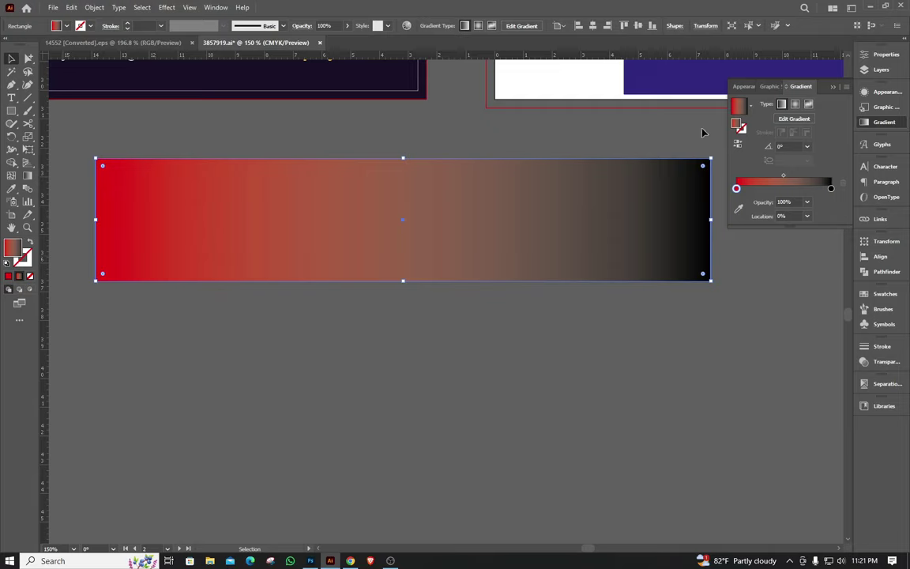
double_click(736, 189)
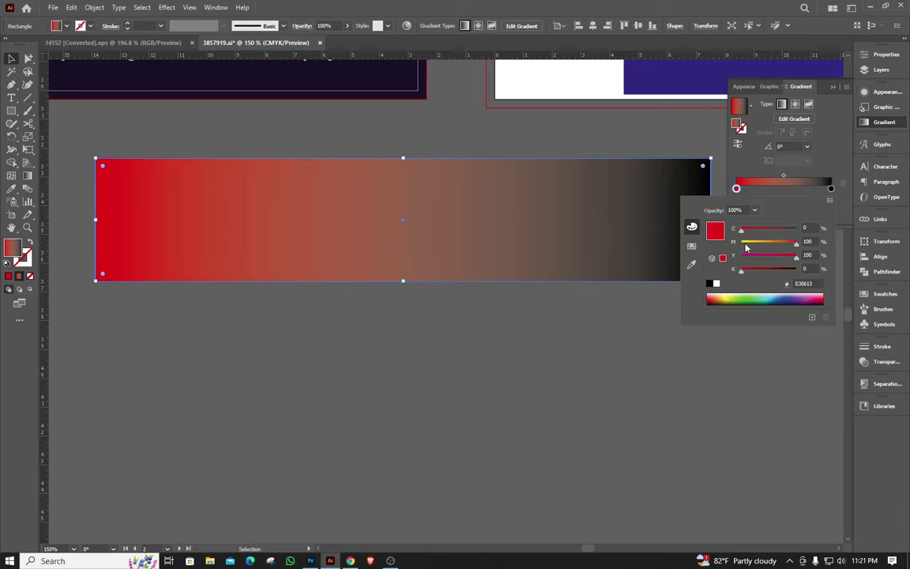
click(830, 189)
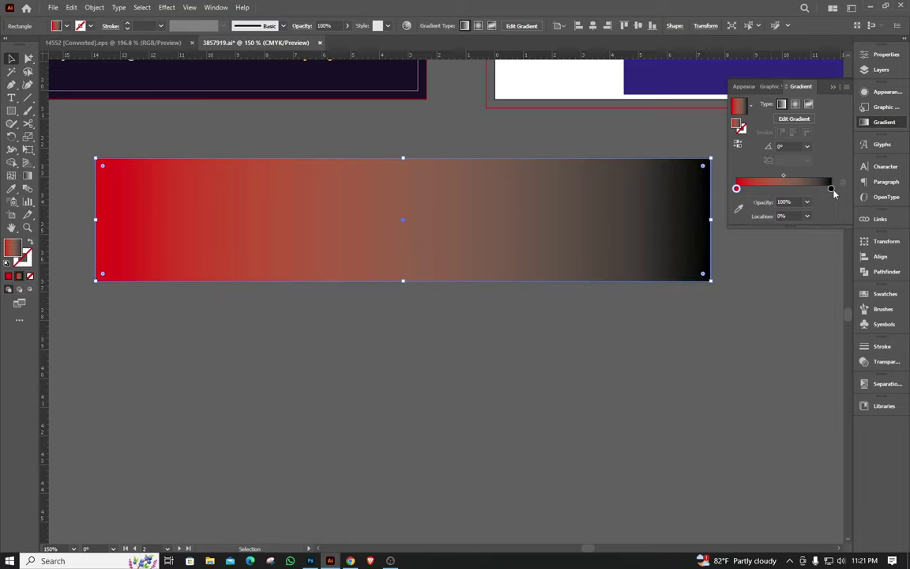
double_click(831, 189)
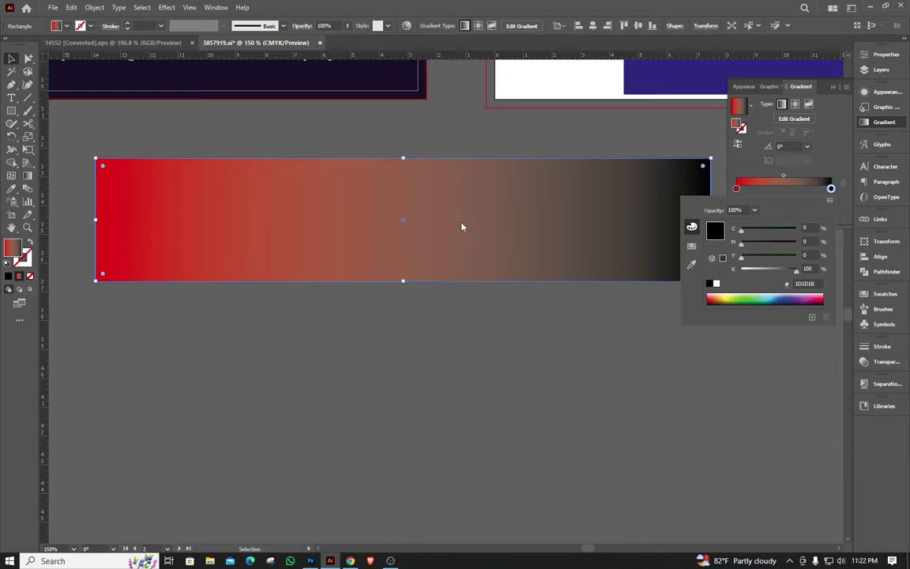
click(468, 347)
click(567, 360)
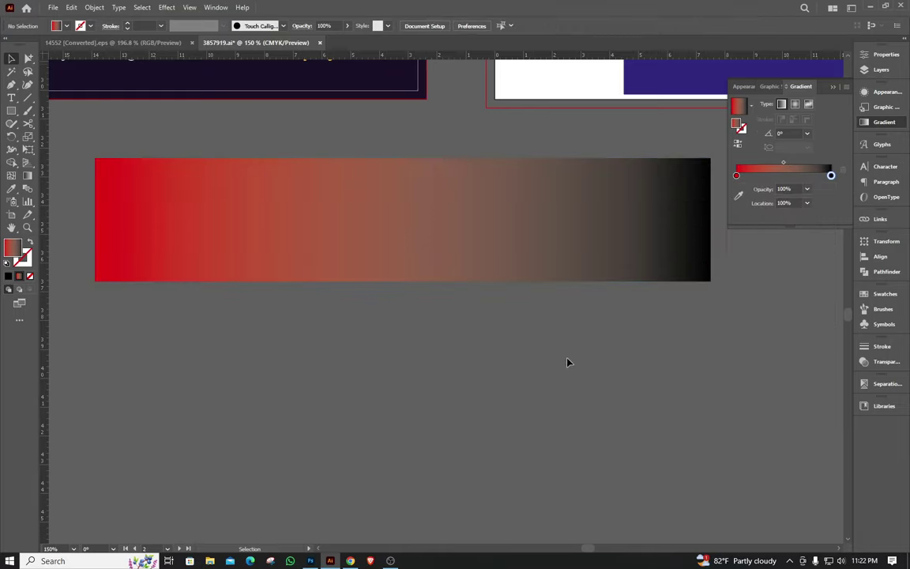
- Set the rectangle's black end stop to M 100 and Y 100, keeping K at 100
click(168, 241)
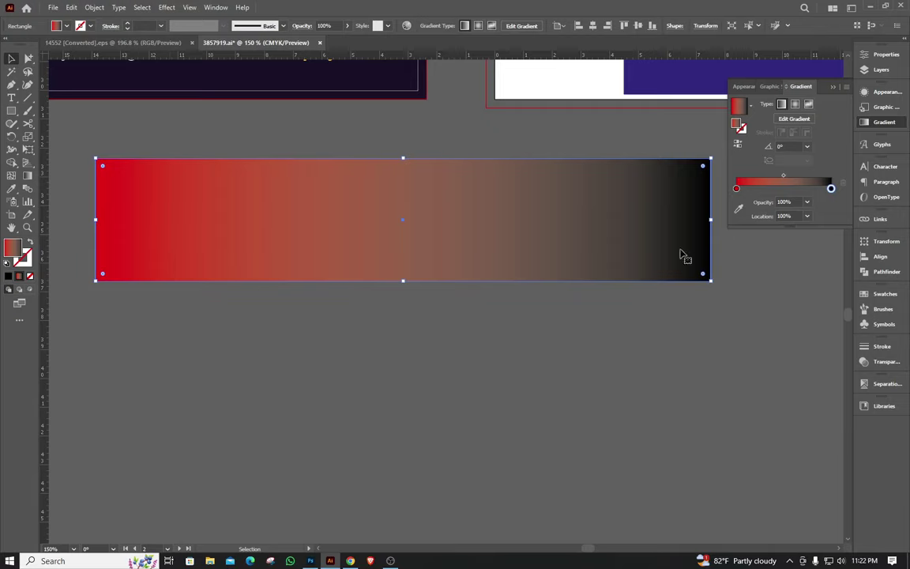
double_click(831, 188)
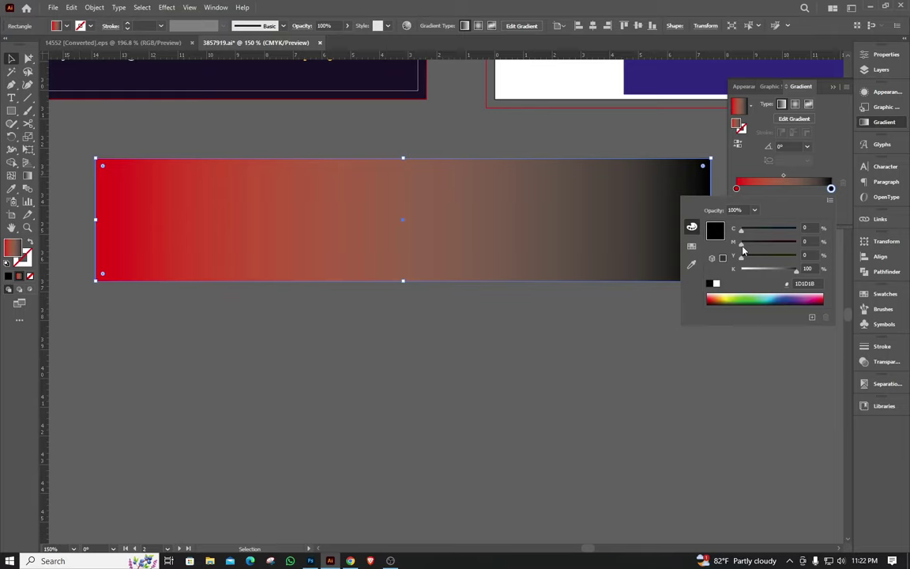
drag(751, 245, 803, 253)
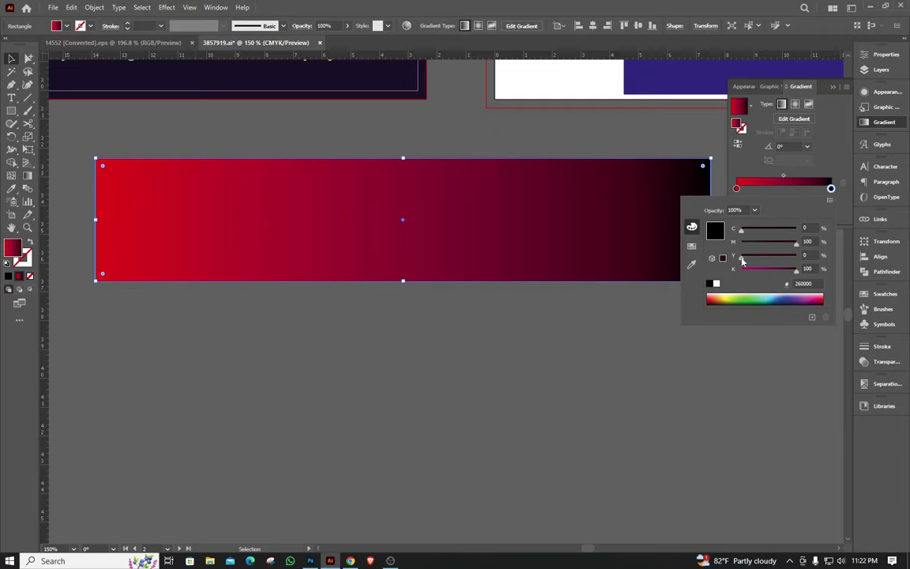
drag(742, 260, 841, 266)
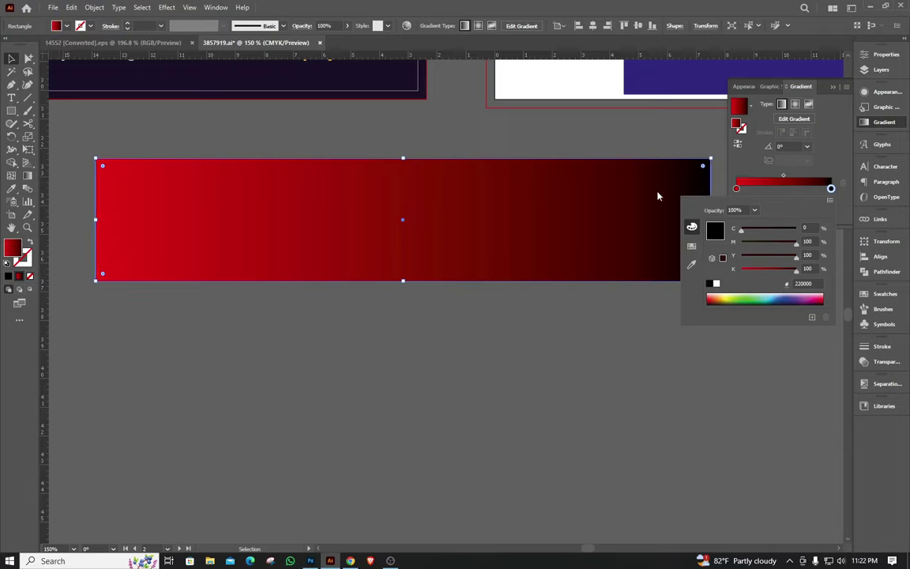
- Duplicate the red-to-black rectangle directly below and change the copy's end stop to pure cyan with C 100
click(425, 235)
drag(433, 218, 424, 375)
double_click(831, 190)
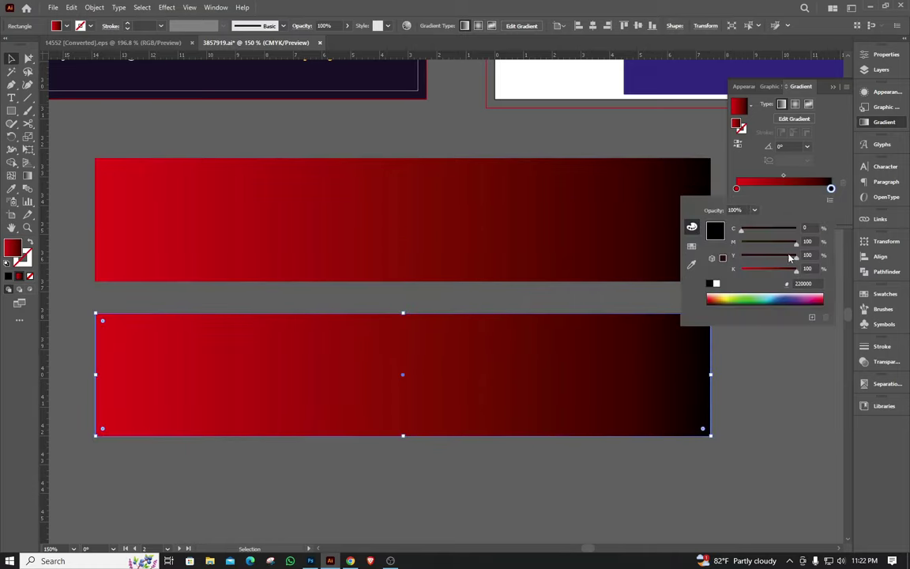
drag(794, 243, 741, 255)
drag(795, 269, 740, 269)
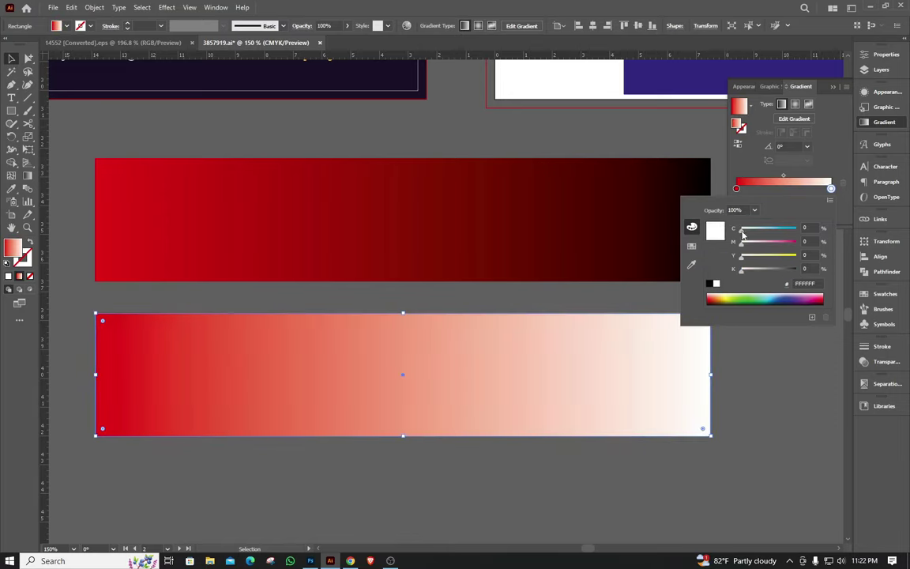
drag(740, 229, 795, 229)
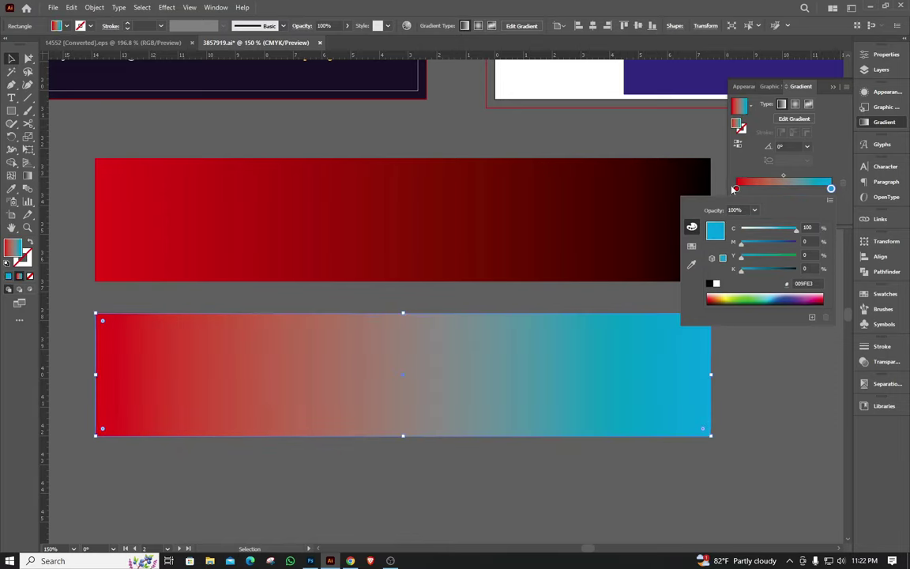
- Turn the copy's red start stop yellow by setting M to 0 with Y at 100
double_click(735, 189)
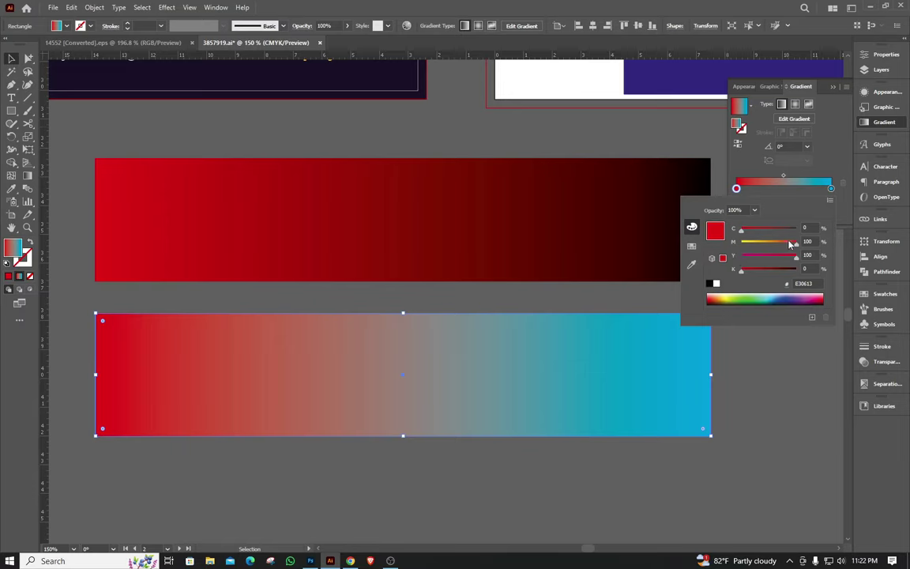
drag(791, 244, 741, 242)
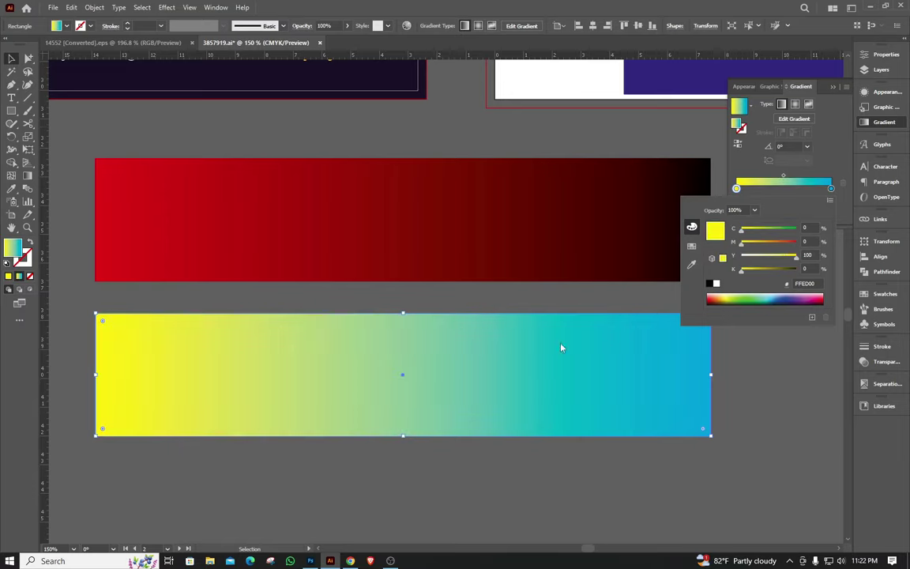
click(376, 450)
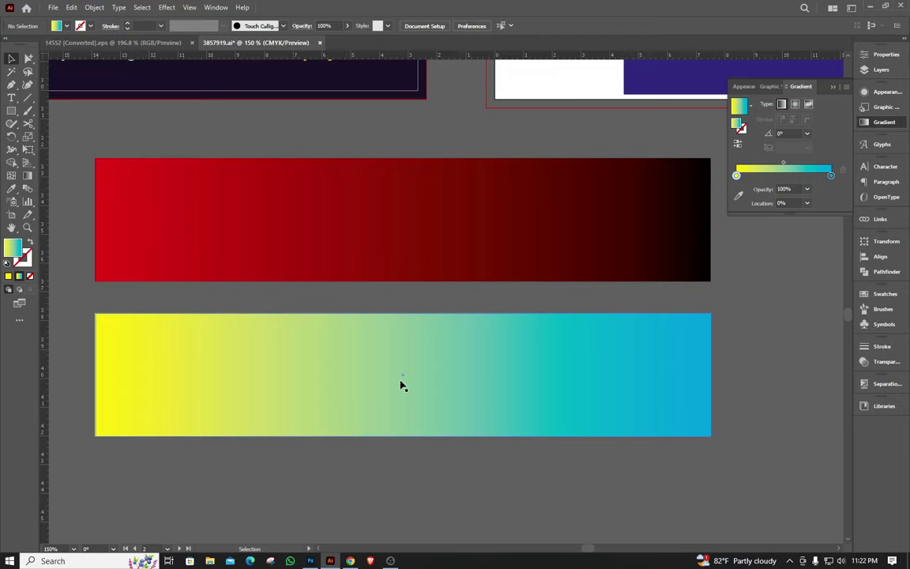
- Set Y to 32 on the cyan end stop of the yellow-to-cyan rectangle
scroll(387, 328, down, 3)
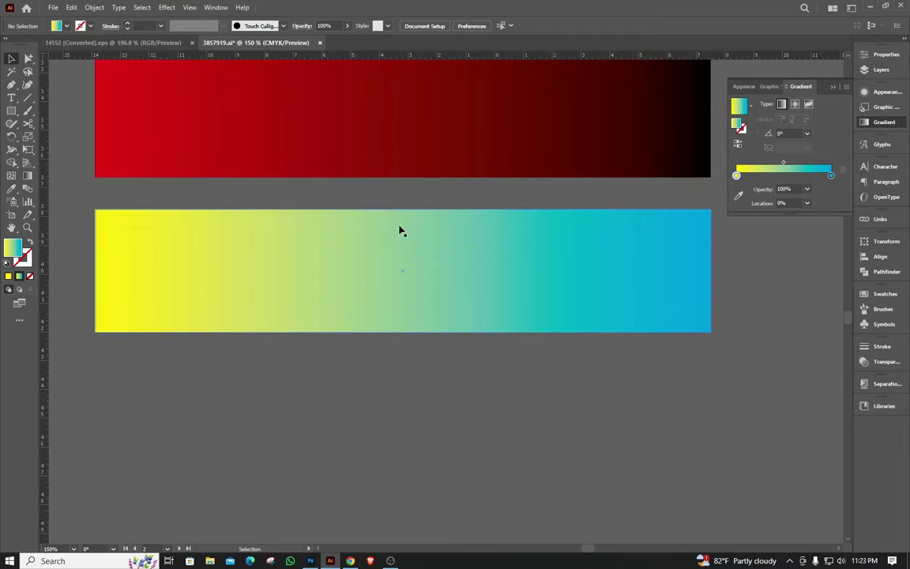
click(686, 270)
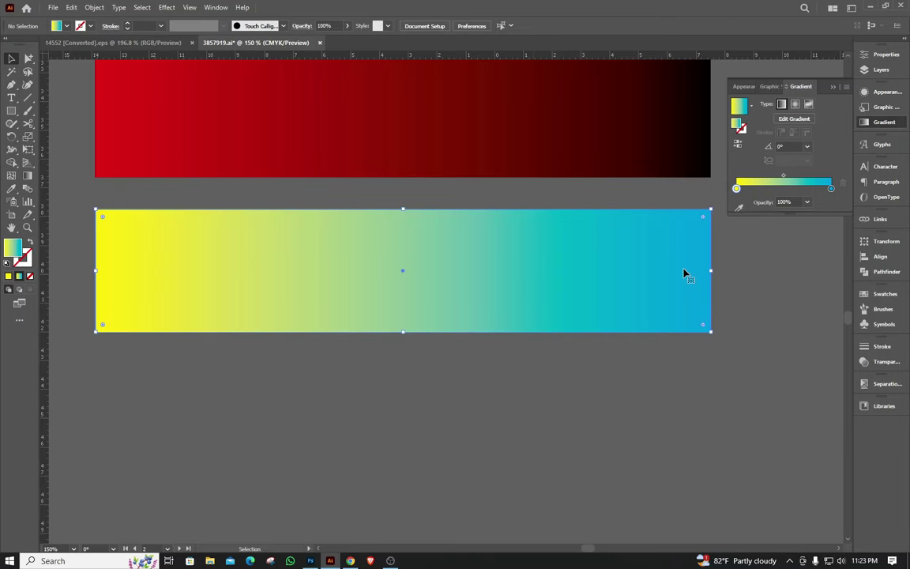
double_click(830, 188)
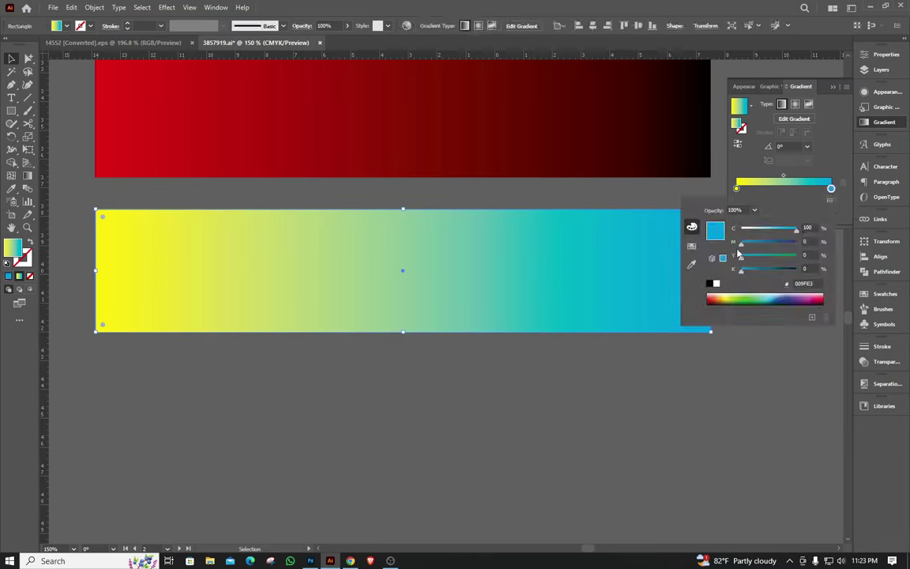
drag(741, 258, 753, 260)
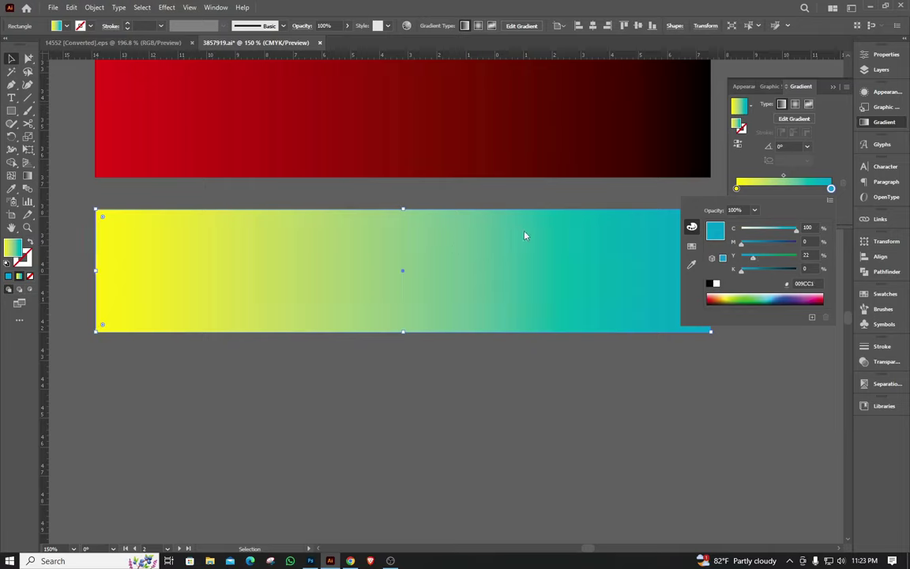
drag(753, 260, 759, 260)
click(592, 359)
- Duplicate the yellow-to-teal rectangle directly below itself
scroll(436, 295, down, 2)
alt+drag(458, 288, 462, 353)
key(ctrl+plus)
key(ctrl+plus)
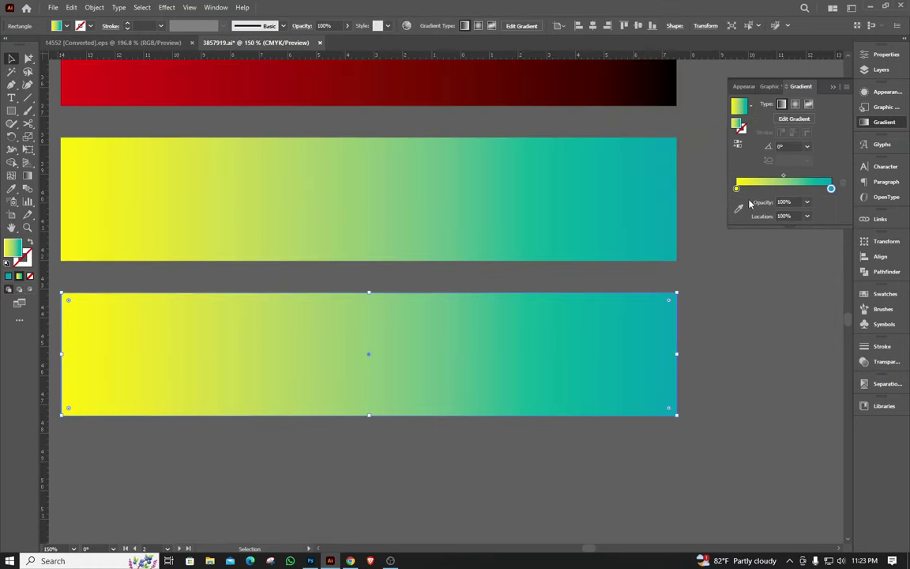
- Change the new copy's teal end stop to dark blue with C 100, M 100 and Y 0
double_click(735, 190)
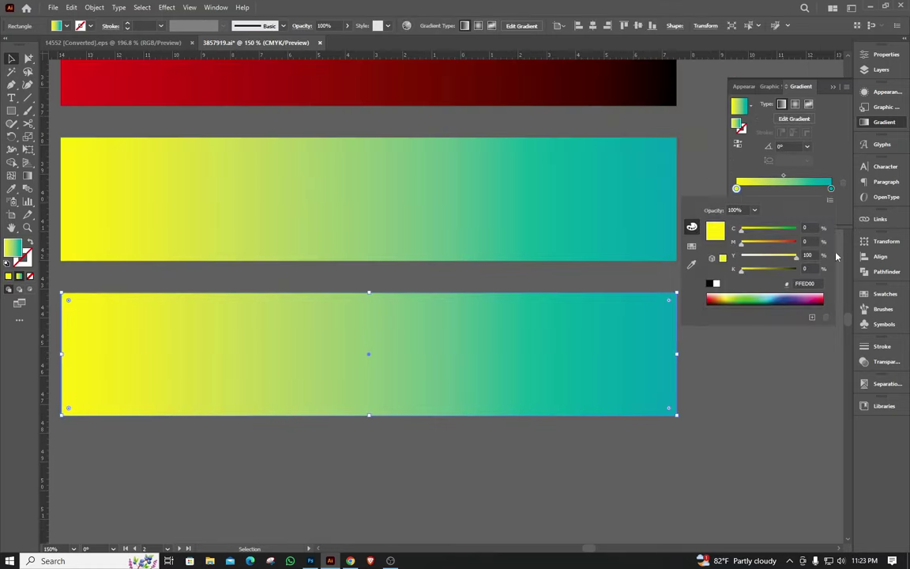
click(830, 188)
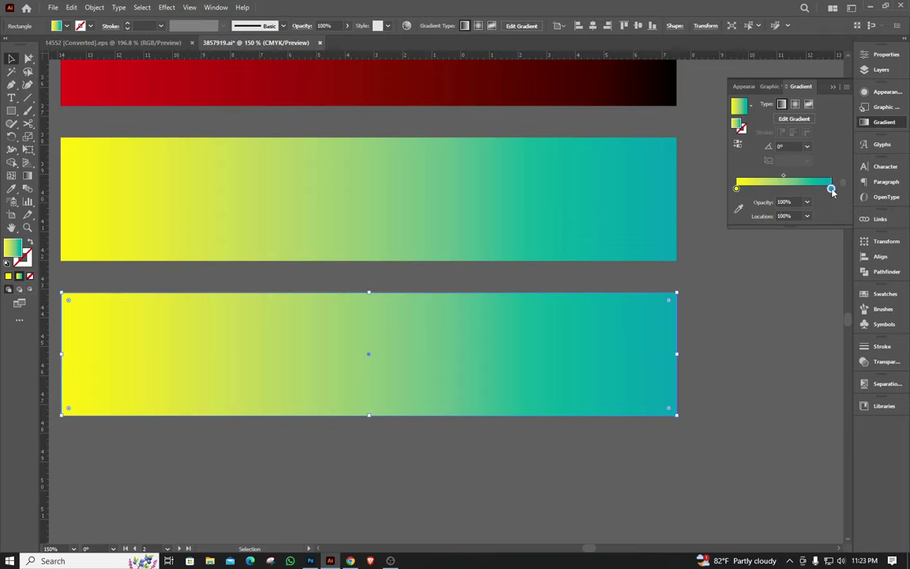
double_click(830, 188)
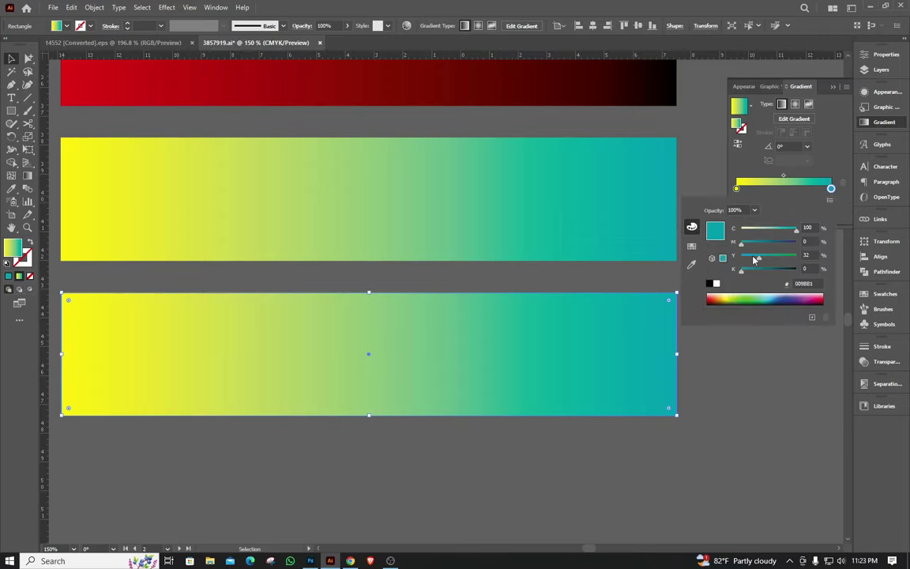
drag(758, 257, 813, 243)
click(701, 397)
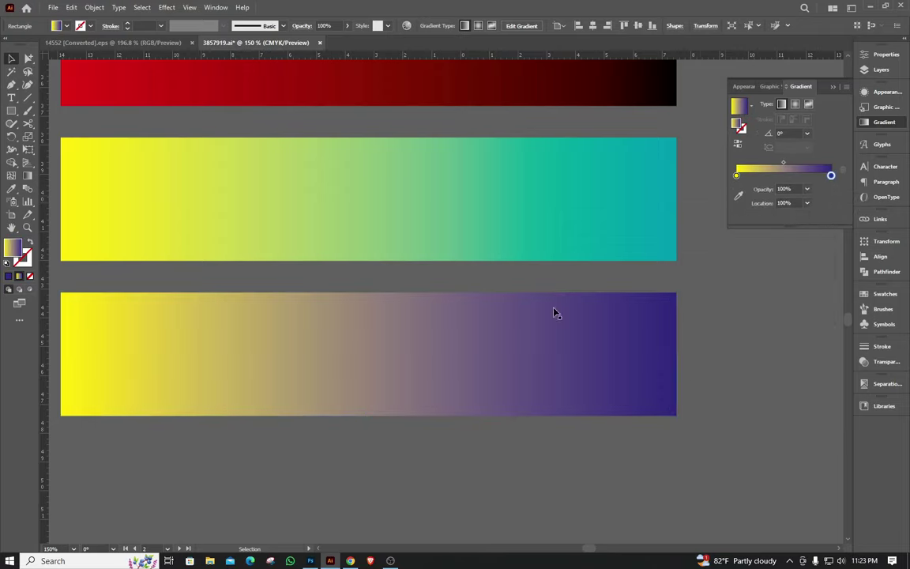
- Try M 38 on the yellow start stop of the yellow-to-blue rectangle and undo the change
scroll(507, 284, down, 1)
scroll(443, 360, up, 1)
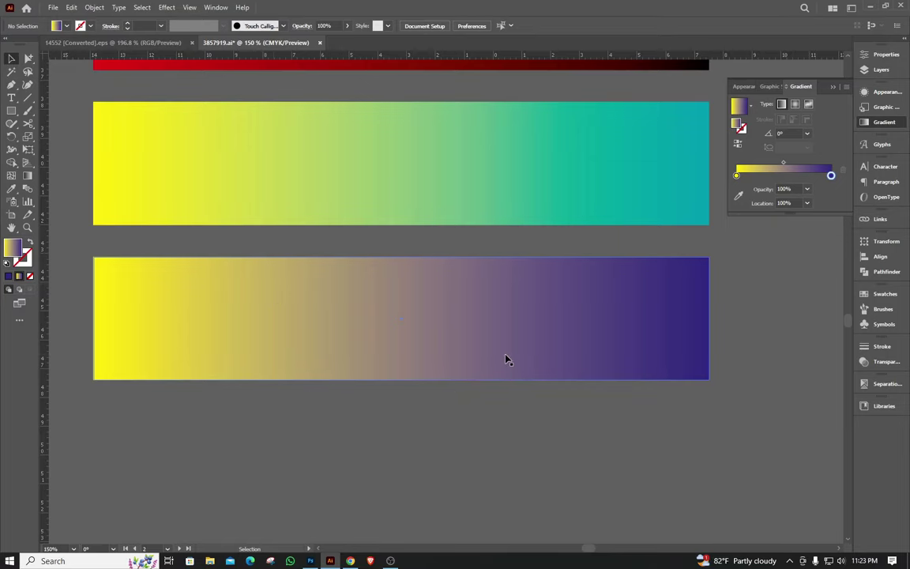
click(610, 277)
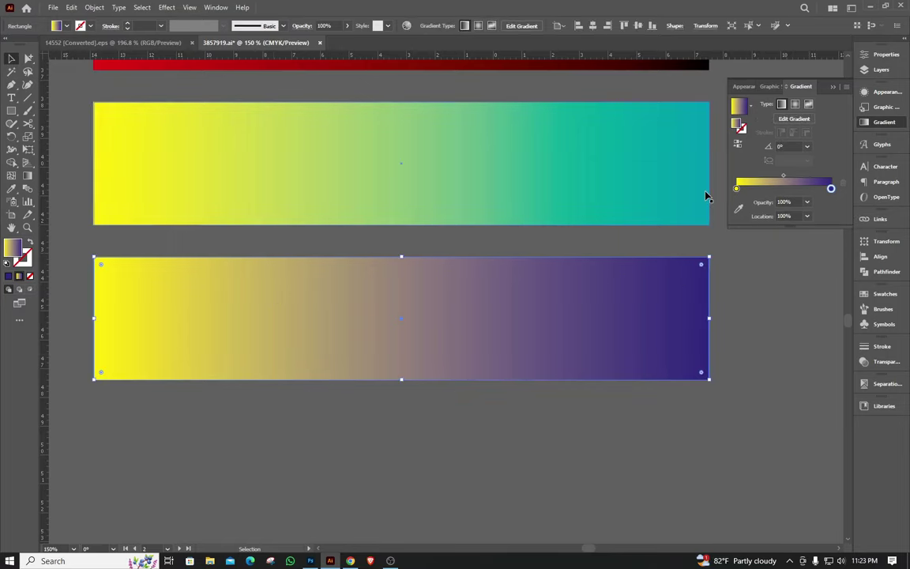
double_click(736, 190)
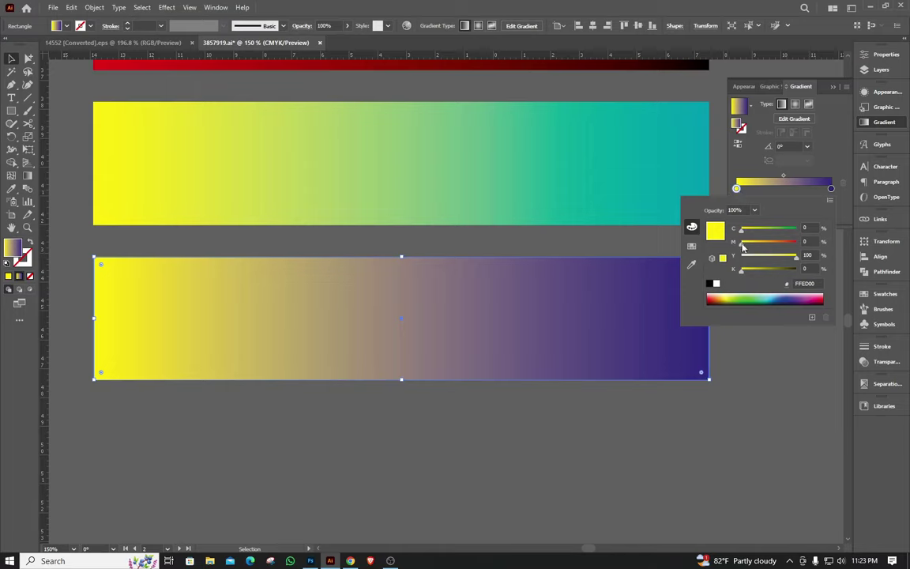
drag(743, 248, 763, 246)
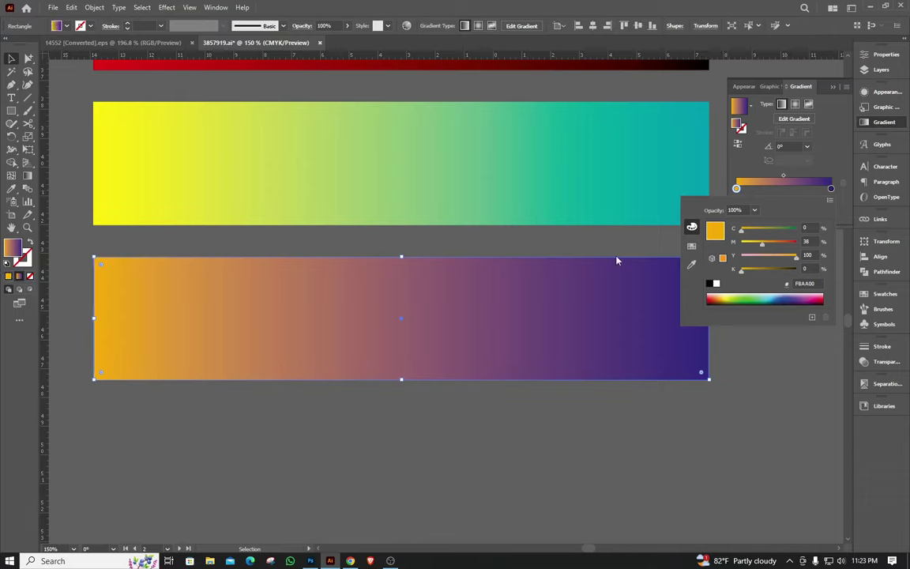
key(ctrl+z)
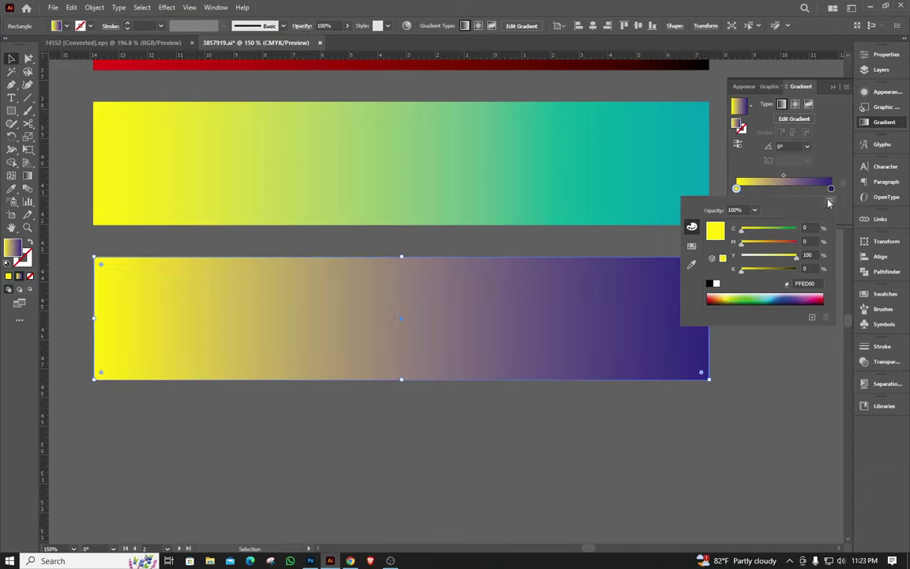
- Set Y to 83 on the dark blue end stop of the lowest rectangle
double_click(831, 188)
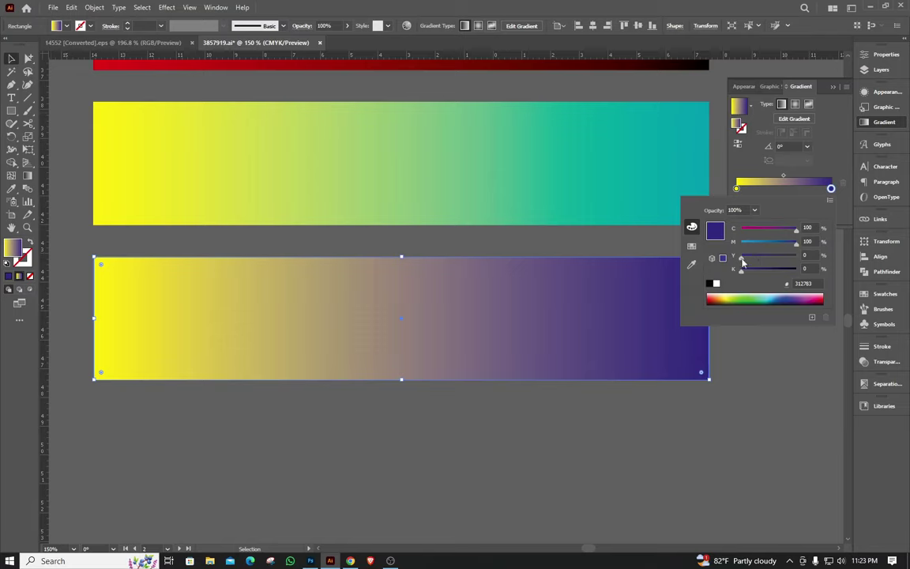
drag(742, 263, 787, 261)
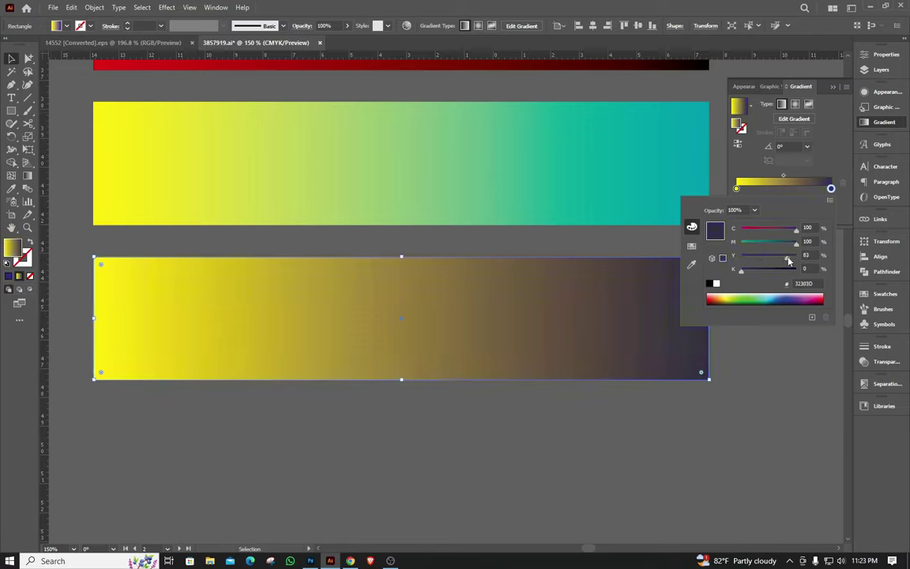
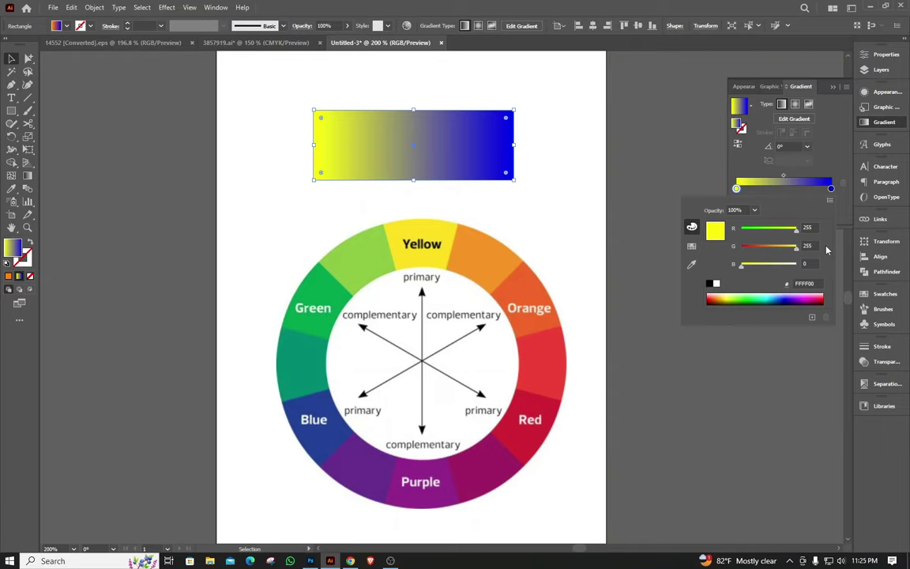
- Change the yellow start stop of the RGB rectangle above the colour wheel to orange by lowering its green value, then deselect it
drag(793, 248, 778, 249)
click(557, 312)
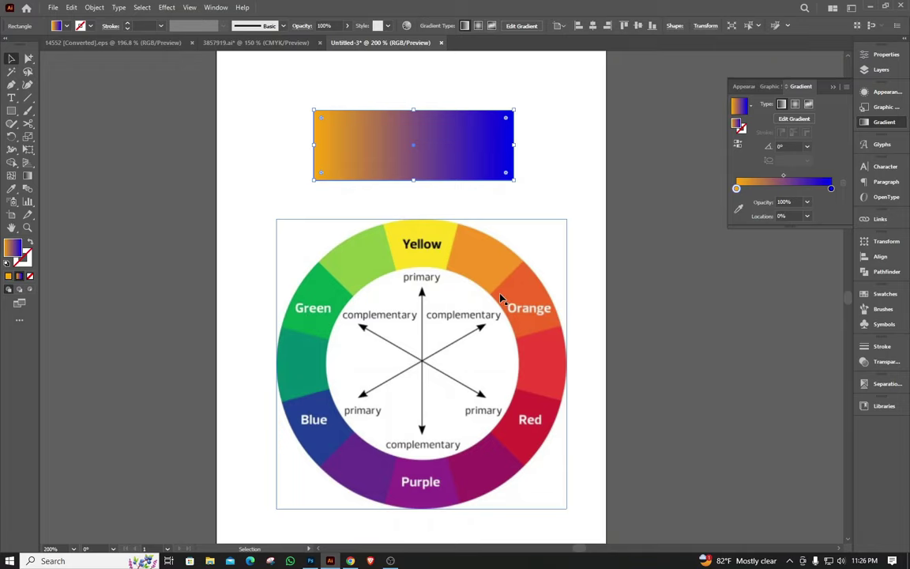
click(600, 229)
- Review the set of vibrant gradients, and compare the red-to-black, yellow-to-teal and yellow-to-blue rectangles in the CMYK document
click(126, 43)
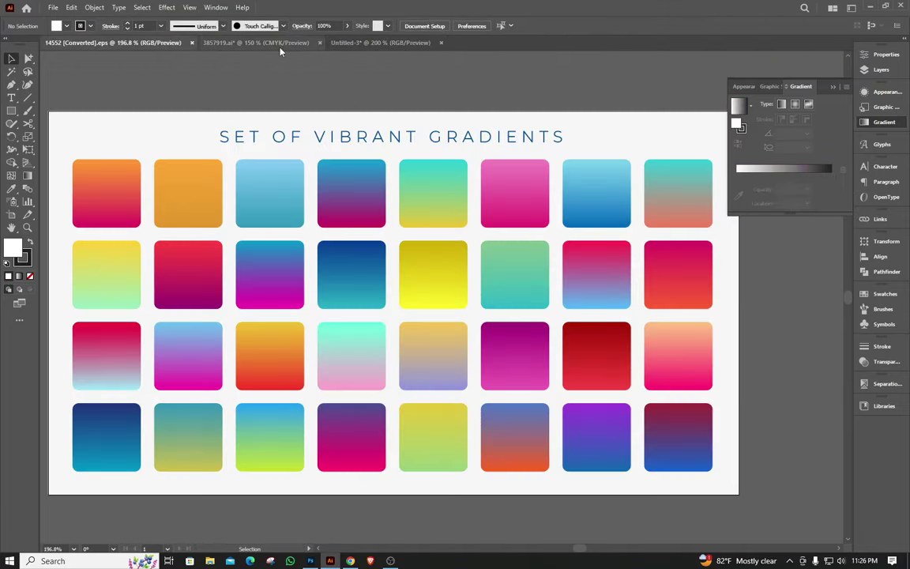
click(255, 43)
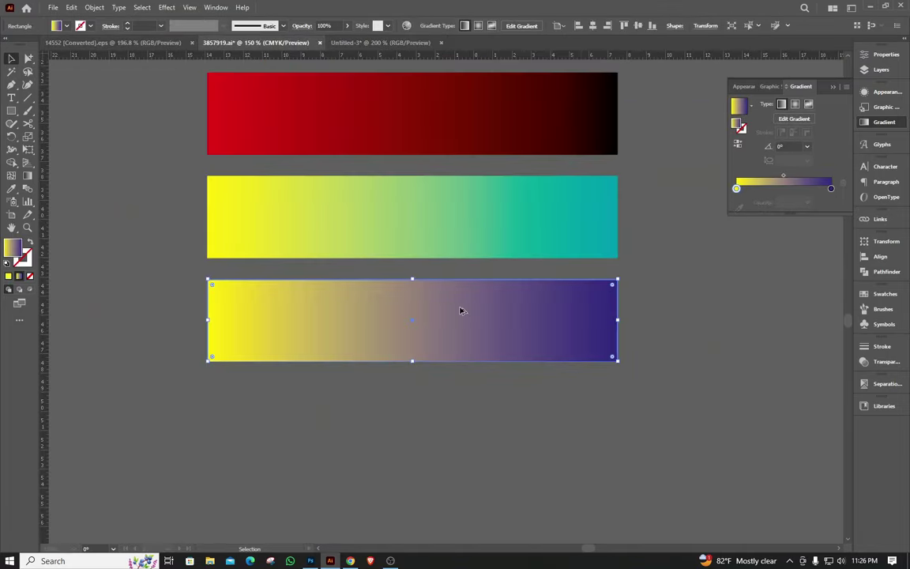
scroll(457, 300, down, 3)
scroll(474, 265, up, 3)
scroll(483, 343, down, 2)
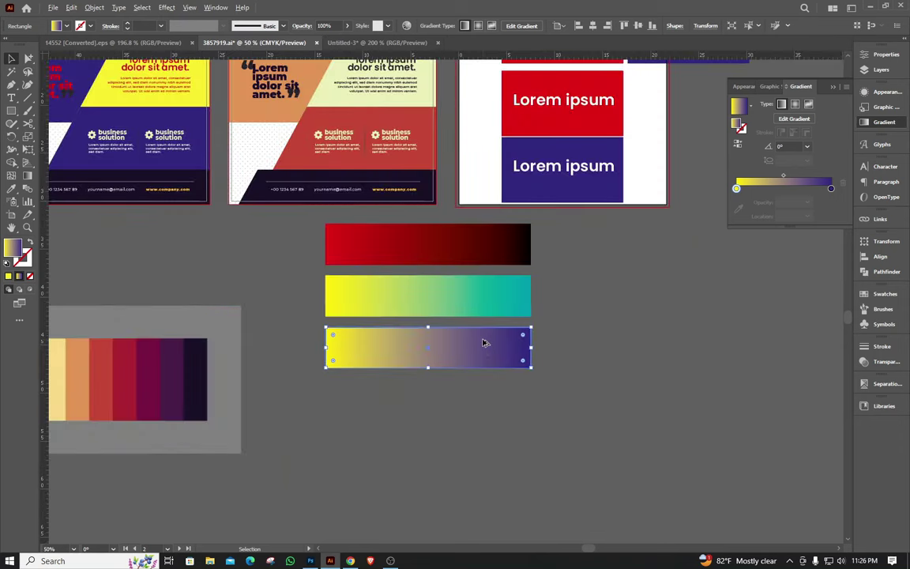
scroll(486, 300, up, 2)
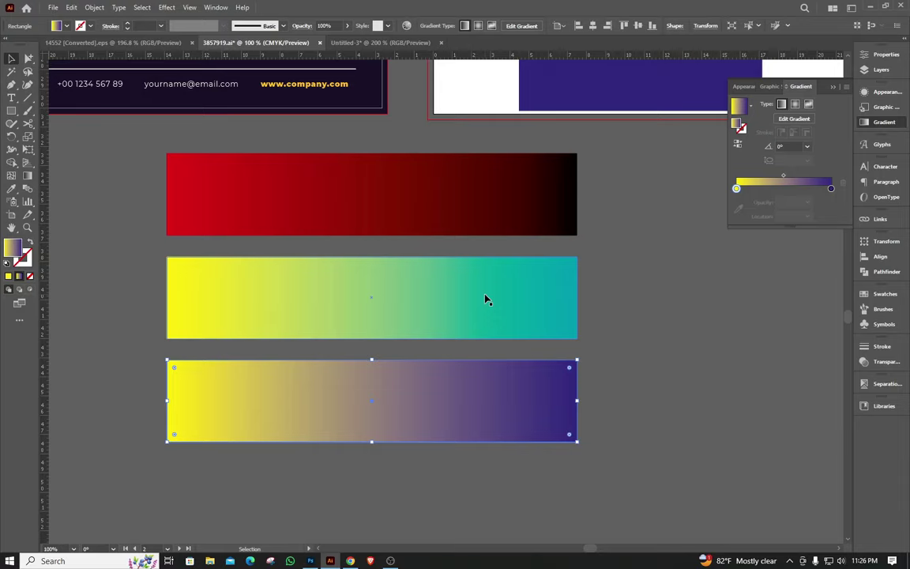
scroll(488, 305, down, 2)
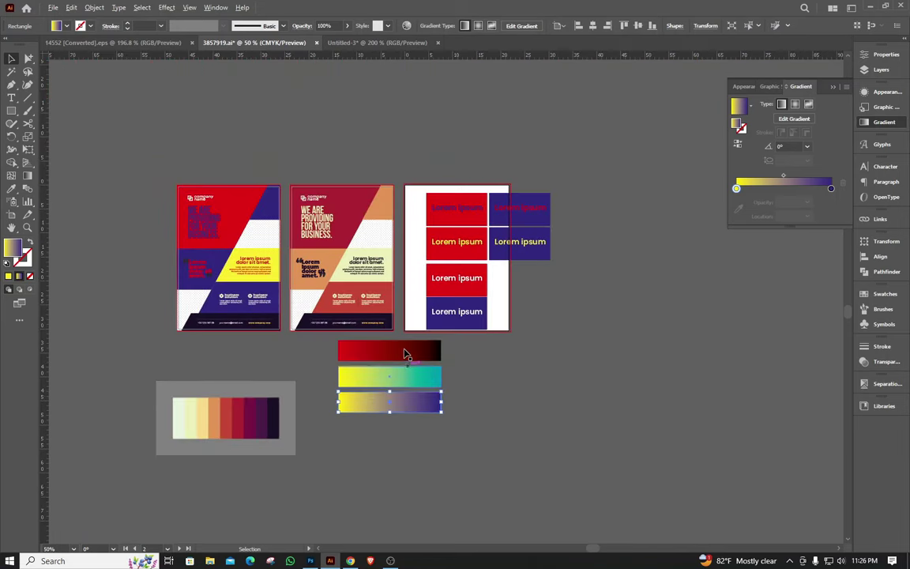
scroll(406, 351, up, 1)
scroll(422, 381, down, 1)
scroll(411, 391, up, 2)
scroll(402, 402, down, 1)
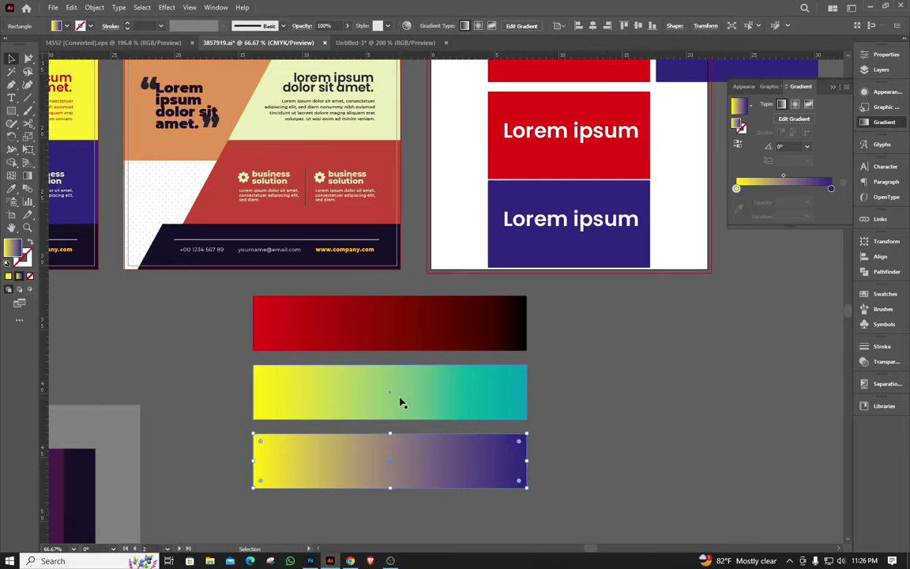
scroll(402, 516, up, 2)
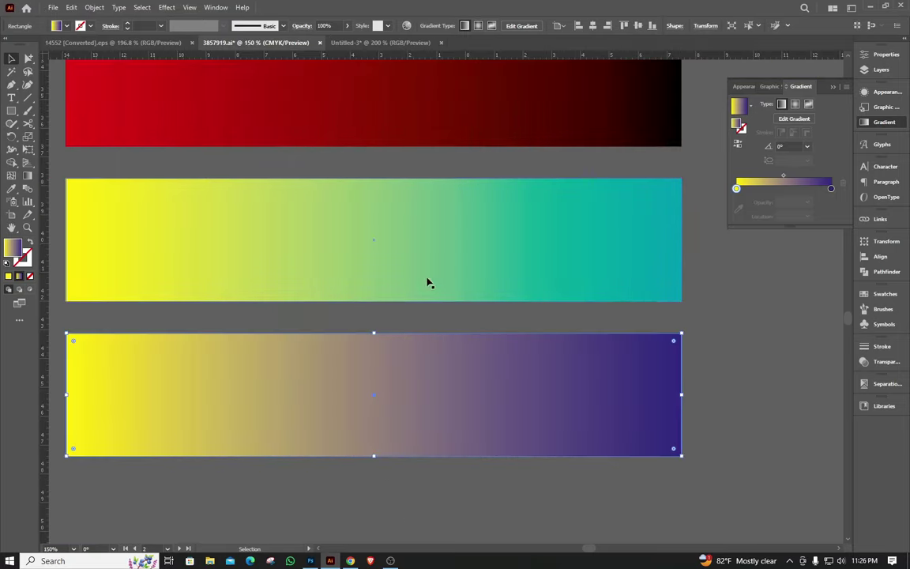
scroll(436, 233, up, 1)
scroll(418, 181, up, 1)
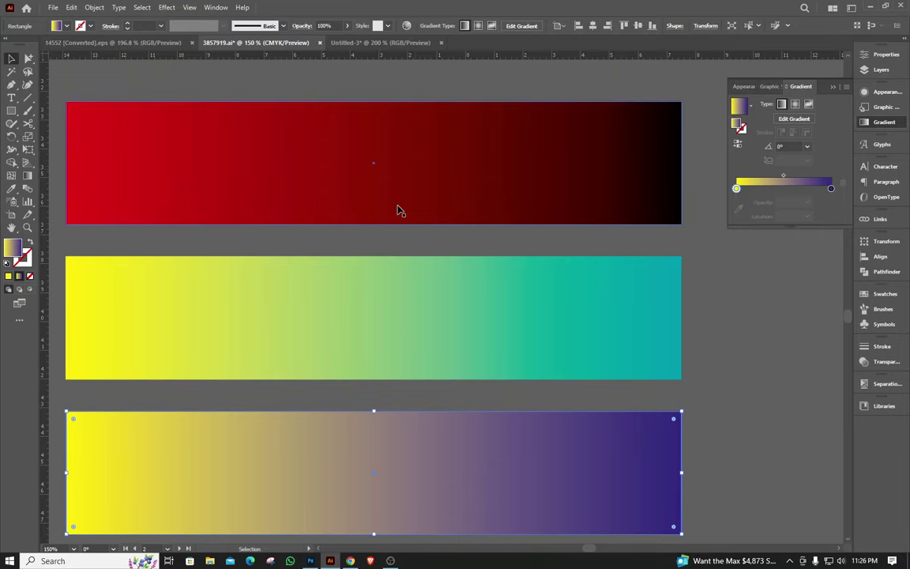
scroll(410, 261, down, 2)
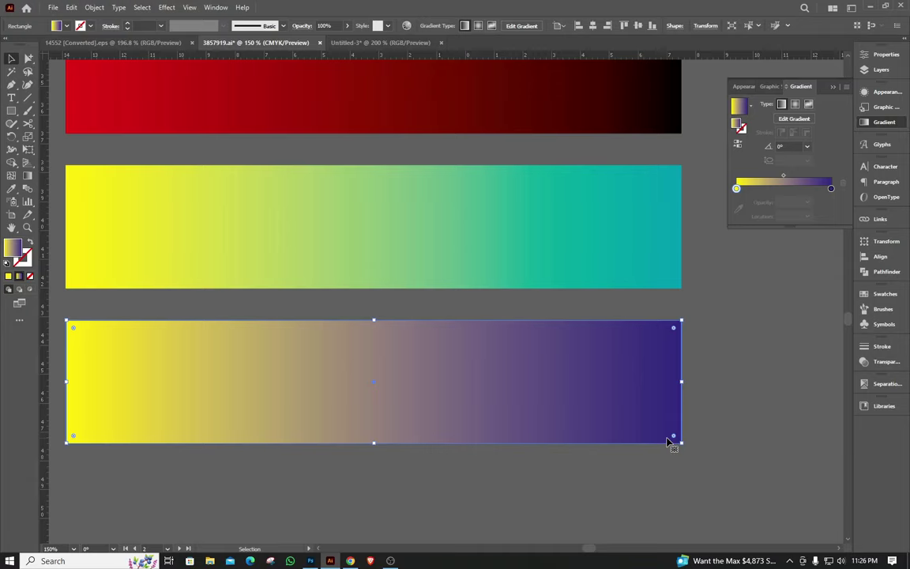
scroll(420, 428, down, 2)
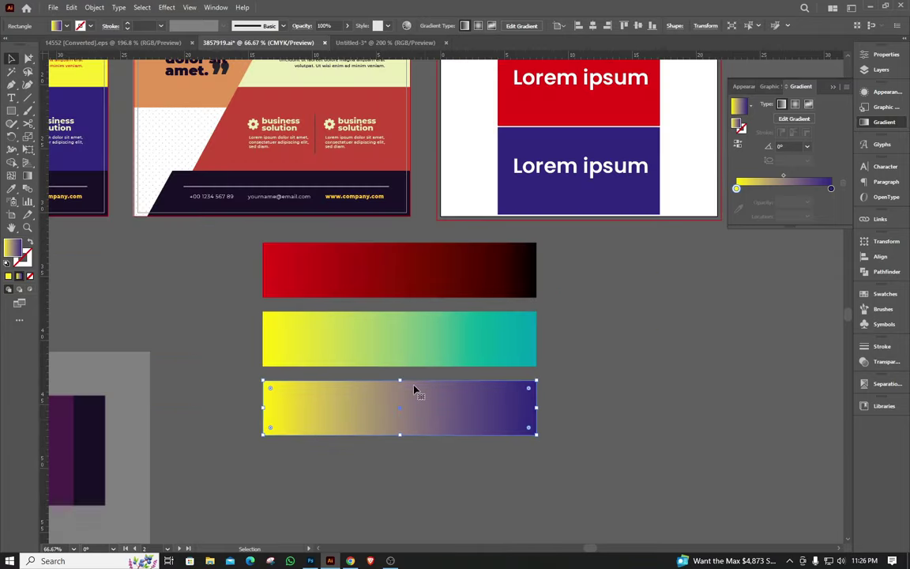
scroll(414, 386, up, 2)
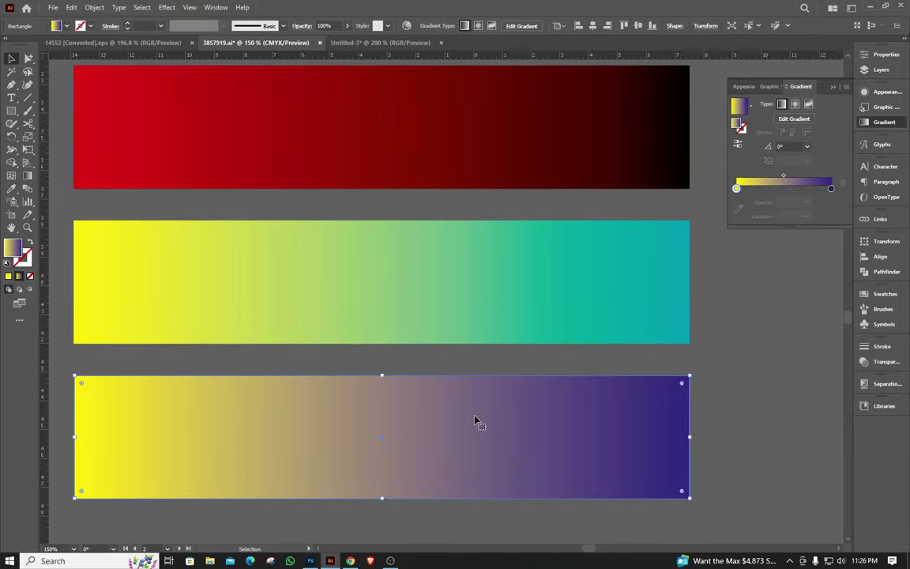
- Switch to Chrome and filter Freepik's color gradient vector results to free assets only
click(352, 561)
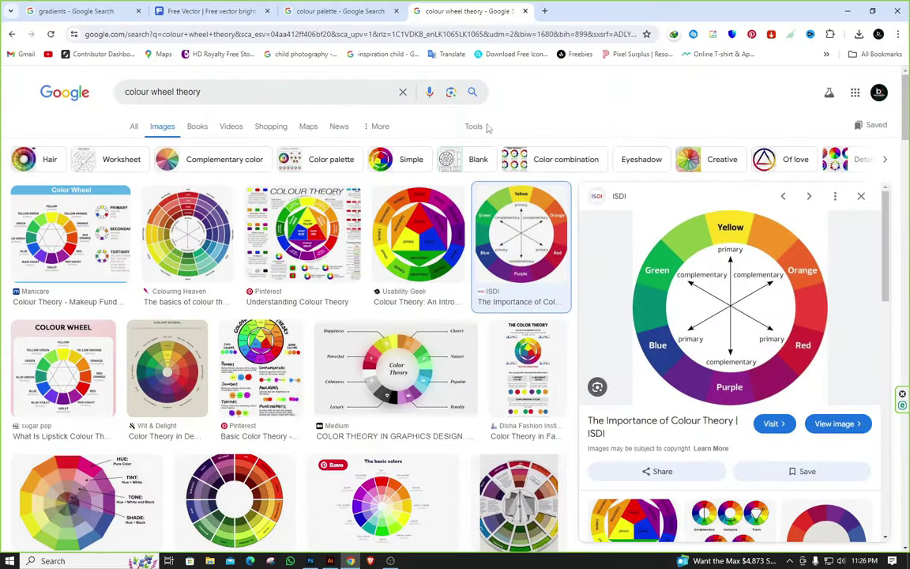
click(191, 8)
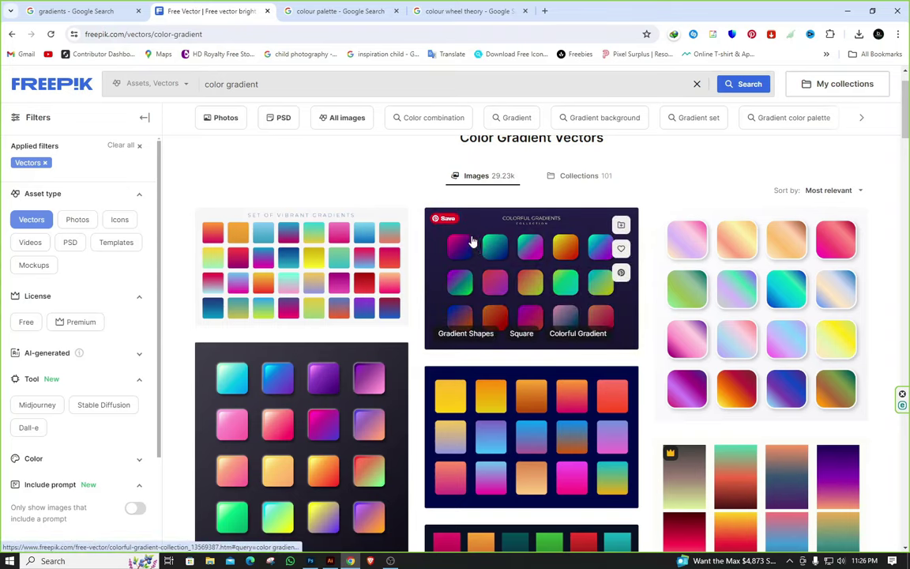
drag(257, 84, 169, 83)
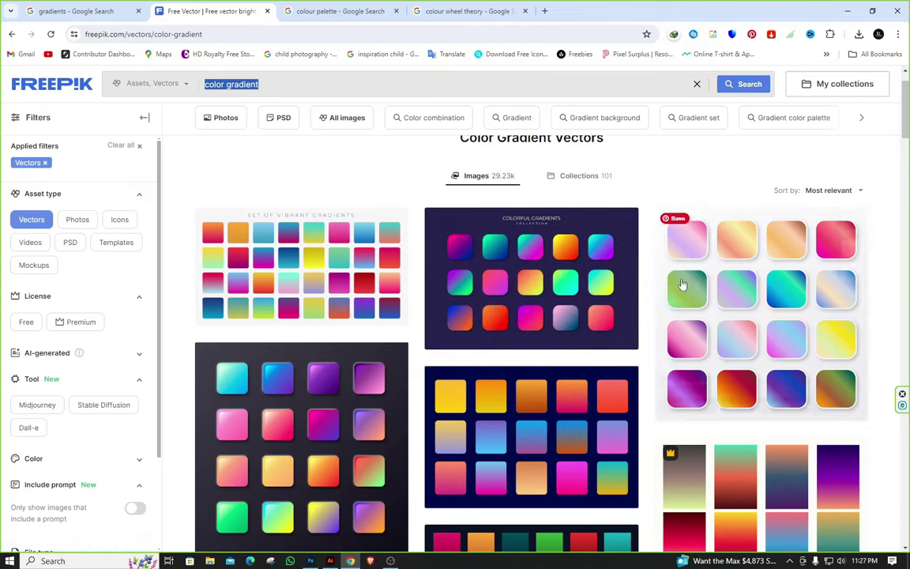
scroll(587, 333, down, 2)
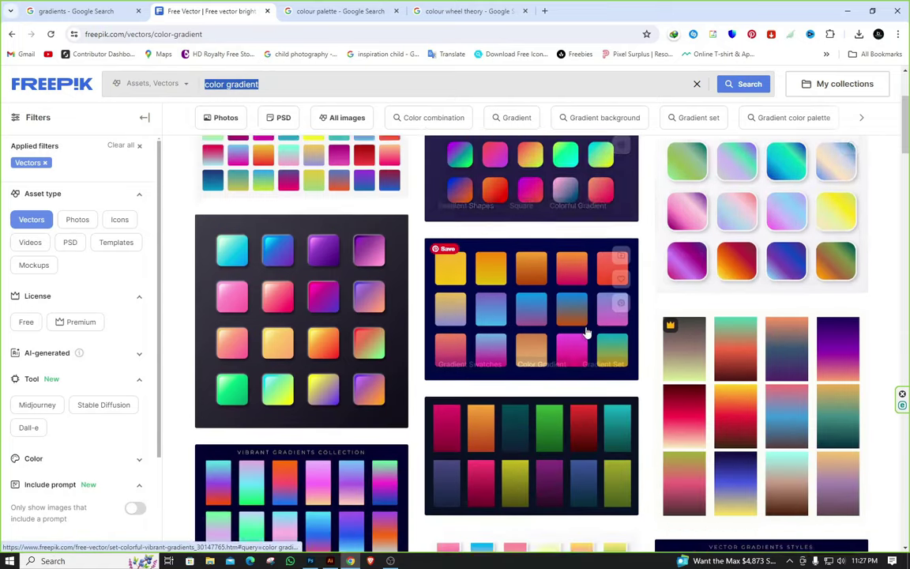
scroll(587, 334, down, 1)
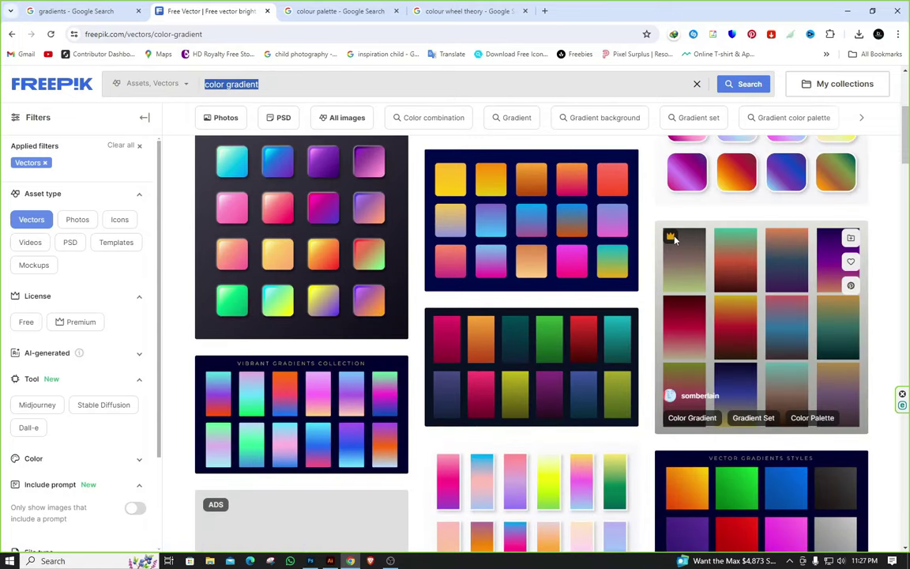
scroll(673, 240, up, 2)
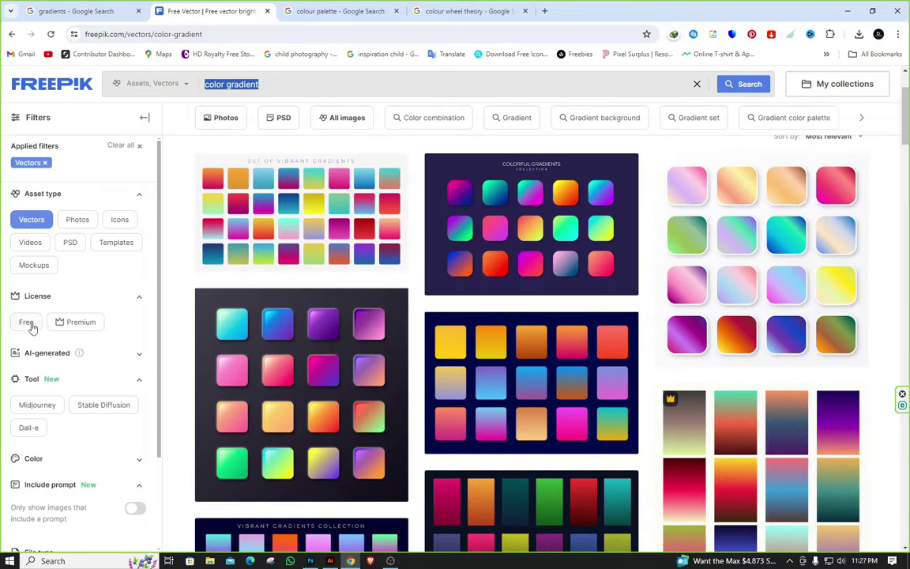
click(28, 323)
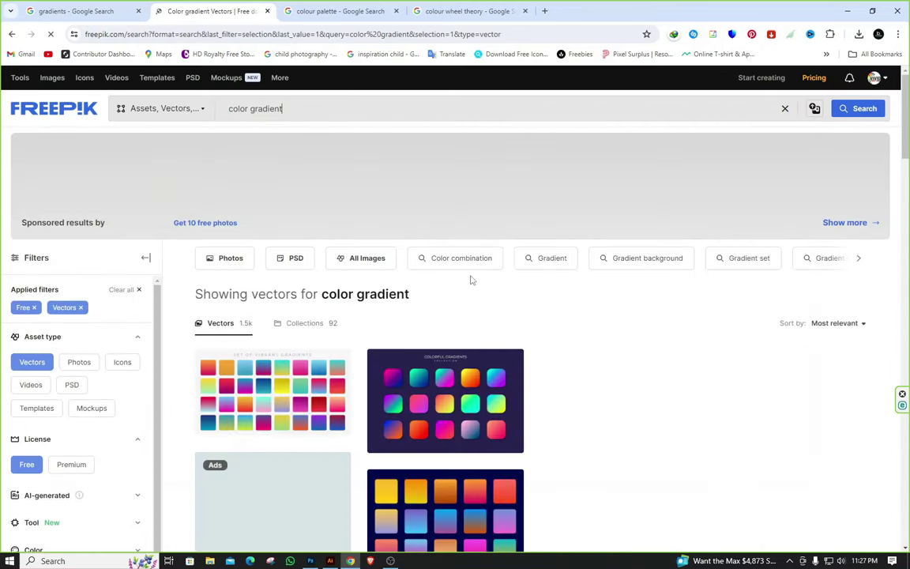
scroll(473, 281, down, 2)
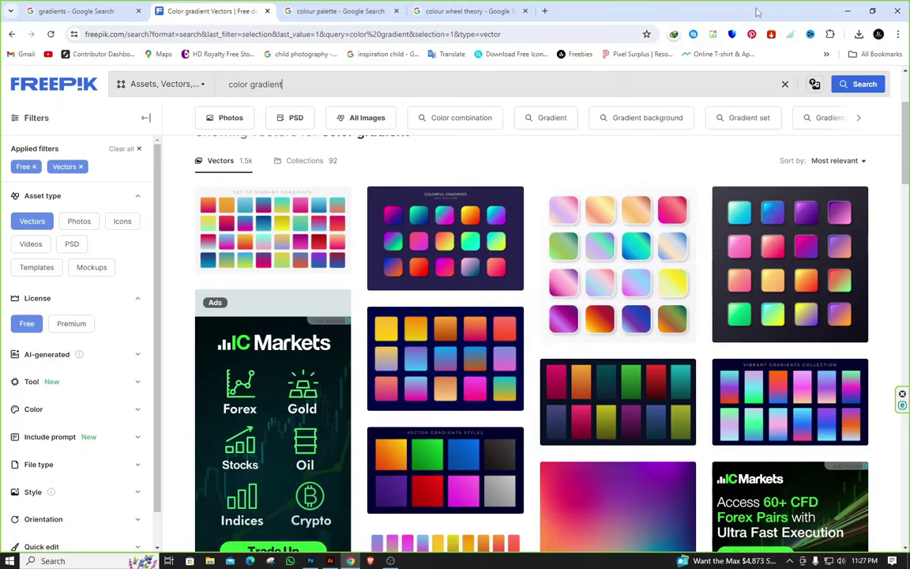
- Return to Illustrator and ungroup the set of vibrant gradients
key(alt+Tab)
click(111, 43)
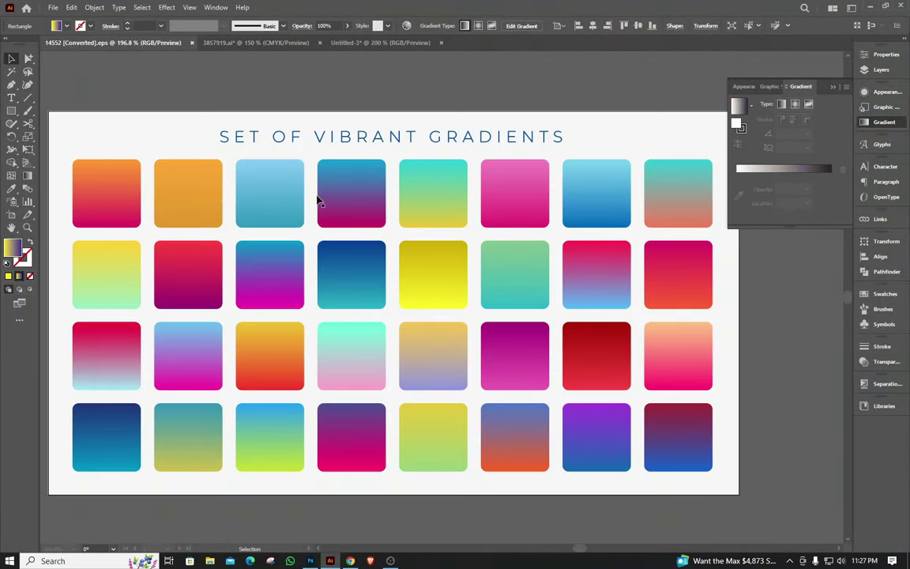
click(113, 173)
right_click(154, 153)
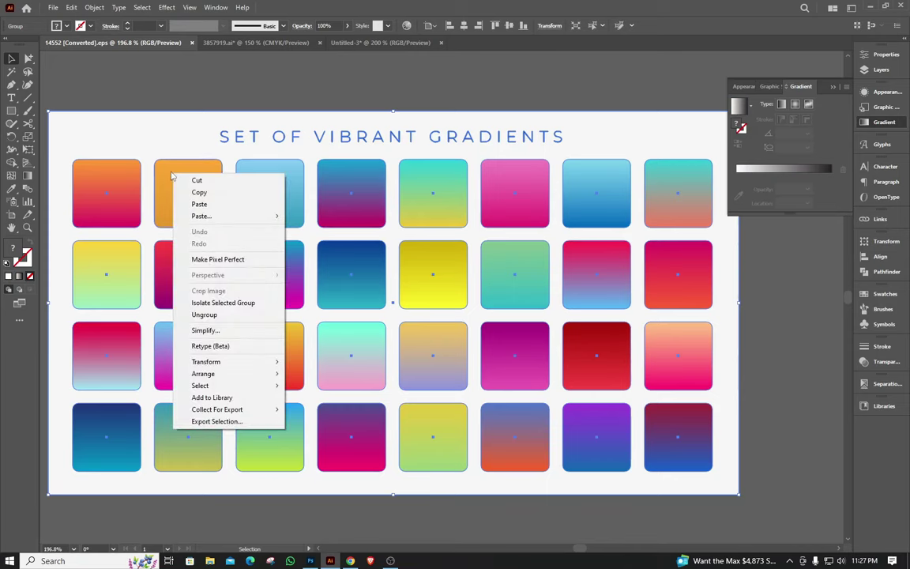
click(204, 314)
click(164, 91)
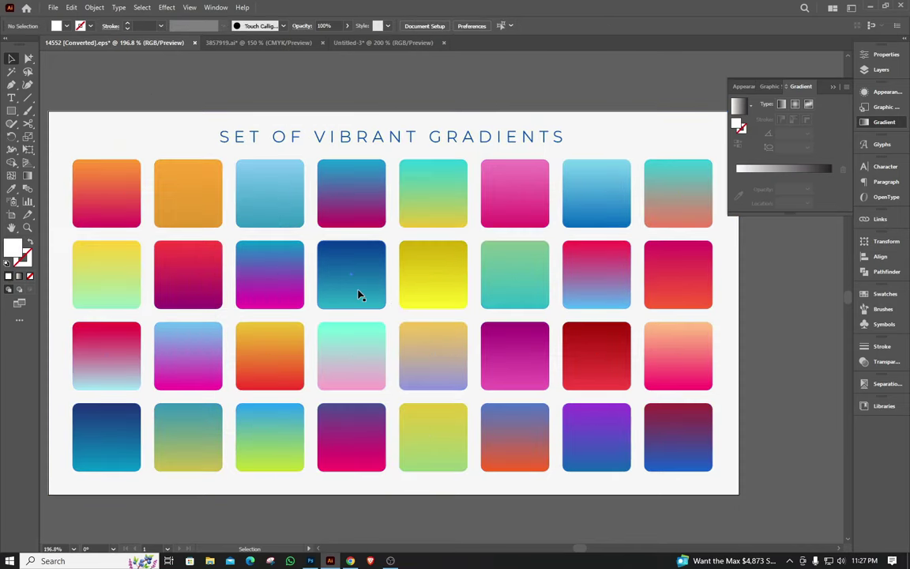
- Copy the orange-to-magenta swatch from the gradient set into the CMYK document, enlarge it and place it just left of the yellow-to-teal rectangle
click(87, 188)
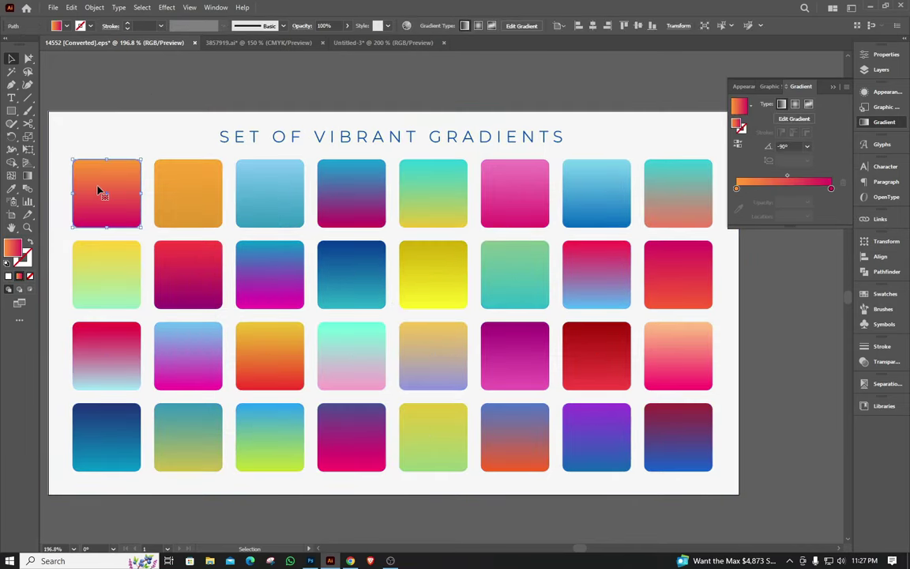
drag(116, 187, 740, 321)
click(540, 308)
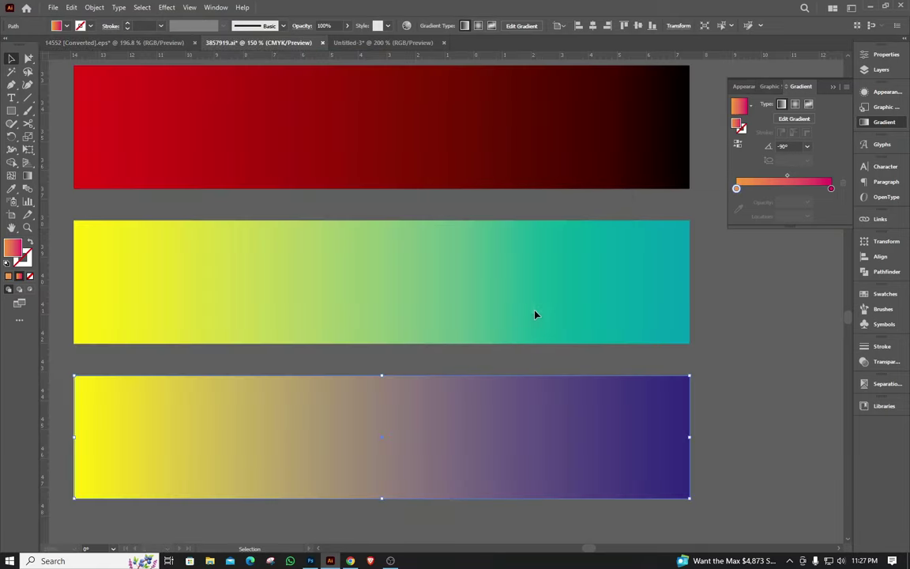
key(ctrl+minus)
drag(669, 279, 707, 234)
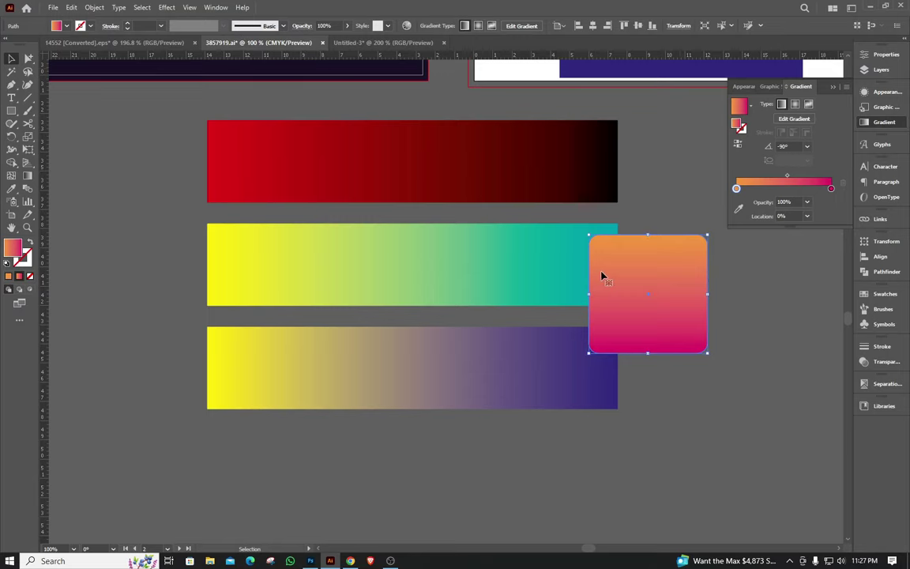
drag(601, 274, 146, 227)
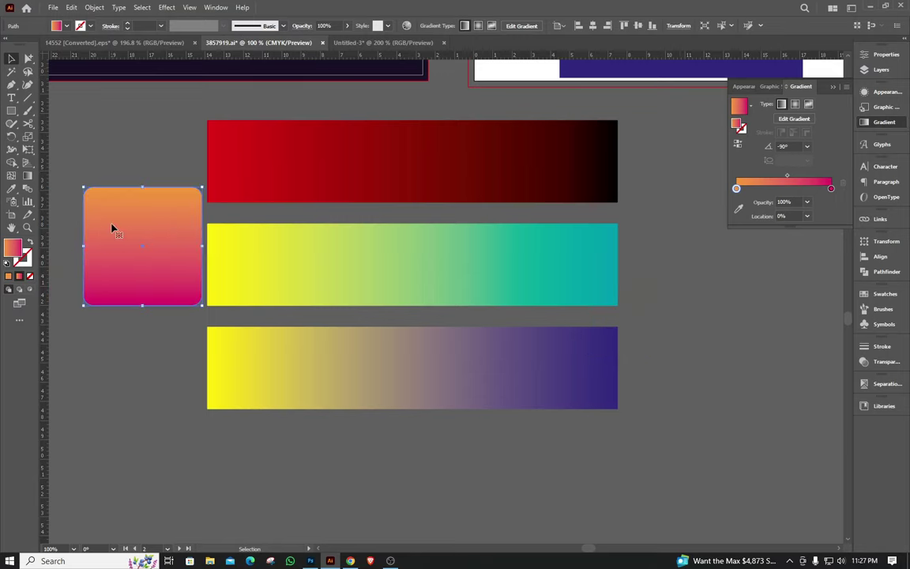
- Compare the colours of the original orange-to-magenta swatch in the RGB document with those of its copy in the CMYK document
click(101, 41)
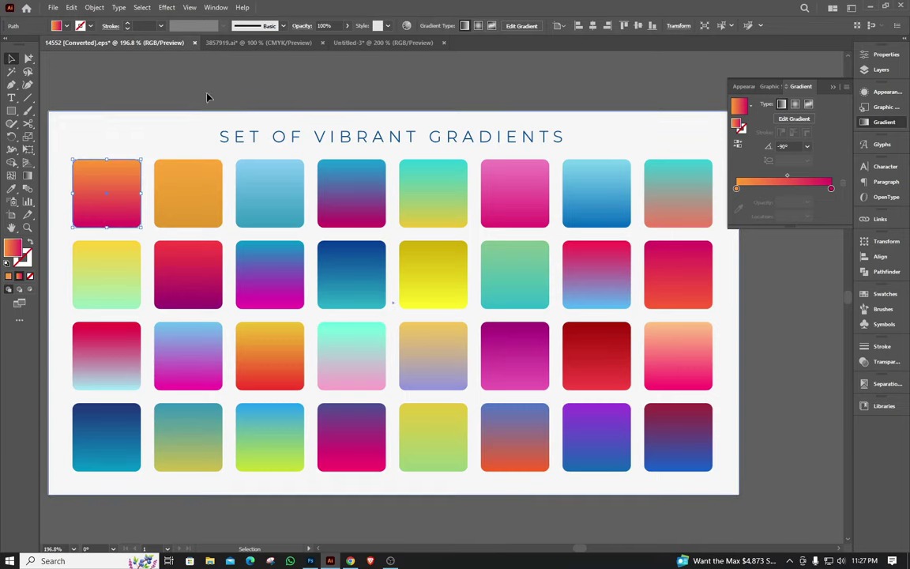
scroll(79, 154, up, 5)
scroll(81, 151, down, 5)
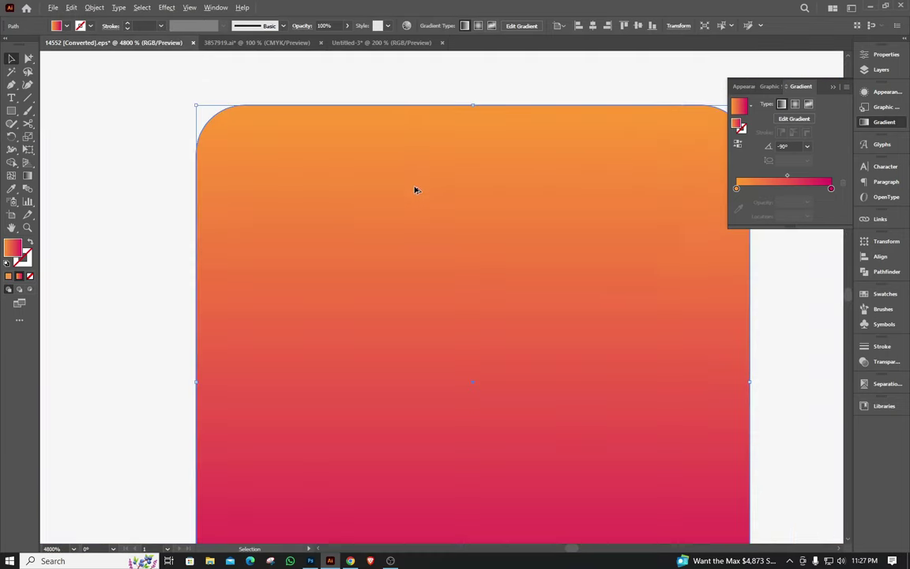
click(267, 44)
scroll(122, 225, up, 5)
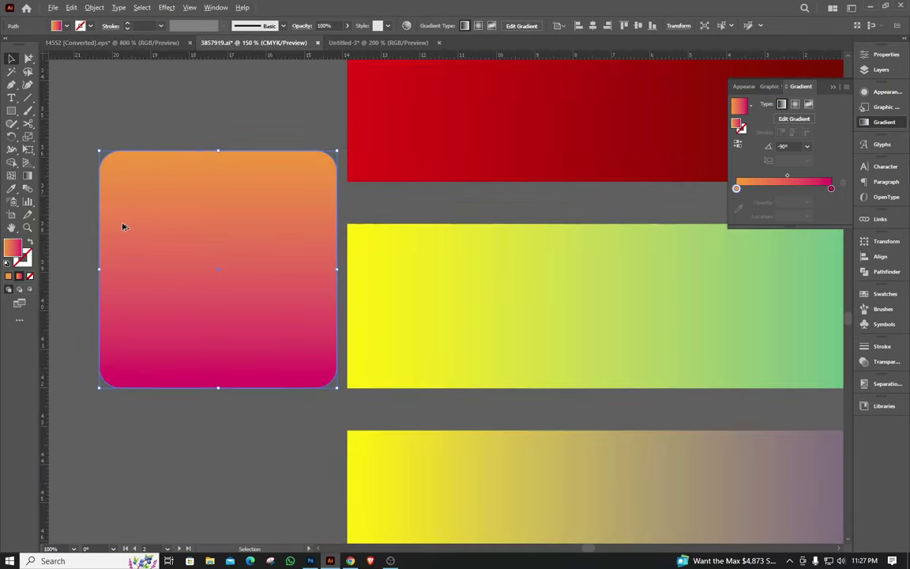
scroll(167, 228, down, 2)
click(134, 44)
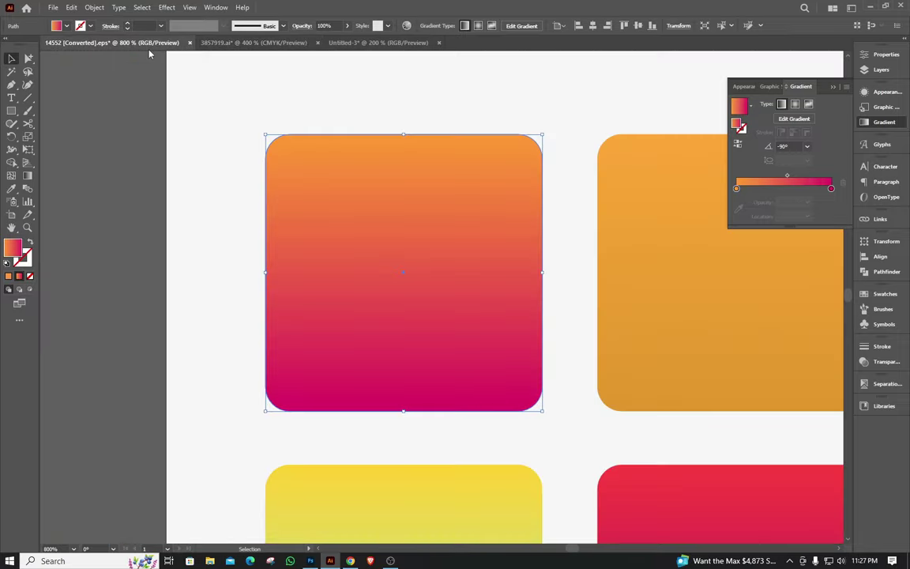
click(233, 45)
scroll(244, 268, down, 4)
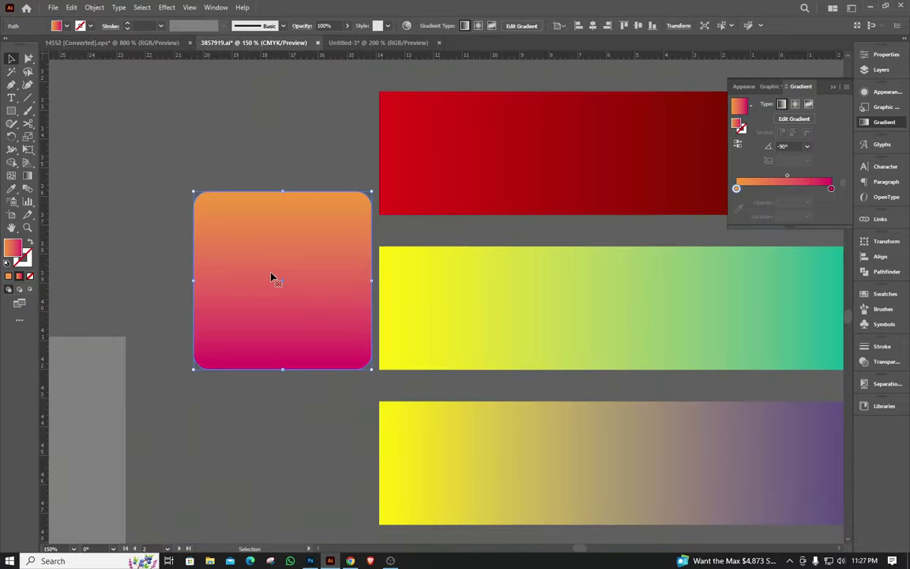
scroll(167, 229, down, 1)
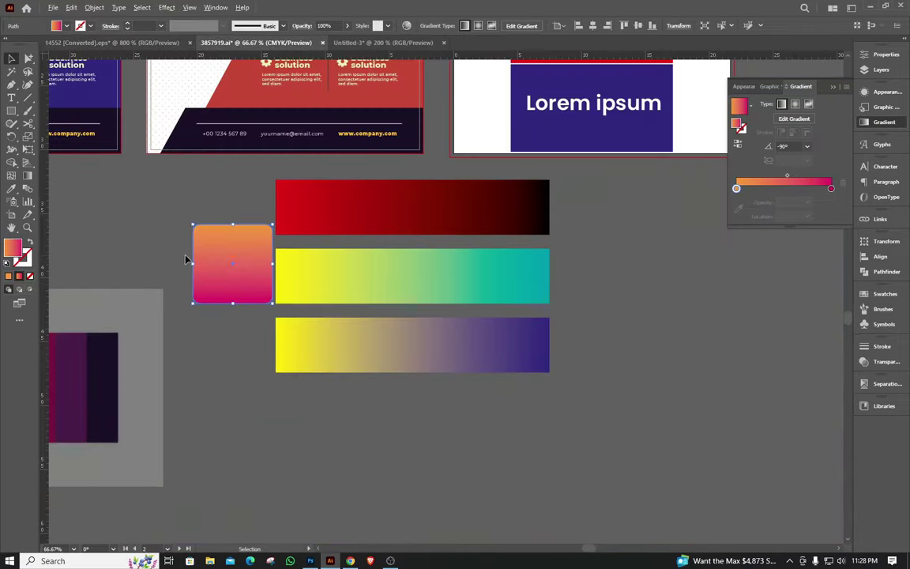
scroll(338, 221, up, 1)
scroll(238, 323, down, 1)
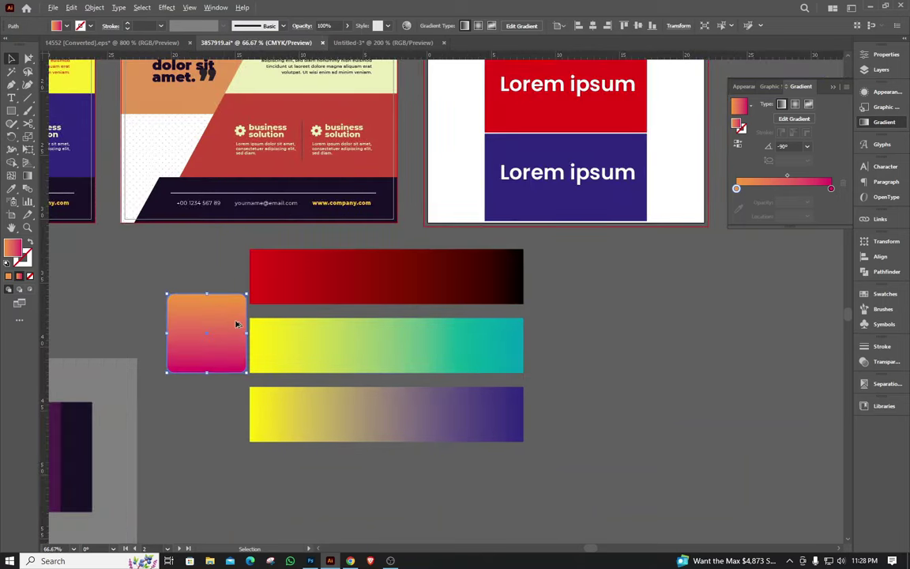
scroll(331, 285, up, 2)
scroll(211, 310, down, 2)
scroll(211, 310, up, 1)
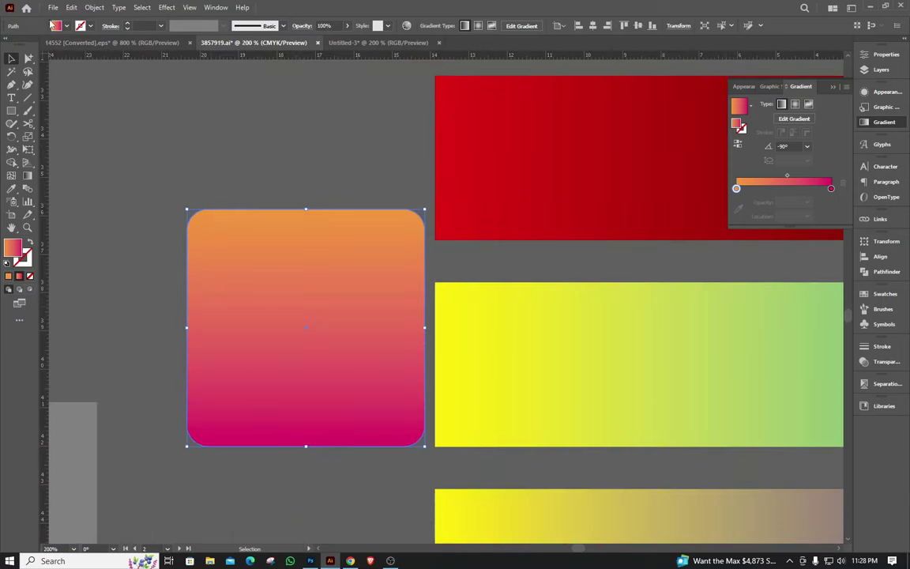
- Draw a rectangle about 5.4 by 3.3 cm just above the orange-to-magenta swatch in the CMYK document
click(201, 132)
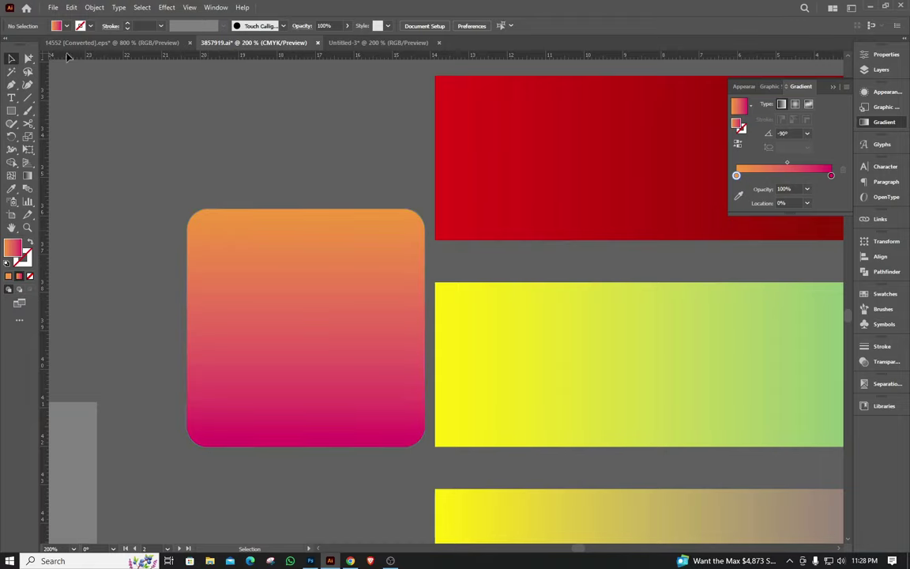
click(111, 42)
click(253, 41)
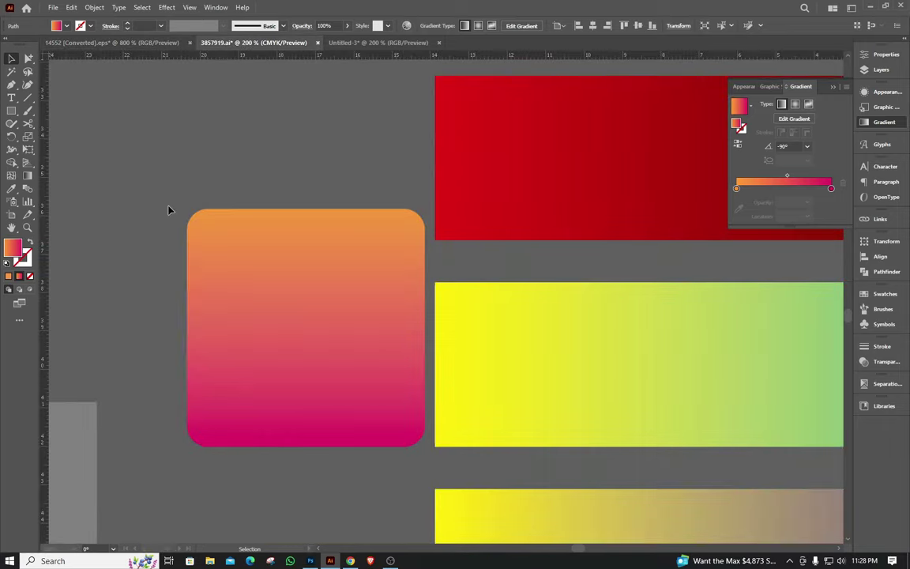
scroll(167, 209, down, 1)
key(m)
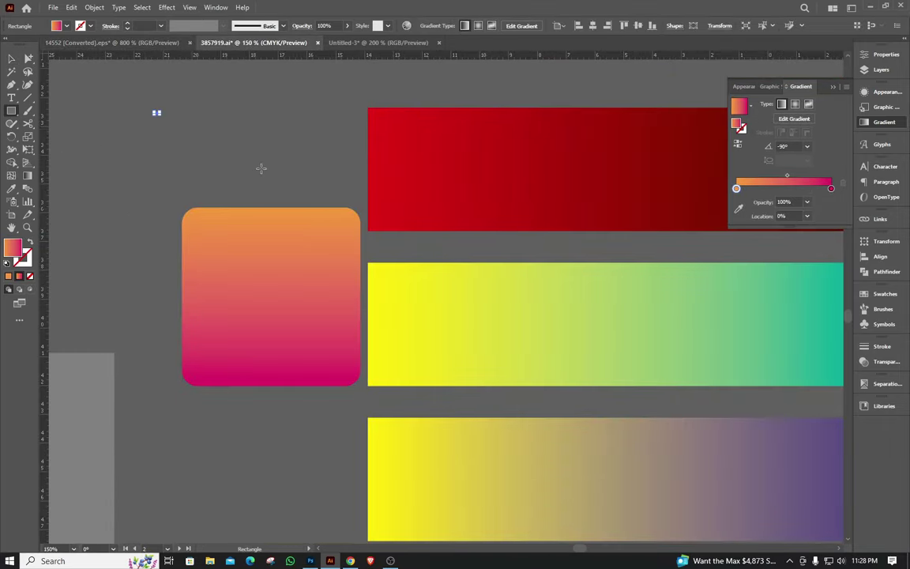
drag(122, 112, 279, 205)
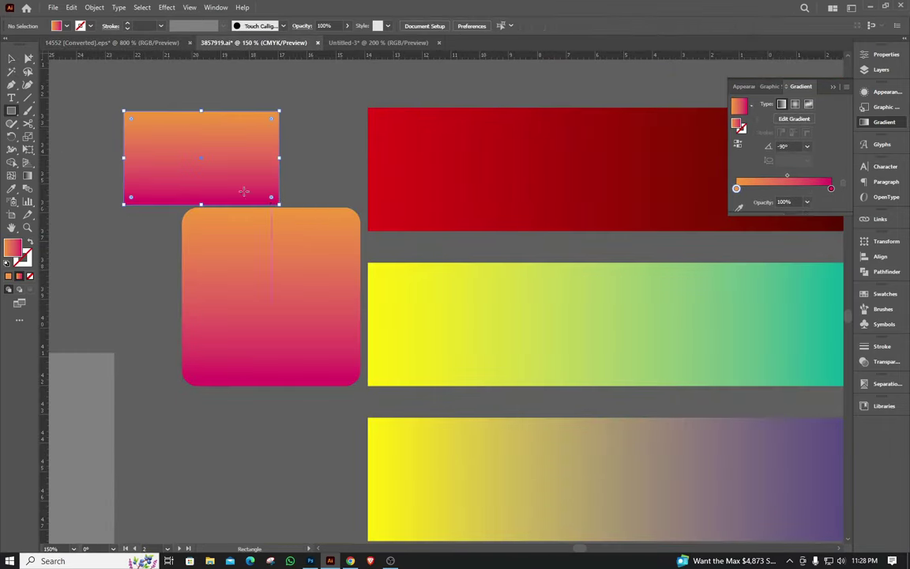
scroll(183, 132, up, 2)
- Fill the new rectangle with pure cyan, using CMYK values C 100, M 0, Y 0, K 0
click(61, 25)
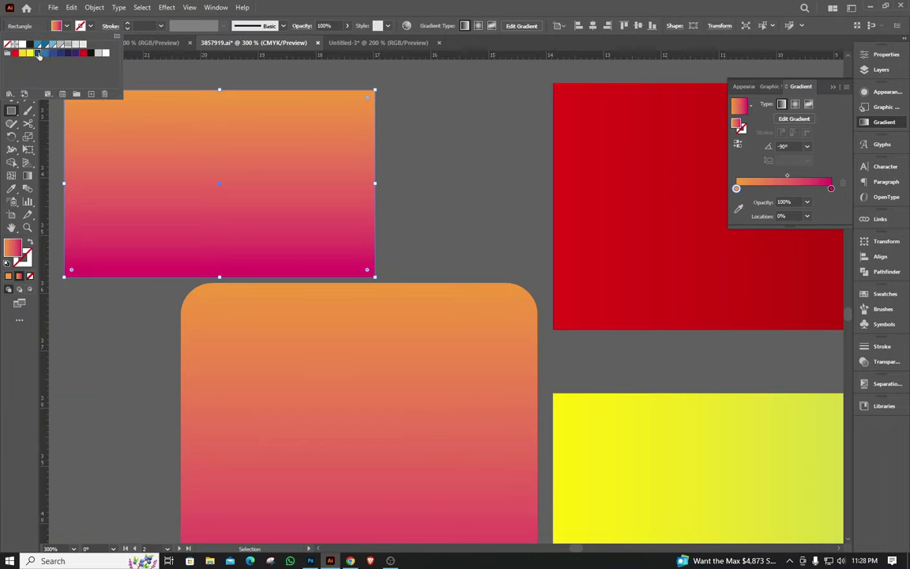
click(38, 54)
shift+click(56, 26)
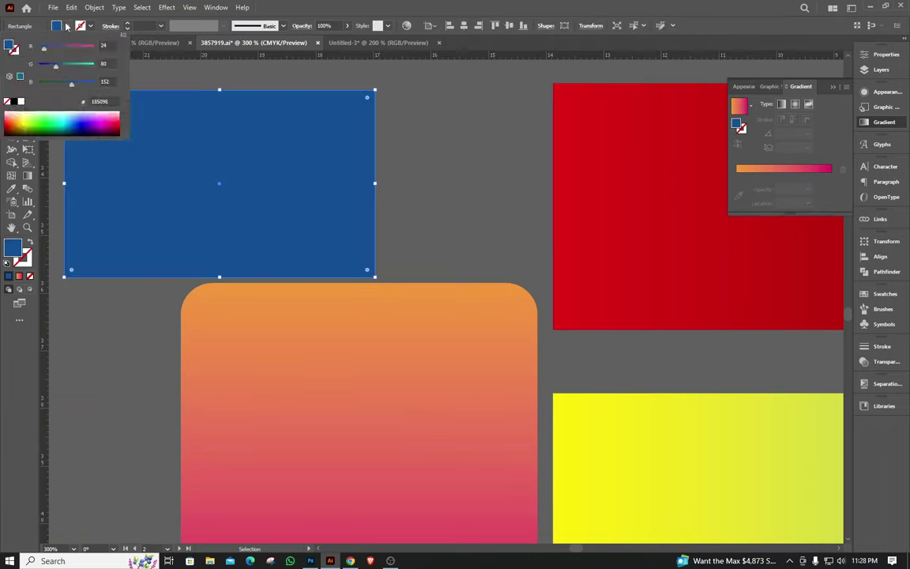
click(123, 35)
click(178, 74)
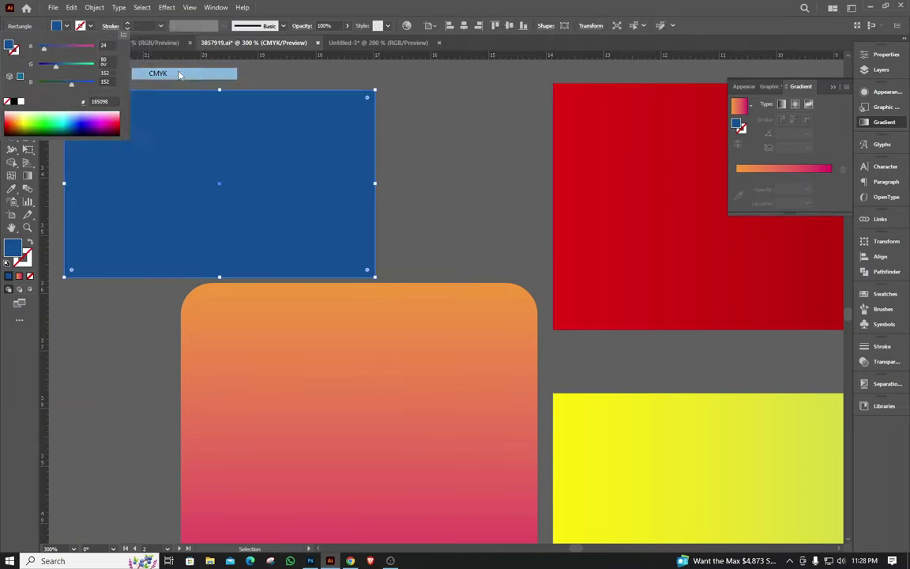
drag(89, 48, 110, 46)
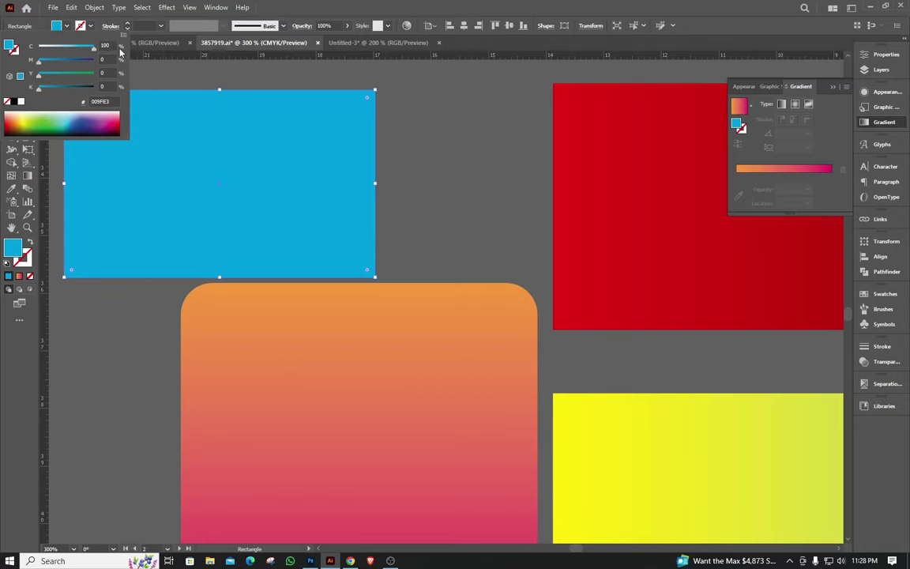
click(112, 45)
click(315, 78)
- In the Untitled-3 document, draw a square left of the orange-to-blue rectangle and fill it blue with magenta lowered to 12%
click(345, 42)
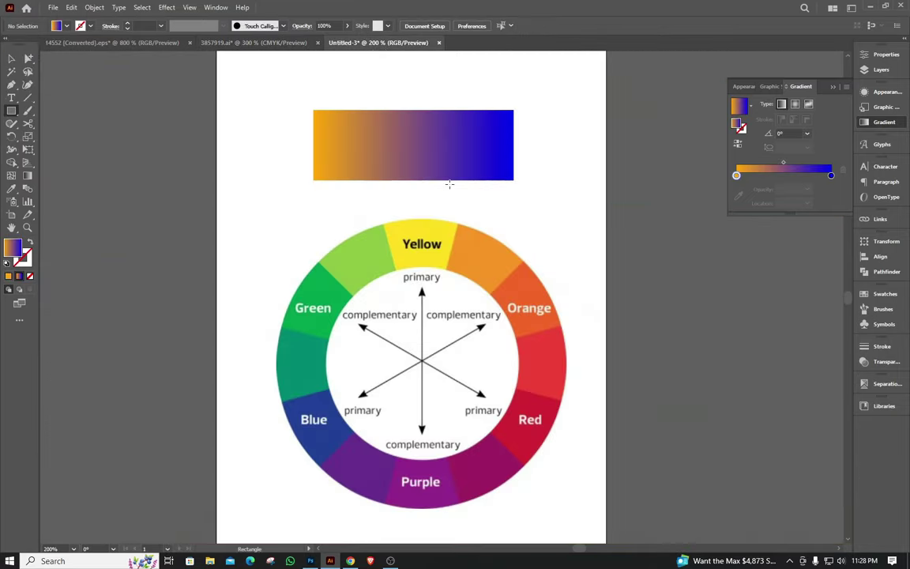
drag(134, 110, 238, 214)
click(66, 27)
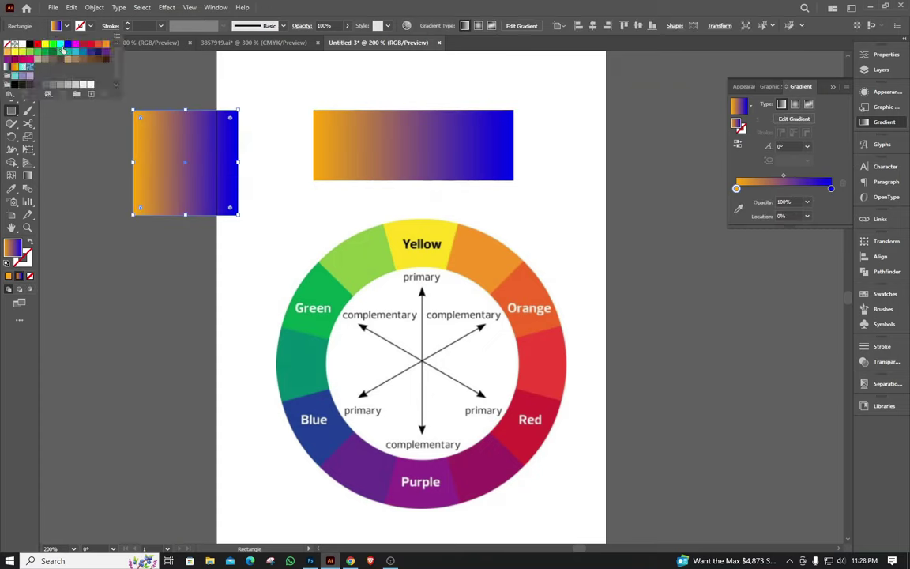
click(67, 45)
shift+click(56, 26)
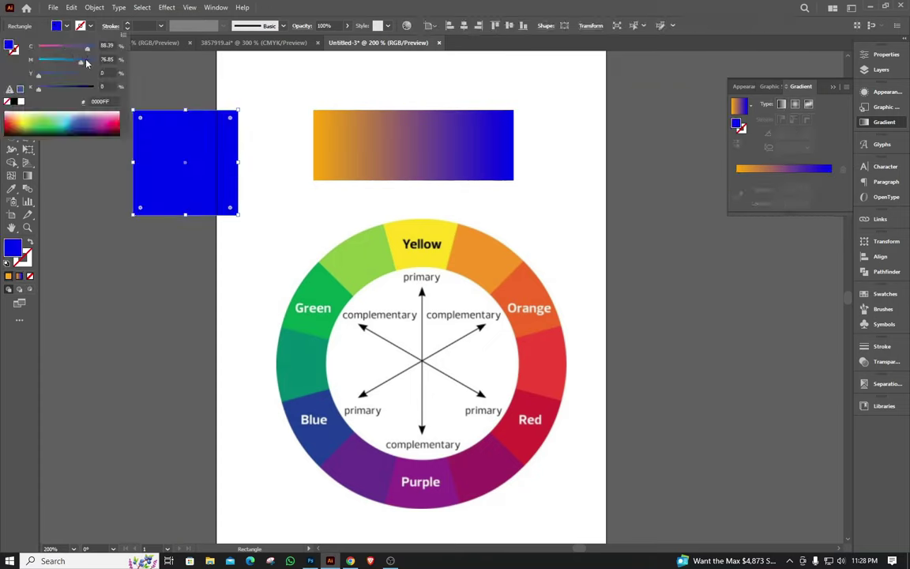
drag(87, 63, 44, 63)
- Switch the square's colour sliders to RGB and set its fill to R 0, G 0, B 100
click(123, 35)
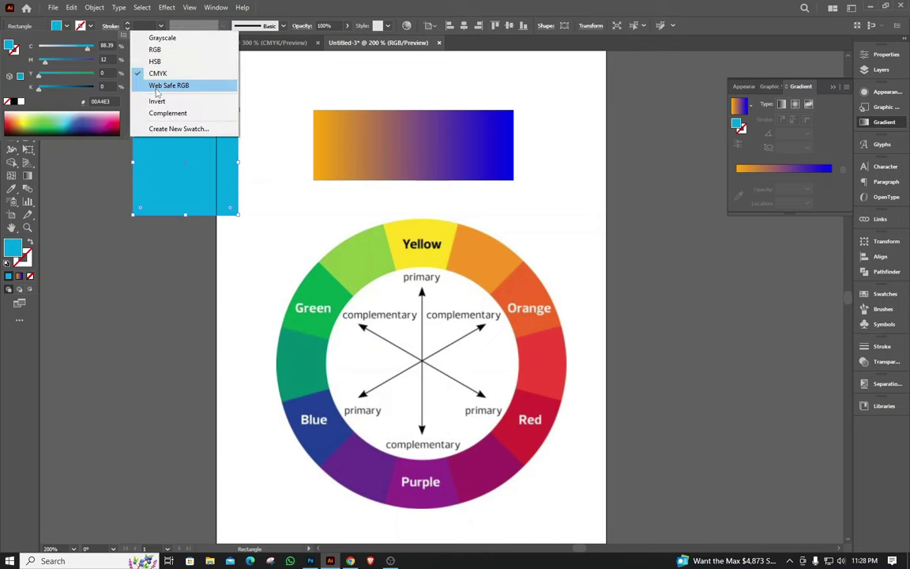
click(155, 50)
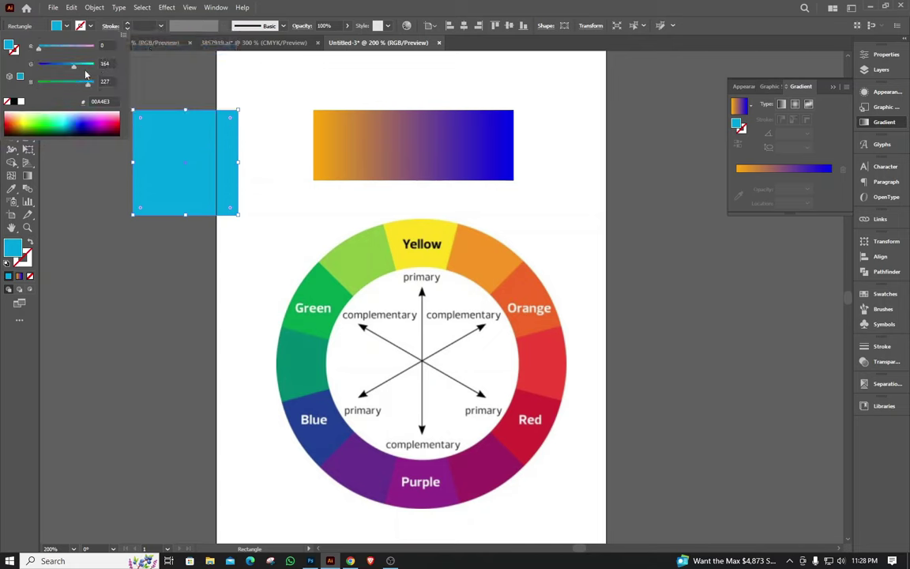
drag(73, 65, 34, 65)
drag(87, 84, 126, 87)
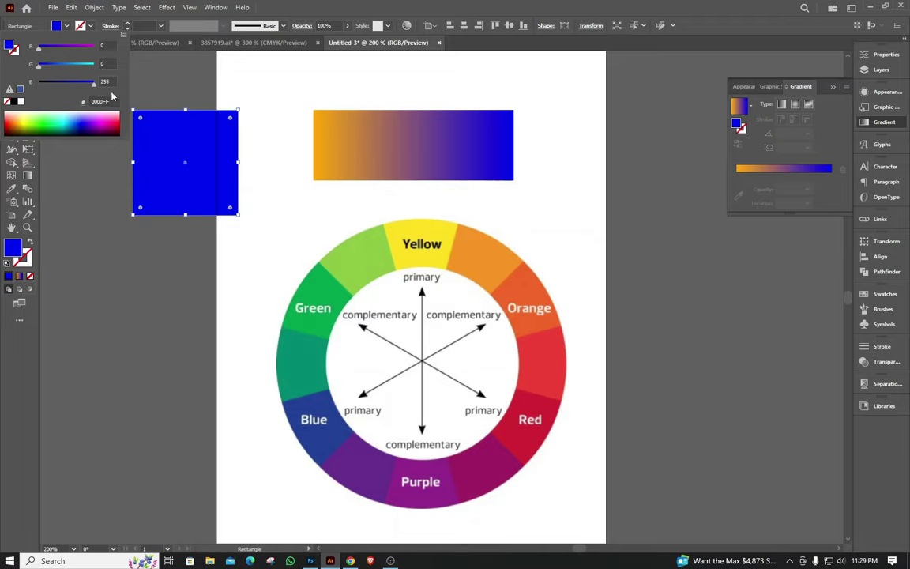
mouse_move(109, 79)
mouse_down()
mouse_move(52, 71)
mouse_move(95, 89)
mouse_up()
text(100)
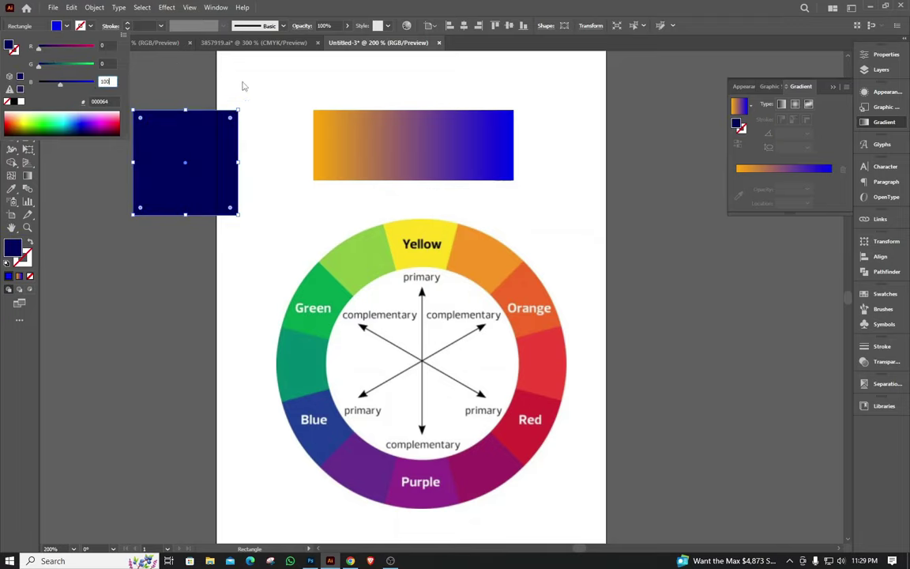
- Compare the original orange-to-magenta swatch in the RGB gradient set with its copy and the gradient rectangles in the CMYK document
click(138, 43)
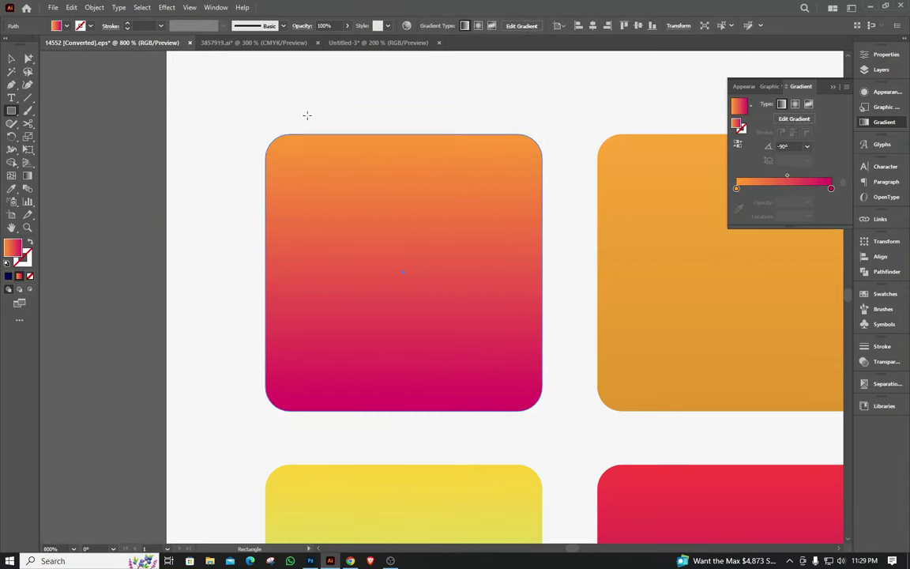
click(12, 59)
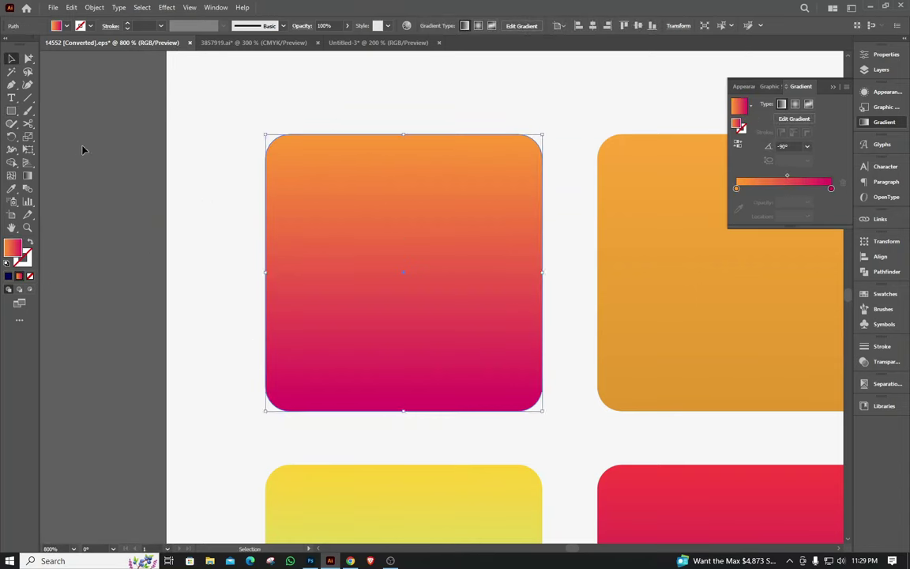
click(83, 150)
click(328, 189)
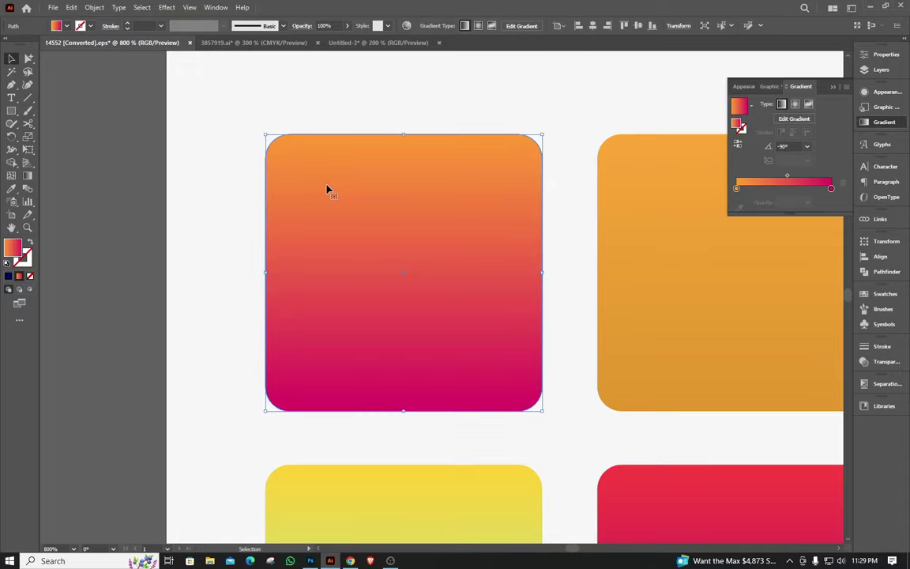
scroll(232, 186, down, 1)
click(249, 43)
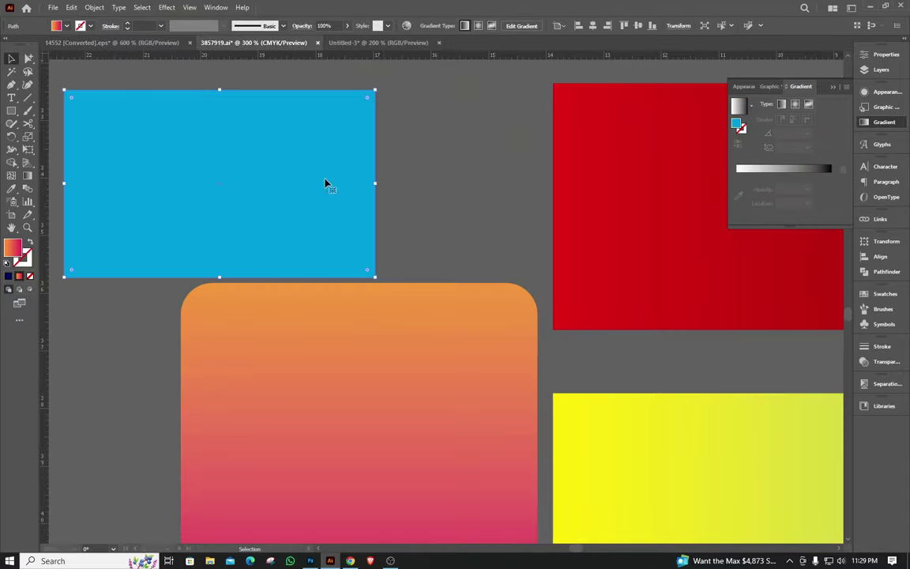
scroll(235, 224, down, 4)
scroll(508, 271, up, 2)
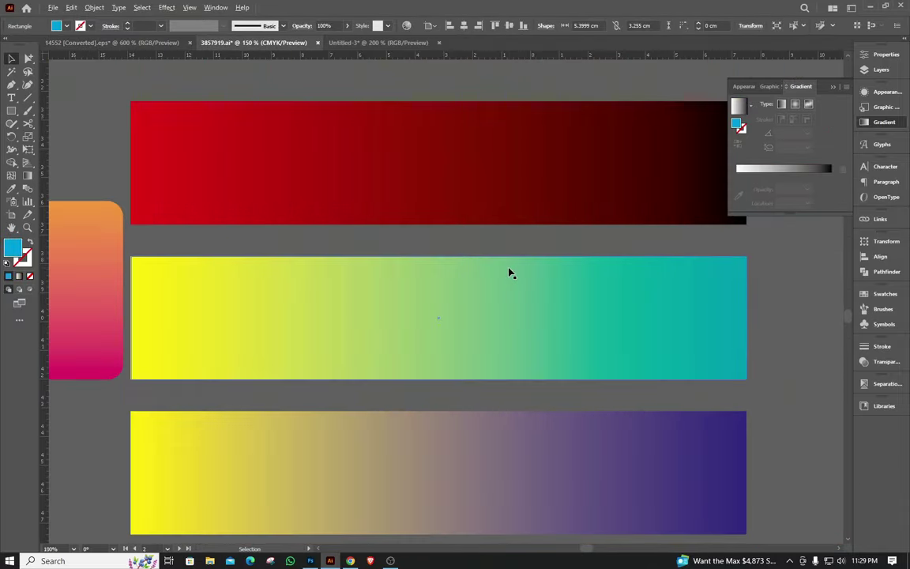
scroll(390, 312, down, 3)
scroll(385, 340, up, 2)
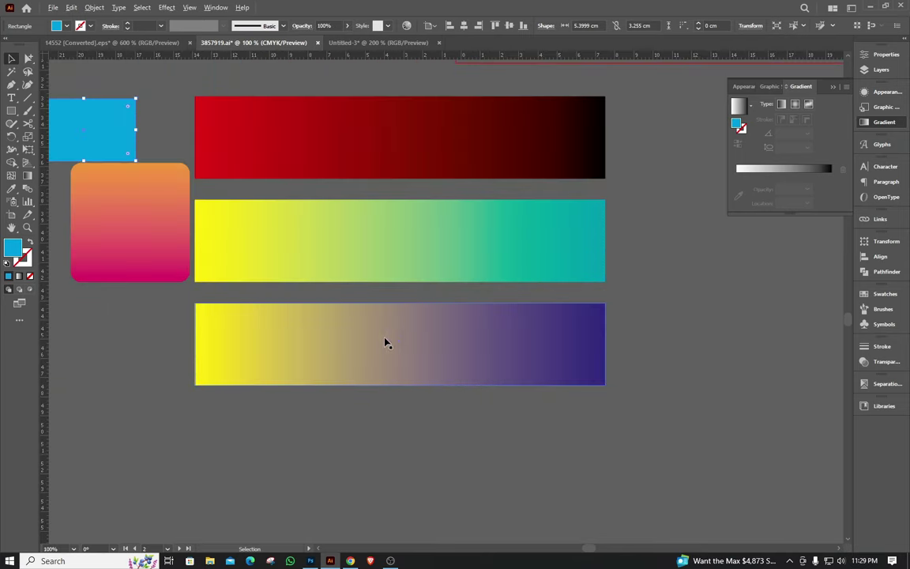
click(436, 234)
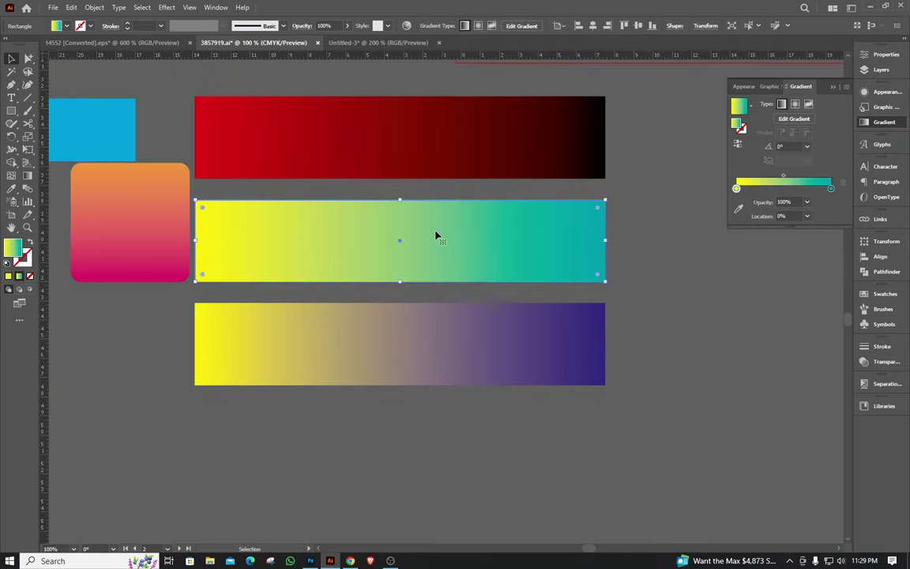
click(152, 209)
scroll(94, 202, up, 3)
scroll(93, 201, down, 1)
scroll(338, 172, up, 1)
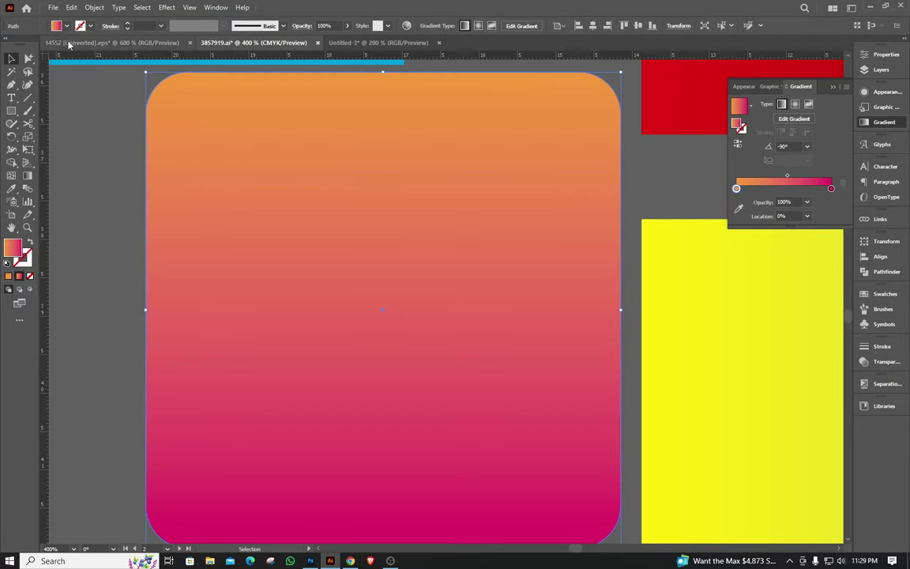
- Copy the orange-to-magenta swatch from the gradient set into the Untitled-3 document, beside the colour wheel
click(114, 43)
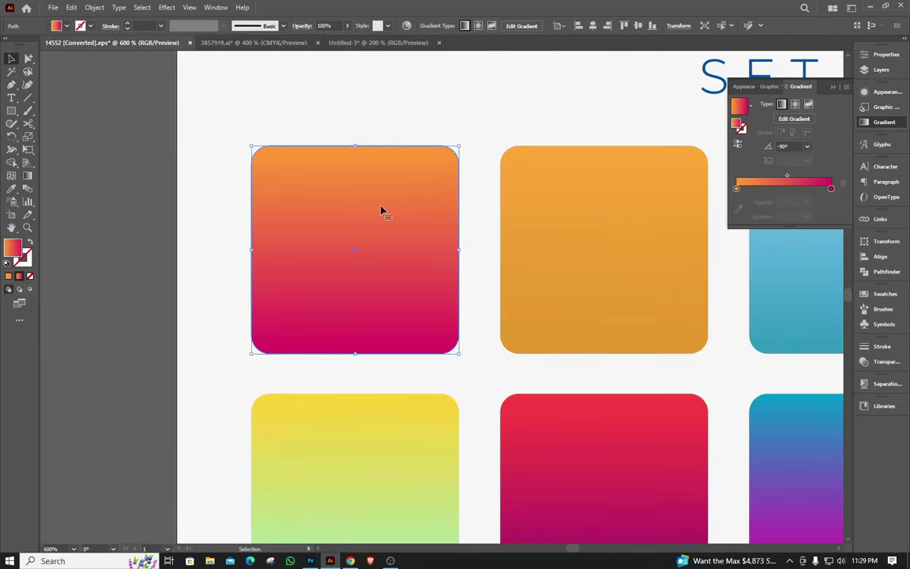
drag(382, 210, 713, 141)
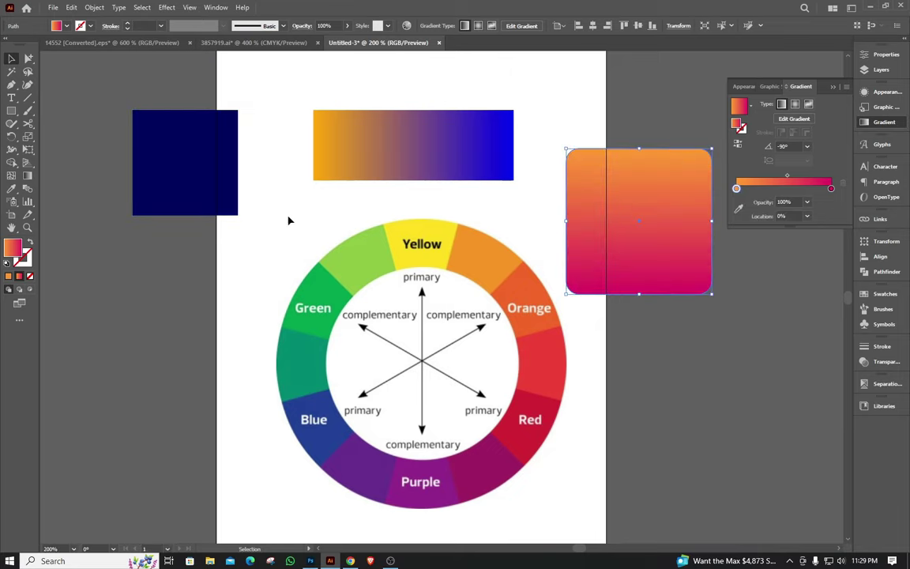
scroll(244, 219, down, 2)
scroll(473, 213, up, 2)
drag(378, 231, 483, 206)
- Move the colour wheel down to the page's lower left edge and place the orange-to-magenta swatch on the page
click(223, 227)
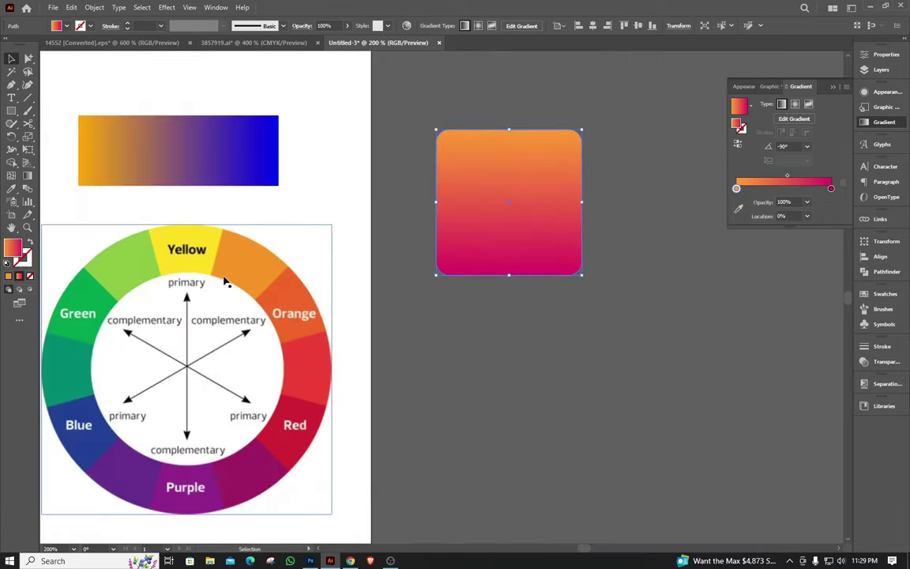
scroll(291, 276, down, 2)
drag(251, 300, 136, 416)
scroll(205, 291, up, 1)
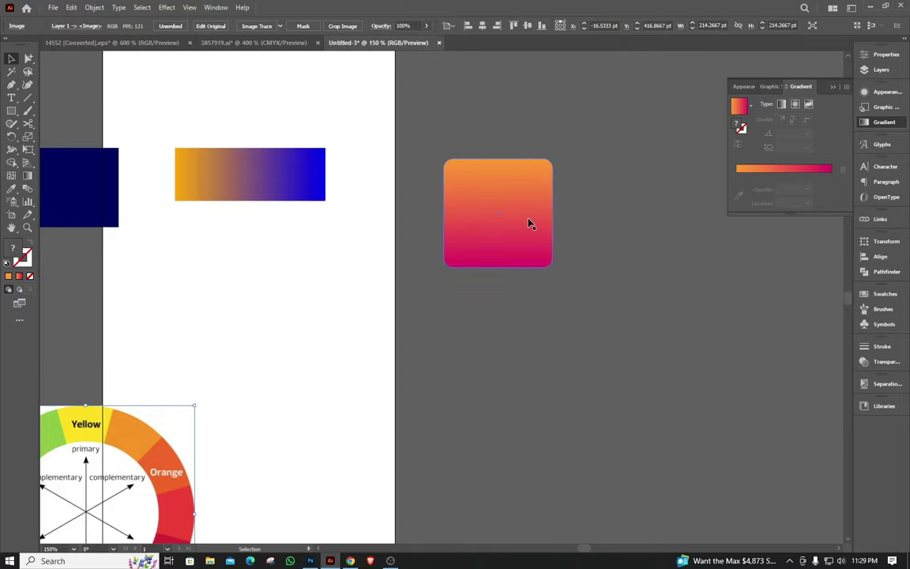
drag(530, 224, 316, 237)
click(594, 308)
- In the CMYK document, move the orange-to-magenta swatch from beside the gradient rectangles to the empty canvas above the posters
scroll(438, 286, down, 5)
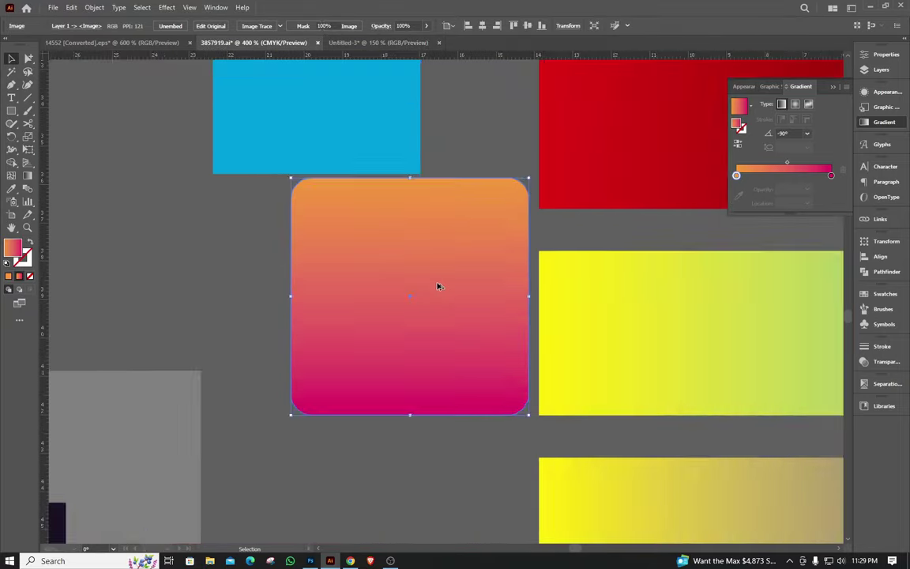
scroll(423, 280, down, 4)
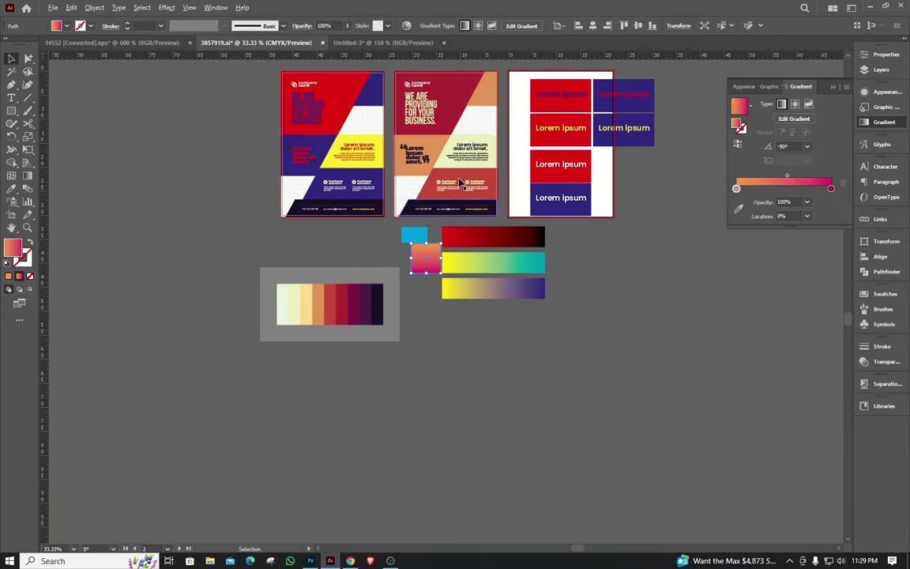
scroll(427, 406, up, 3)
drag(379, 457, 278, 173)
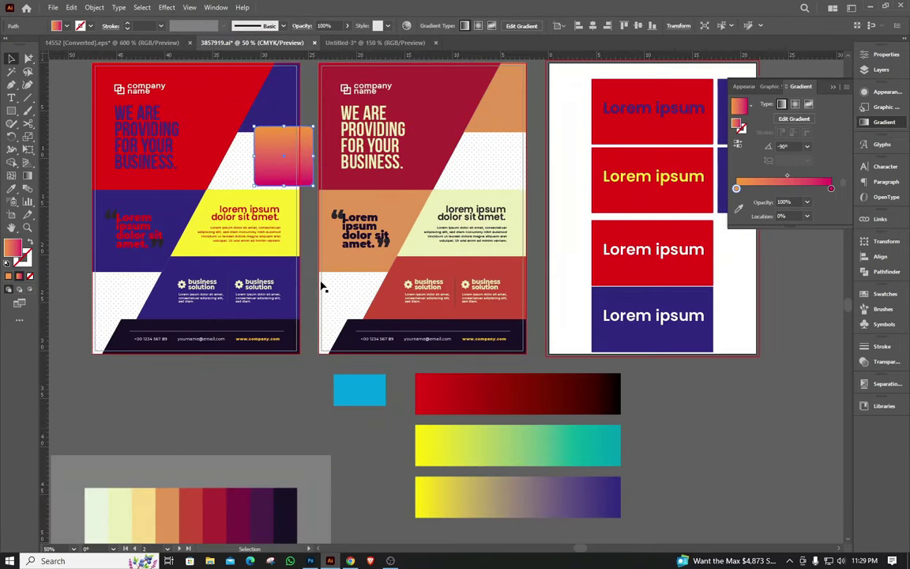
scroll(278, 173, down, 3)
scroll(282, 270, up, 1)
drag(282, 269, 319, 156)
scroll(319, 157, up, 3)
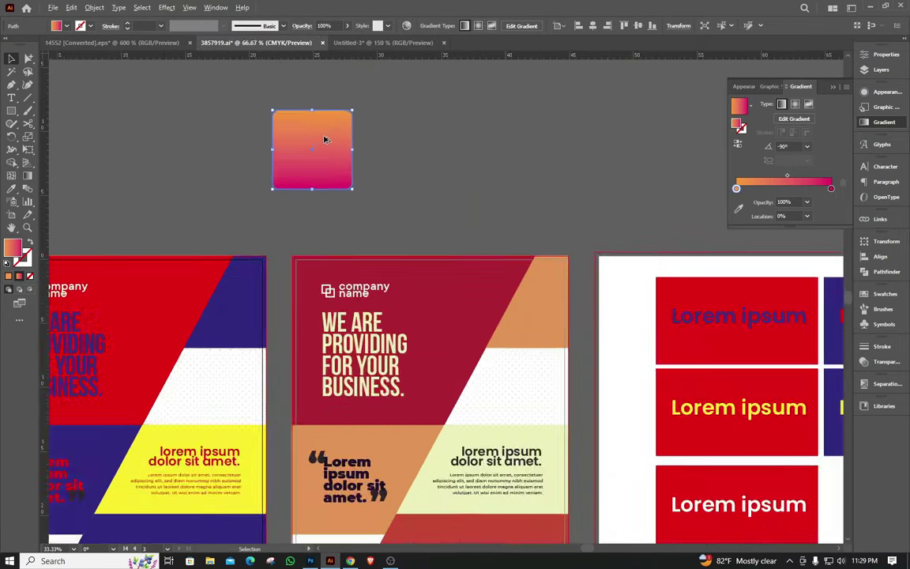
scroll(198, 94, up, 2)
- Save the orange-to-magenta gradient of the square above the posters as a swatch named New Gradient Swatch
click(68, 26)
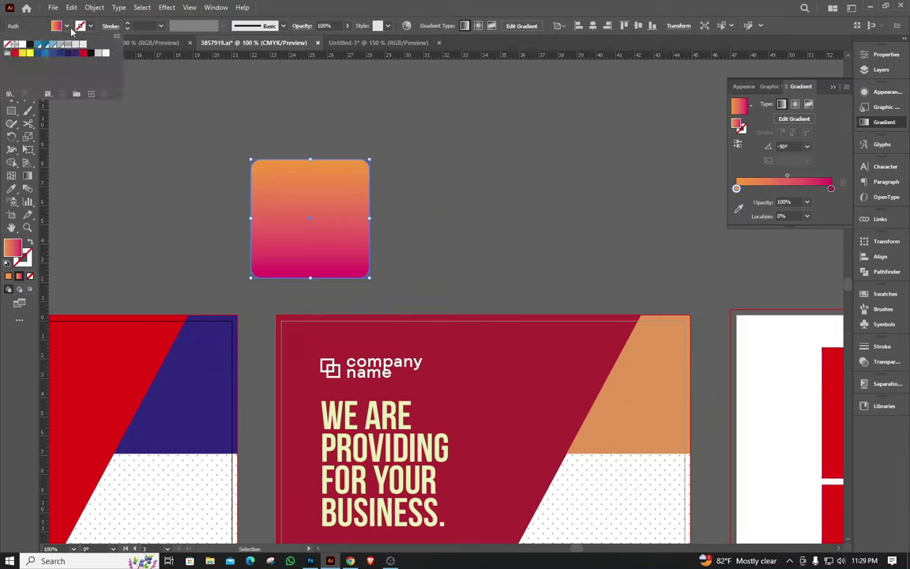
click(402, 193)
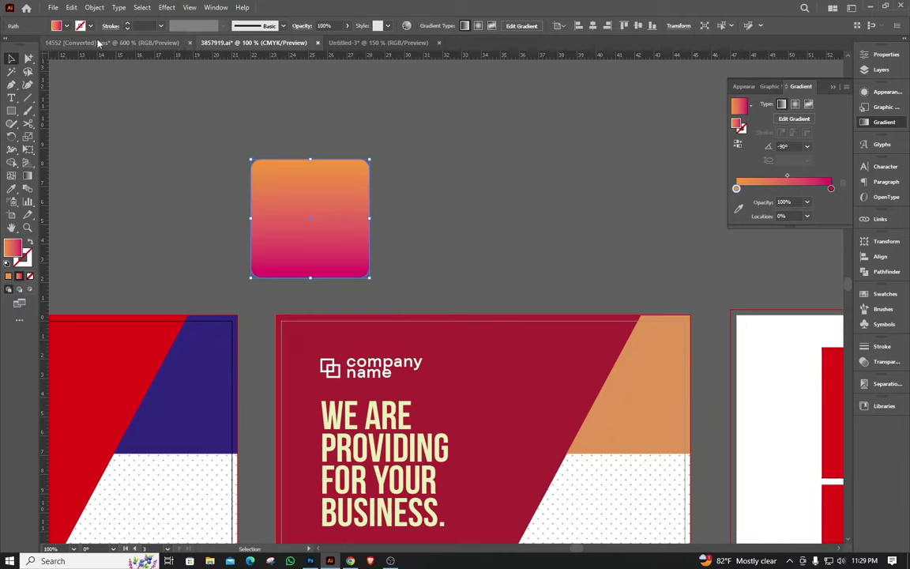
click(67, 27)
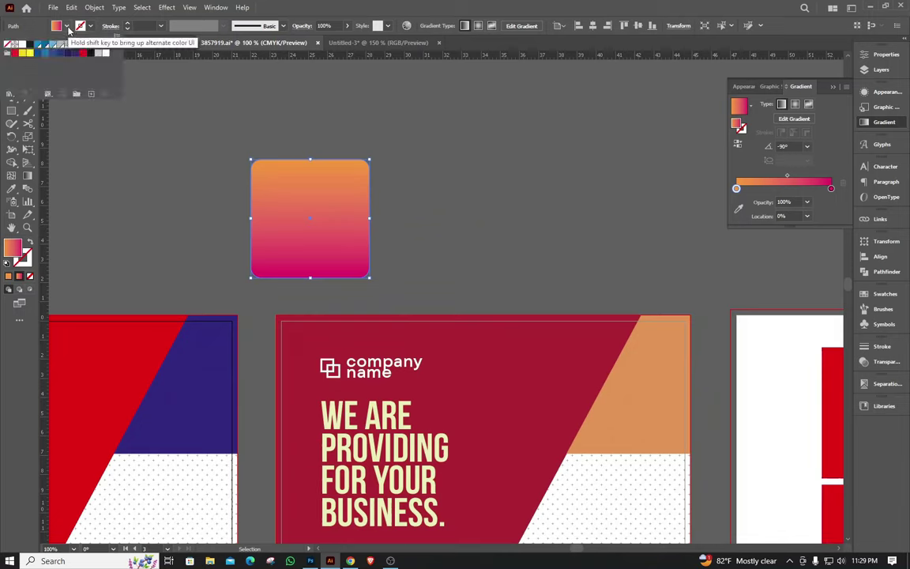
click(90, 95)
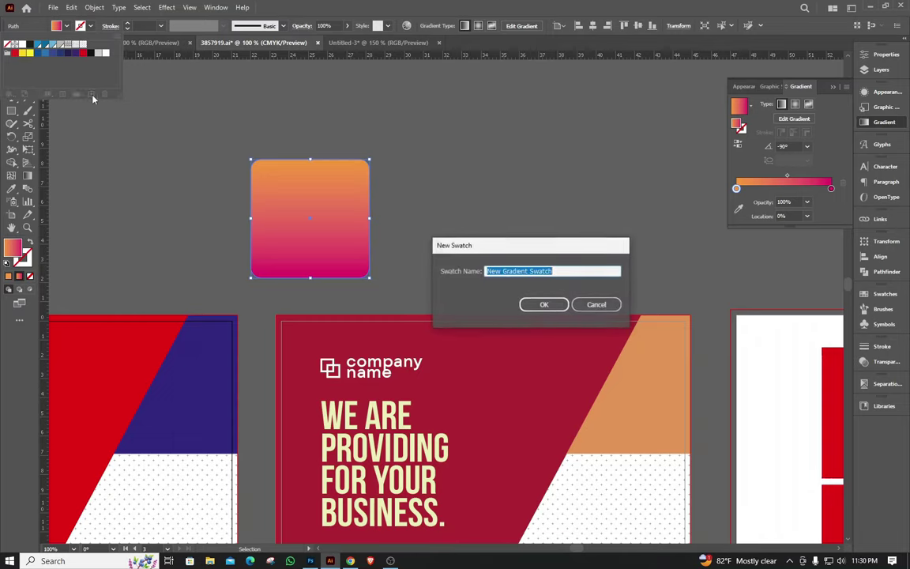
click(544, 305)
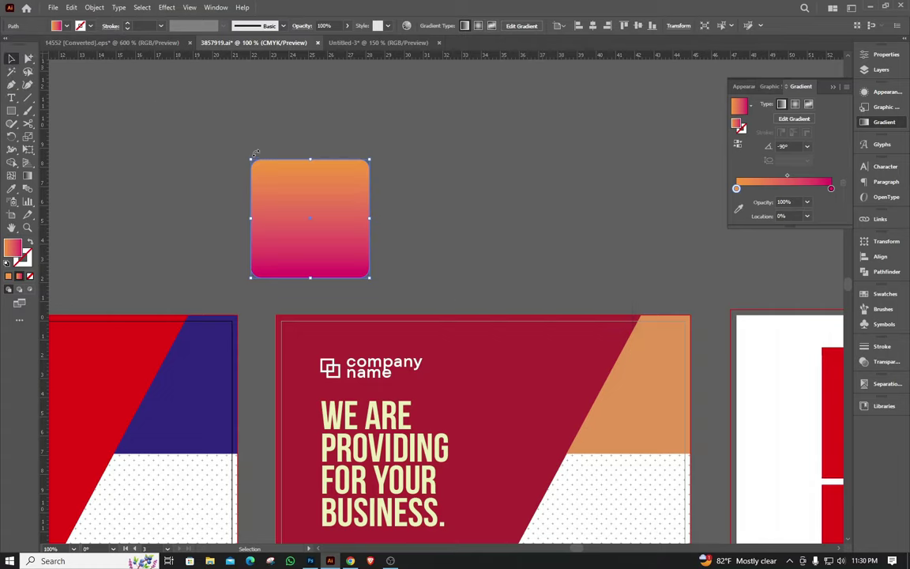
- Fill the orange upper-right corner shape of the middle poster with the saved orange-to-magenta gradient swatch
click(489, 292)
click(650, 384)
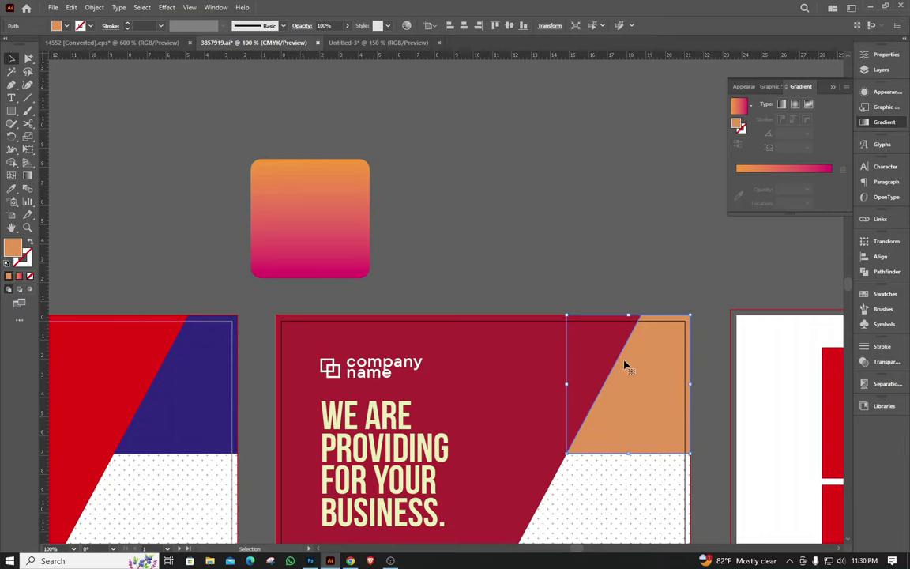
click(60, 25)
click(90, 45)
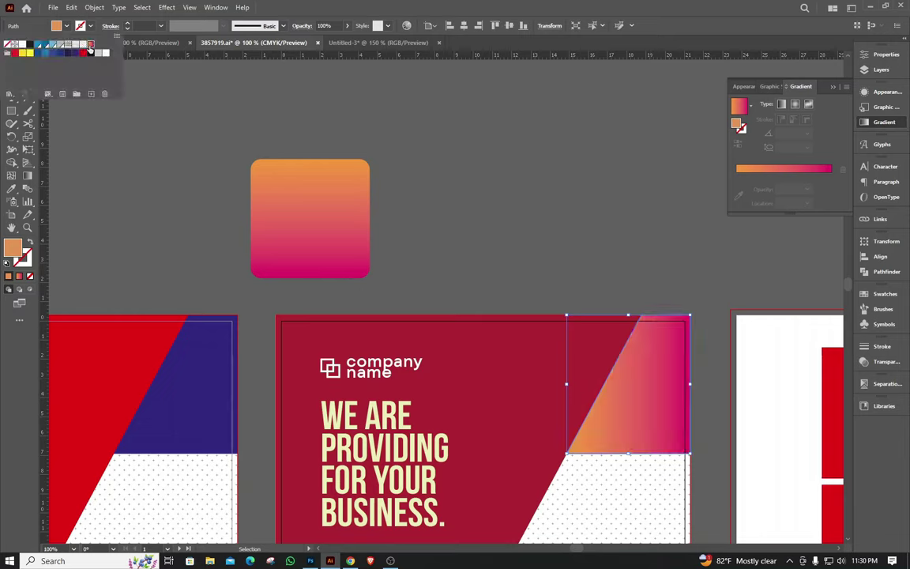
- Try the saved gradient swatch on the middle poster's large crimson headline panel, and undo that fill
click(450, 362)
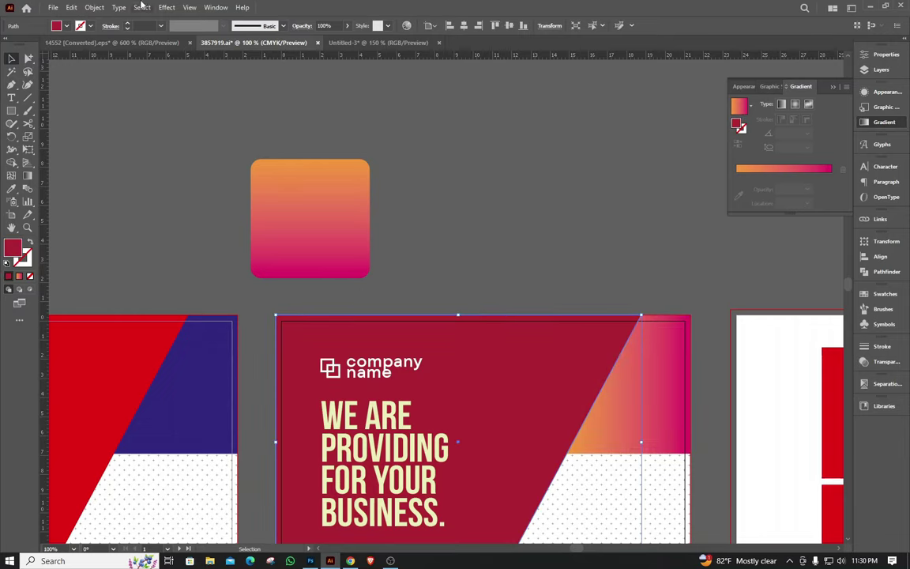
click(60, 26)
click(81, 47)
scroll(471, 175, down, 1)
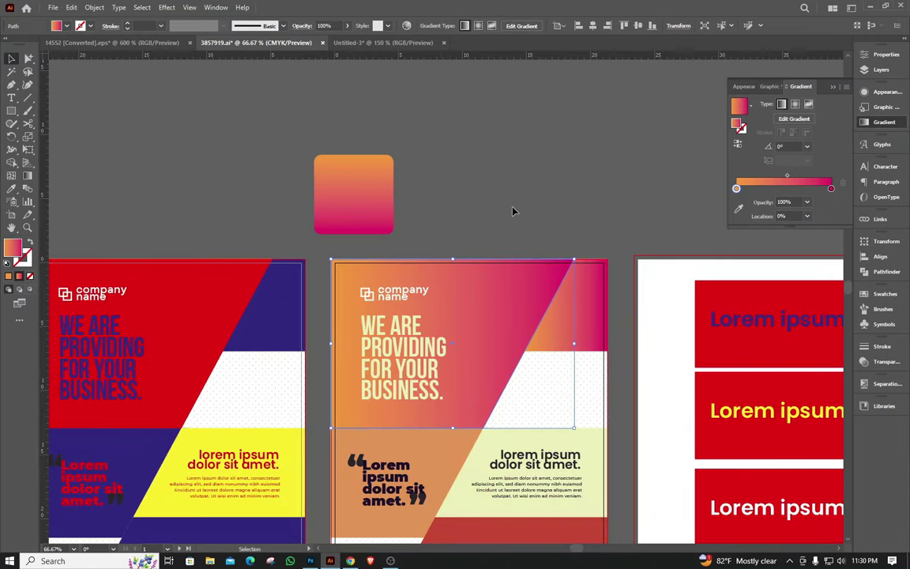
click(512, 211)
scroll(517, 327, up, 1)
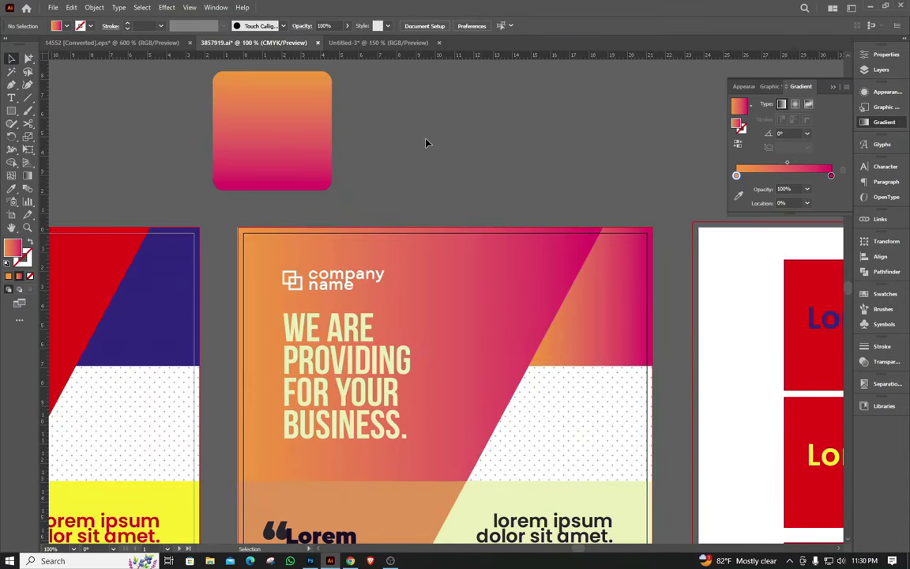
key(ctrl+z)
click(546, 157)
- Sample the gradient square with the Eyedropper to fill the middle poster's crimson headline panel with its orange-to-magenta gradient
click(508, 288)
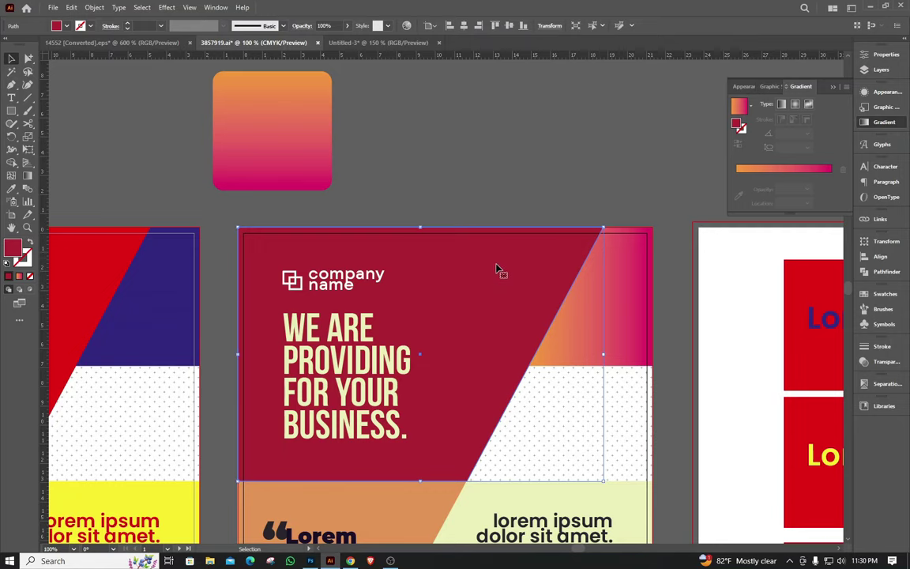
click(11, 188)
click(245, 109)
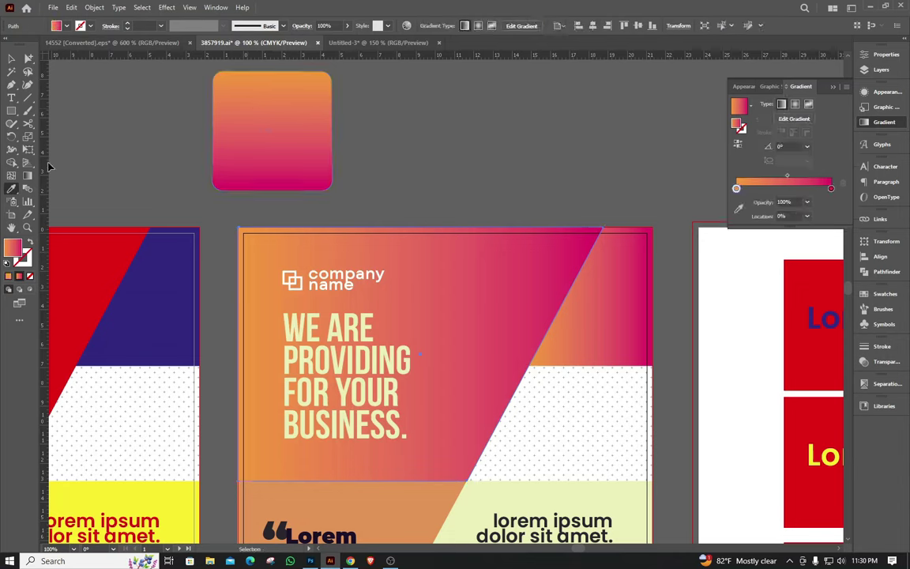
click(12, 59)
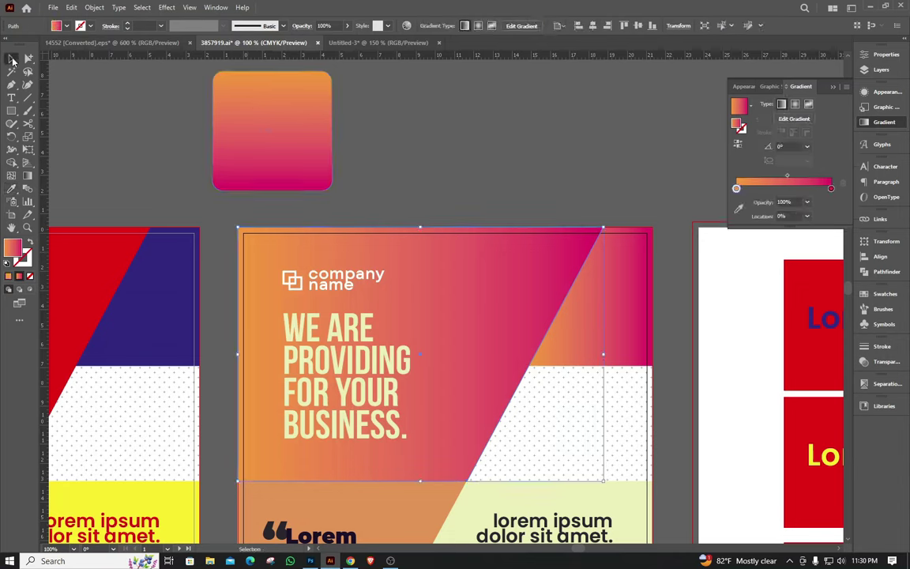
- Try the preset angles 60° and 120° on the headline panel's gradient
click(806, 146)
click(816, 216)
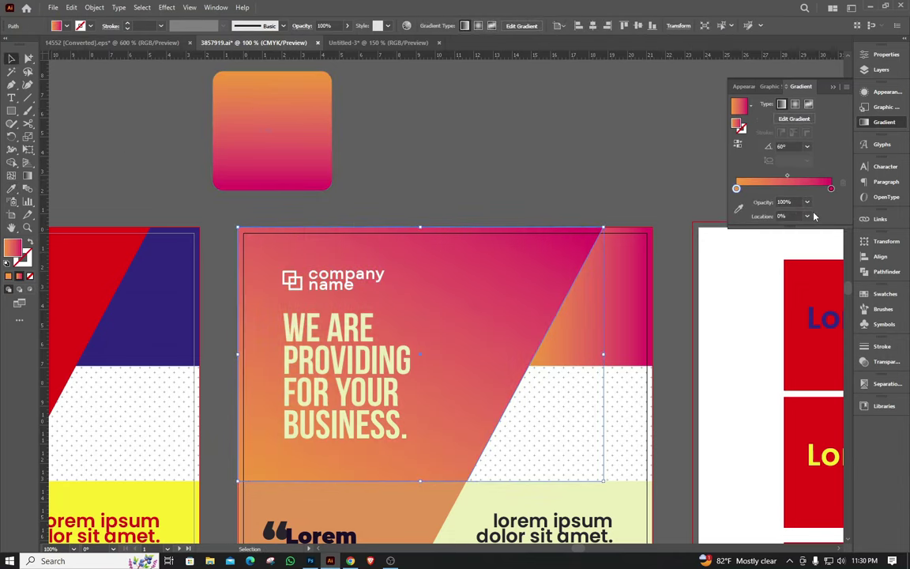
click(806, 146)
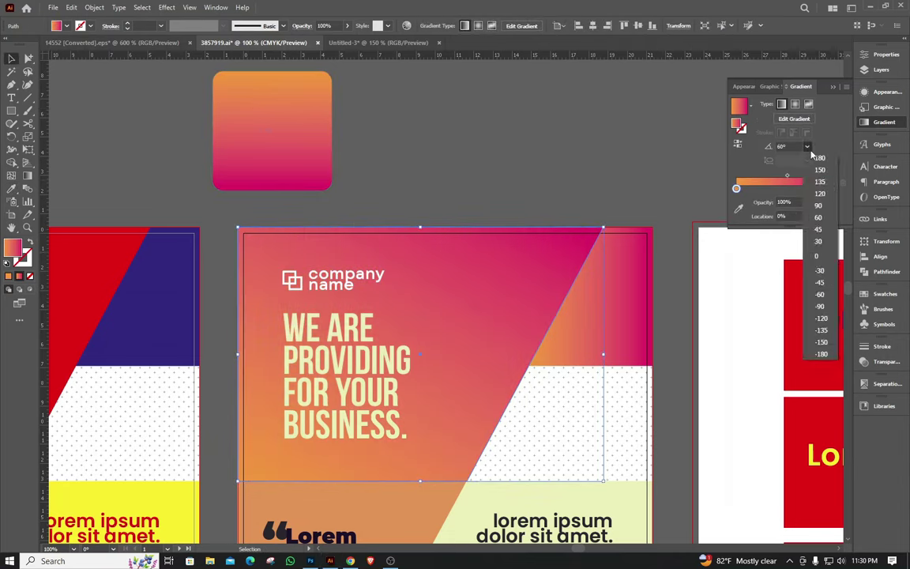
click(823, 192)
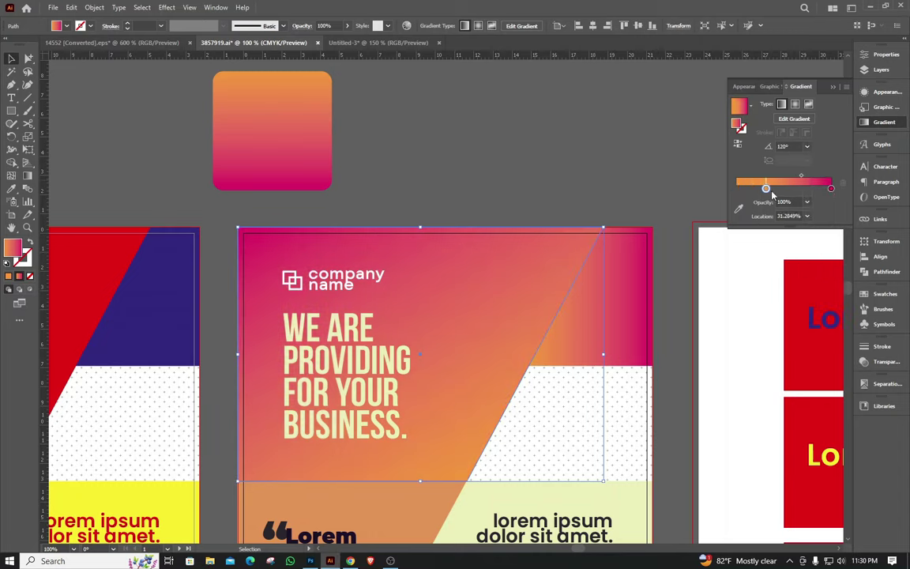
- Redraw the headline panel's gradient diagonally at about -40° with the Gradient tool, from orange at the upper left to magenta
click(29, 176)
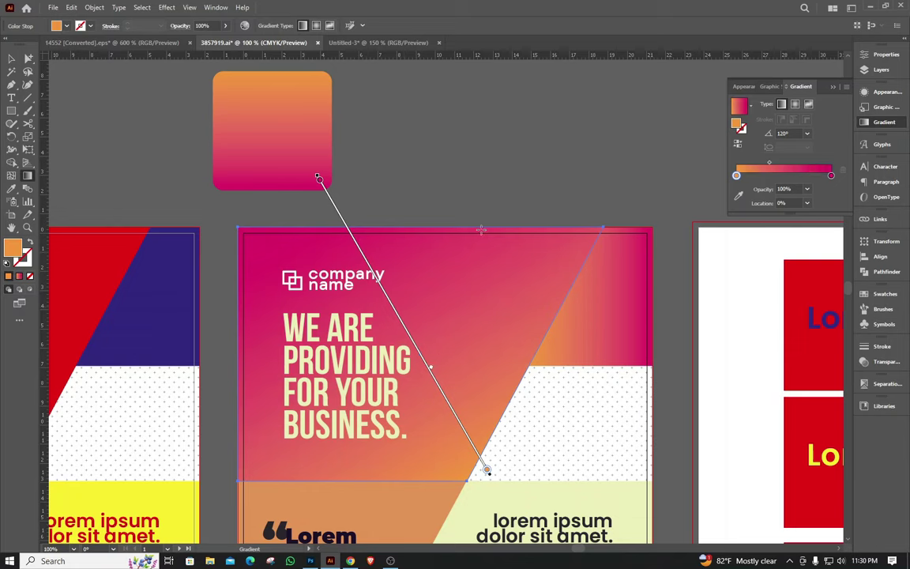
drag(349, 357, 488, 236)
drag(281, 371, 411, 263)
drag(491, 256, 420, 376)
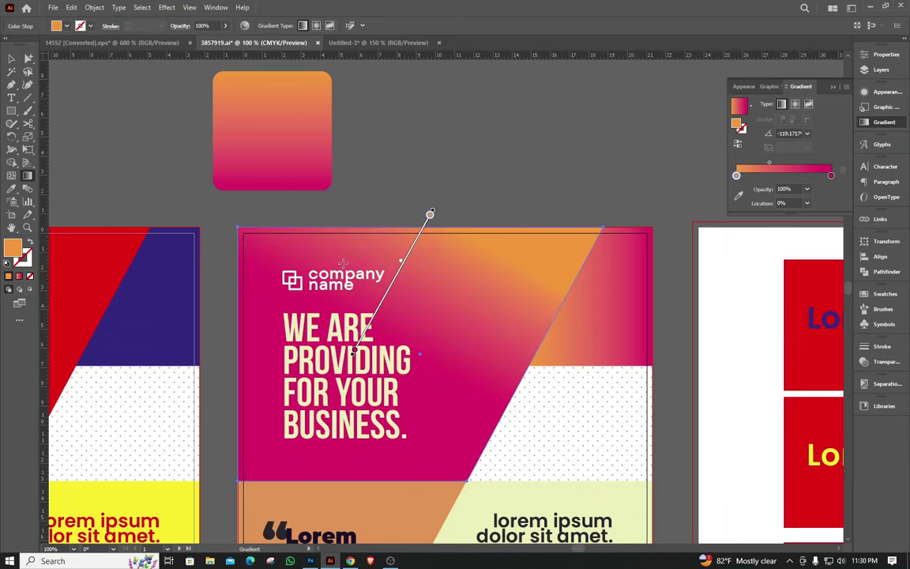
drag(343, 263, 500, 399)
click(11, 58)
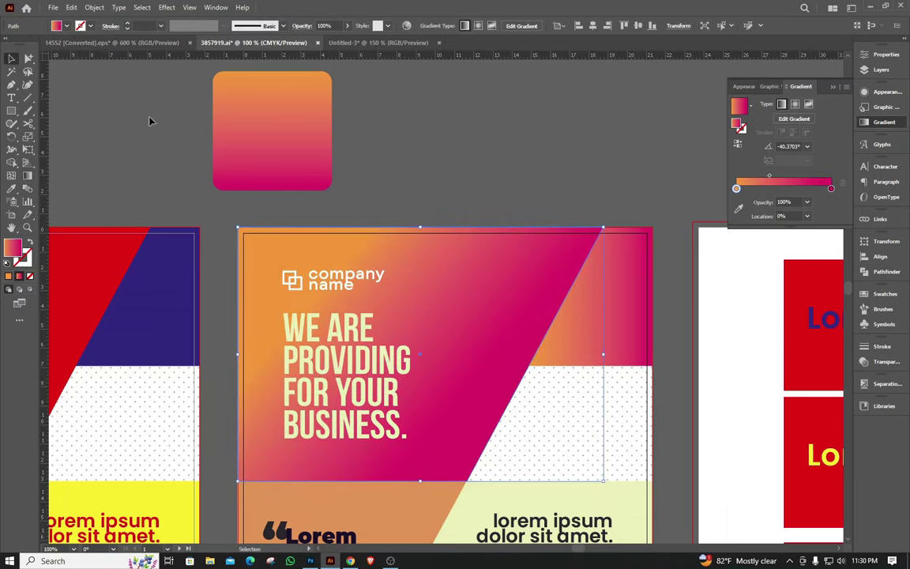
click(325, 216)
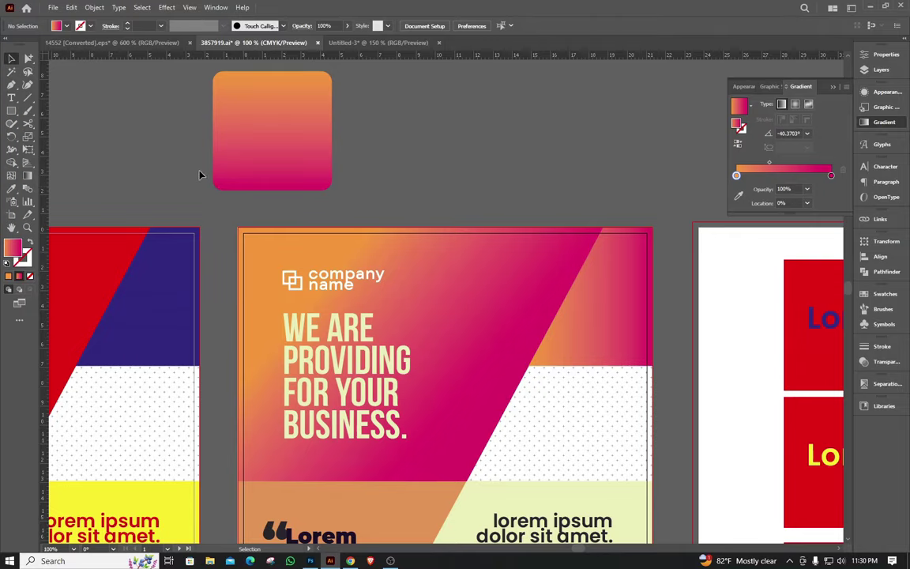
- Delete the orange-to-magenta gradient square above the posters
scroll(215, 164, down, 1)
click(249, 140)
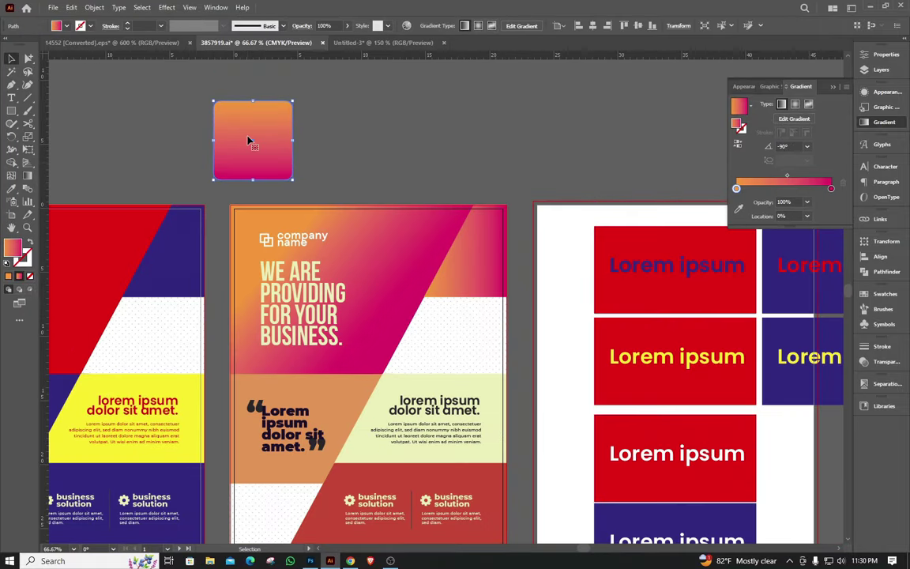
key(Delete)
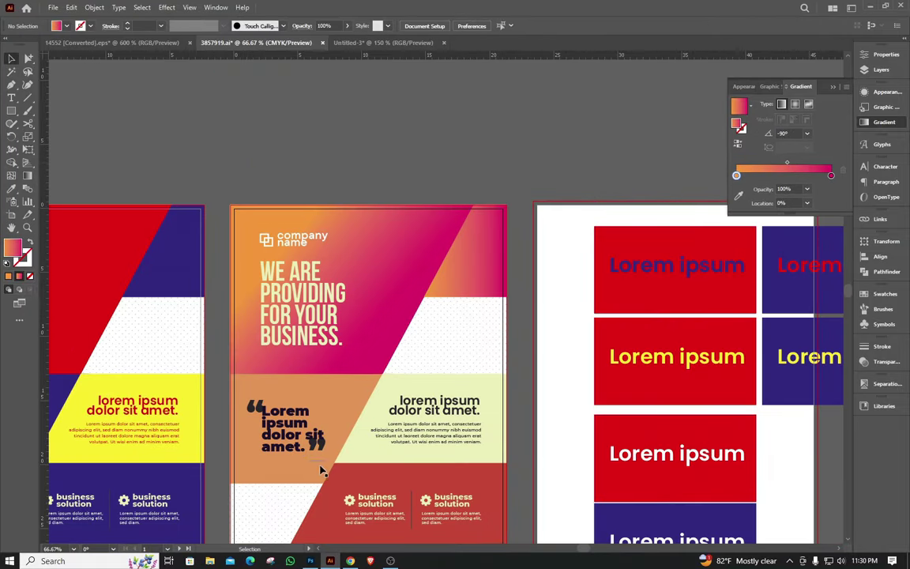
- Switch to Chrome and review the Google image results for colour wheel theory and colour palette
click(350, 560)
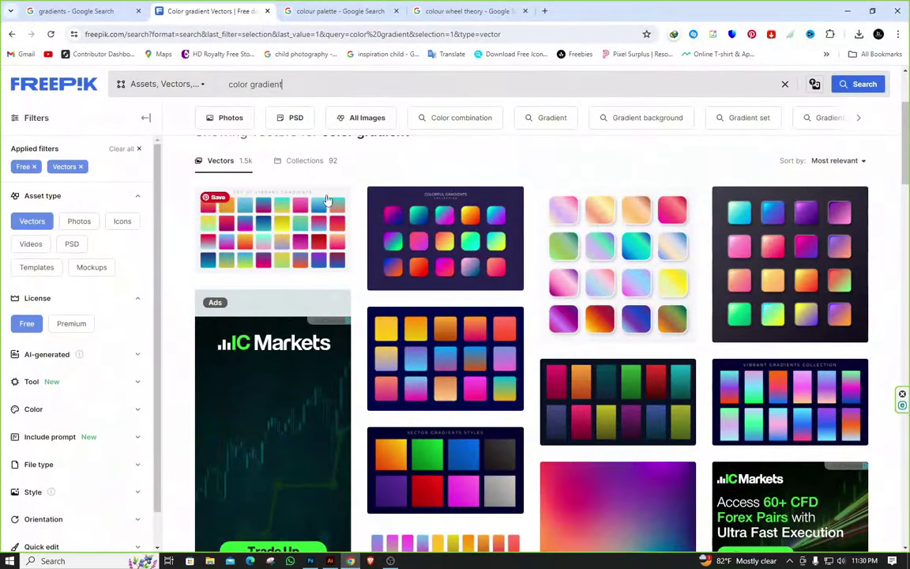
click(855, 7)
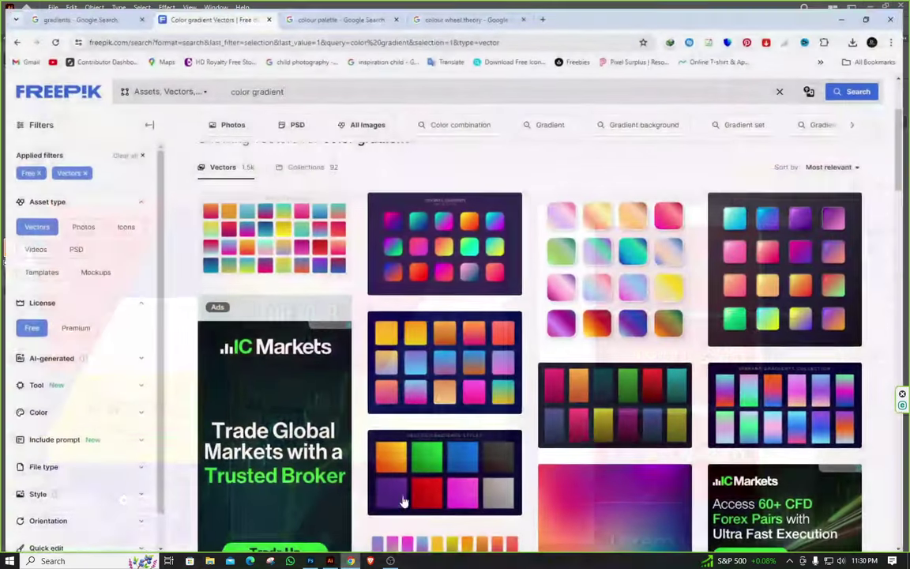
key(alt+Tab)
click(440, 8)
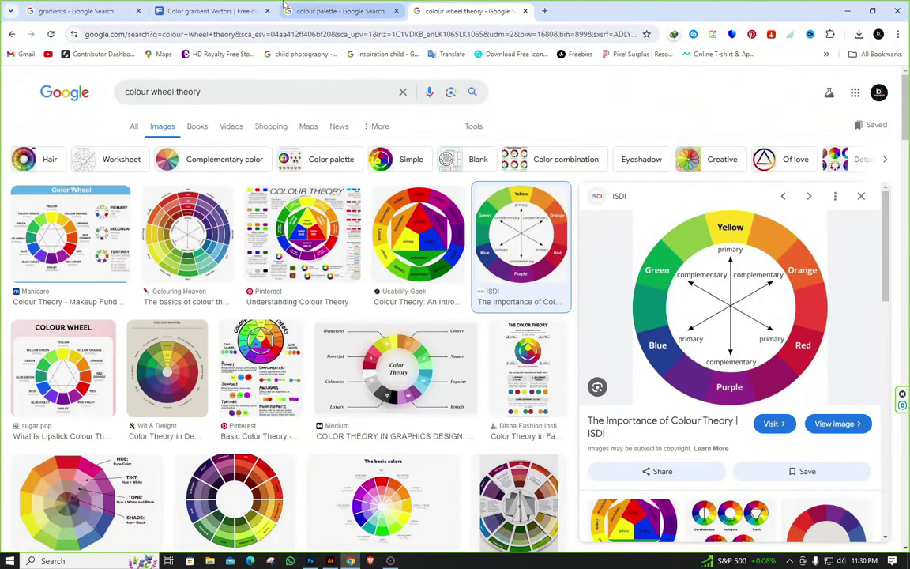
click(336, 7)
scroll(300, 329, up, 4)
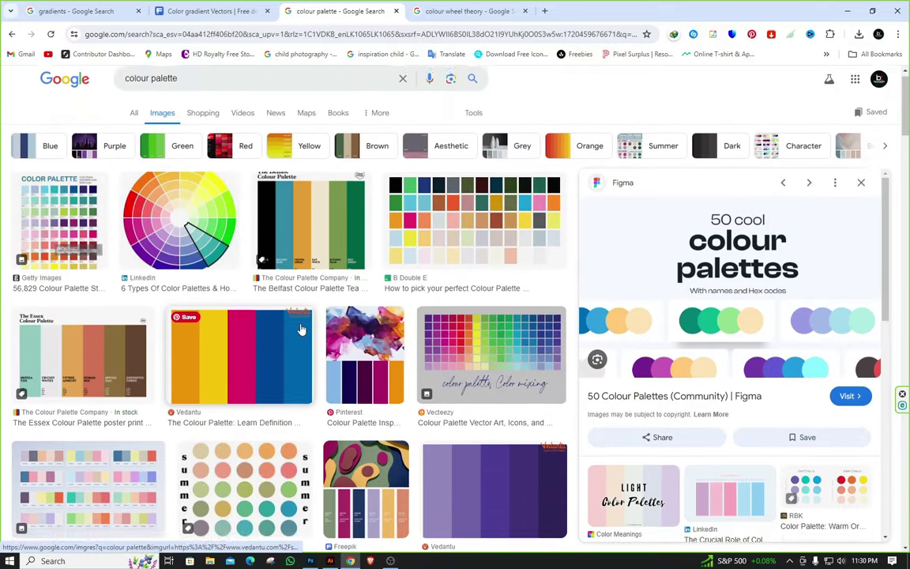
- Search Freepik's free vectors for "color palette" and browse the results
click(209, 11)
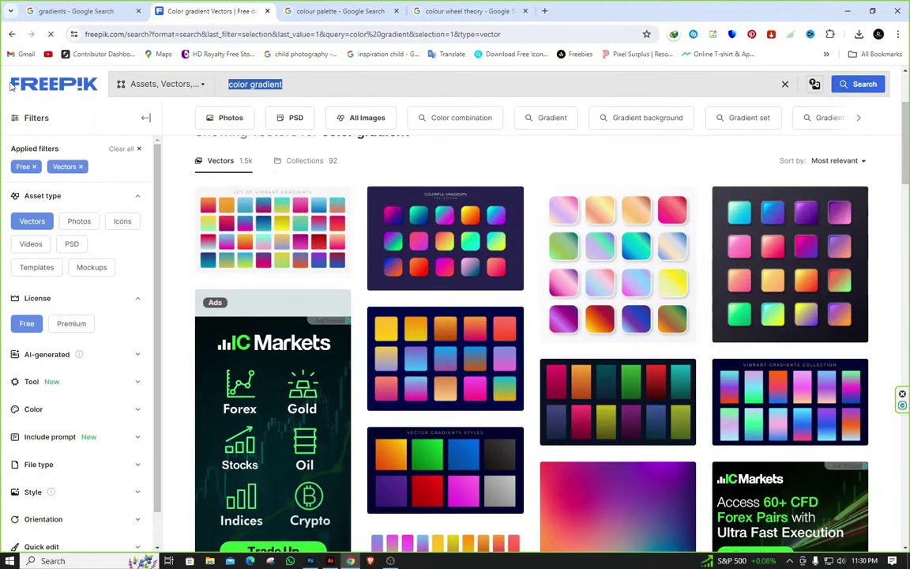
key(End)
key(BackSpace)
key(BackSpace)
key(BackSpace)
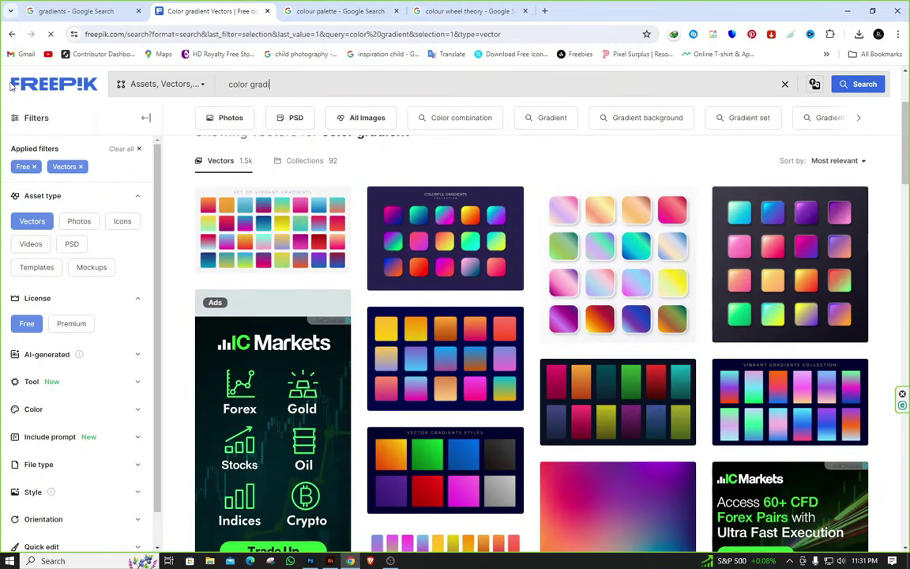
key(BackSpace)
key(BackSpace)
key(BackSpace)
key(BackSpace)
key(BackSpace)
text(pa)
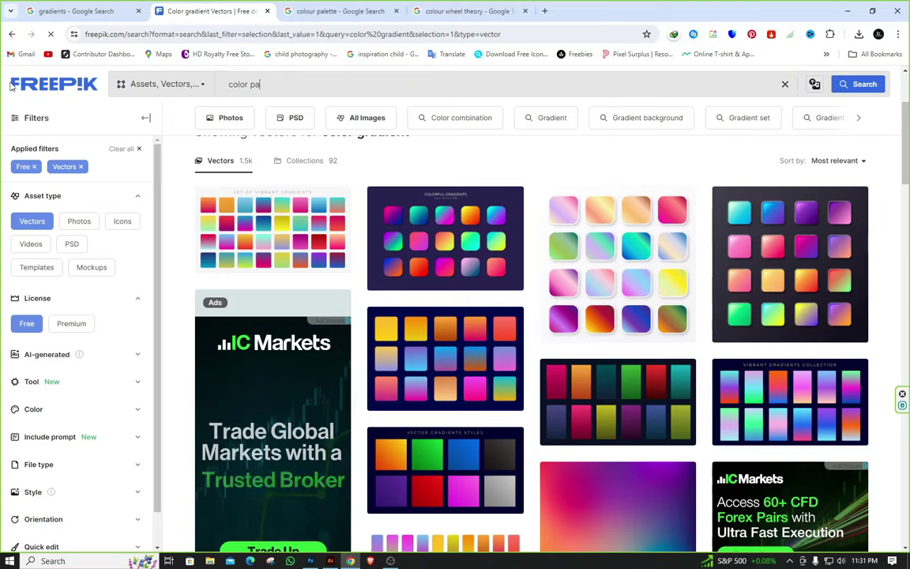
text(lett)
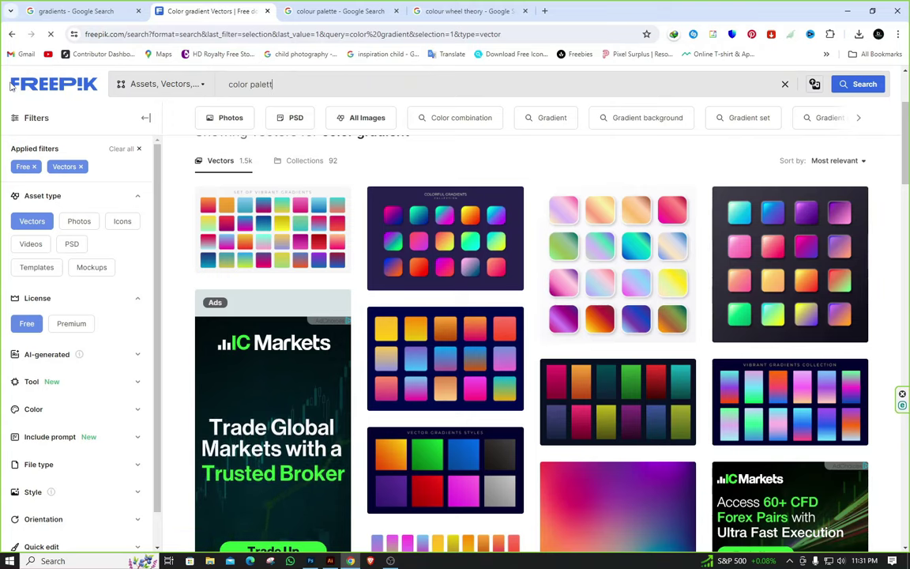
text(e)
key(Return)
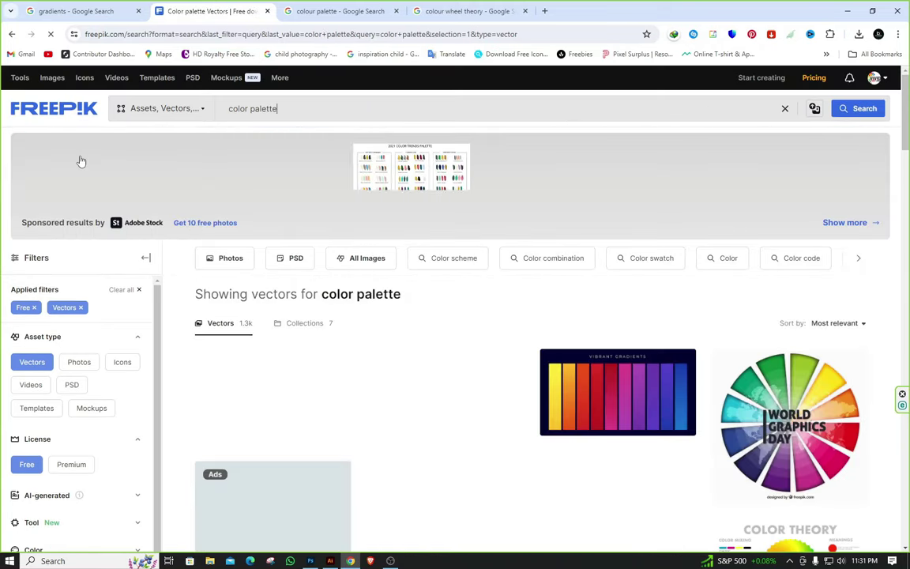
scroll(670, 397, down, 3)
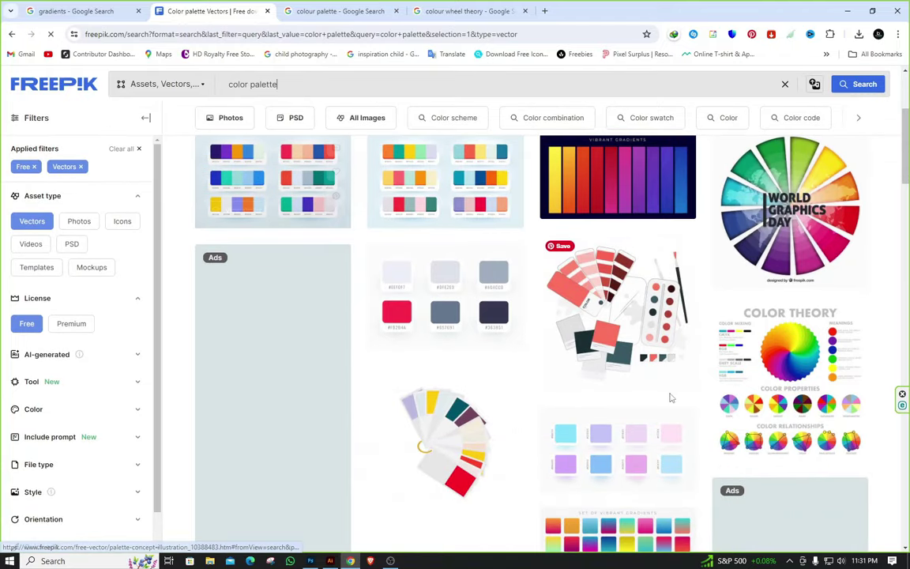
- Return to Illustrator and compare the gradient poster with the original red, blue and yellow version
click(849, 11)
scroll(434, 163, down, 1)
scroll(402, 306, up, 2)
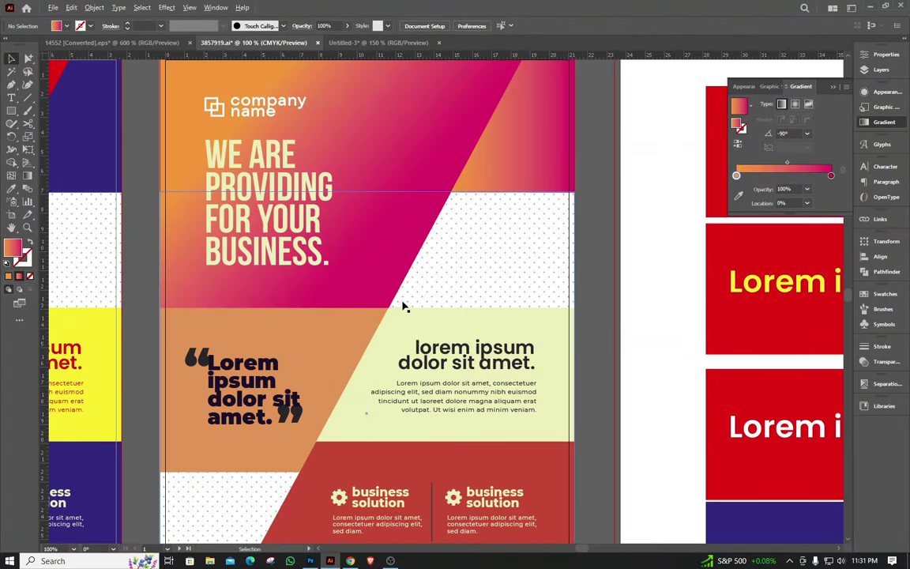
scroll(402, 306, down, 1)
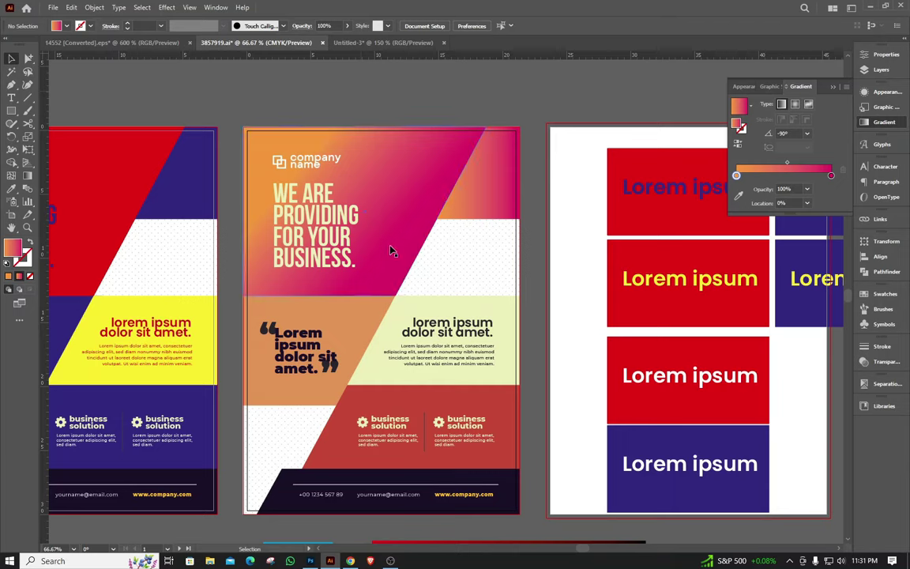
scroll(487, 238, down, 1)
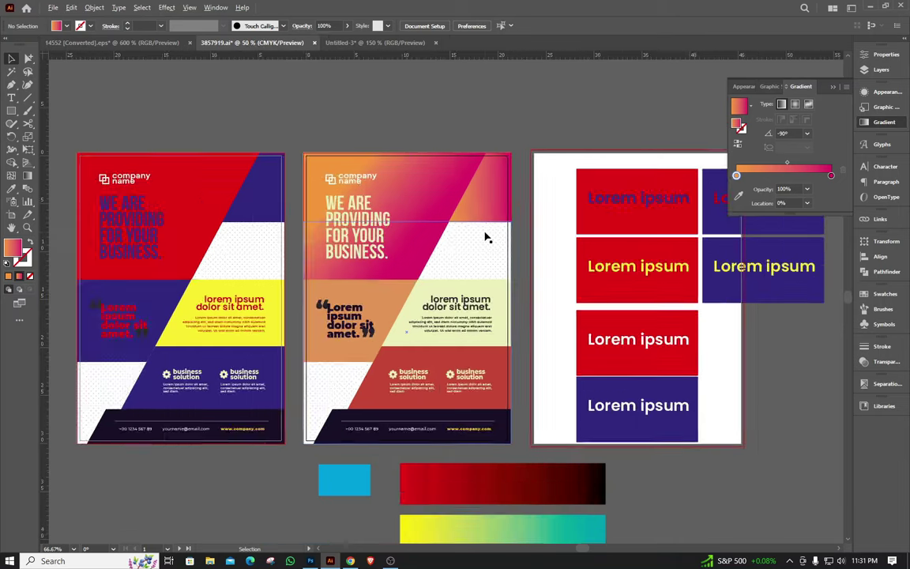
scroll(248, 229, left, 3)
scroll(219, 302, up, 1)
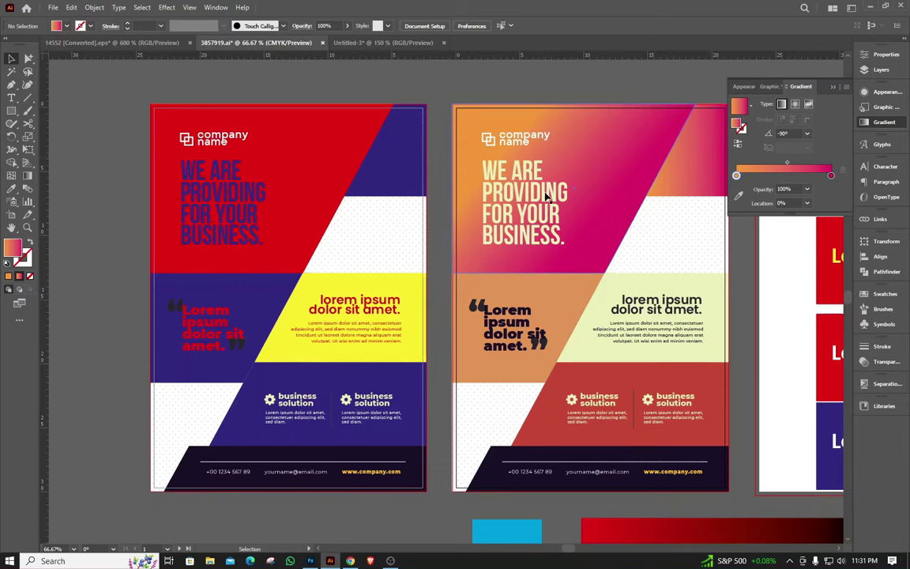
scroll(175, 174, down, 1)
scroll(488, 166, up, 1)
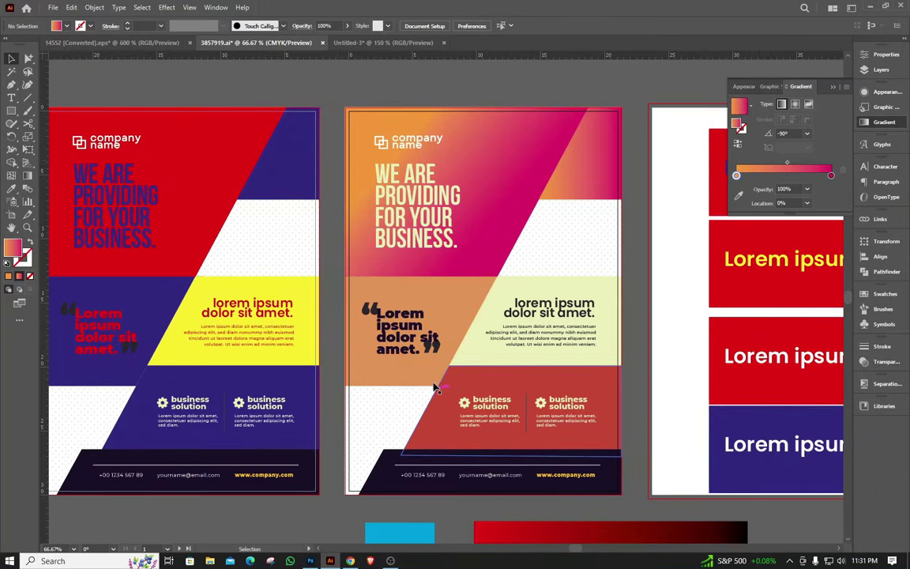
- Switch to Chrome and review the colour wheel, colour palette and gradient image results along with Freepik's color palette vectors
click(350, 559)
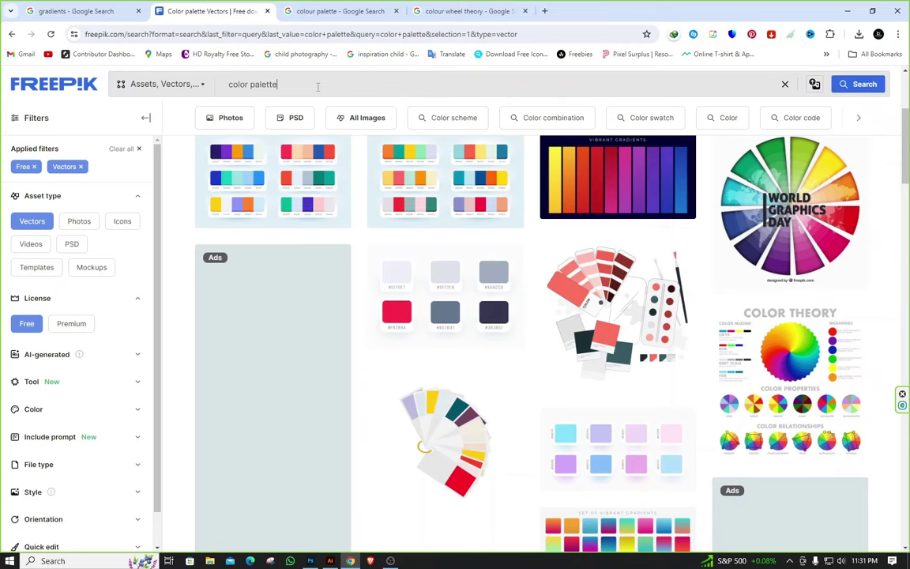
click(461, 7)
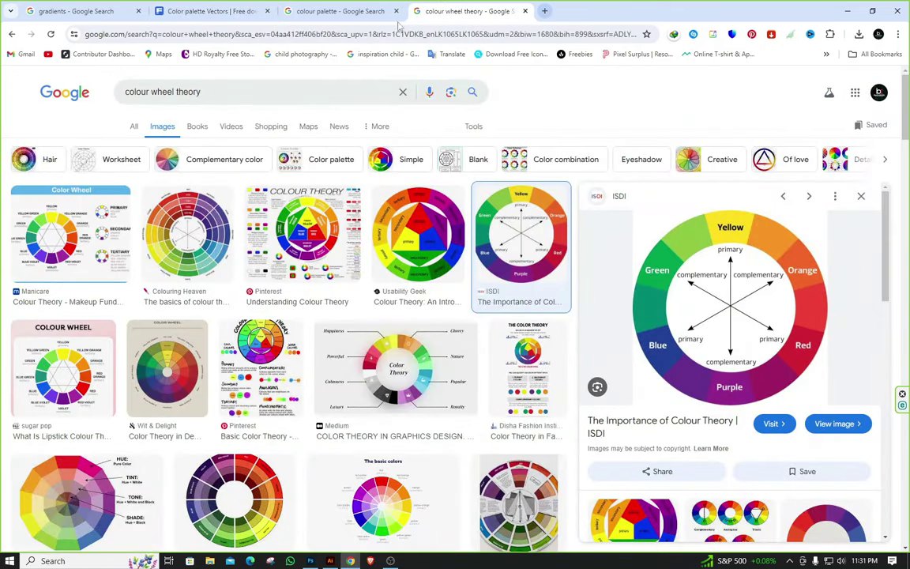
click(313, 7)
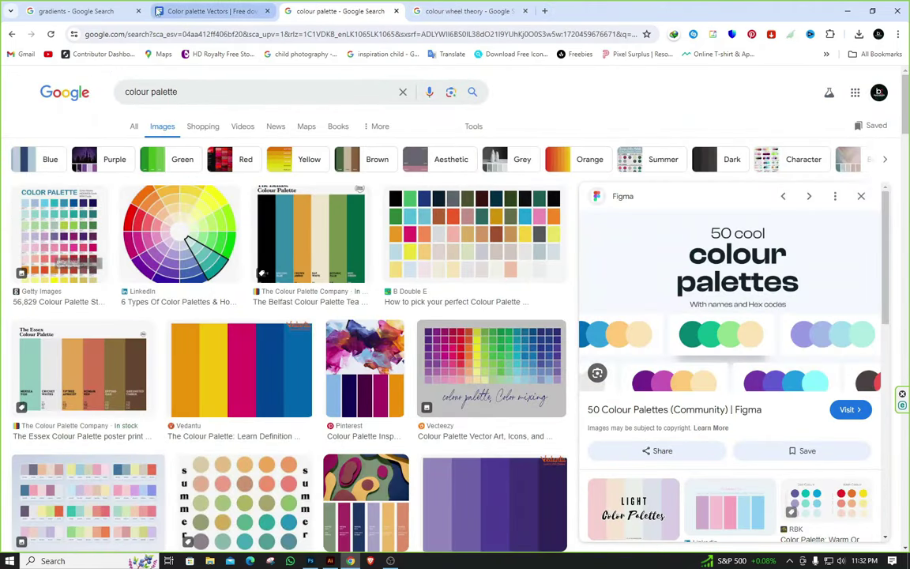
click(75, 11)
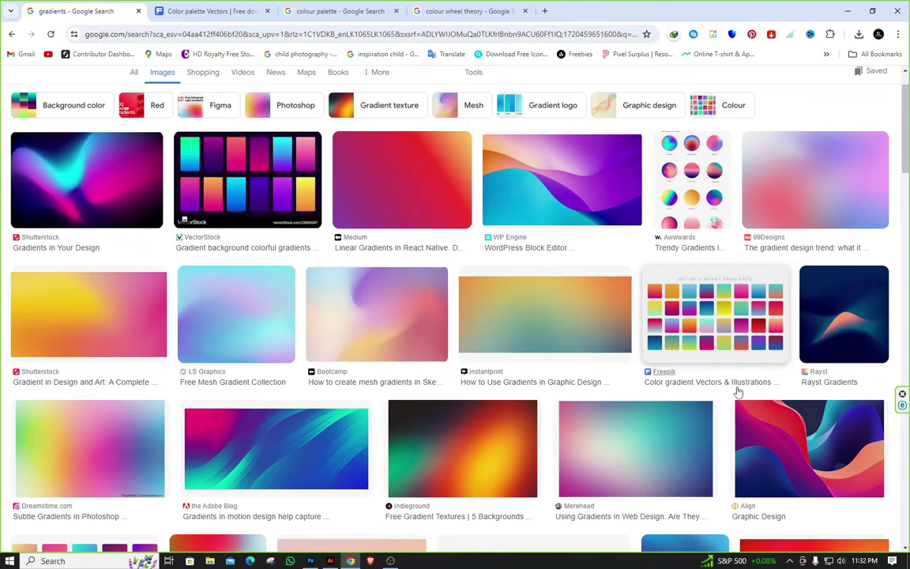
click(267, 175)
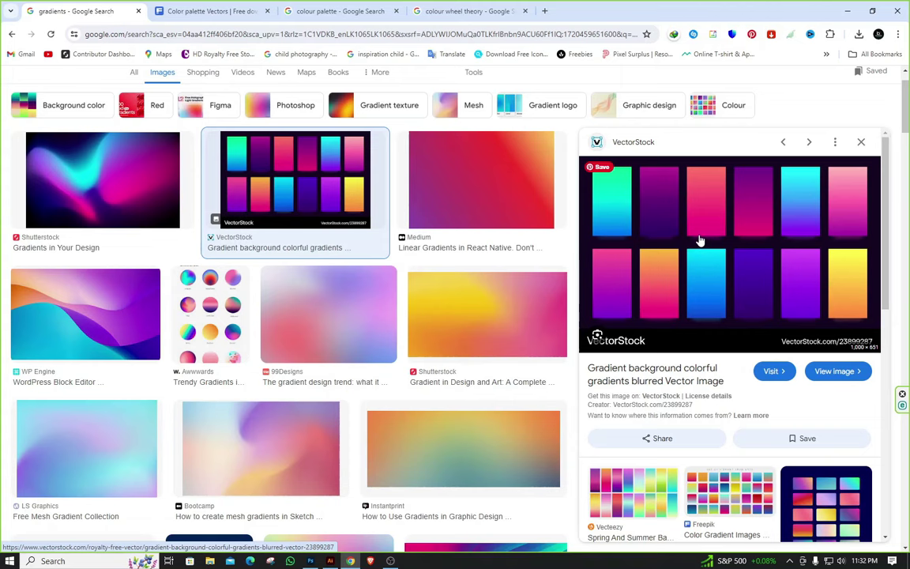
click(209, 11)
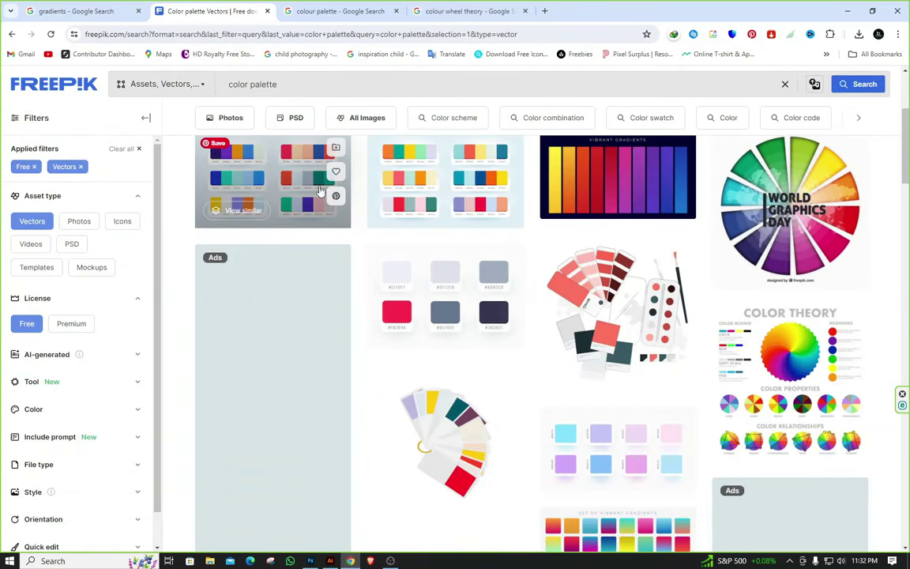
click(12, 34)
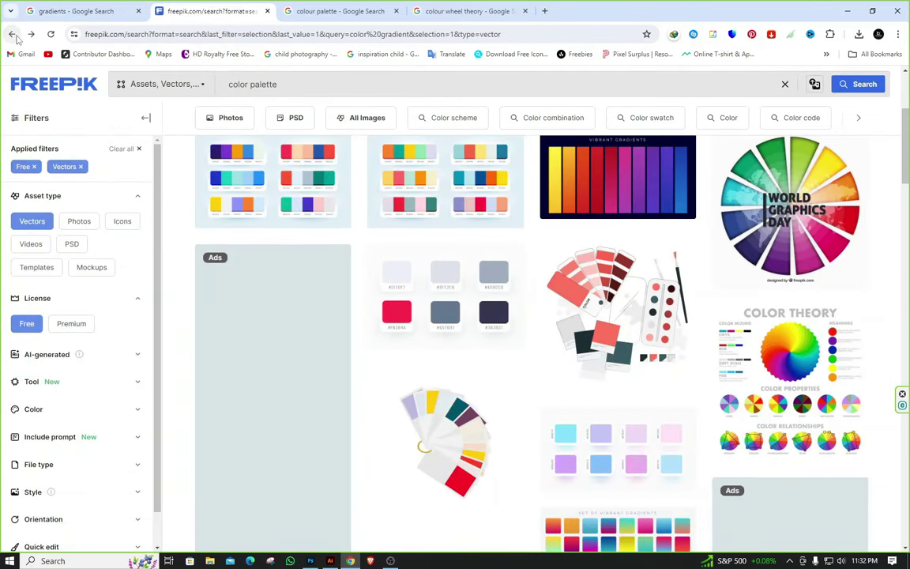
- Return to Illustrator and move all the "Lorem ipsum" colour samples off the third artboard into the space to its right
key(alt+Tab)
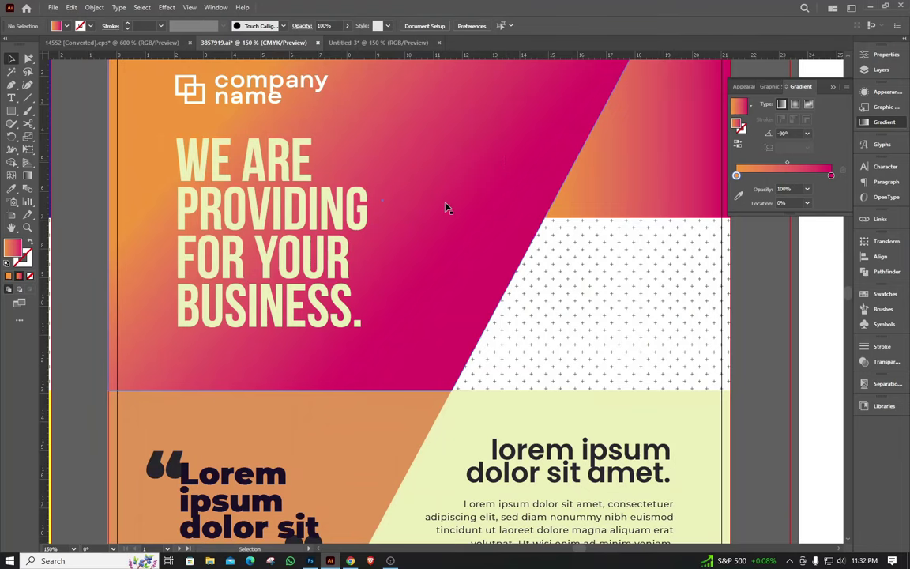
scroll(444, 207, up, 3)
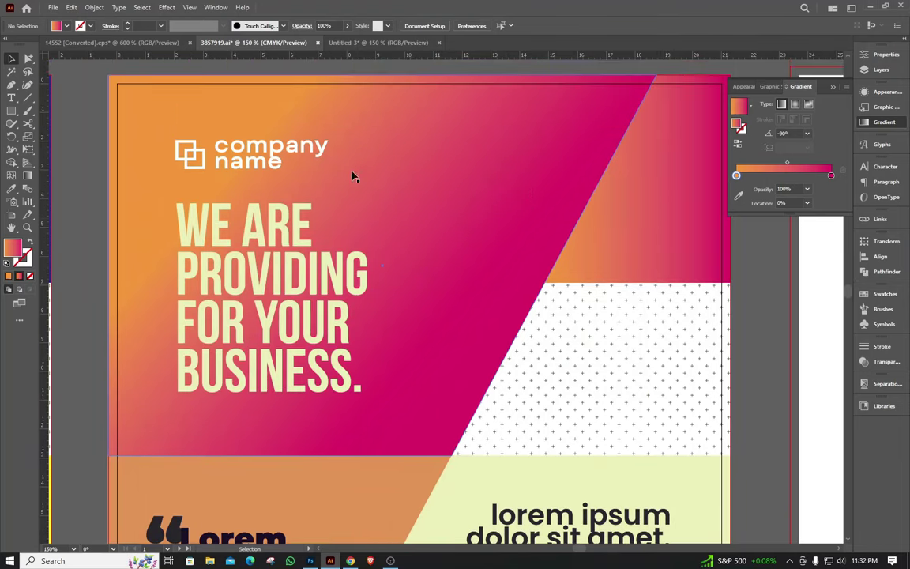
scroll(353, 176, down, 2)
scroll(284, 177, down, 3)
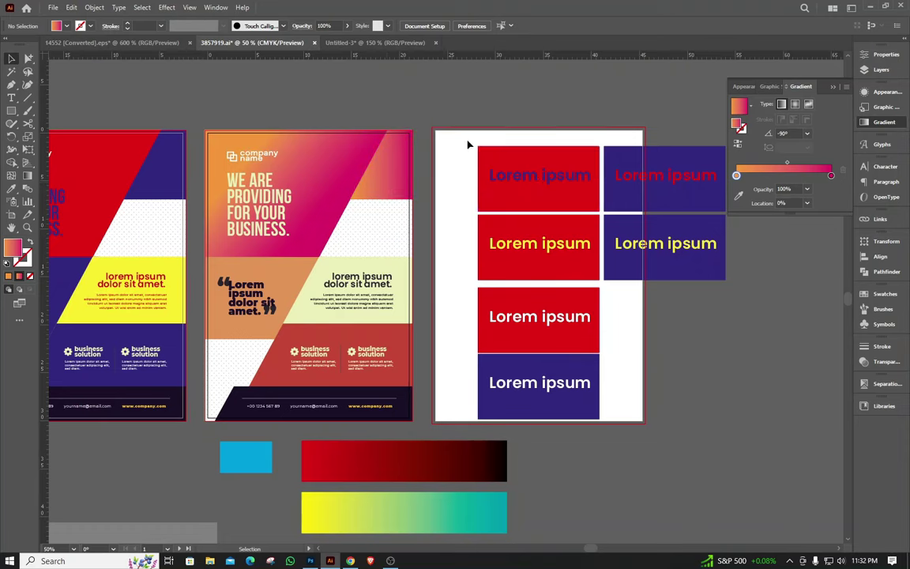
drag(465, 140, 771, 430)
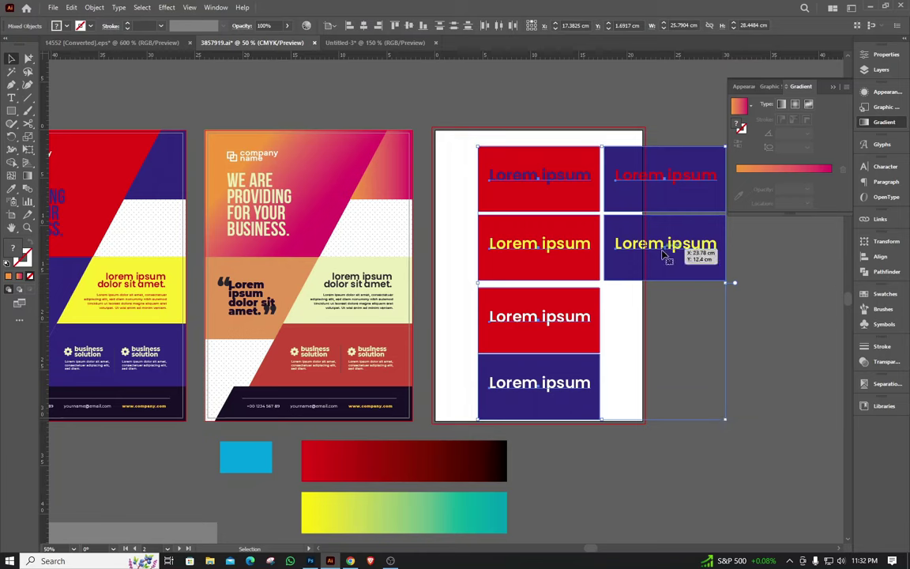
drag(660, 251, 621, 235)
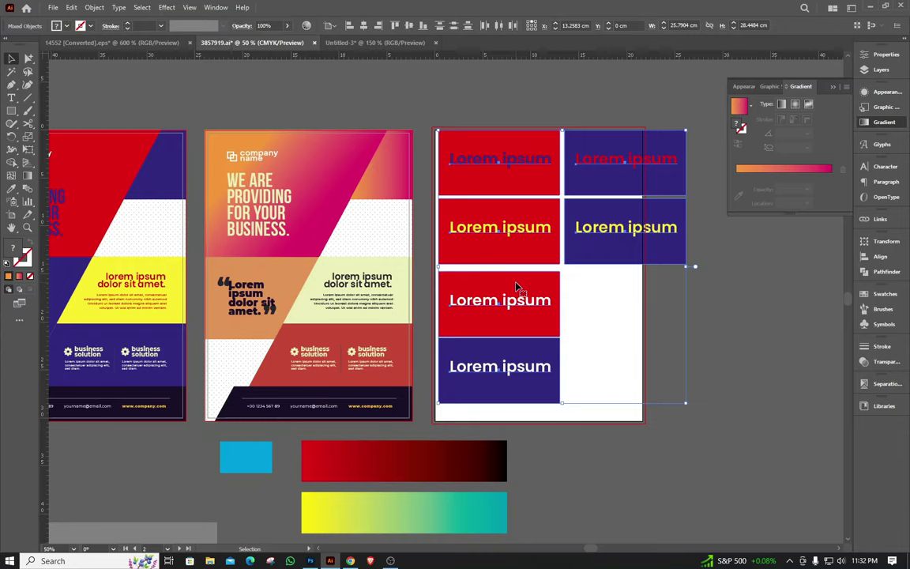
click(653, 376)
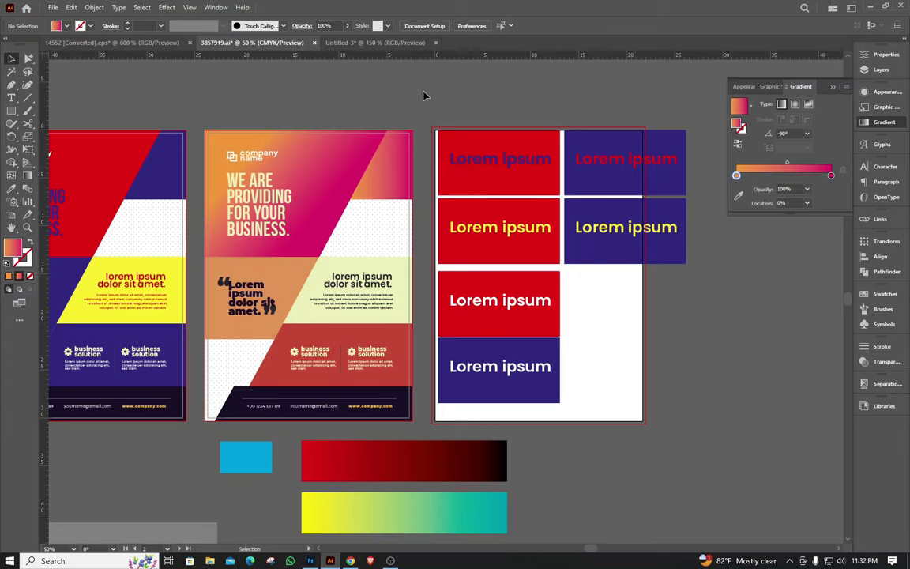
drag(709, 394, 473, 158)
drag(473, 207, 714, 271)
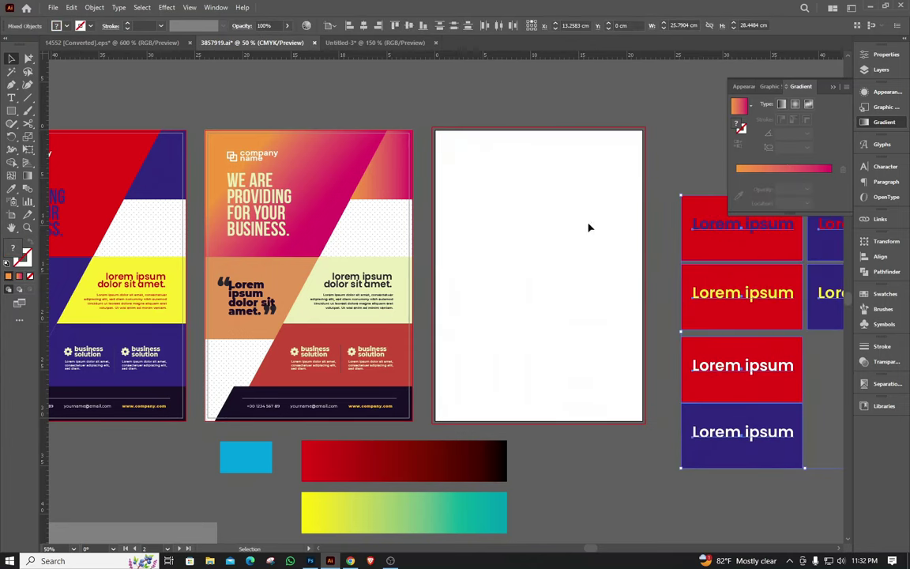
- Replace the gradient fill of the second poster's large header shape with the solid yellow swatch
scroll(278, 142, up, 1)
scroll(267, 261, up, 1)
click(392, 136)
scroll(269, 261, down, 1)
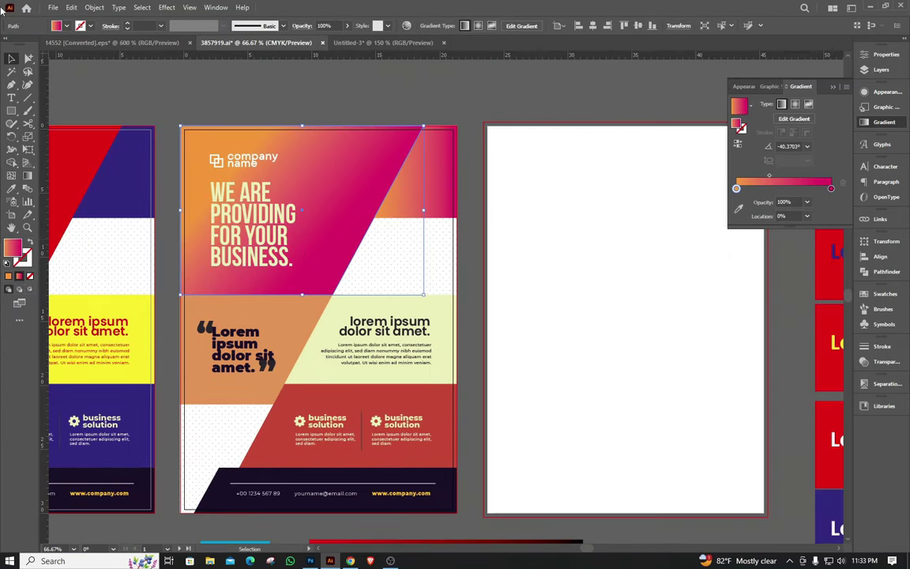
click(56, 26)
shift+click(56, 26)
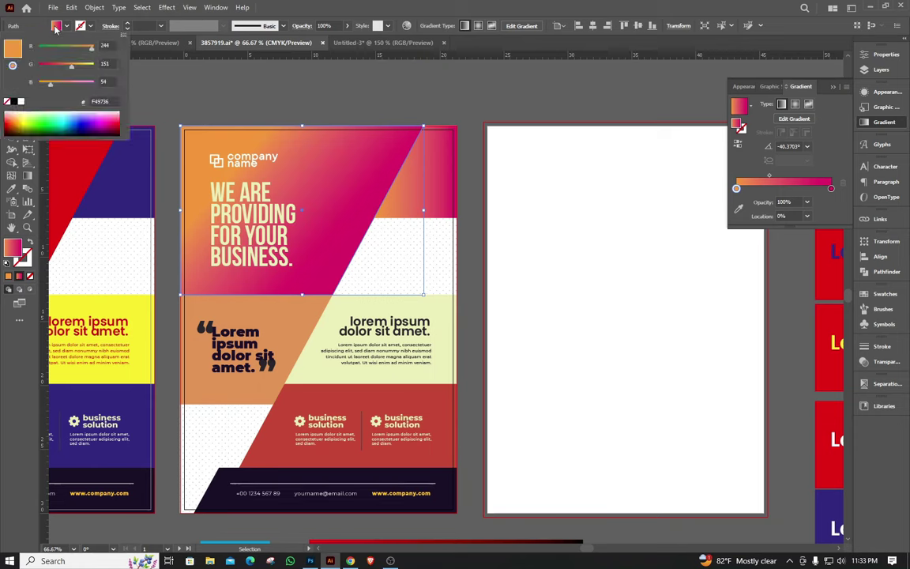
click(55, 46)
click(60, 28)
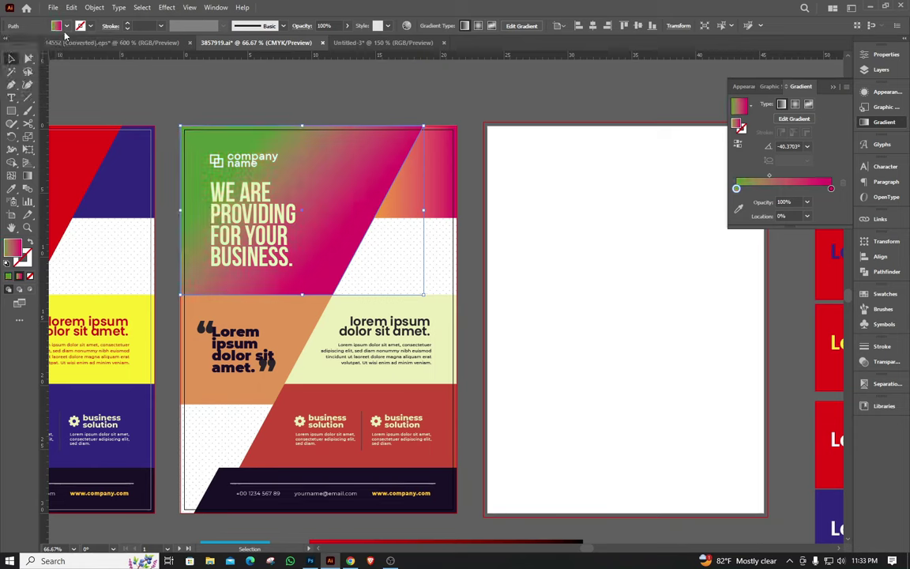
click(66, 25)
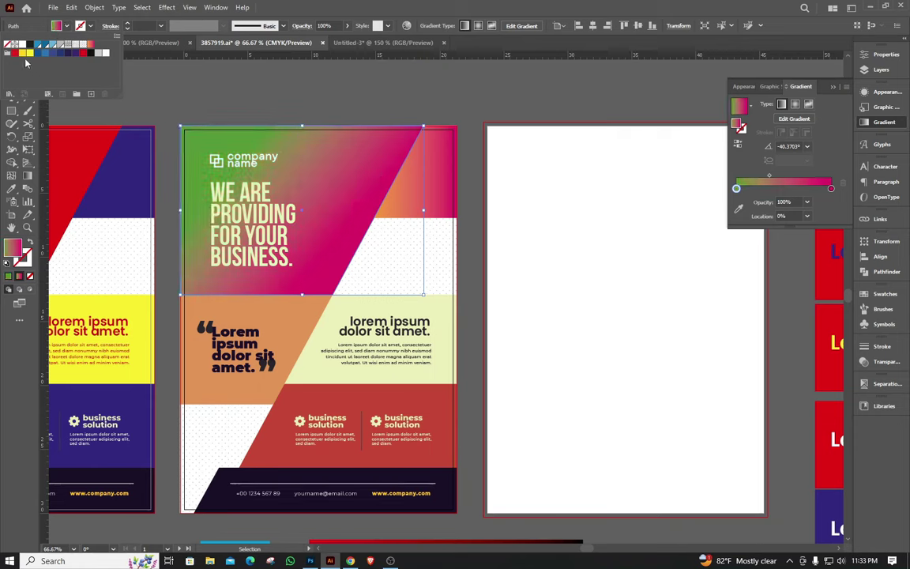
click(27, 52)
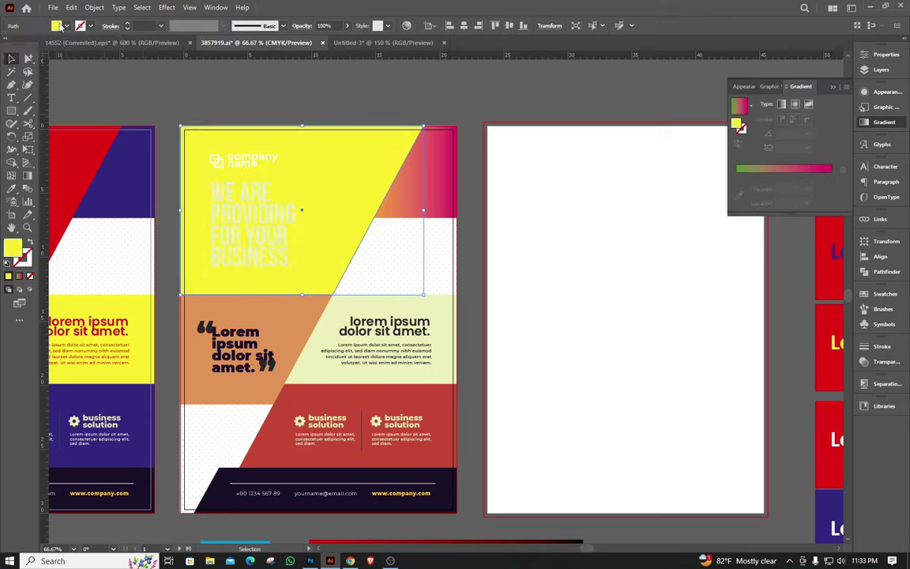
- Set the header shape's fill to black with red, green and blue all at 0
shift+click(65, 26)
drag(87, 66, 38, 65)
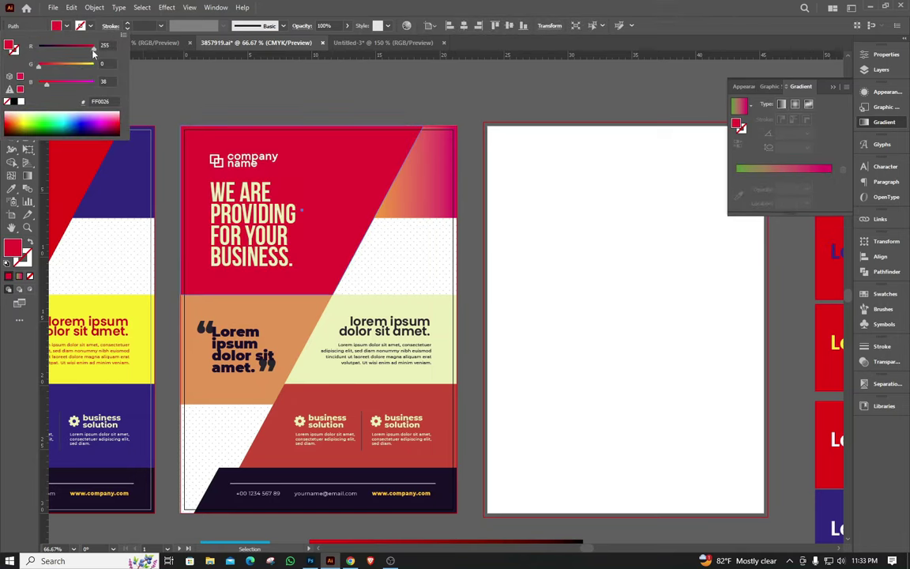
drag(93, 48, 38, 48)
drag(46, 83, 38, 83)
- Switch the header fill's colour sliders to CMYK and make it grey with only K at 66%
click(123, 35)
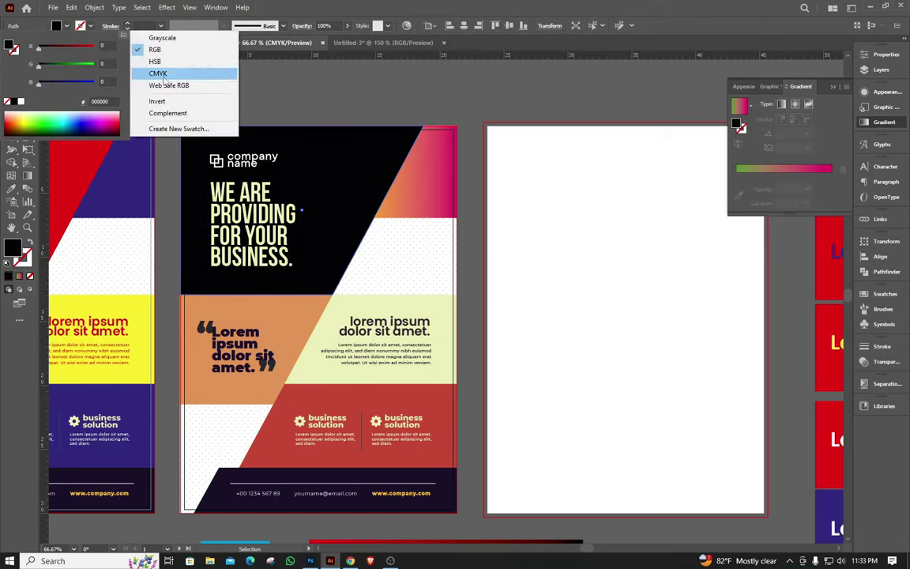
click(158, 74)
click(20, 100)
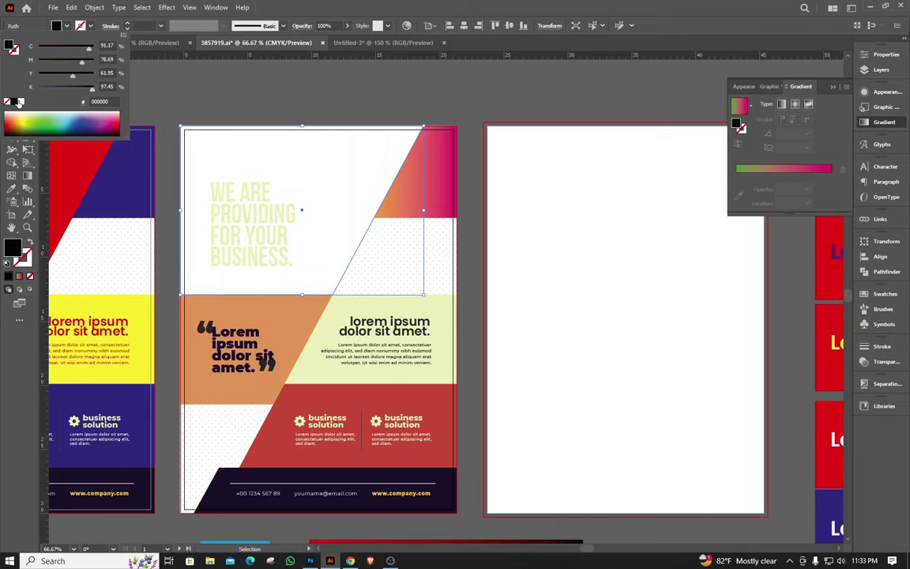
click(59, 87)
drag(60, 90, 77, 90)
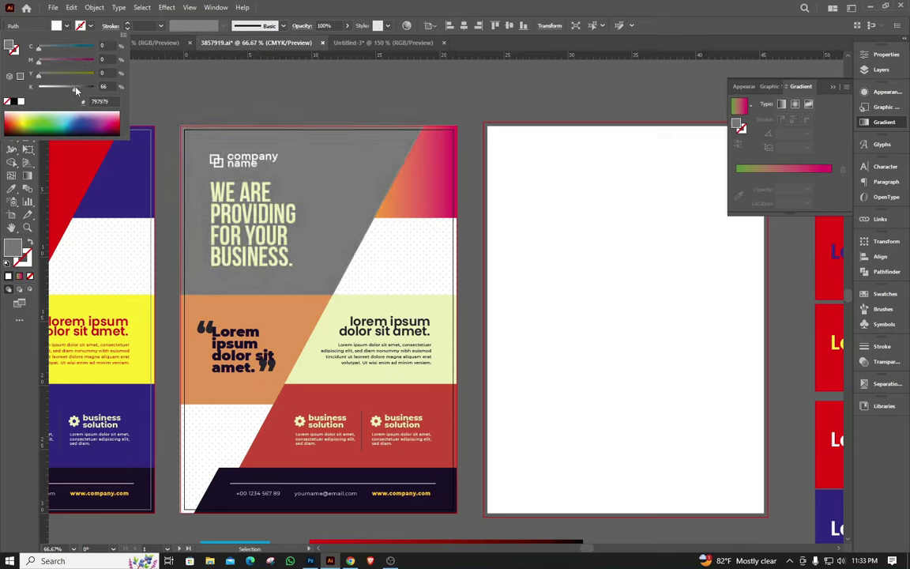
click(272, 77)
- Recolour the headline "WE ARE PROVIDING FOR YOUR BUSINESS." lime green, with Y at 100%, reduced cyan, and M and K at 0%
scroll(217, 178, up, 1)
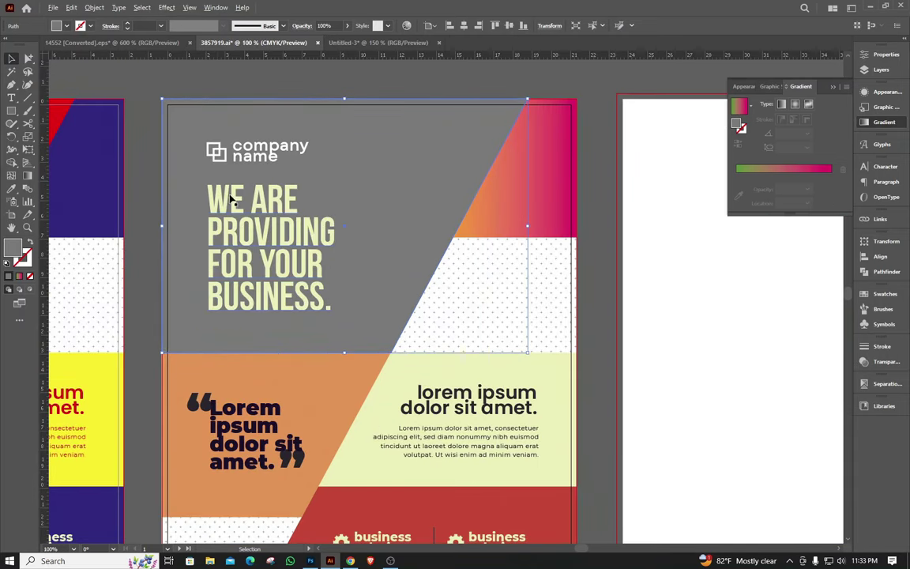
click(230, 198)
shift+click(56, 25)
drag(60, 75, 93, 49)
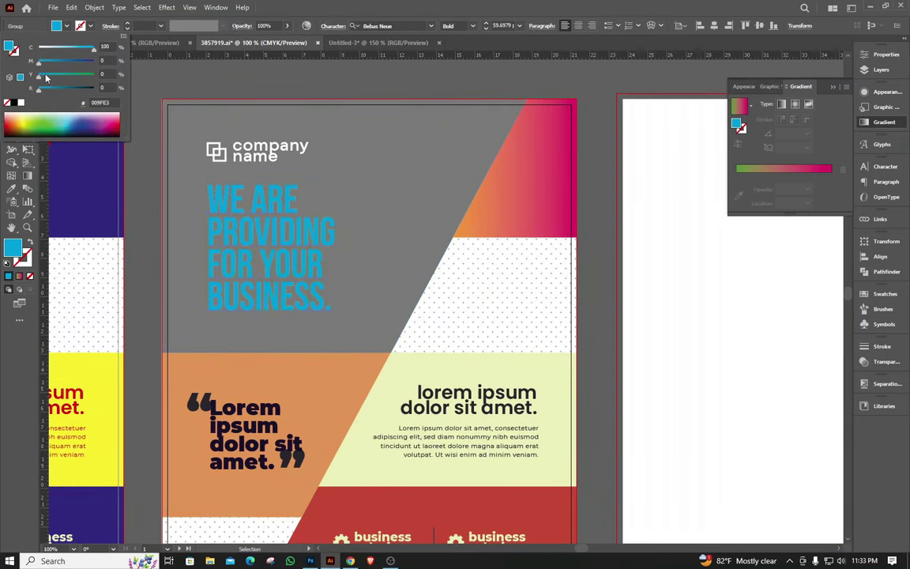
drag(45, 77, 75, 48)
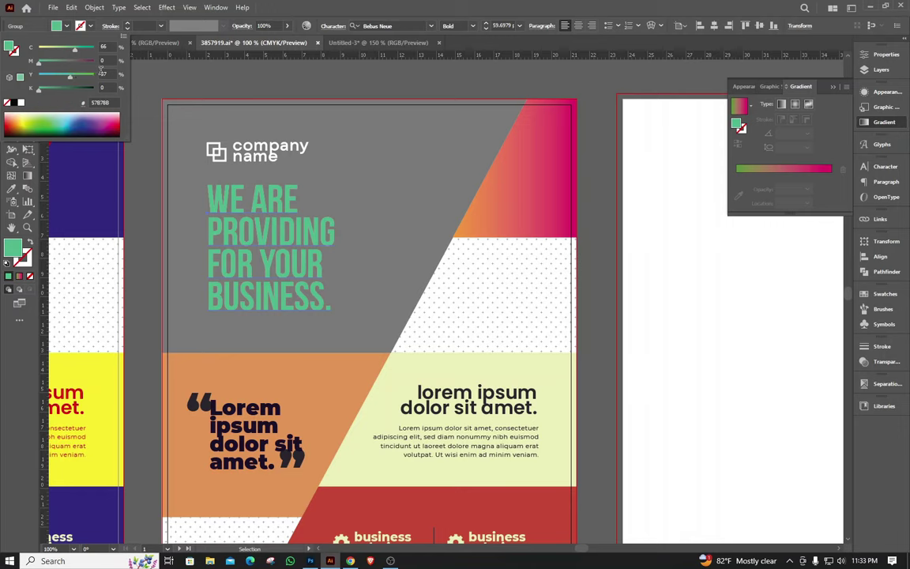
click(71, 76)
drag(75, 49, 53, 48)
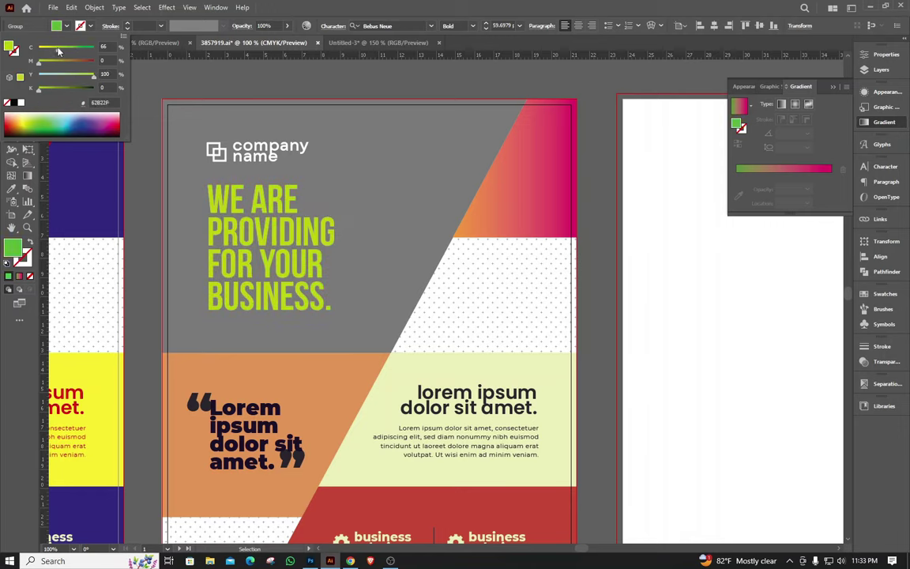
- Darken the header shape's grey fill to K 81%
click(366, 142)
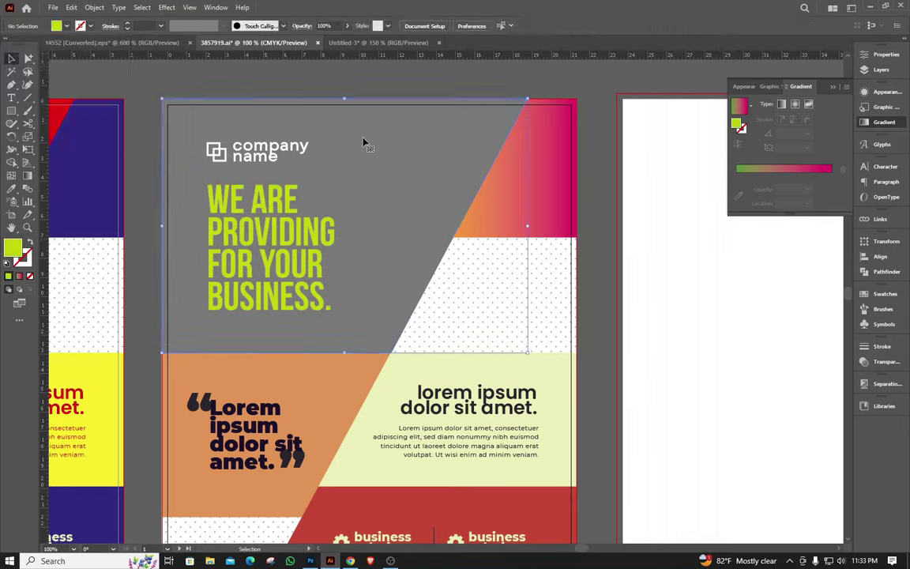
click(57, 26)
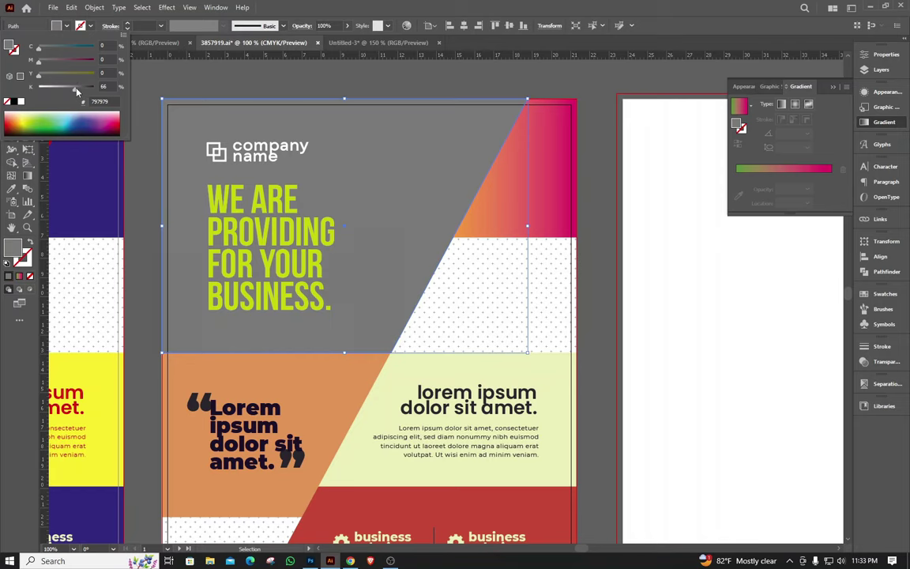
click(69, 85)
drag(82, 92, 83, 91)
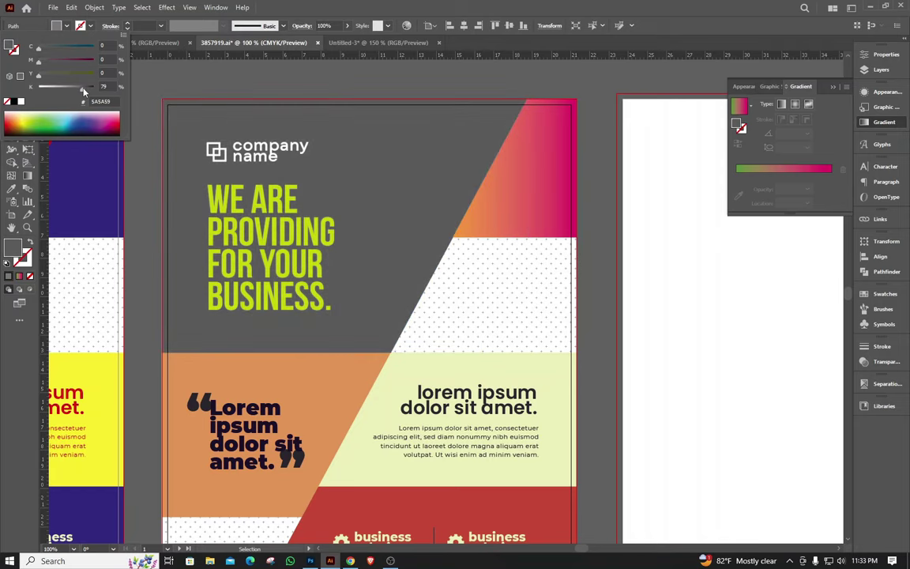
click(282, 68)
- Examine the CMYK fill values of the lime headline and the dark grey header shape up close
scroll(176, 174, up, 2)
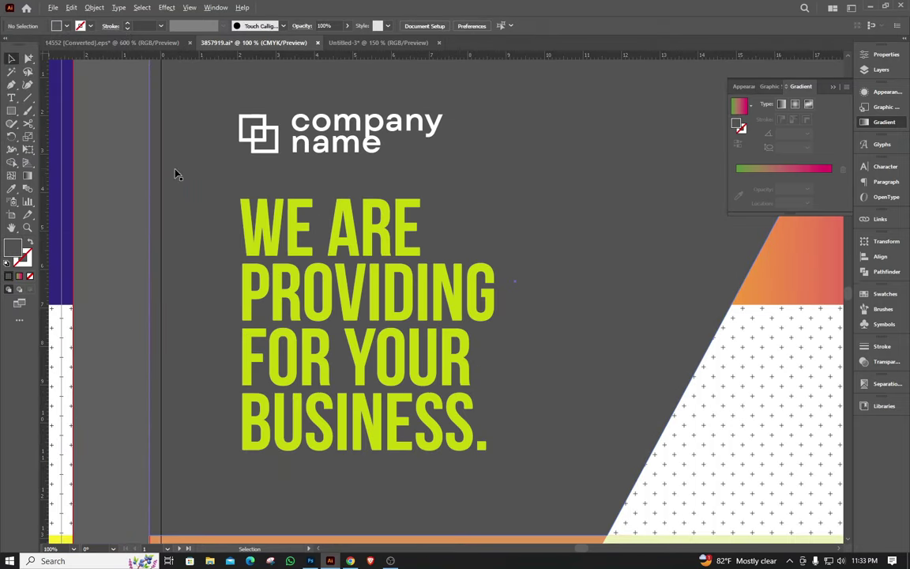
click(276, 203)
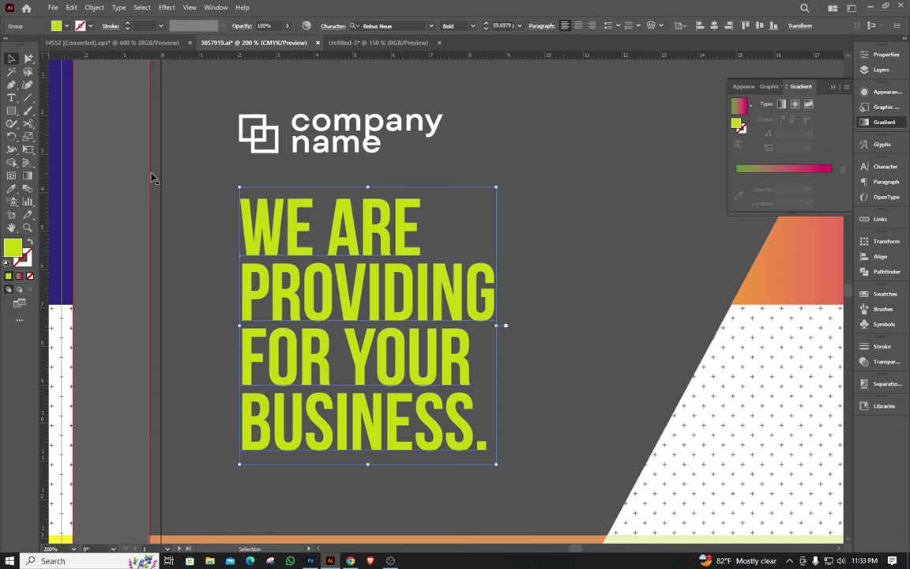
click(63, 26)
shift+click(56, 25)
click(150, 202)
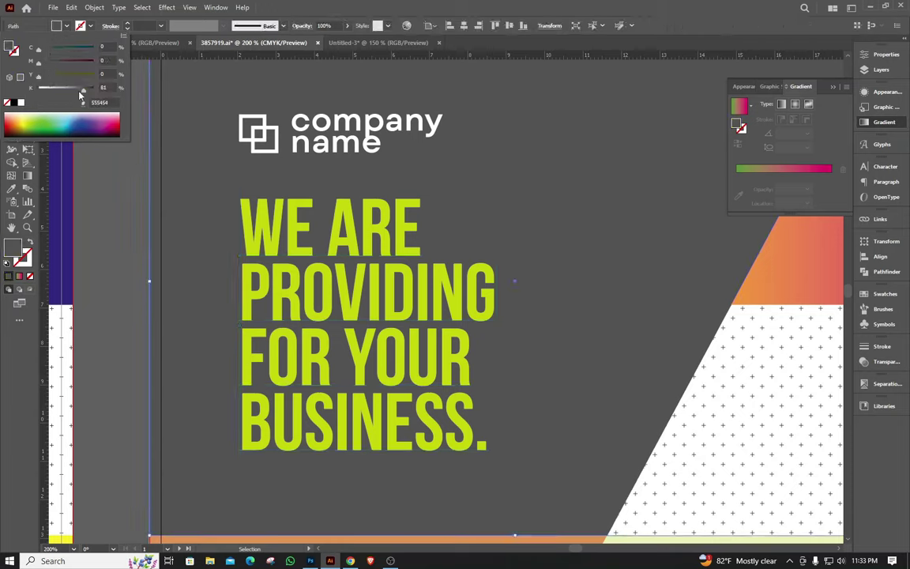
- Darken the poster header shape's fill to near-black by setting only K to 94%
click(303, 256)
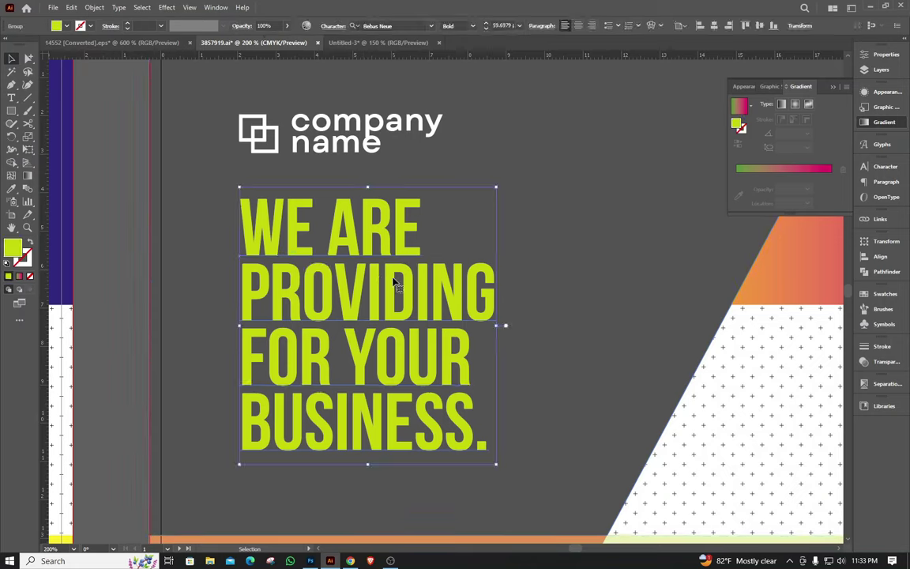
click(540, 198)
click(64, 27)
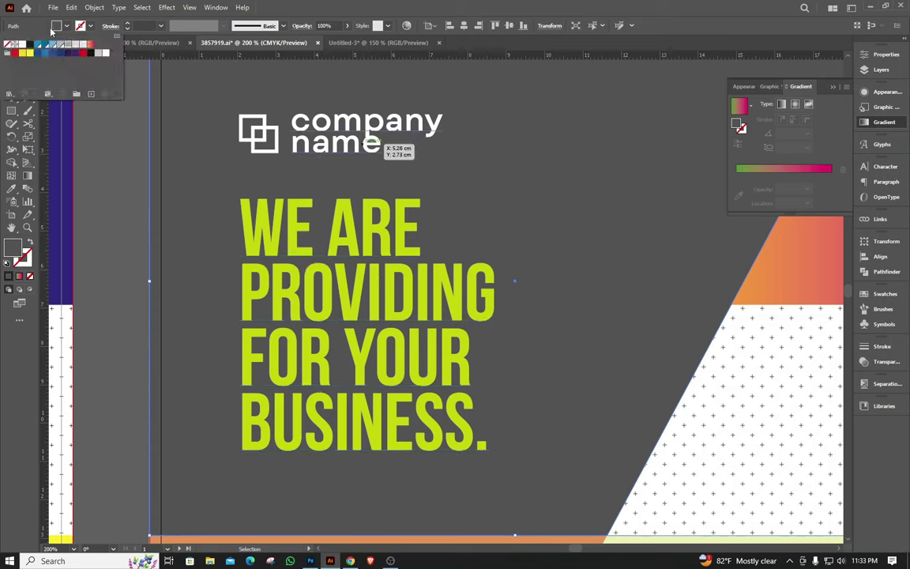
click(53, 28)
shift+click(55, 27)
drag(83, 89, 90, 89)
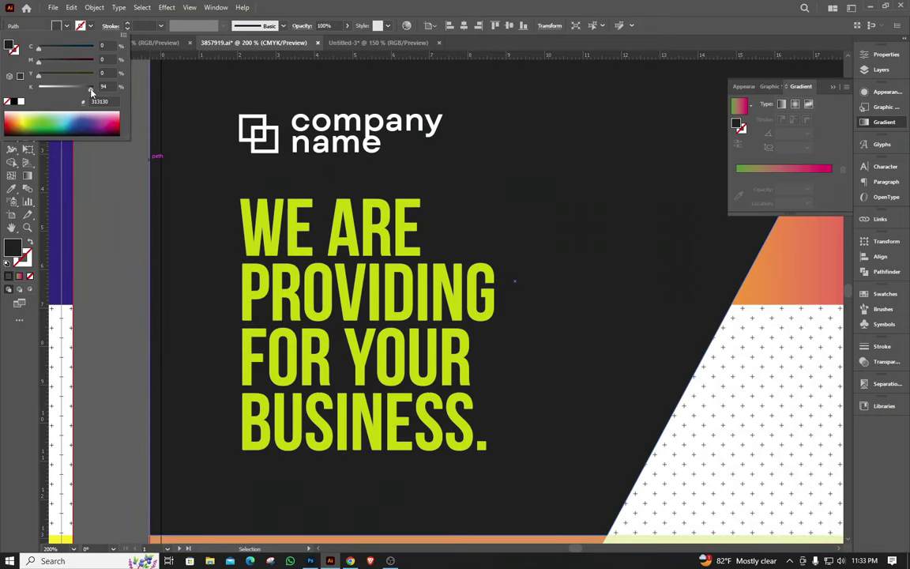
click(91, 190)
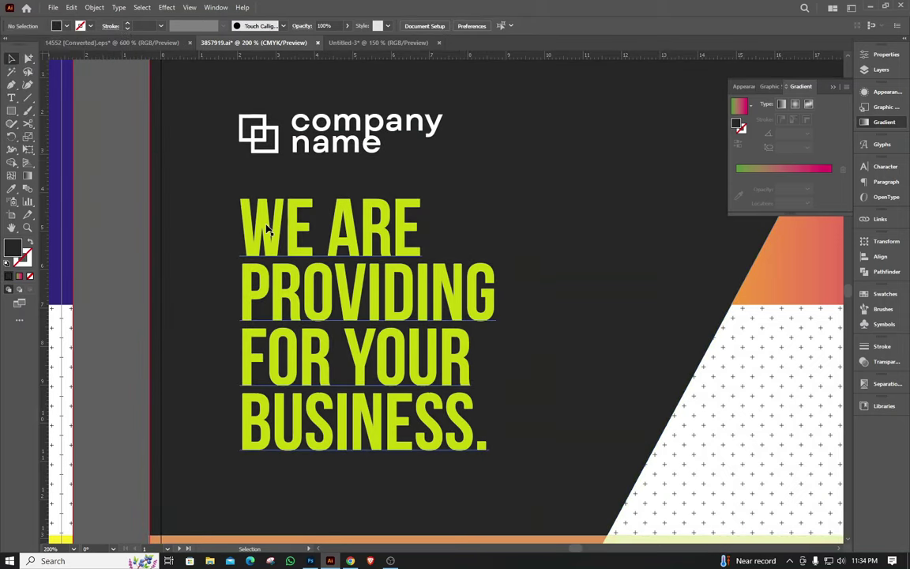
- Try the headline "WE ARE PROVIDING FOR YOUR BUSINESS." in the yellow swatch colour
scroll(267, 229, down, 1)
mouse_move(337, 276)
mouse_down()
mouse_move(526, 180)
mouse_move(334, 283)
mouse_up()
double_click(332, 284)
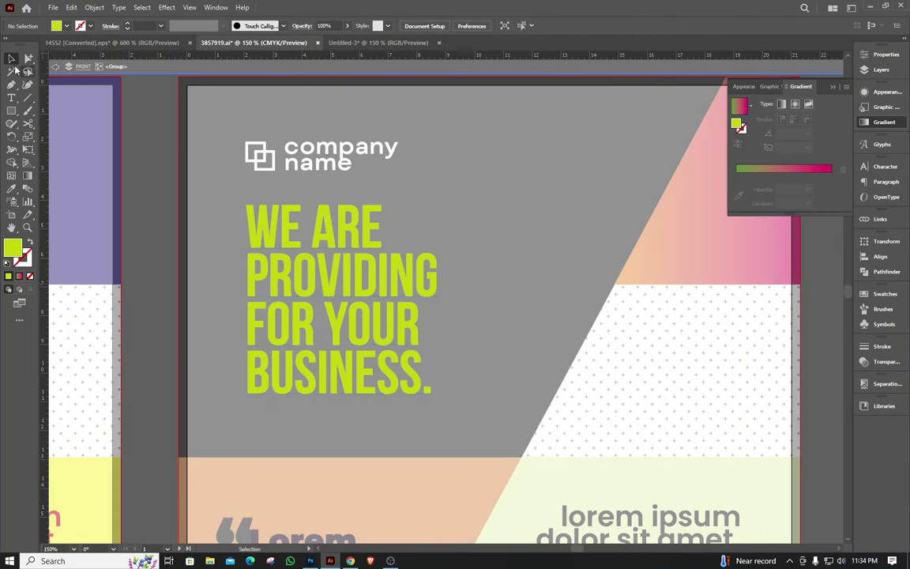
double_click(130, 119)
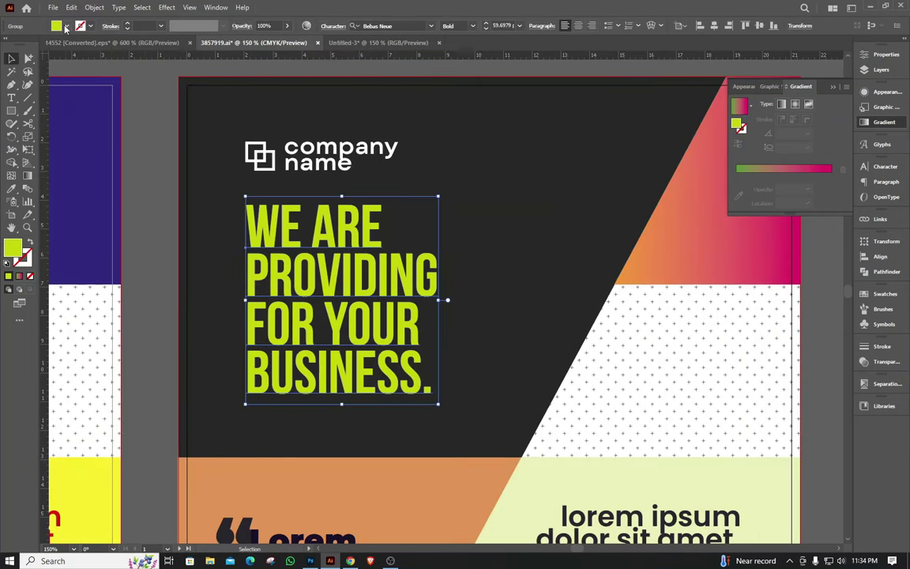
click(67, 29)
click(30, 54)
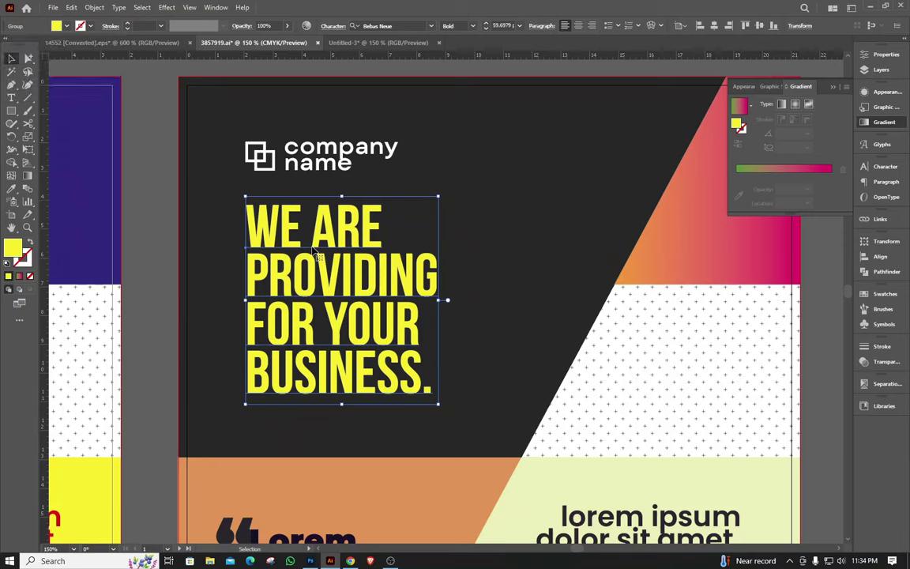
- Recolour the headline orange by starting from white and setting M to 47% and Y to 100%
click(20, 45)
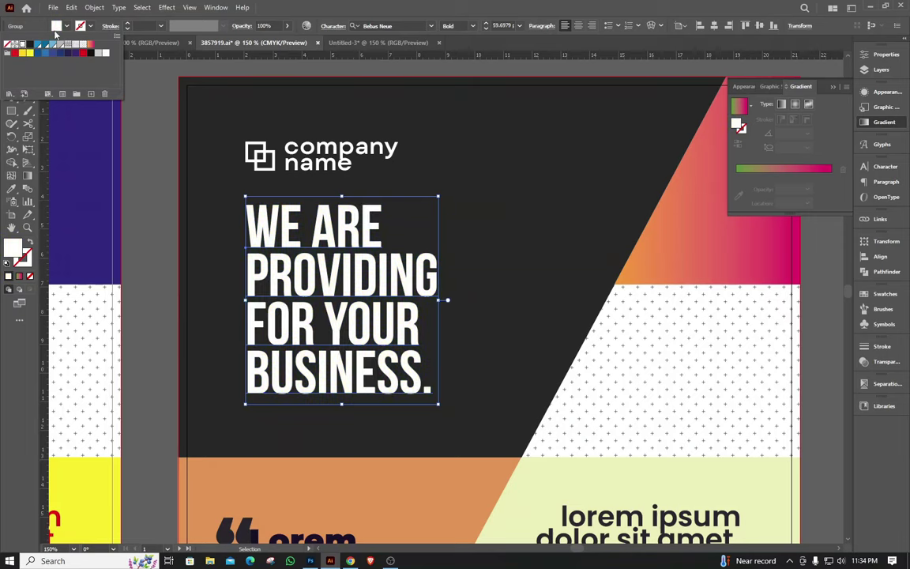
shift+click(60, 27)
drag(40, 47, 65, 62)
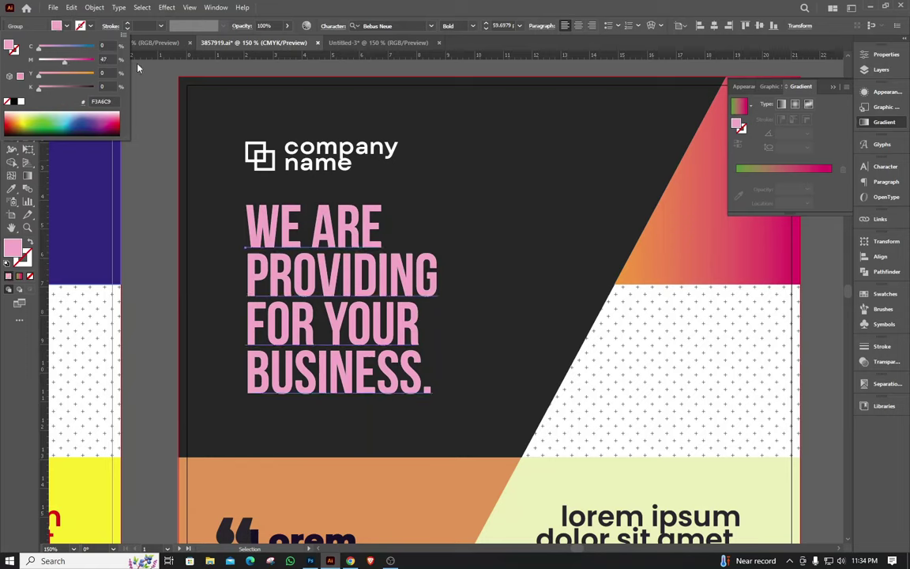
key(v)
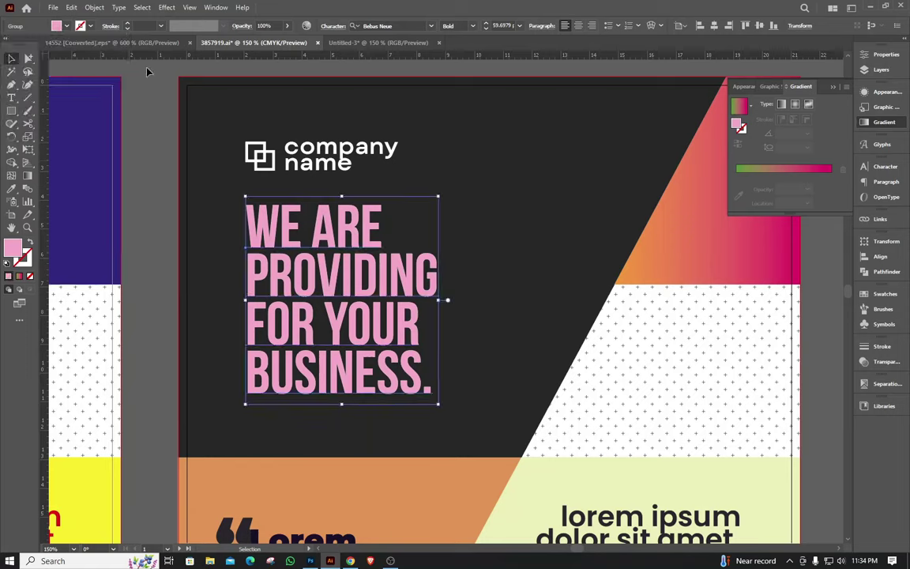
click(57, 27)
drag(39, 74, 101, 74)
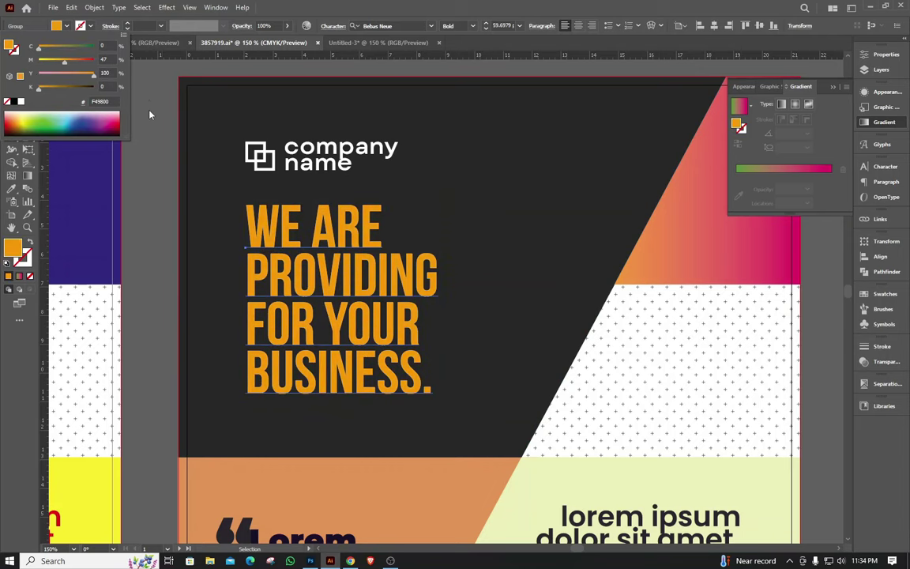
click(149, 198)
- Inspect how the orange headline works with the dark header, the gradient corner and the rest of the poster
scroll(244, 150, down, 2)
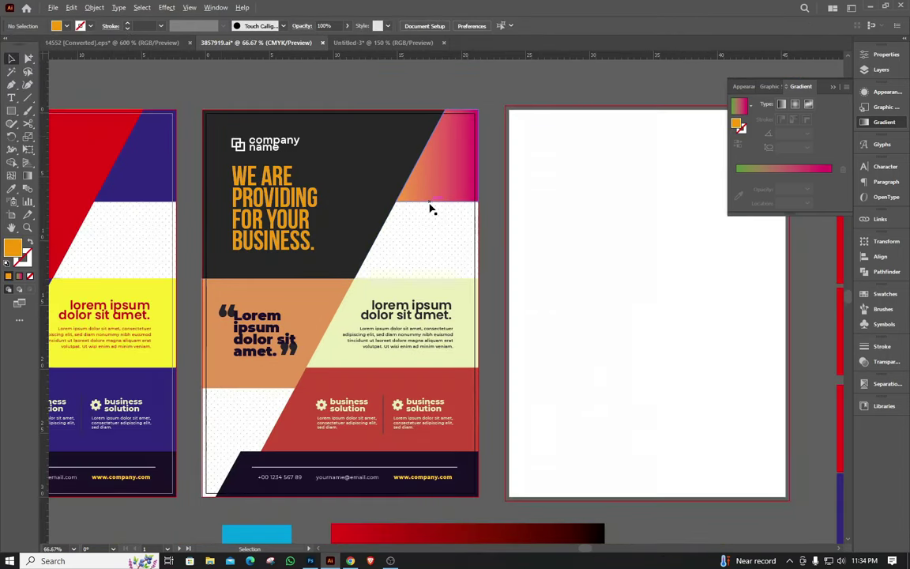
scroll(379, 202, up, 2)
scroll(363, 180, down, 3)
scroll(297, 281, up, 3)
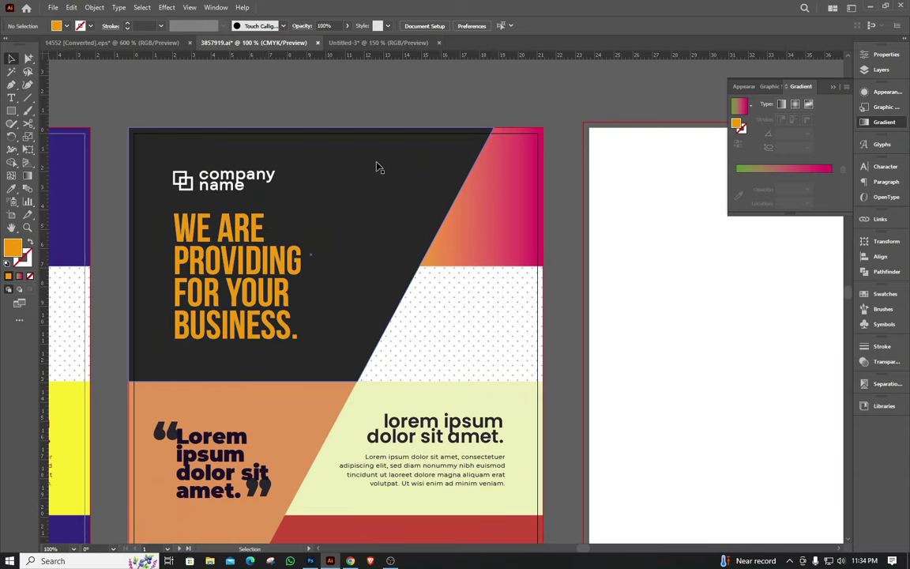
scroll(282, 134, down, 1)
scroll(289, 204, up, 1)
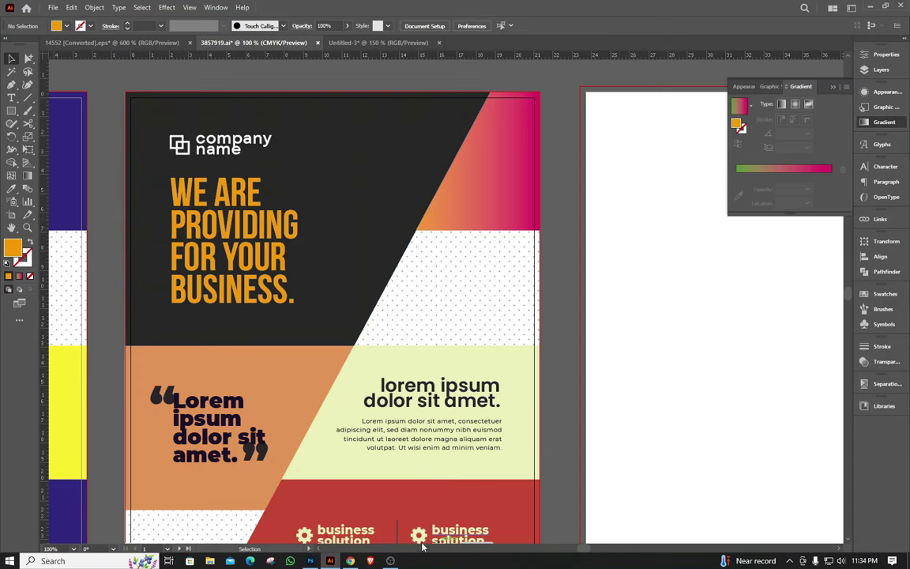
- Switch to the browser and search Freepik's free vectors for "flayer design"
click(350, 560)
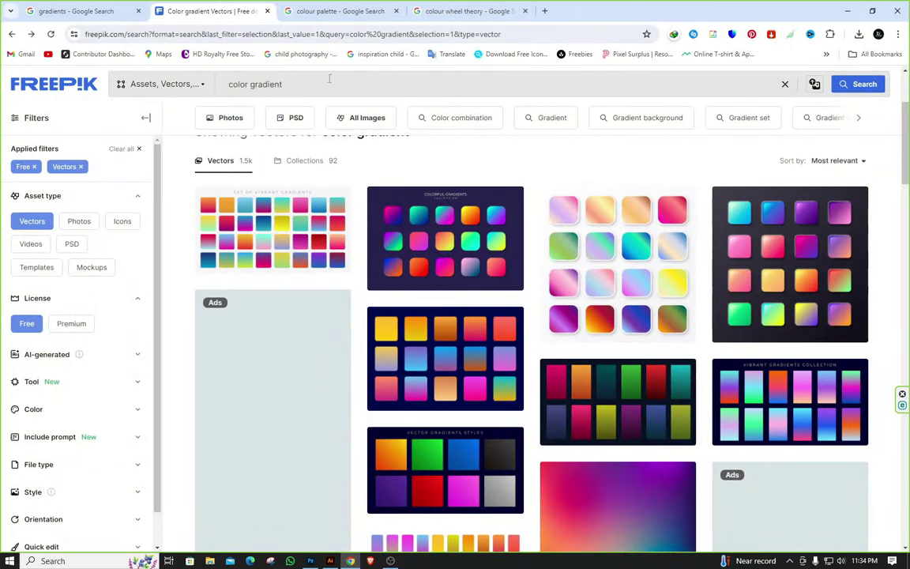
triple_click(297, 75)
key(BackSpace)
text(flayer d)
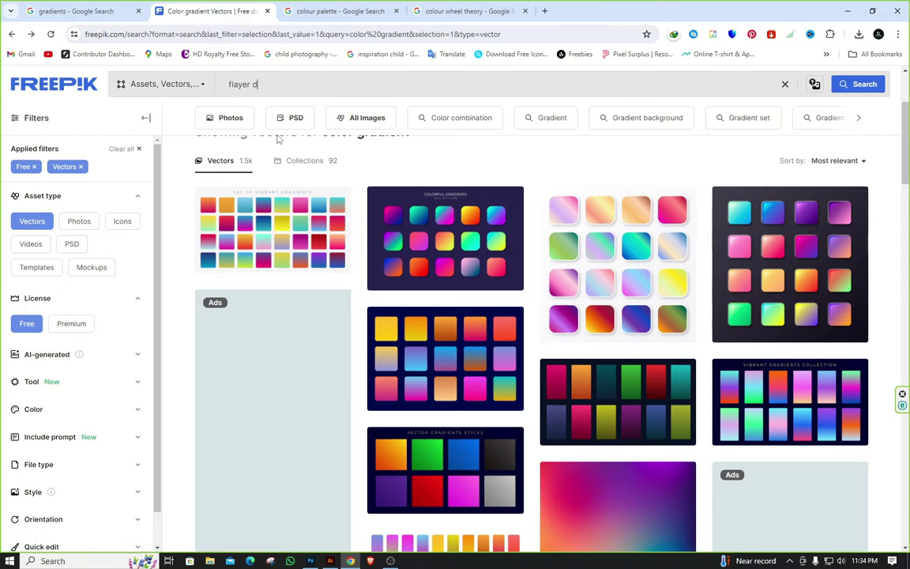
text(esign)
key(Return)
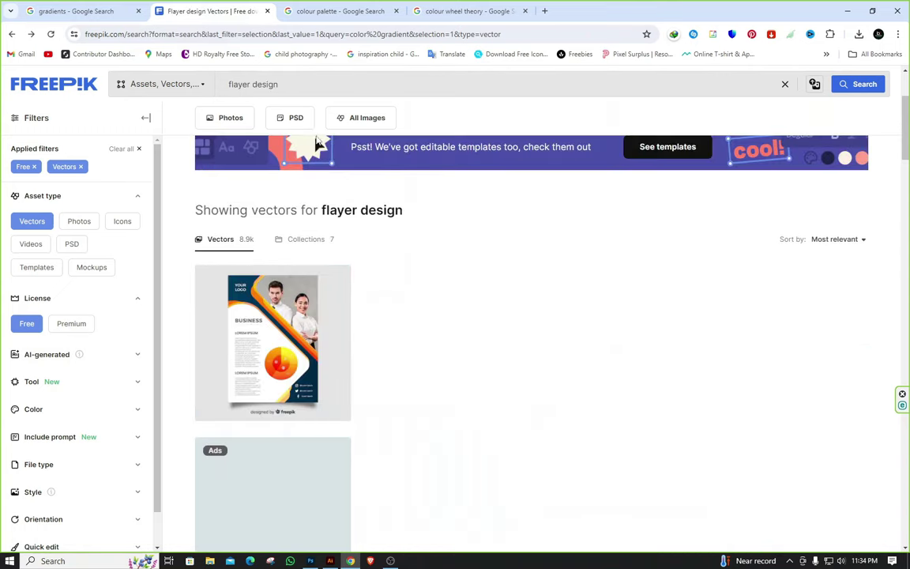
- Examine the colours of the navy and lime green "Poster design business template" and return to the results
scroll(563, 219, down, 5)
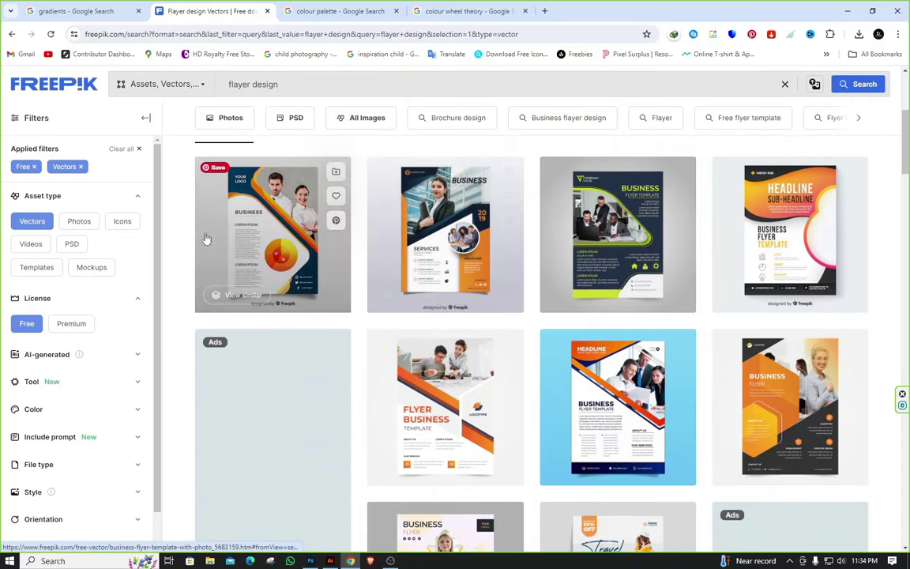
click(568, 214)
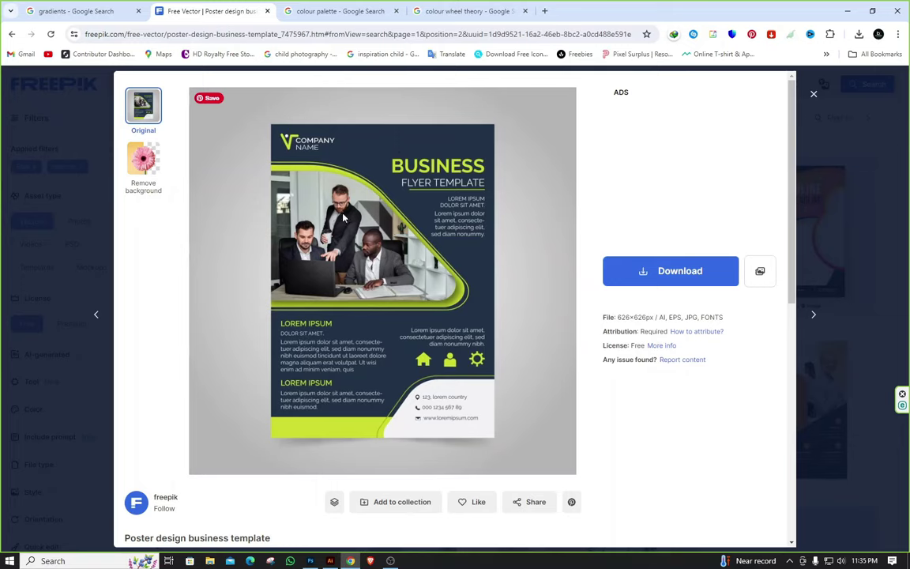
click(809, 98)
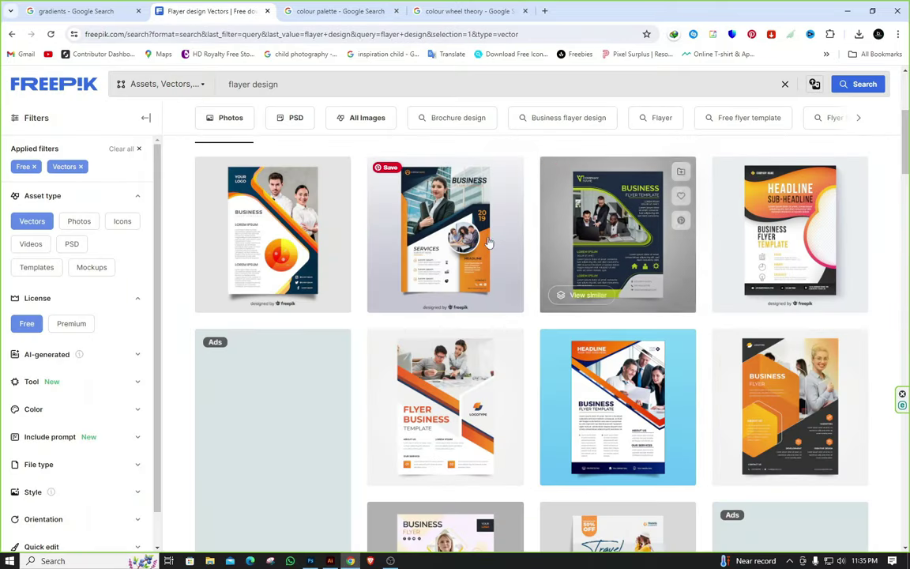
- Find the magenta and black "Business flyer template" in the results, examine its colours and close its preview
scroll(511, 224, down, 3)
scroll(511, 223, down, 5)
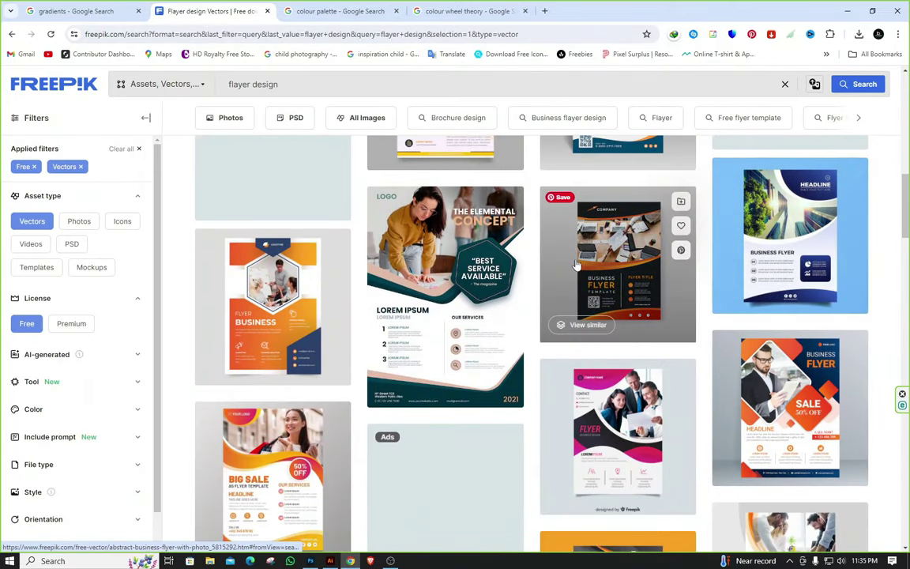
scroll(442, 237, down, 1)
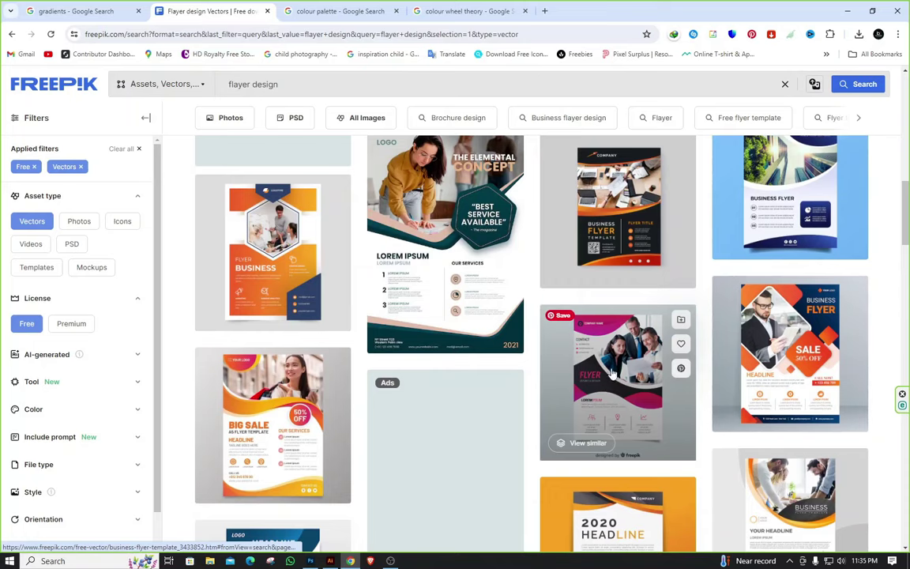
click(646, 359)
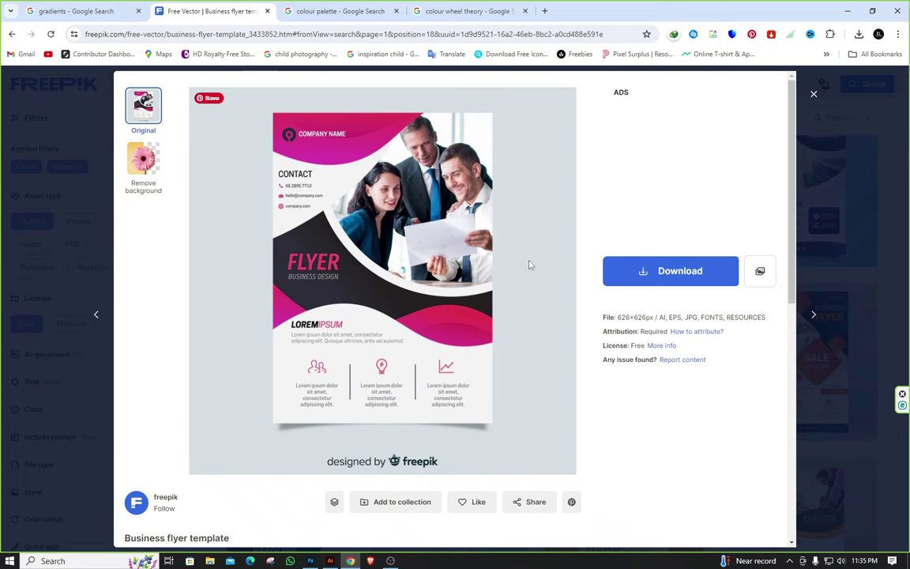
click(814, 94)
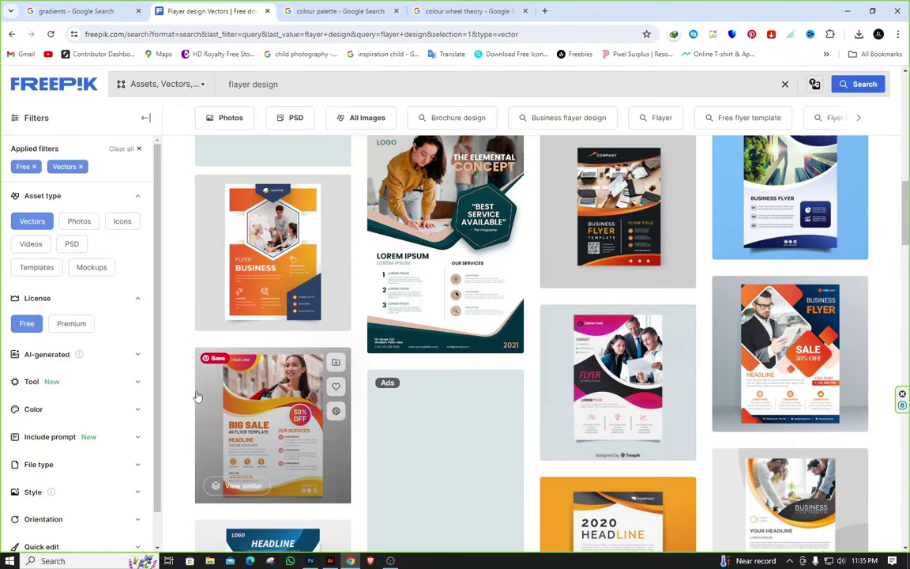
- Open the "Sales a5 flyer with photo template" preview and look at the orange-to-magenta square in Illustrator's Untitled-3 document for comparison
click(296, 424)
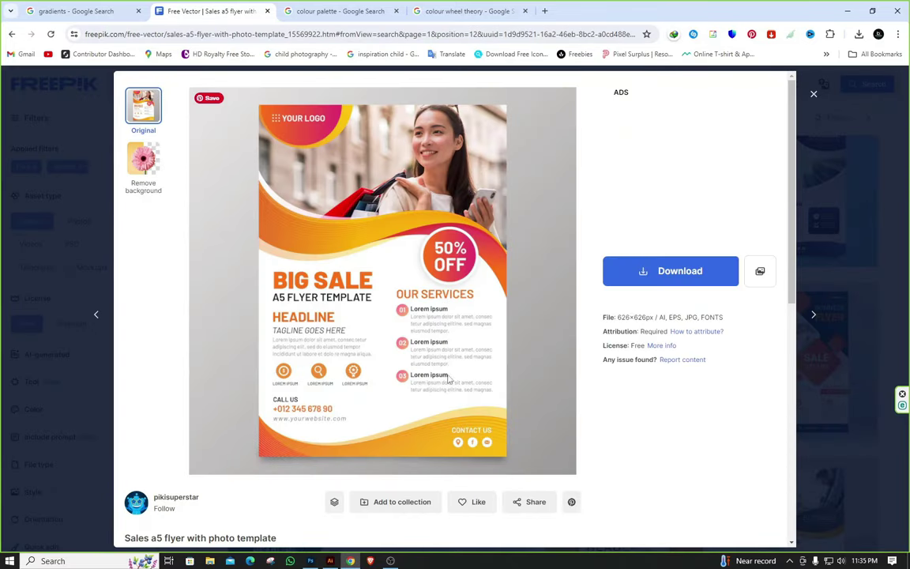
click(330, 560)
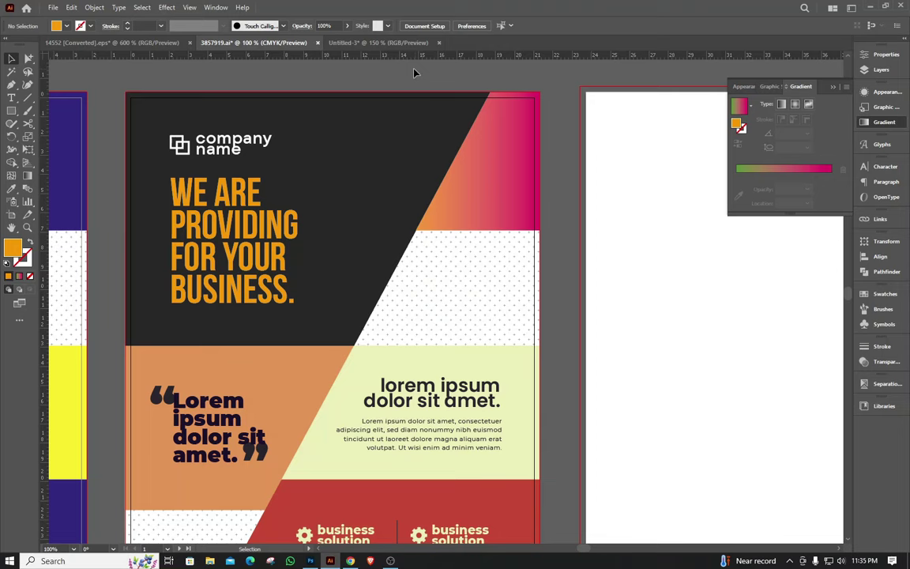
click(377, 43)
click(544, 232)
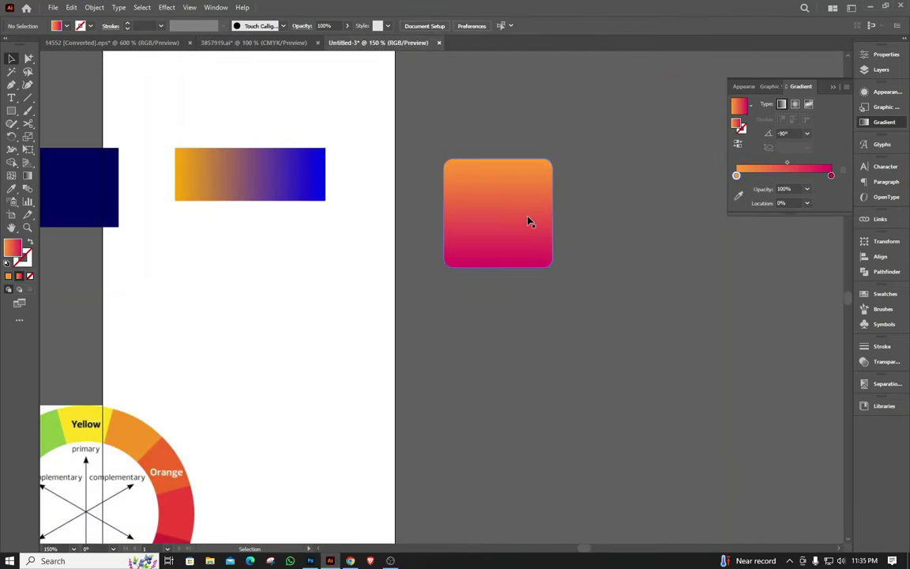
- Copy the sales flyer image from the browser and paste it into Illustrator's Untitled-3 document, beside the orange-to-magenta square
click(350, 560)
right_click(490, 253)
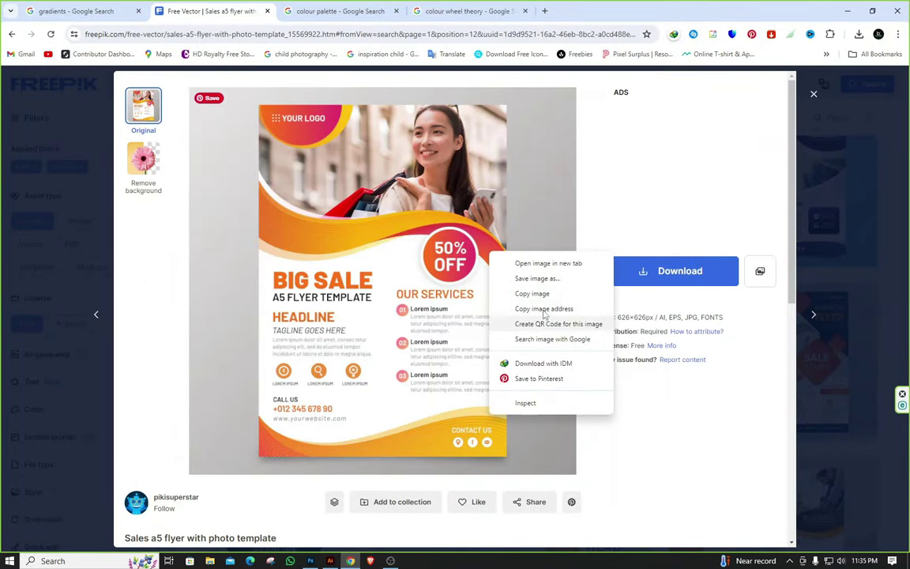
click(536, 294)
click(330, 560)
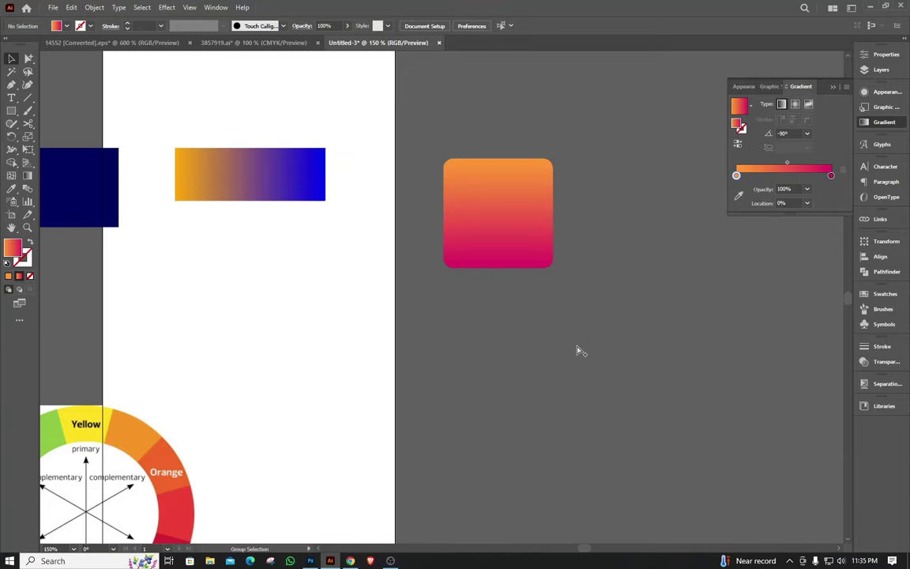
key(ctrl+v)
drag(637, 271, 282, 260)
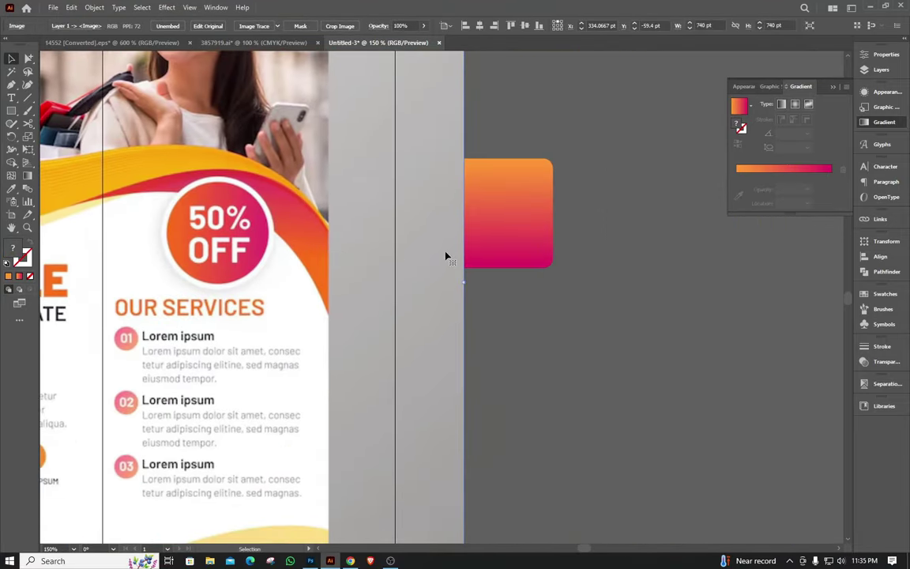
- Move the orange-to-magenta square over the grey edge of the flyer image, near its 50% OFF badge
click(532, 235)
drag(532, 236, 467, 263)
click(618, 309)
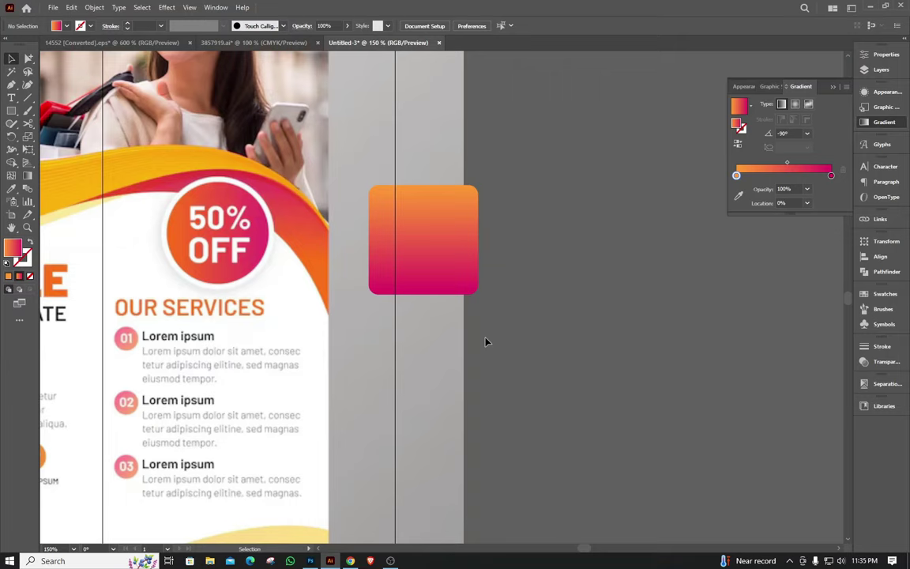
- Delete the orange-to-magenta square and the pasted sales flyer image from the Untitled-3 document
scroll(451, 275, down, 4)
click(451, 274)
key(Delete)
click(412, 286)
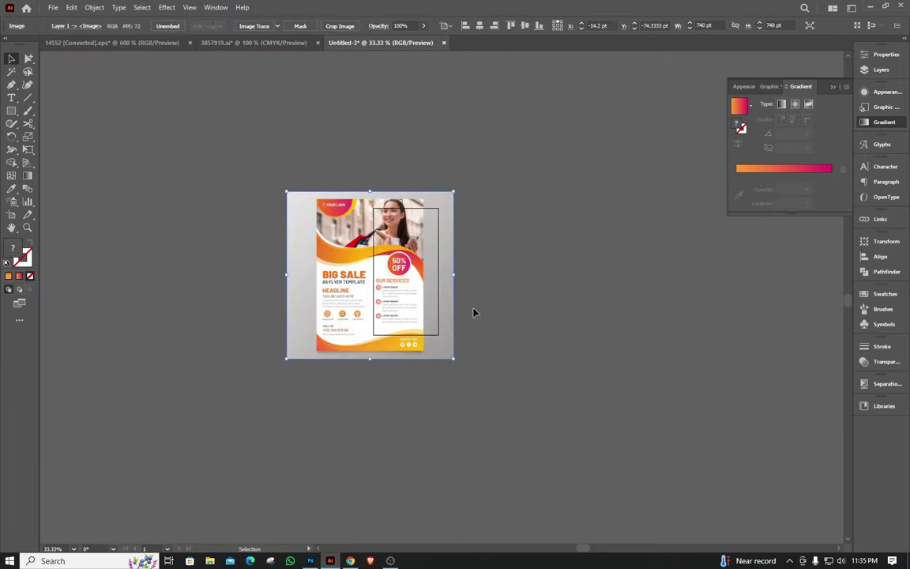
click(474, 312)
click(423, 270)
key(Delete)
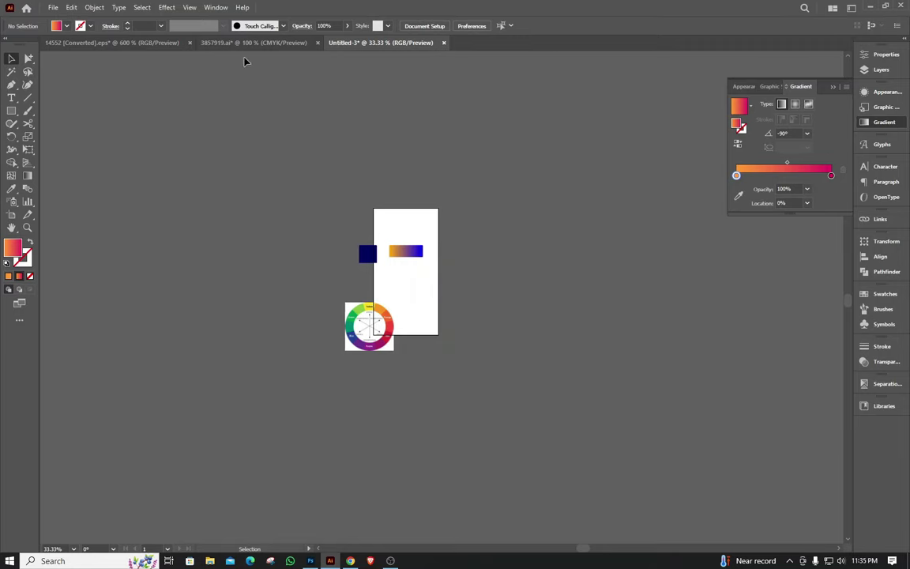
- Review the full "Set of Vibrant Gradients" sheet in 14552 [Converted].eps and return to the 3857919.ai posters
click(143, 41)
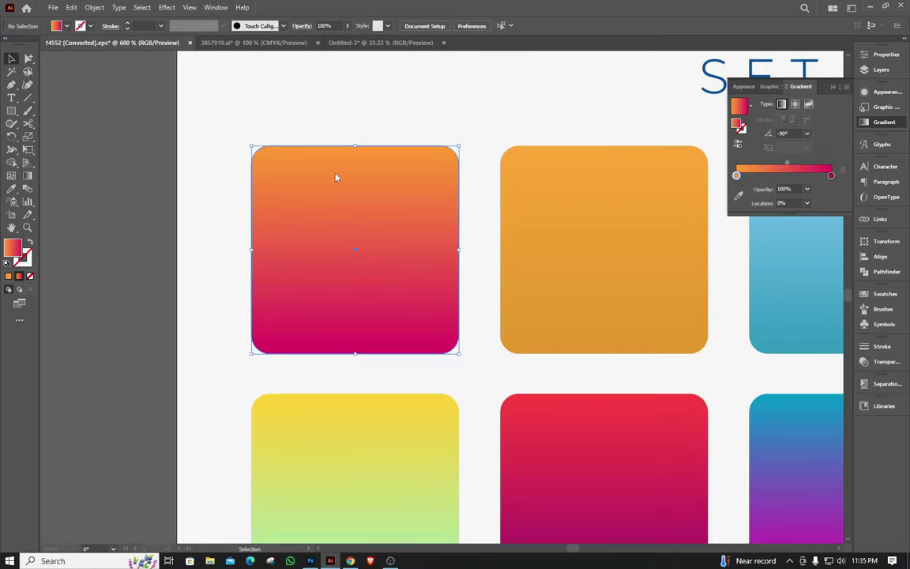
click(120, 204)
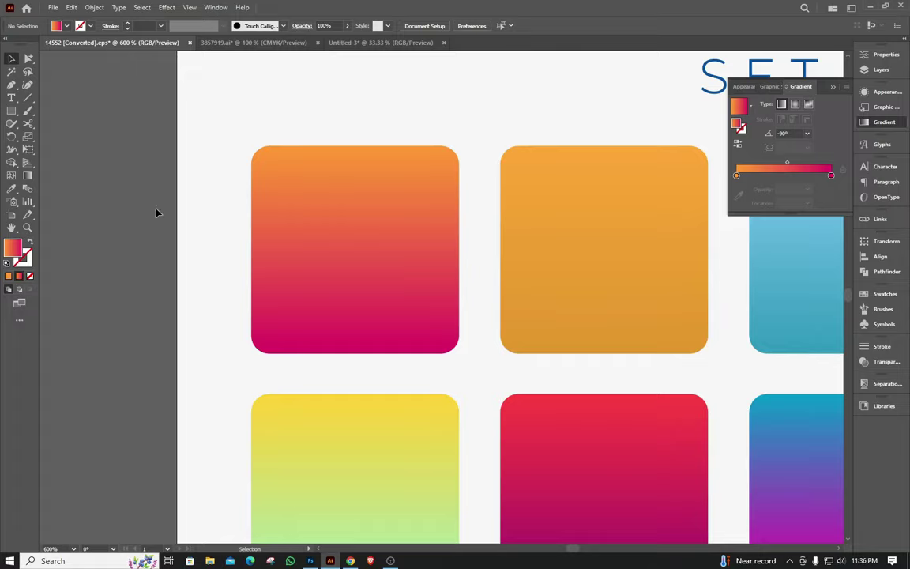
scroll(295, 339, down, 3)
scroll(213, 255, down, 3)
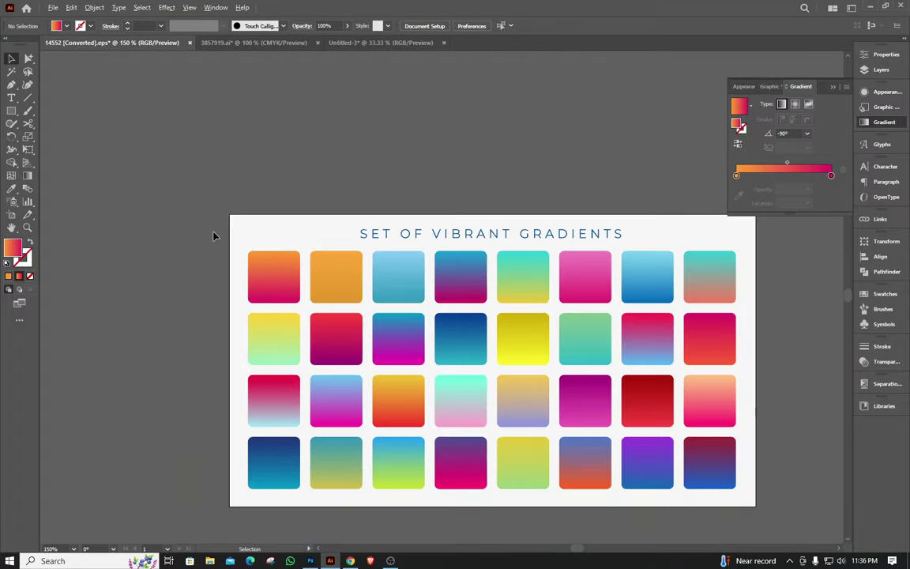
click(237, 43)
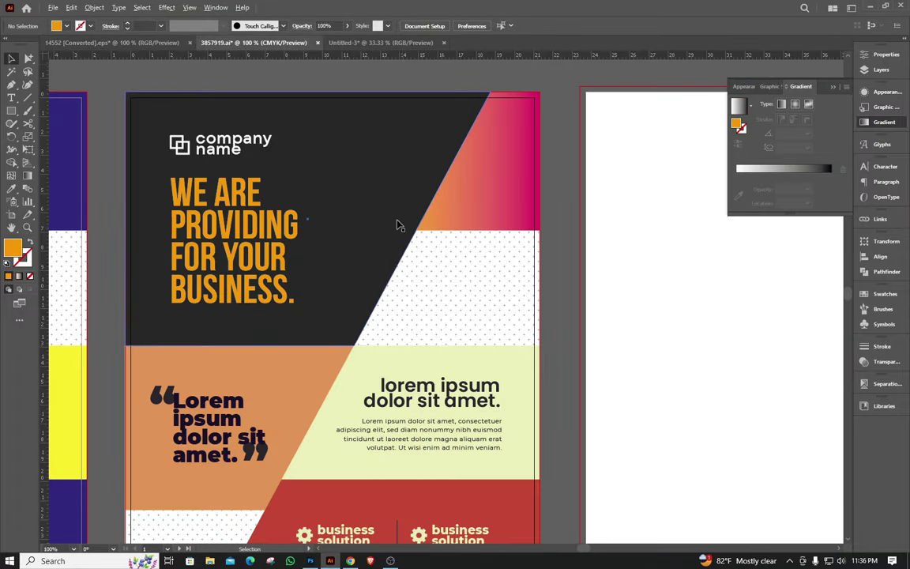
scroll(405, 196, down, 2)
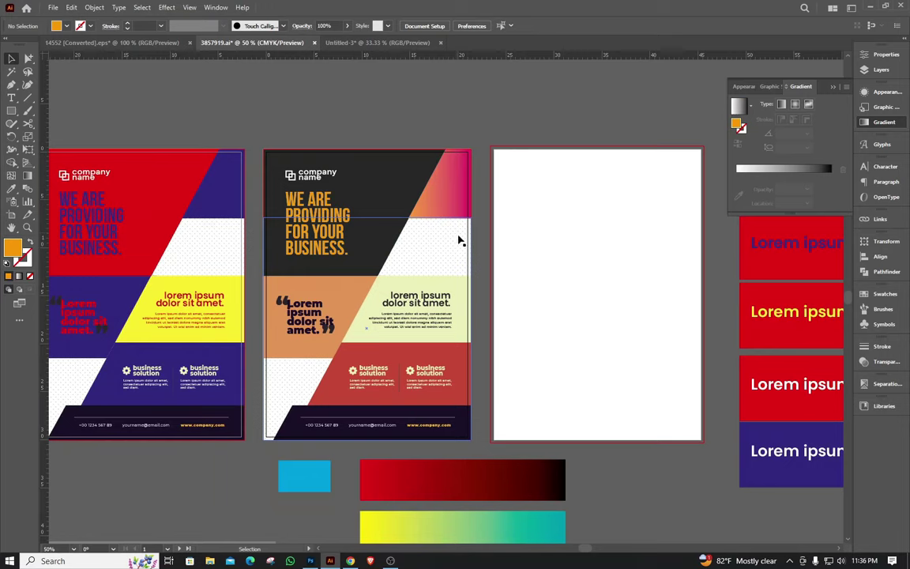